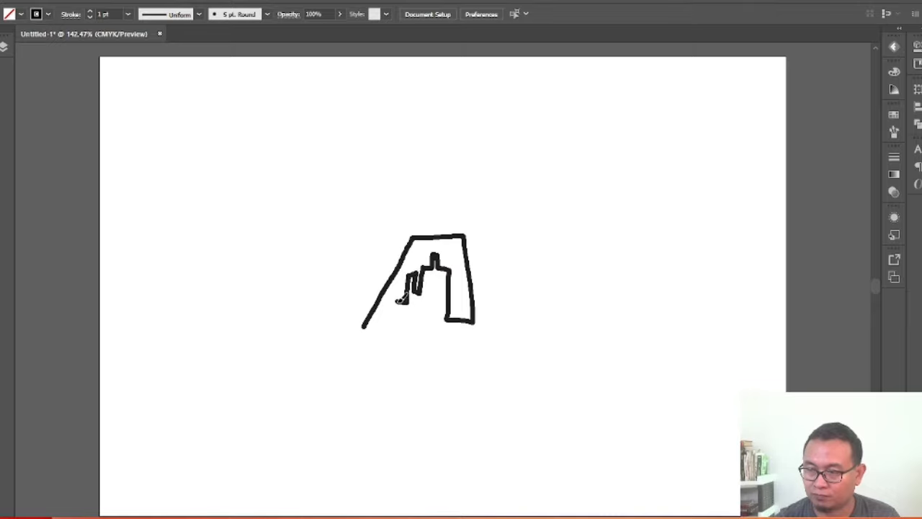
Complete the A outline with a city skyline as its inner edge, and move it to the artboard's upper-left area.
{"action": "left_click_drag", "start_coordinate": [389, 310], "coordinate": [363, 326]}
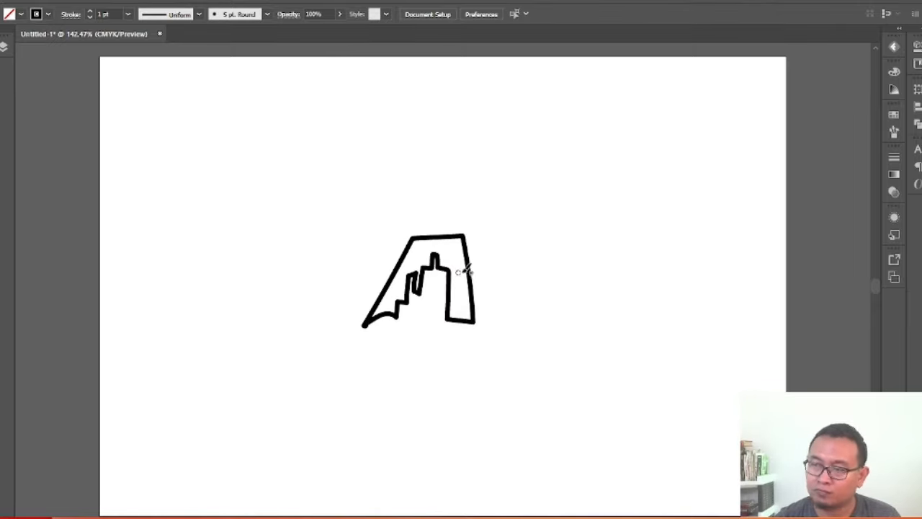
{"action": "left_click_drag", "start_coordinate": [457, 286], "coordinate": [239, 148]}
{"action": "left_click", "coordinate": [441, 271]}
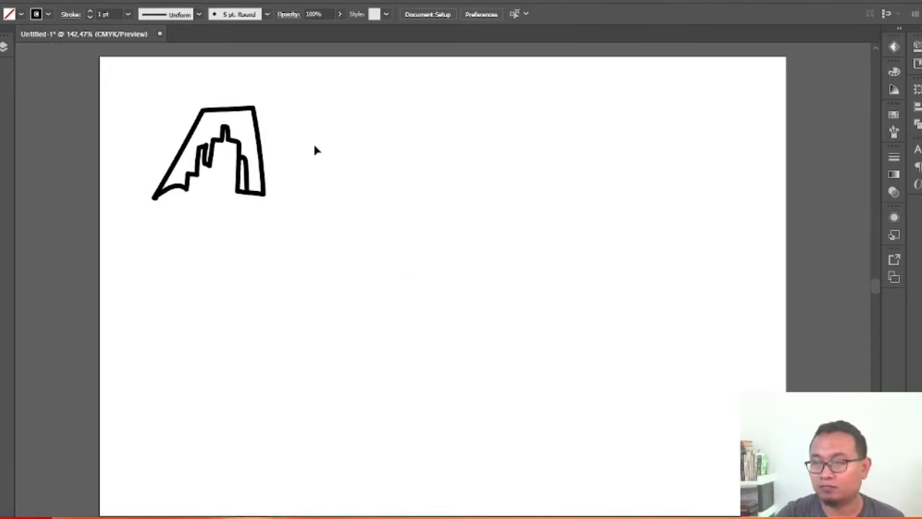
{"action": "left_click_drag", "start_coordinate": [305, 112], "coordinate": [305, 177]}
{"action": "key", "text": "ctrl+z"}
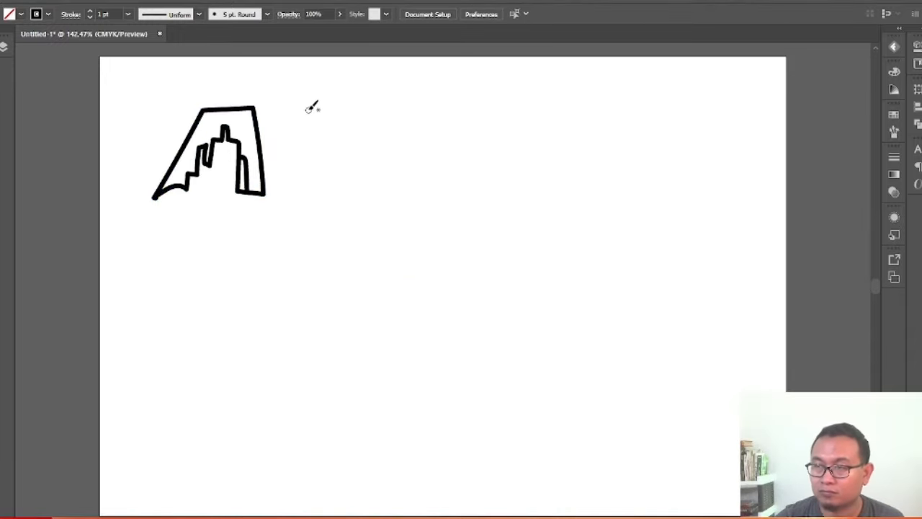
{"action": "mouse_move", "coordinate": [309, 108]}
{"action": "left_mouse_down"}
{"action": "mouse_move", "coordinate": [366, 164]}
{"action": "mouse_move", "coordinate": [311, 165]}
{"action": "left_mouse_up"}
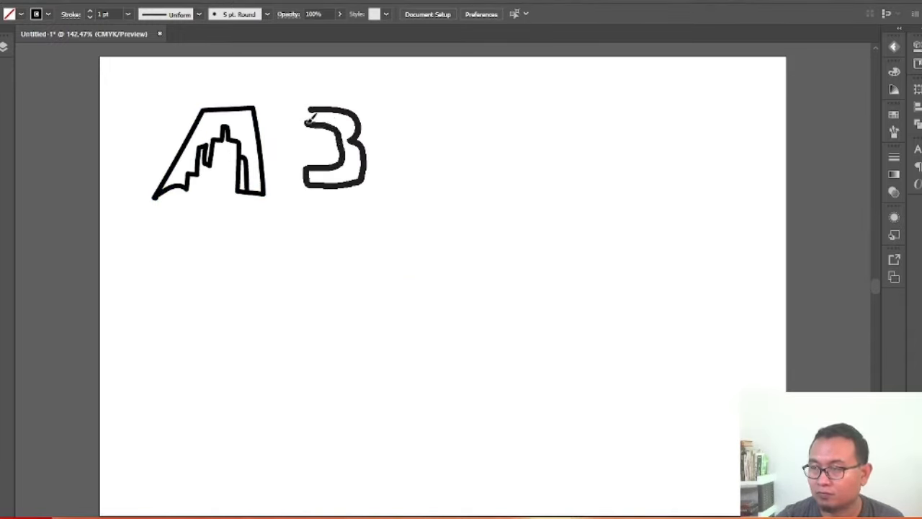
{"action": "key", "text": "ctrl+z"}
{"action": "mouse_move", "coordinate": [307, 107]}
{"action": "left_mouse_down"}
{"action": "mouse_move", "coordinate": [360, 134]}
{"action": "mouse_move", "coordinate": [365, 154]}
{"action": "mouse_move", "coordinate": [328, 187]}
{"action": "left_mouse_up"}
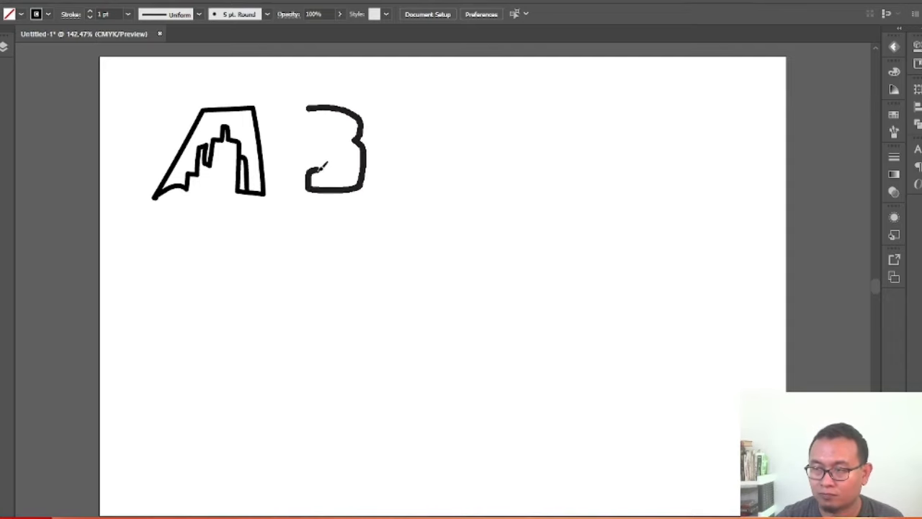
{"action": "left_click_drag", "start_coordinate": [310, 112], "coordinate": [309, 109]}
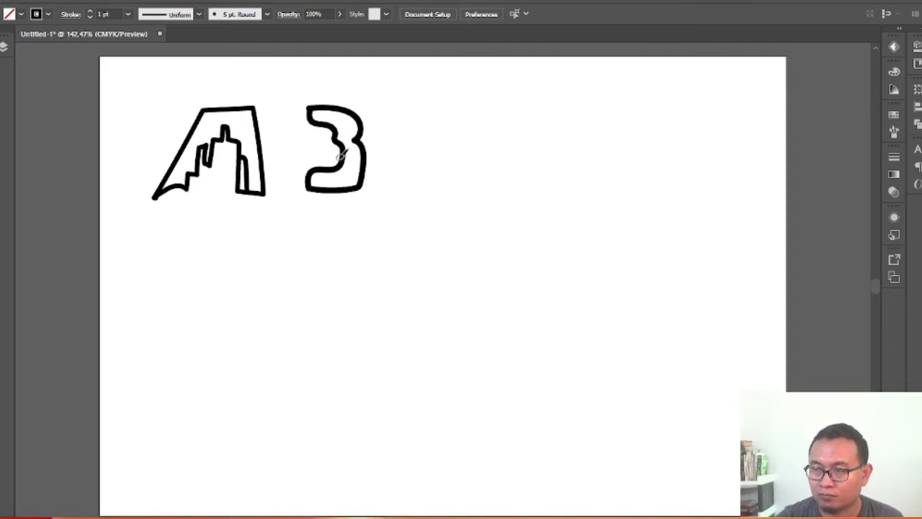
{"action": "key", "text": "ctrl+z"}
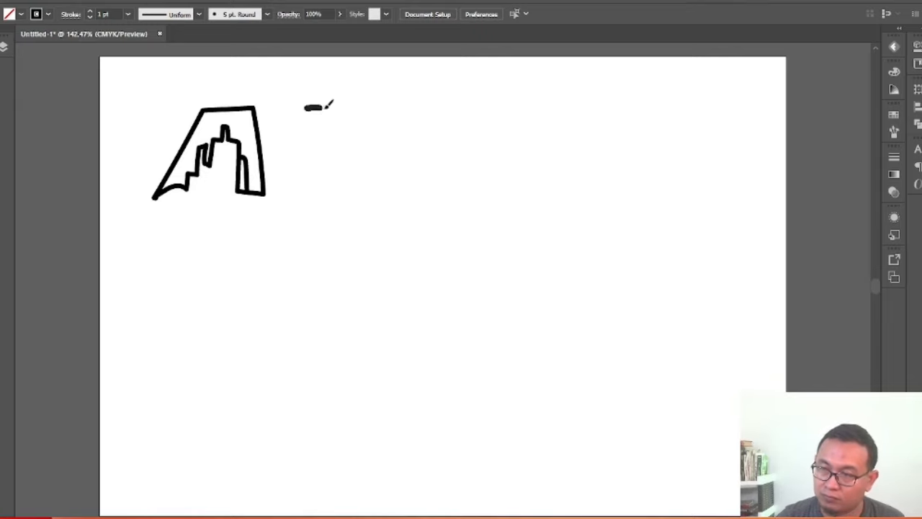
{"action": "mouse_move", "coordinate": [325, 108]}
{"action": "left_mouse_down"}
{"action": "mouse_move", "coordinate": [347, 137]}
{"action": "mouse_move", "coordinate": [351, 174]}
{"action": "left_mouse_up"}
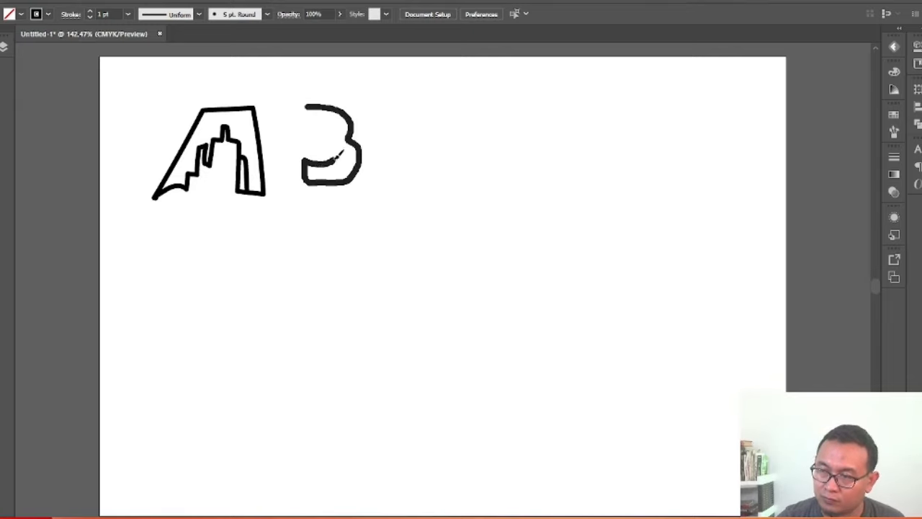
{"action": "left_click_drag", "start_coordinate": [322, 116], "coordinate": [324, 124]}
{"action": "key", "text": "ctrl+z"}
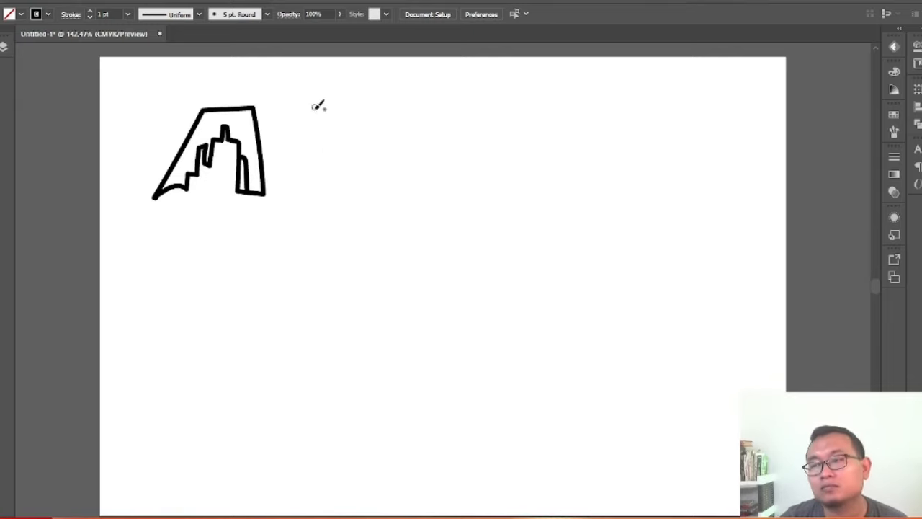
{"action": "left_click_drag", "start_coordinate": [370, 146], "coordinate": [360, 184]}
{"action": "key", "text": "ctrl+z"}
Draw a letter B beside the A with a human face profile as its inner edge, including a dot eye and a mouth.
{"action": "mouse_move", "coordinate": [305, 104]}
{"action": "left_mouse_down"}
{"action": "mouse_move", "coordinate": [348, 143]}
{"action": "mouse_move", "coordinate": [365, 179]}
{"action": "mouse_move", "coordinate": [310, 186]}
{"action": "left_mouse_up"}
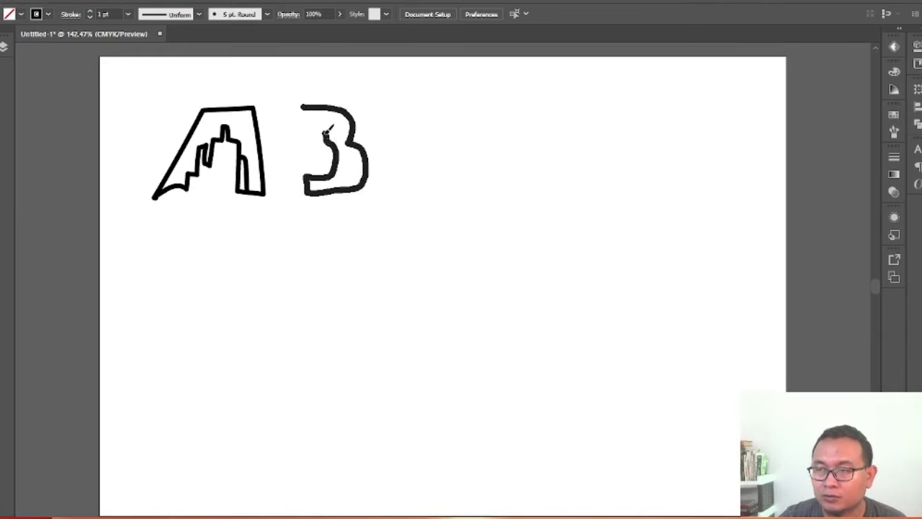
{"action": "mouse_move", "coordinate": [328, 132]}
{"action": "left_mouse_down"}
{"action": "mouse_move", "coordinate": [310, 124]}
{"action": "mouse_move", "coordinate": [338, 162]}
{"action": "left_mouse_up"}
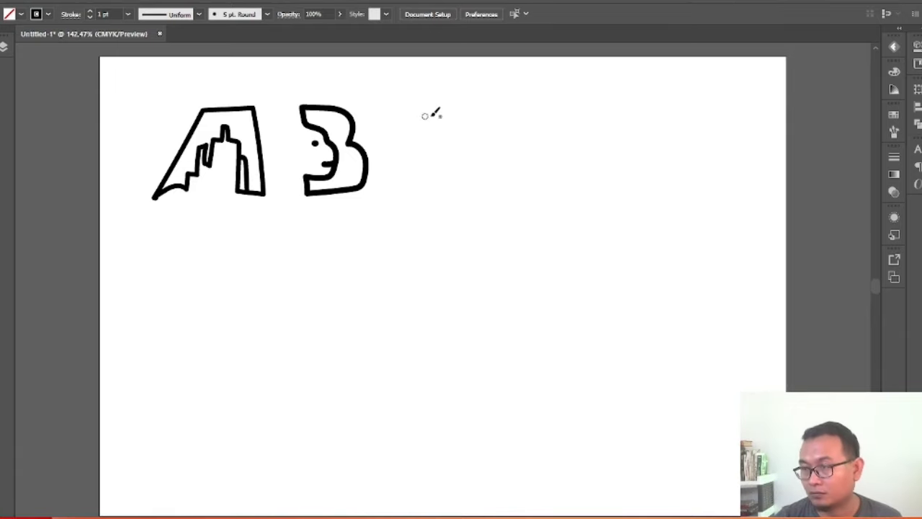
{"action": "mouse_move", "coordinate": [433, 112]}
{"action": "left_mouse_down"}
{"action": "mouse_move", "coordinate": [415, 189]}
{"action": "mouse_move", "coordinate": [412, 132]}
{"action": "mouse_move", "coordinate": [441, 151]}
{"action": "mouse_move", "coordinate": [425, 169]}
{"action": "mouse_move", "coordinate": [436, 149]}
{"action": "mouse_move", "coordinate": [407, 133]}
{"action": "mouse_move", "coordinate": [429, 164]}
{"action": "mouse_move", "coordinate": [410, 183]}
{"action": "mouse_move", "coordinate": [430, 103]}
{"action": "mouse_move", "coordinate": [464, 154]}
{"action": "mouse_move", "coordinate": [440, 172]}
{"action": "left_mouse_up"}
{"action": "key", "text": "ctrl+z"}
{"action": "key", "text": "ctrl+z"}
{"action": "key", "text": "ctrl+z"}
{"action": "key", "text": "ctrl+z"}
{"action": "mouse_move", "coordinate": [452, 109]}
{"action": "left_mouse_down"}
{"action": "mouse_move", "coordinate": [411, 137]}
{"action": "mouse_move", "coordinate": [433, 130]}
{"action": "mouse_move", "coordinate": [414, 154]}
{"action": "left_mouse_up"}
{"action": "key", "text": "ctrl+z"}
{"action": "key", "text": "ctrl+z"}
{"action": "mouse_move", "coordinate": [448, 106]}
{"action": "left_mouse_down"}
{"action": "mouse_move", "coordinate": [401, 144]}
{"action": "mouse_move", "coordinate": [443, 183]}
{"action": "mouse_move", "coordinate": [431, 102]}
{"action": "mouse_move", "coordinate": [469, 137]}
{"action": "mouse_move", "coordinate": [504, 140]}
{"action": "left_mouse_up"}
{"action": "key", "text": "ctrl+z"}
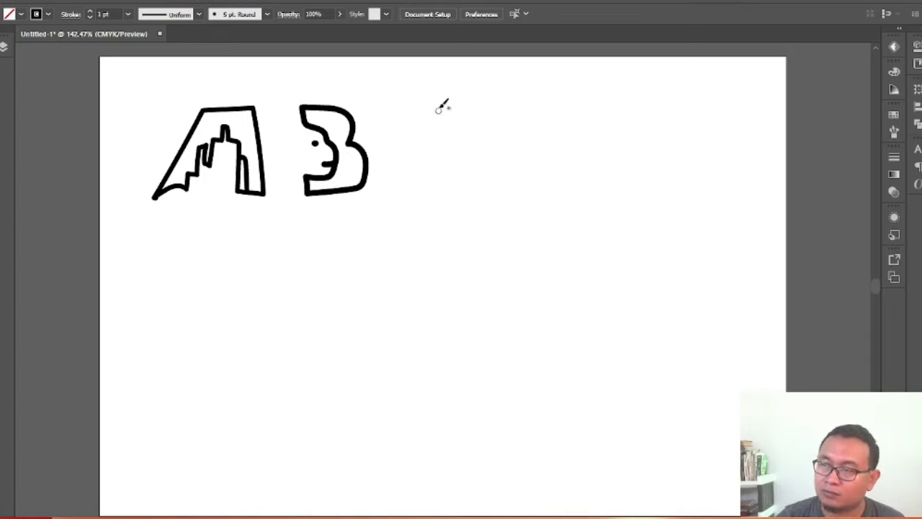
{"action": "left_click_drag", "start_coordinate": [426, 168], "coordinate": [428, 167]}
{"action": "key", "text": "ctrl+z"}
{"action": "mouse_move", "coordinate": [443, 106]}
{"action": "left_mouse_down"}
{"action": "mouse_move", "coordinate": [437, 130]}
{"action": "mouse_move", "coordinate": [417, 166]}
{"action": "left_mouse_up"}
{"action": "key", "text": "ctrl+z"}
{"action": "mouse_move", "coordinate": [445, 104]}
{"action": "left_mouse_down"}
{"action": "mouse_move", "coordinate": [427, 130]}
{"action": "mouse_move", "coordinate": [438, 170]}
{"action": "mouse_move", "coordinate": [447, 128]}
{"action": "mouse_move", "coordinate": [445, 167]}
{"action": "left_mouse_up"}
{"action": "key", "text": "ctrl+z"}
{"action": "key", "text": "ctrl+z"}
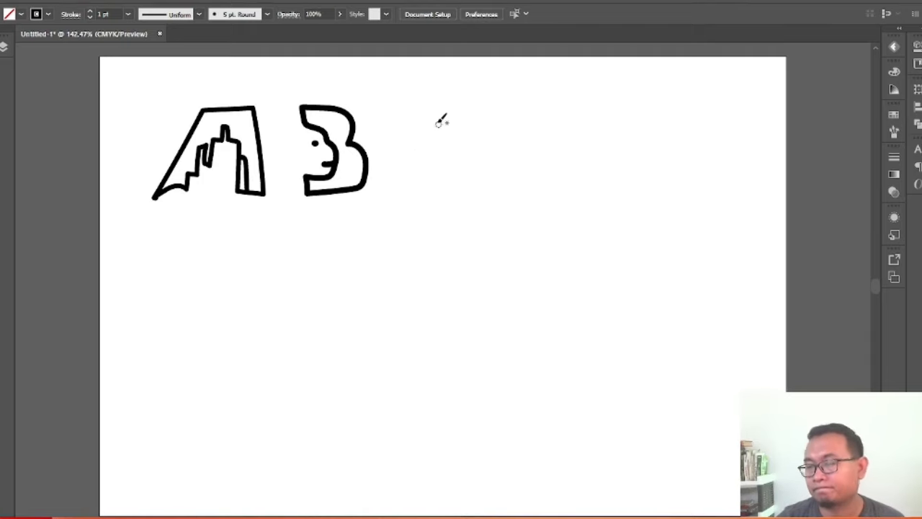
{"action": "key", "text": "ctrl+z"}
Draw a rounded letter C beside the B, its inner edge shaped like a meteor streaking out through the opening.
{"action": "mouse_move", "coordinate": [426, 107]}
{"action": "left_mouse_down"}
{"action": "mouse_move", "coordinate": [393, 146]}
{"action": "mouse_move", "coordinate": [450, 167]}
{"action": "mouse_move", "coordinate": [434, 150]}
{"action": "left_mouse_up"}
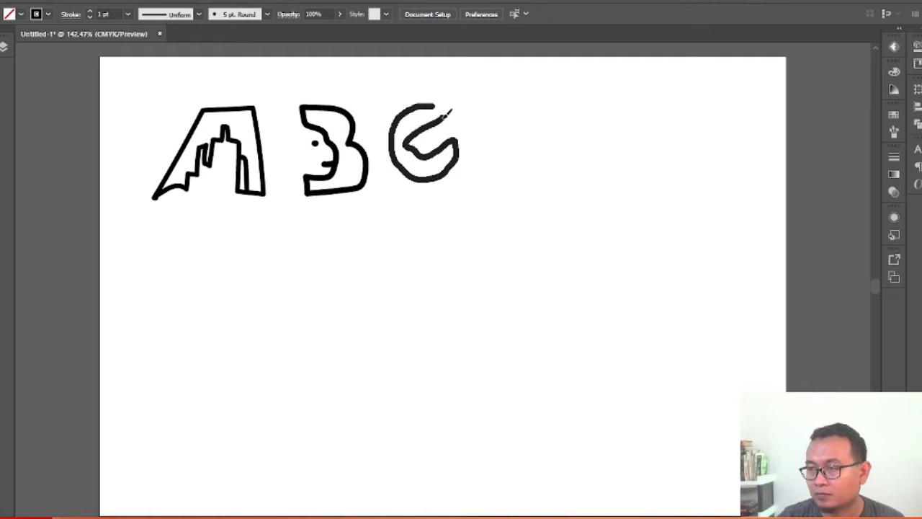
{"action": "mouse_move", "coordinate": [448, 111]}
{"action": "left_mouse_down"}
{"action": "mouse_move", "coordinate": [392, 131]}
{"action": "mouse_move", "coordinate": [427, 188]}
{"action": "mouse_move", "coordinate": [459, 175]}
{"action": "mouse_move", "coordinate": [438, 162]}
{"action": "mouse_move", "coordinate": [413, 172]}
{"action": "mouse_move", "coordinate": [399, 154]}
{"action": "mouse_move", "coordinate": [476, 109]}
{"action": "left_mouse_up"}
{"action": "key", "text": "ctrl+z"}
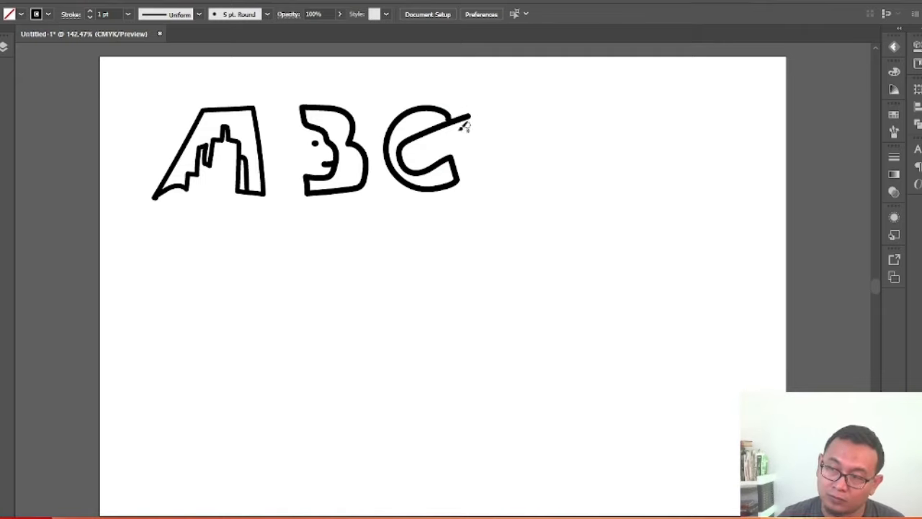
{"action": "mouse_move", "coordinate": [469, 116]}
{"action": "left_mouse_down"}
{"action": "mouse_move", "coordinate": [451, 94]}
{"action": "mouse_move", "coordinate": [441, 104]}
{"action": "left_mouse_up"}
{"action": "key", "text": "ctrl+z"}
{"action": "key", "text": "ctrl+z"}
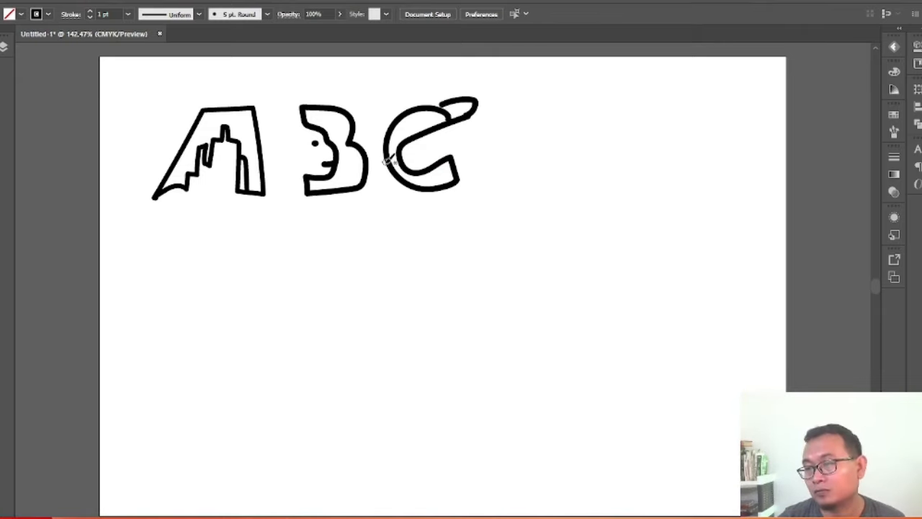
{"action": "left_click_drag", "start_coordinate": [394, 157], "coordinate": [400, 186]}
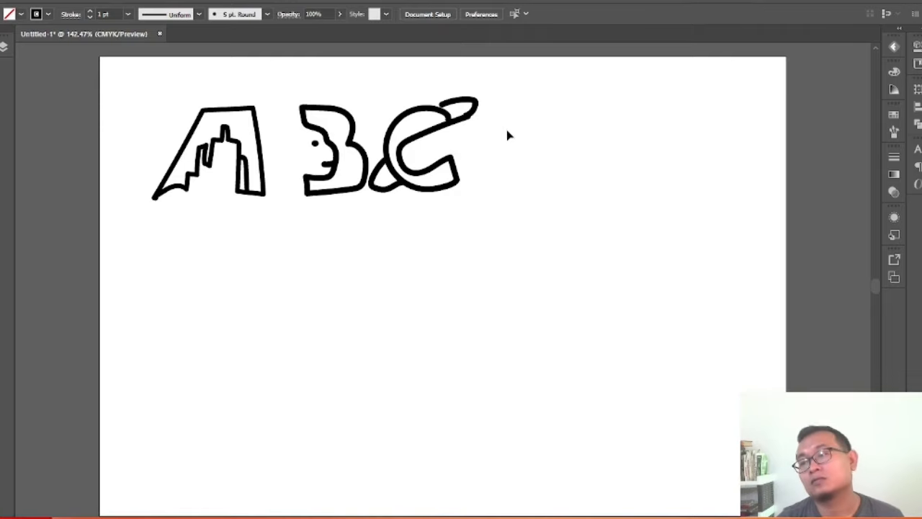
{"action": "key", "text": "ctrl+z"}
{"action": "key", "text": "ctrl+z"}
Add crater dots inside the C's meteor, and short trail lines and scattered dots behind it.
{"action": "left_click", "coordinate": [418, 155]}
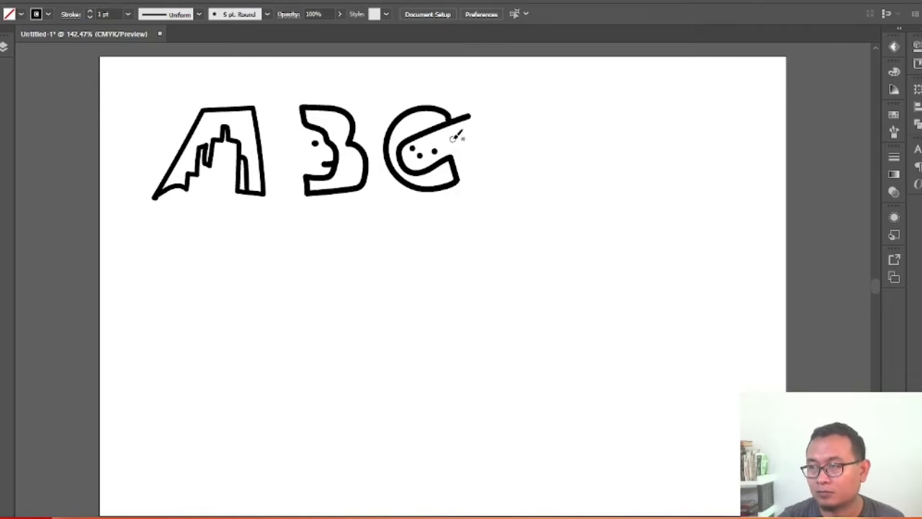
{"action": "mouse_move", "coordinate": [445, 137]}
{"action": "left_mouse_down"}
{"action": "mouse_move", "coordinate": [482, 121]}
{"action": "mouse_move", "coordinate": [473, 139]}
{"action": "left_mouse_up"}
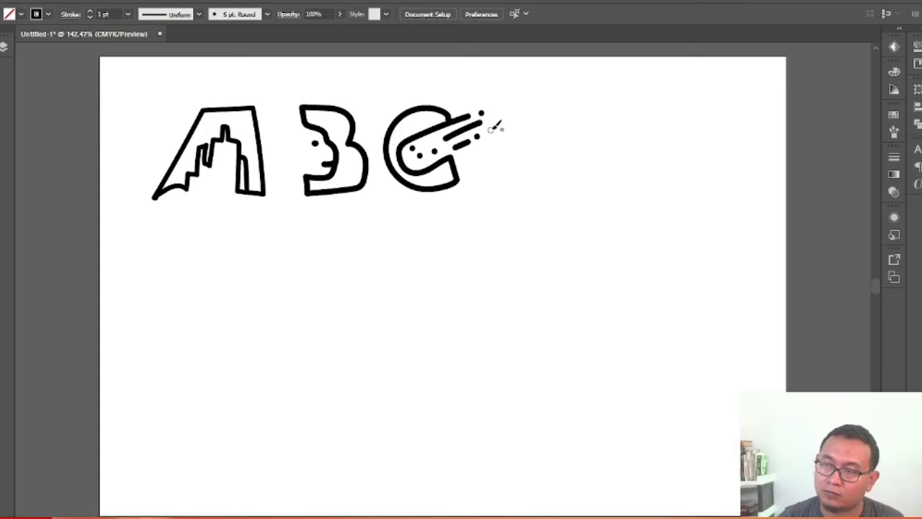
{"action": "left_click", "coordinate": [495, 124]}
{"action": "left_click", "coordinate": [497, 112]}
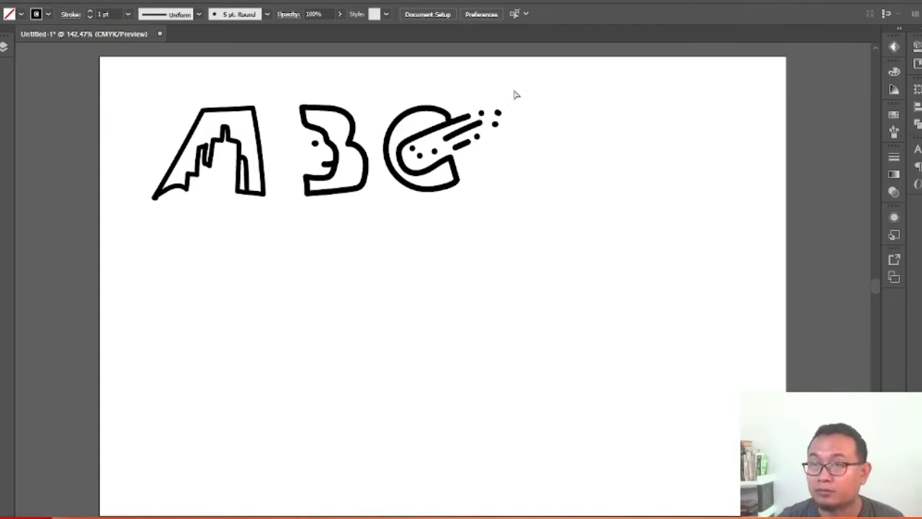
Select all strokes of the C, the B and the A, one letter at a time, and deselect.
{"action": "left_click_drag", "start_coordinate": [387, 86], "coordinate": [527, 215]}
{"action": "left_click_drag", "start_coordinate": [286, 210], "coordinate": [375, 120]}
{"action": "left_click_drag", "start_coordinate": [278, 93], "coordinate": [141, 225]}
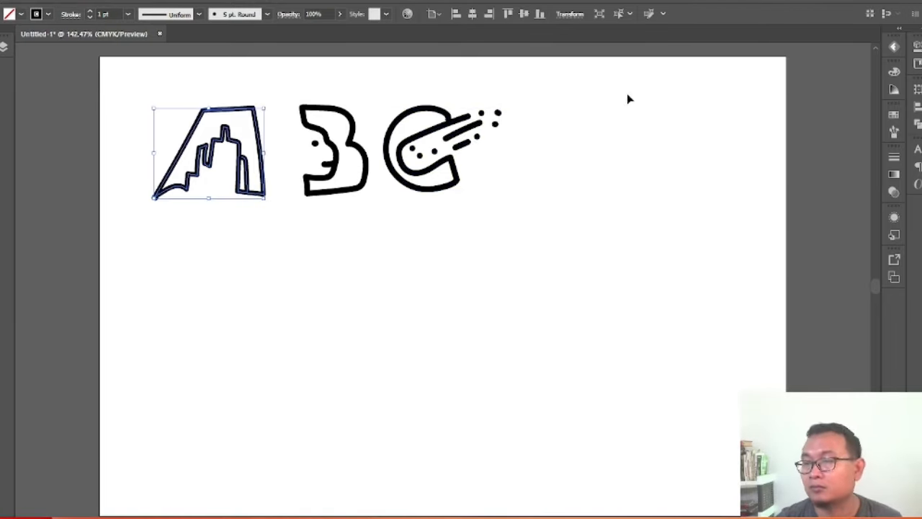
{"action": "left_click", "coordinate": [530, 146]}
{"action": "mouse_move", "coordinate": [542, 111]}
{"action": "left_mouse_down"}
{"action": "mouse_move", "coordinate": [557, 190]}
{"action": "mouse_move", "coordinate": [545, 173]}
{"action": "mouse_move", "coordinate": [567, 143]}
{"action": "mouse_move", "coordinate": [555, 129]}
{"action": "mouse_move", "coordinate": [565, 115]}
{"action": "mouse_move", "coordinate": [589, 126]}
{"action": "mouse_move", "coordinate": [598, 166]}
{"action": "mouse_move", "coordinate": [542, 190]}
{"action": "mouse_move", "coordinate": [581, 155]}
{"action": "mouse_move", "coordinate": [570, 127]}
{"action": "mouse_move", "coordinate": [544, 124]}
{"action": "mouse_move", "coordinate": [570, 127]}
{"action": "mouse_move", "coordinate": [551, 182]}
{"action": "mouse_move", "coordinate": [591, 110]}
{"action": "mouse_move", "coordinate": [542, 153]}
{"action": "left_mouse_up"}
{"action": "key", "text": "ctrl+z"}
{"action": "key", "text": "ctrl+z"}
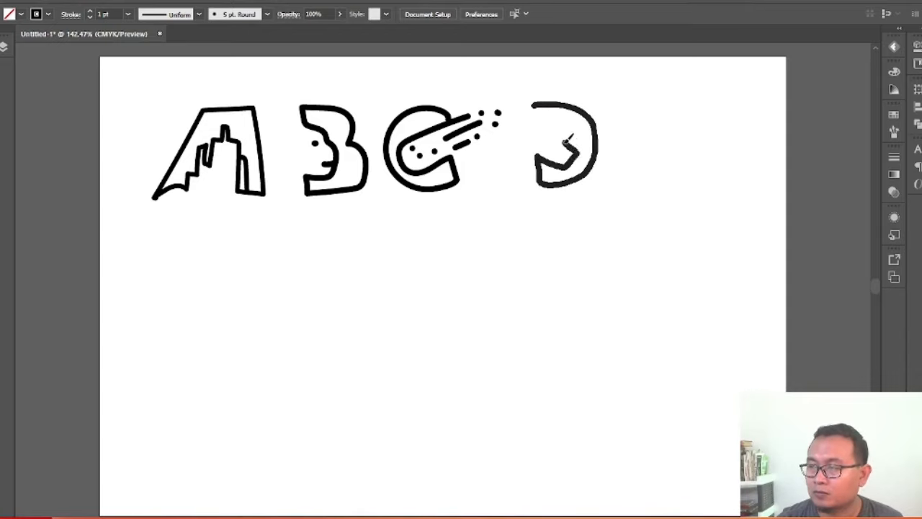
Draw a letter D beside the meteor C with a horned bull's head profile as its inner shape, and dot the eye.
{"action": "mouse_move", "coordinate": [550, 108]}
{"action": "left_mouse_down"}
{"action": "mouse_move", "coordinate": [530, 96]}
{"action": "mouse_move", "coordinate": [520, 113]}
{"action": "mouse_move", "coordinate": [537, 133]}
{"action": "left_mouse_up"}
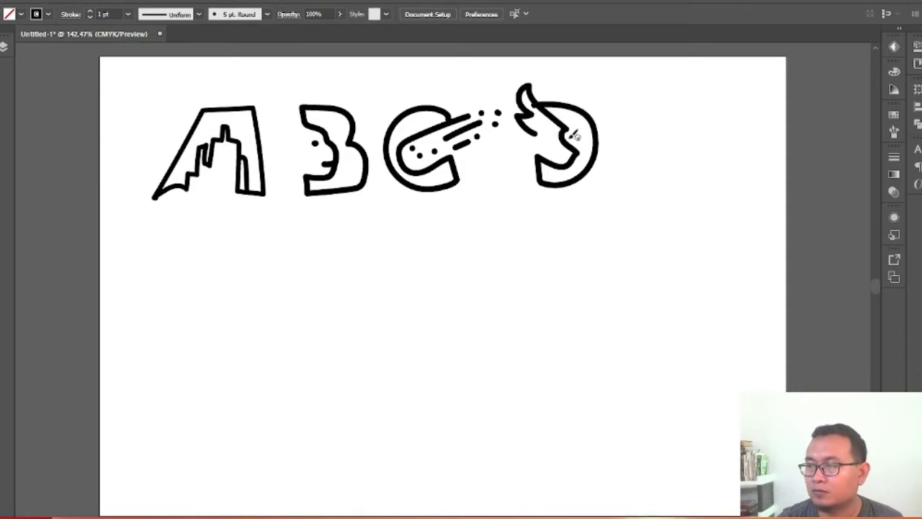
{"action": "left_click", "coordinate": [550, 137]}
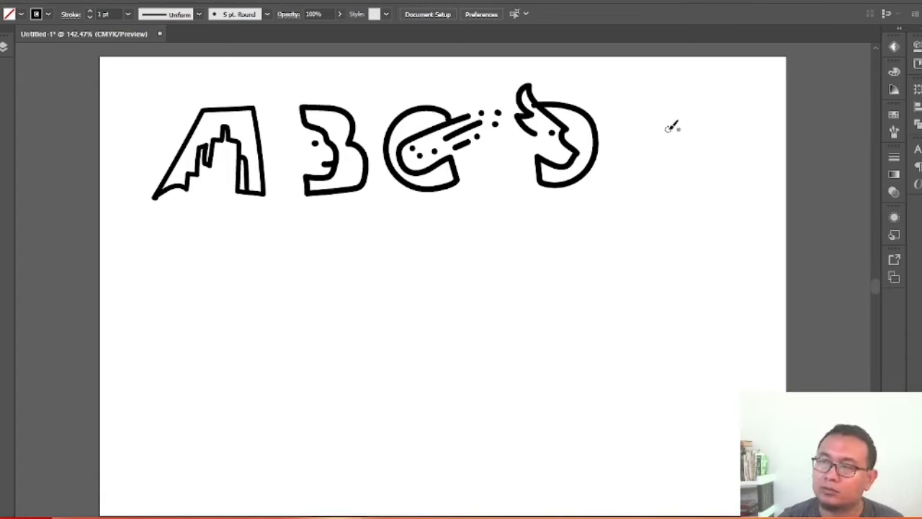
{"action": "mouse_move", "coordinate": [683, 117]}
{"action": "left_mouse_down"}
{"action": "mouse_move", "coordinate": [652, 115]}
{"action": "mouse_move", "coordinate": [630, 174]}
{"action": "left_mouse_up"}
{"action": "key", "text": "ctrl+z"}
{"action": "mouse_move", "coordinate": [679, 110]}
{"action": "left_mouse_down"}
{"action": "mouse_move", "coordinate": [653, 113]}
{"action": "mouse_move", "coordinate": [671, 161]}
{"action": "left_mouse_up"}
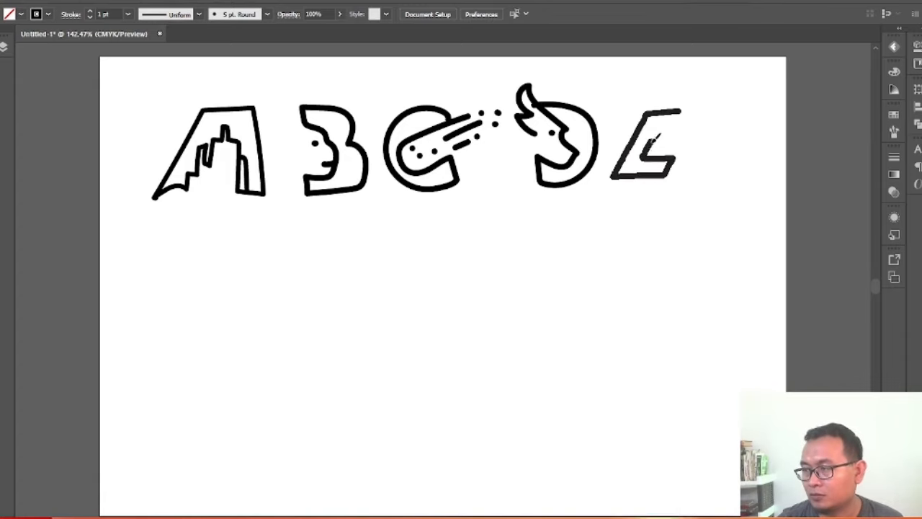
{"action": "key", "text": "ctrl+z"}
Draw a slanted letter E beside the D as a book's front face, with a short depth edge rising from its upper corner.
{"action": "left_click_drag", "start_coordinate": [672, 116], "coordinate": [683, 163]}
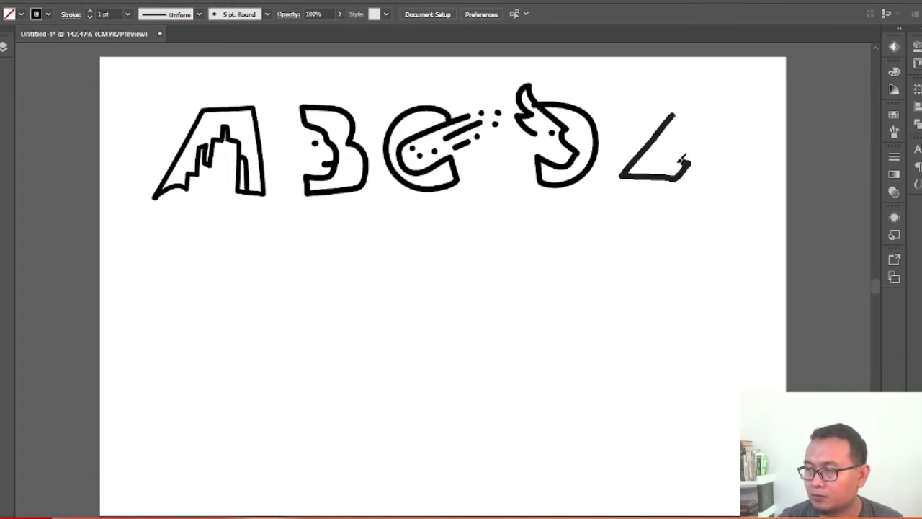
{"action": "left_click_drag", "start_coordinate": [692, 123], "coordinate": [659, 88]}
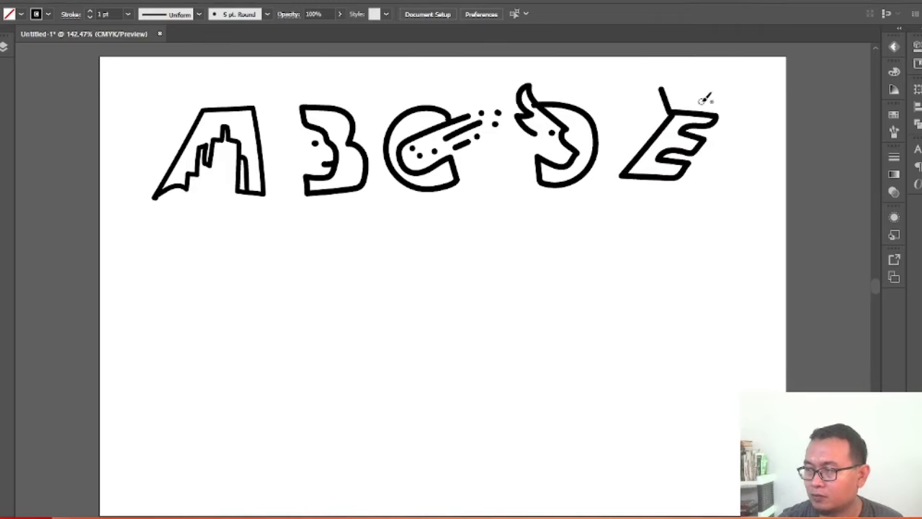
{"action": "left_click_drag", "start_coordinate": [615, 140], "coordinate": [616, 139]}
{"action": "key", "text": "ctrl+z"}
{"action": "mouse_move", "coordinate": [622, 174]}
{"action": "left_mouse_down"}
{"action": "mouse_move", "coordinate": [626, 123]}
{"action": "mouse_move", "coordinate": [620, 131]}
{"action": "mouse_move", "coordinate": [648, 111]}
{"action": "left_mouse_up"}
{"action": "key", "text": "ctrl+z"}
{"action": "key", "text": "ctrl+z"}
{"action": "key", "text": "ctrl+z"}
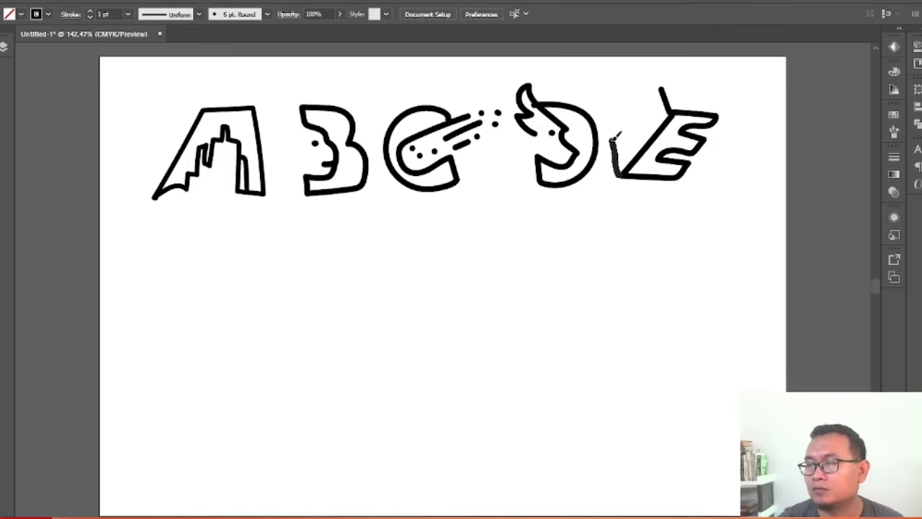
{"action": "key", "text": "ctrl+z"}
Turn the E into a thick book by drawing its spine, top edge, page line and curved spine bands.
{"action": "mouse_move", "coordinate": [613, 176]}
{"action": "left_mouse_down"}
{"action": "mouse_move", "coordinate": [618, 154]}
{"action": "mouse_move", "coordinate": [642, 109]}
{"action": "mouse_move", "coordinate": [671, 87]}
{"action": "mouse_move", "coordinate": [720, 89]}
{"action": "left_mouse_up"}
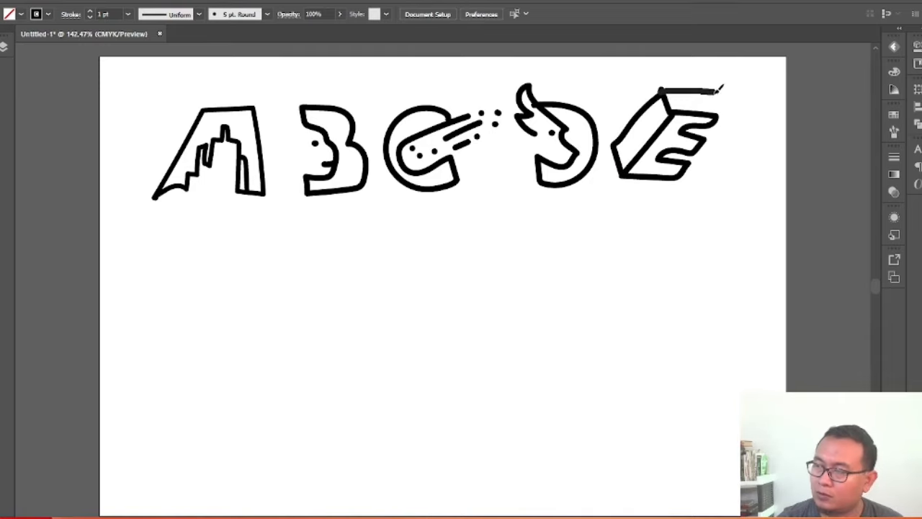
{"action": "mouse_move", "coordinate": [654, 100]}
{"action": "left_mouse_down"}
{"action": "mouse_move", "coordinate": [660, 128]}
{"action": "mouse_move", "coordinate": [637, 155]}
{"action": "left_mouse_up"}
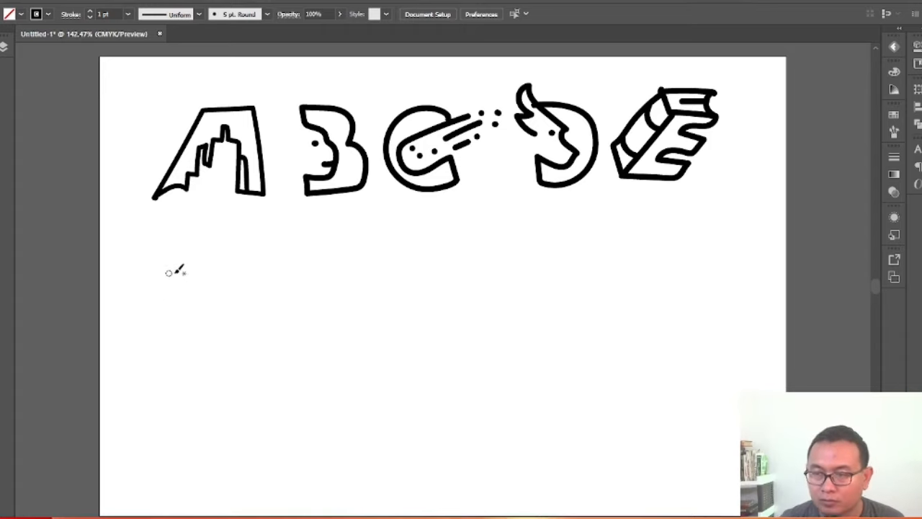
{"action": "mouse_move", "coordinate": [212, 261]}
{"action": "left_mouse_down"}
{"action": "mouse_move", "coordinate": [155, 262]}
{"action": "mouse_move", "coordinate": [178, 347]}
{"action": "left_mouse_up"}
{"action": "key", "text": "ctrl+z"}
{"action": "left_click_drag", "start_coordinate": [210, 240], "coordinate": [150, 247]}
{"action": "key", "text": "ctrl+z"}
{"action": "mouse_move", "coordinate": [207, 242]}
{"action": "left_mouse_down"}
{"action": "mouse_move", "coordinate": [180, 288]}
{"action": "mouse_move", "coordinate": [181, 319]}
{"action": "mouse_move", "coordinate": [214, 249]}
{"action": "mouse_move", "coordinate": [235, 229]}
{"action": "left_mouse_up"}
{"action": "key", "text": "ctrl+z"}
{"action": "mouse_move", "coordinate": [162, 246]}
{"action": "left_mouse_down"}
{"action": "mouse_move", "coordinate": [198, 269]}
{"action": "mouse_move", "coordinate": [207, 325]}
{"action": "left_mouse_up"}
{"action": "left_click_drag", "start_coordinate": [212, 288], "coordinate": [172, 290]}
{"action": "key", "text": "ctrl+z"}
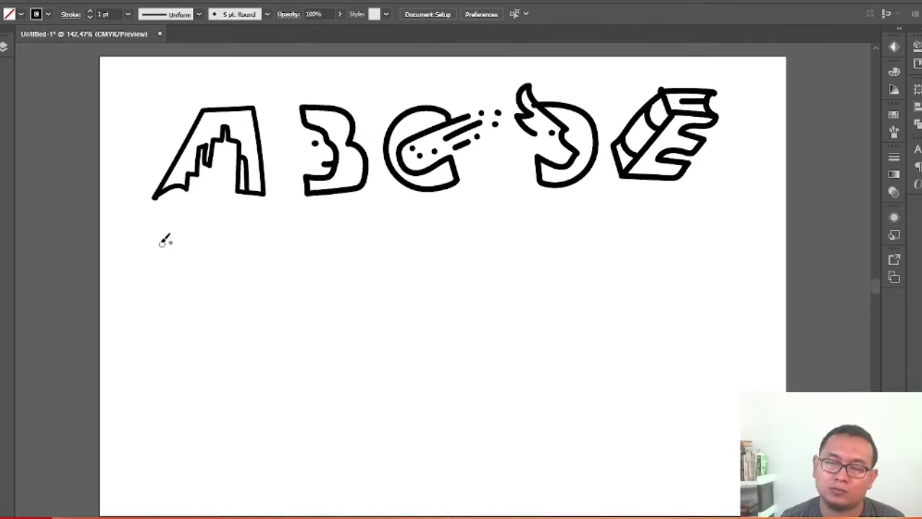
{"action": "mouse_move", "coordinate": [157, 247]}
{"action": "left_mouse_down"}
{"action": "mouse_move", "coordinate": [238, 242]}
{"action": "mouse_move", "coordinate": [187, 292]}
{"action": "mouse_move", "coordinate": [191, 346]}
{"action": "mouse_move", "coordinate": [175, 277]}
{"action": "mouse_move", "coordinate": [186, 337]}
{"action": "mouse_move", "coordinate": [196, 312]}
{"action": "left_mouse_up"}
{"action": "key", "text": "ctrl+z"}
{"action": "key", "text": "ctrl+z"}
{"action": "mouse_move", "coordinate": [183, 269]}
{"action": "left_mouse_down"}
{"action": "mouse_move", "coordinate": [173, 352]}
{"action": "mouse_move", "coordinate": [213, 348]}
{"action": "mouse_move", "coordinate": [218, 297]}
{"action": "mouse_move", "coordinate": [190, 290]}
{"action": "left_mouse_up"}
{"action": "key", "text": "ctrl+z"}
{"action": "left_click", "coordinate": [222, 254]}
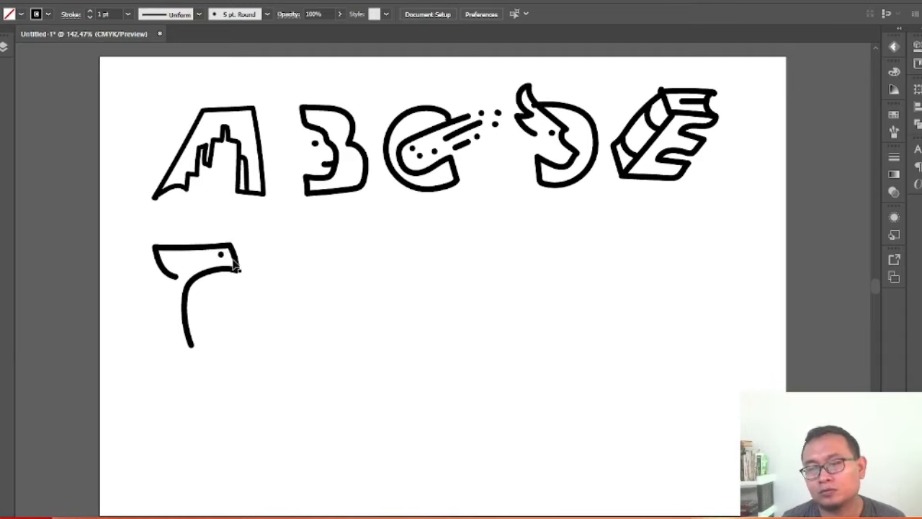
{"action": "key", "text": "ctrl+z"}
{"action": "key", "text": "ctrl+z"}
{"action": "key", "text": "ctrl+z"}
{"action": "left_click_drag", "start_coordinate": [156, 248], "coordinate": [194, 248]}
{"action": "mouse_move", "coordinate": [233, 272]}
{"action": "left_mouse_down"}
{"action": "mouse_move", "coordinate": [189, 293]}
{"action": "mouse_move", "coordinate": [188, 347]}
{"action": "left_mouse_up"}
{"action": "left_click_drag", "start_coordinate": [155, 249], "coordinate": [175, 268]}
{"action": "mouse_move", "coordinate": [180, 265]}
{"action": "left_mouse_down"}
{"action": "mouse_move", "coordinate": [178, 353]}
{"action": "mouse_move", "coordinate": [161, 346]}
{"action": "mouse_move", "coordinate": [200, 316]}
{"action": "mouse_move", "coordinate": [209, 286]}
{"action": "left_mouse_up"}
{"action": "key", "text": "ctrl+z"}
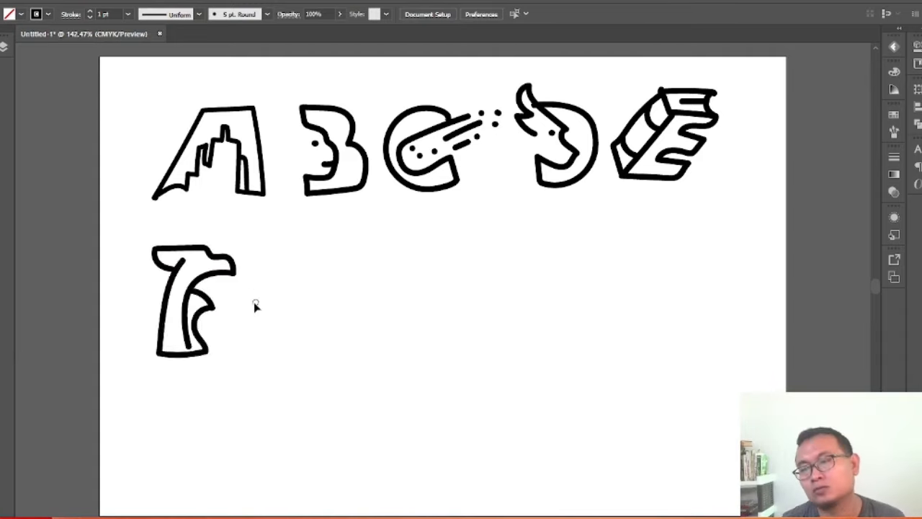
{"action": "key", "text": "ctrl+z"}
{"action": "key", "text": "ctrl+z"}
{"action": "key", "text": "ctrl+z"}
{"action": "mouse_move", "coordinate": [155, 248]}
{"action": "left_mouse_down"}
{"action": "mouse_move", "coordinate": [236, 271]}
{"action": "mouse_move", "coordinate": [192, 349]}
{"action": "left_mouse_up"}
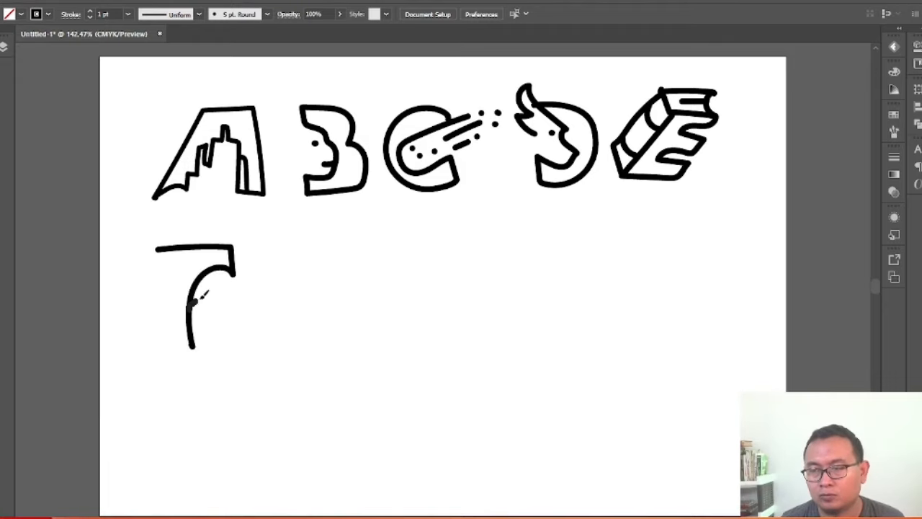
{"action": "left_click_drag", "start_coordinate": [199, 296], "coordinate": [239, 287]}
{"action": "key", "text": "ctrl+z"}
{"action": "key", "text": "ctrl+z"}
{"action": "mouse_move", "coordinate": [176, 348]}
{"action": "left_mouse_down"}
{"action": "mouse_move", "coordinate": [232, 264]}
{"action": "mouse_move", "coordinate": [226, 249]}
{"action": "mouse_move", "coordinate": [154, 249]}
{"action": "mouse_move", "coordinate": [170, 294]}
{"action": "left_mouse_up"}
{"action": "key", "text": "ctrl+z"}
{"action": "mouse_move", "coordinate": [173, 358]}
{"action": "left_mouse_down"}
{"action": "mouse_move", "coordinate": [199, 302]}
{"action": "mouse_move", "coordinate": [214, 304]}
{"action": "left_mouse_up"}
{"action": "key", "text": "ctrl+z"}
{"action": "mouse_move", "coordinate": [171, 291]}
{"action": "left_mouse_down"}
{"action": "mouse_move", "coordinate": [190, 284]}
{"action": "mouse_move", "coordinate": [213, 310]}
{"action": "mouse_move", "coordinate": [173, 304]}
{"action": "left_mouse_up"}
{"action": "key", "text": "ctrl+z"}
{"action": "mouse_move", "coordinate": [226, 249]}
{"action": "left_mouse_down"}
{"action": "mouse_move", "coordinate": [234, 260]}
{"action": "mouse_move", "coordinate": [231, 240]}
{"action": "mouse_move", "coordinate": [217, 249]}
{"action": "left_mouse_up"}
{"action": "key", "text": "ctrl+z"}
{"action": "left_click_drag", "start_coordinate": [230, 237], "coordinate": [184, 241]}
{"action": "mouse_move", "coordinate": [153, 356]}
{"action": "left_mouse_down"}
{"action": "mouse_move", "coordinate": [154, 252]}
{"action": "mouse_move", "coordinate": [175, 277]}
{"action": "left_mouse_up"}
{"action": "key", "text": "ctrl+z"}
{"action": "key", "text": "ctrl+z"}
{"action": "key", "text": "ctrl+z"}
{"action": "key", "text": "ctrl+z"}
{"action": "key", "text": "ctrl+z"}
{"action": "key", "text": "ctrl+z"}
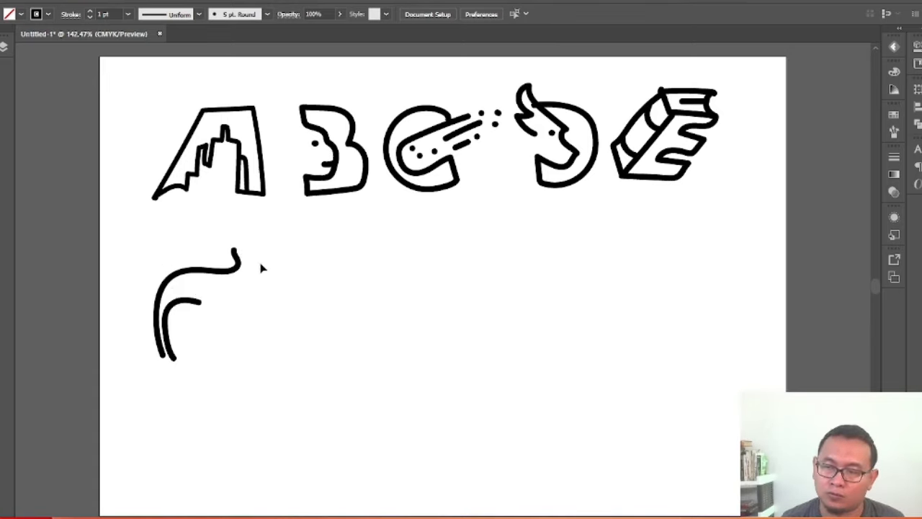
{"action": "key", "text": "ctrl+shift+z"}
{"action": "key", "text": "ctrl+z"}
{"action": "key", "text": "ctrl+z"}
{"action": "key", "text": "Delete"}
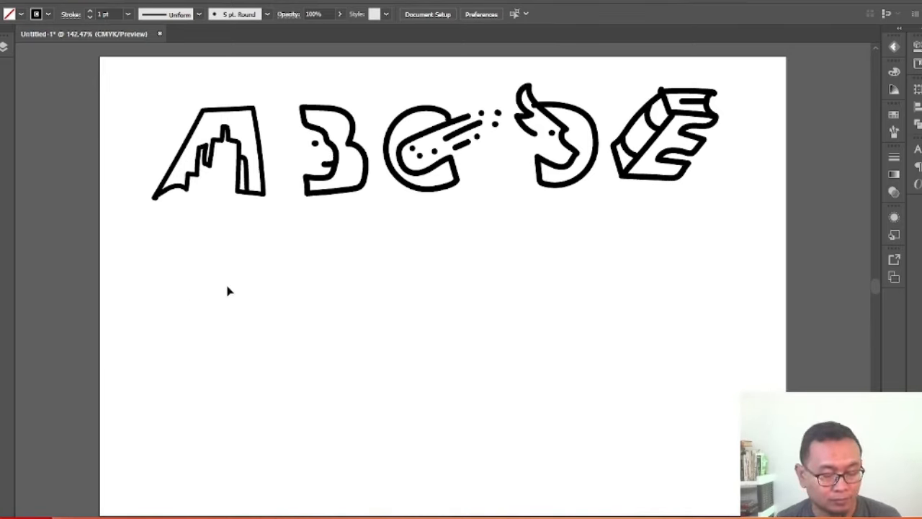
{"action": "left_click_drag", "start_coordinate": [166, 358], "coordinate": [235, 282]}
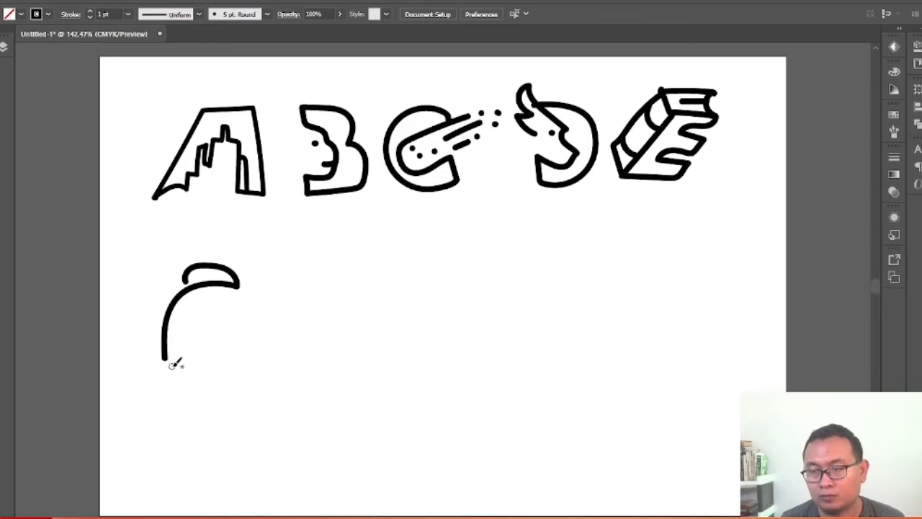
{"action": "mouse_move", "coordinate": [173, 360]}
{"action": "left_mouse_down"}
{"action": "mouse_move", "coordinate": [178, 316]}
{"action": "mouse_move", "coordinate": [210, 317]}
{"action": "mouse_move", "coordinate": [186, 330]}
{"action": "left_mouse_up"}
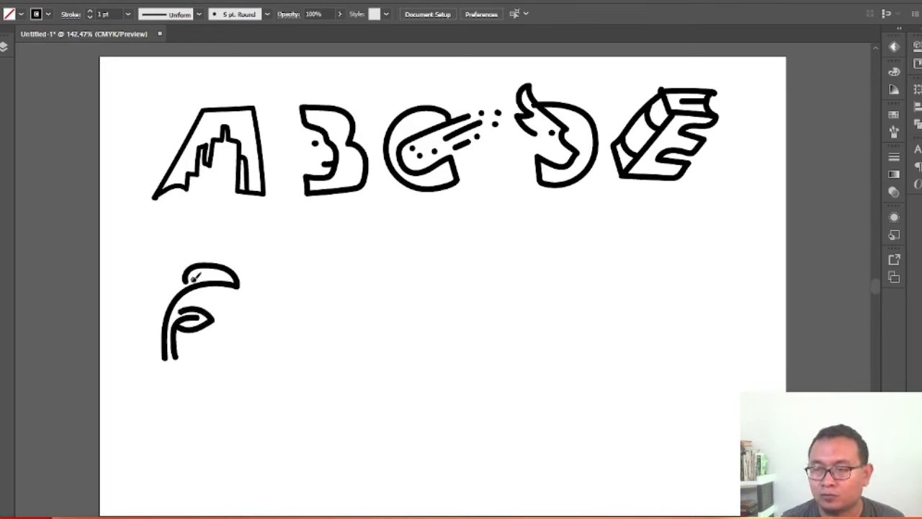
{"action": "left_click_drag", "start_coordinate": [150, 364], "coordinate": [163, 255]}
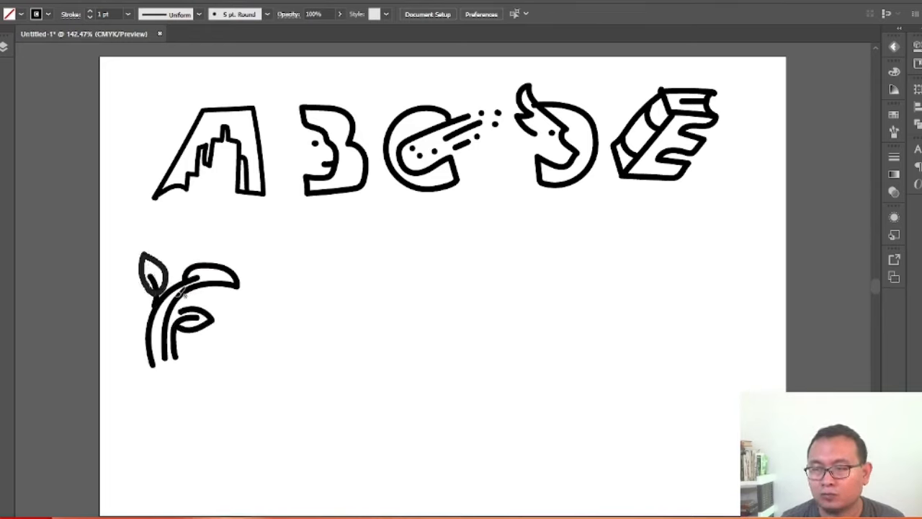
{"action": "key", "text": "ctrl+z"}
{"action": "key", "text": "ctrl+z"}
{"action": "key", "text": "ctrl+z"}
{"action": "key", "text": "ctrl+z"}
{"action": "left_click_drag", "start_coordinate": [164, 352], "coordinate": [165, 263]}
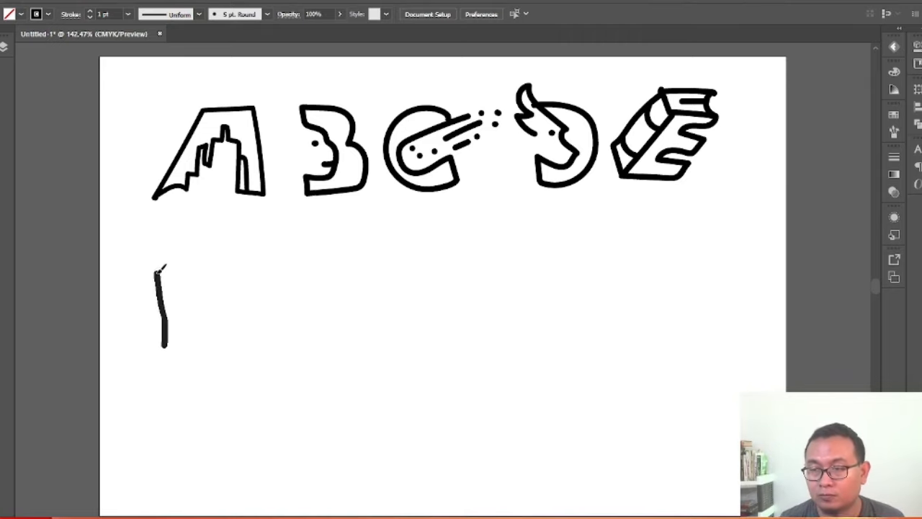
{"action": "key", "text": "ctrl+z"}
{"action": "mouse_move", "coordinate": [167, 342]}
{"action": "left_mouse_down"}
{"action": "mouse_move", "coordinate": [172, 248]}
{"action": "mouse_move", "coordinate": [252, 265]}
{"action": "mouse_move", "coordinate": [223, 298]}
{"action": "left_mouse_up"}
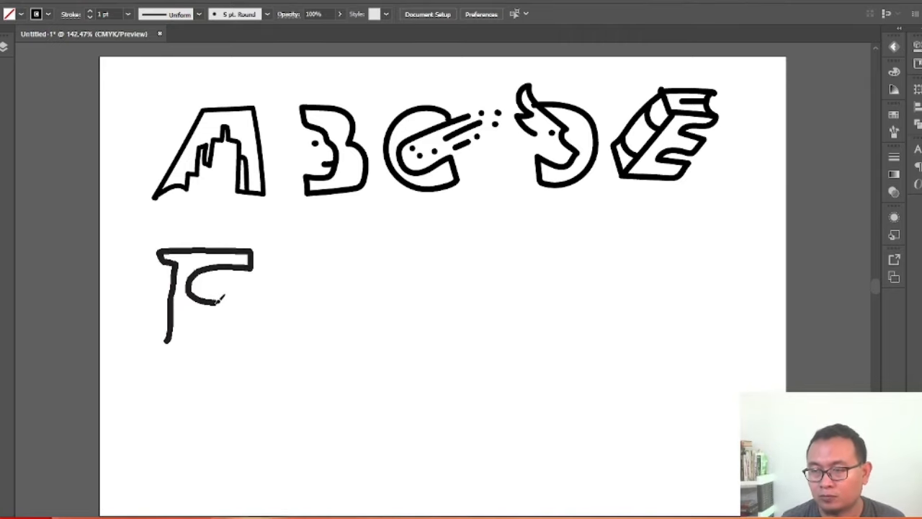
{"action": "left_click_drag", "start_coordinate": [199, 333], "coordinate": [164, 346]}
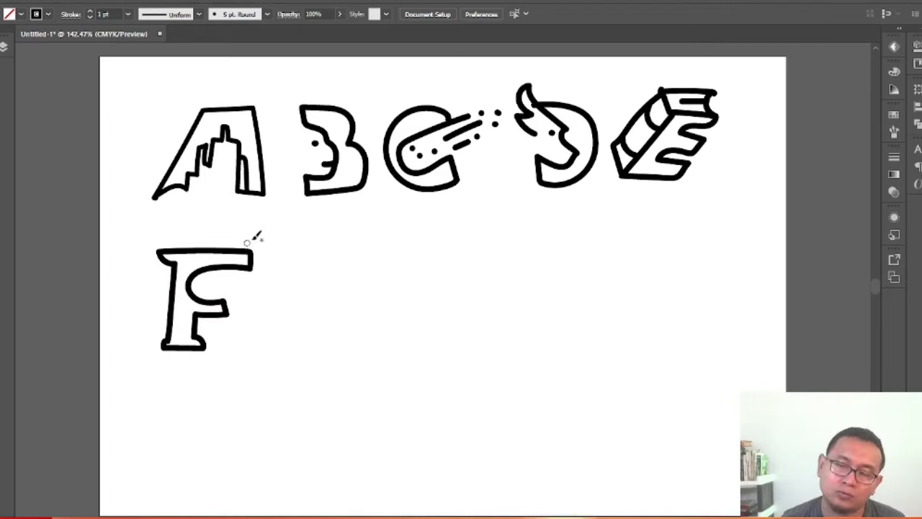
{"action": "key", "text": "ctrl+z"}
{"action": "mouse_move", "coordinate": [164, 249]}
{"action": "left_mouse_down"}
{"action": "mouse_move", "coordinate": [166, 330]}
{"action": "mouse_move", "coordinate": [226, 240]}
{"action": "mouse_move", "coordinate": [230, 252]}
{"action": "left_mouse_up"}
{"action": "key", "text": "ctrl+z"}
{"action": "key", "text": "ctrl+z"}
{"action": "mouse_move", "coordinate": [157, 238]}
{"action": "left_mouse_down"}
{"action": "mouse_move", "coordinate": [207, 252]}
{"action": "mouse_move", "coordinate": [180, 334]}
{"action": "mouse_move", "coordinate": [164, 330]}
{"action": "mouse_move", "coordinate": [181, 330]}
{"action": "left_mouse_up"}
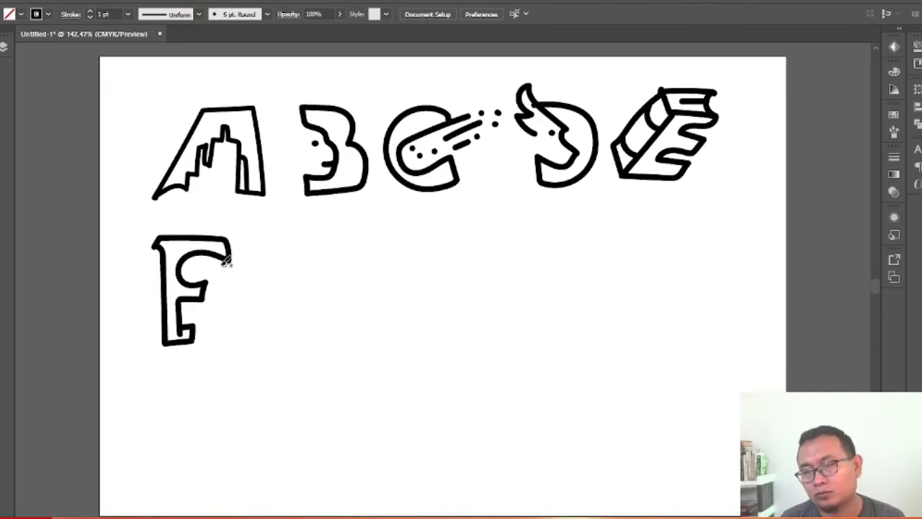
{"action": "key", "text": "ctrl+z"}
{"action": "key", "text": "ctrl+z"}
Draw a letter F below the A with a beaked bird's head crossing its stem, dot the eye, and add two speed lines trailing behind.
{"action": "mouse_move", "coordinate": [158, 244]}
{"action": "left_mouse_down"}
{"action": "mouse_move", "coordinate": [218, 264]}
{"action": "mouse_move", "coordinate": [219, 256]}
{"action": "mouse_move", "coordinate": [148, 277]}
{"action": "left_mouse_up"}
{"action": "key", "text": "ctrl+z"}
{"action": "mouse_move", "coordinate": [204, 291]}
{"action": "left_mouse_down"}
{"action": "mouse_move", "coordinate": [179, 332]}
{"action": "mouse_move", "coordinate": [154, 302]}
{"action": "left_mouse_up"}
{"action": "key", "text": "ctrl+z"}
{"action": "left_click_drag", "start_coordinate": [160, 266], "coordinate": [159, 246]}
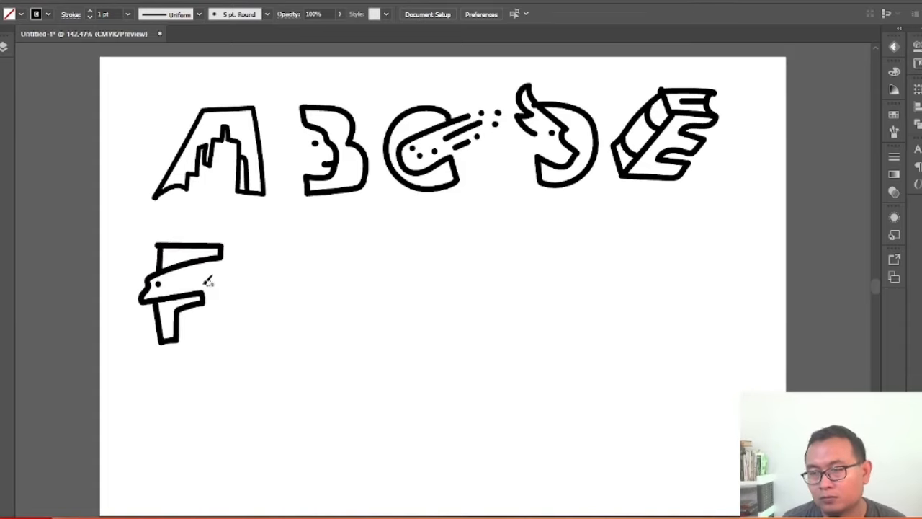
{"action": "mouse_move", "coordinate": [187, 274]}
{"action": "left_mouse_down"}
{"action": "mouse_move", "coordinate": [245, 264]}
{"action": "mouse_move", "coordinate": [241, 271]}
{"action": "left_mouse_up"}
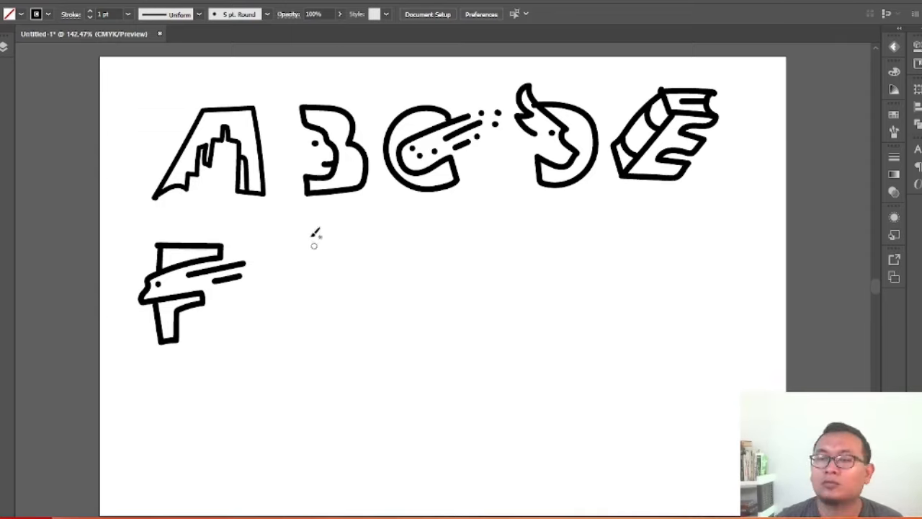
{"action": "mouse_move", "coordinate": [327, 251]}
{"action": "left_mouse_down"}
{"action": "mouse_move", "coordinate": [274, 310]}
{"action": "mouse_move", "coordinate": [340, 278]}
{"action": "mouse_move", "coordinate": [318, 293]}
{"action": "mouse_move", "coordinate": [304, 248]}
{"action": "left_mouse_up"}
{"action": "key", "text": "ctrl+z"}
{"action": "mouse_move", "coordinate": [317, 281]}
{"action": "left_mouse_down"}
{"action": "mouse_move", "coordinate": [329, 251]}
{"action": "mouse_move", "coordinate": [313, 283]}
{"action": "left_mouse_up"}
{"action": "key", "text": "ctrl+z"}
{"action": "key", "text": "ctrl+z"}
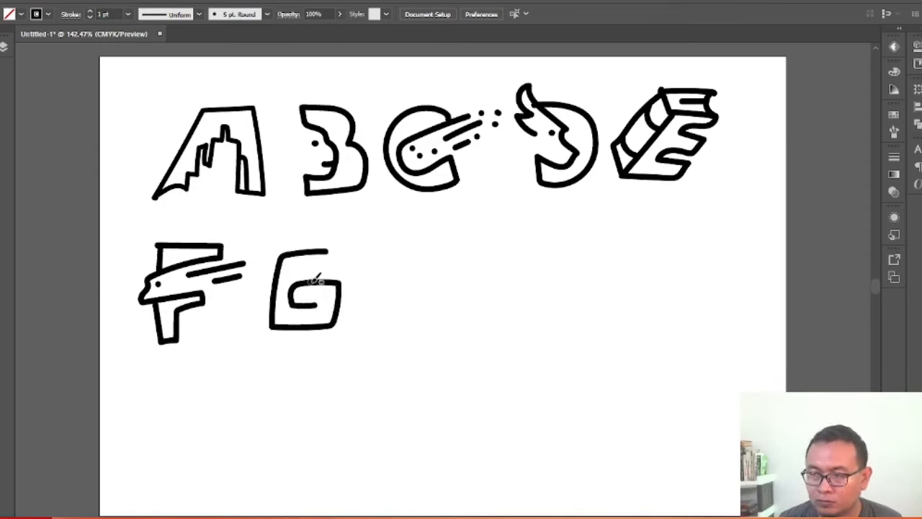
{"action": "left_click_drag", "start_coordinate": [327, 250], "coordinate": [313, 283]}
{"action": "key", "text": "ctrl+z"}
{"action": "key", "text": "ctrl+z"}
{"action": "mouse_move", "coordinate": [346, 248]}
{"action": "left_mouse_down"}
{"action": "mouse_move", "coordinate": [292, 315]}
{"action": "mouse_move", "coordinate": [319, 261]}
{"action": "mouse_move", "coordinate": [280, 249]}
{"action": "mouse_move", "coordinate": [347, 325]}
{"action": "mouse_move", "coordinate": [317, 278]}
{"action": "mouse_move", "coordinate": [322, 298]}
{"action": "mouse_move", "coordinate": [340, 299]}
{"action": "left_mouse_up"}
{"action": "key", "text": "ctrl+z"}
{"action": "key", "text": "ctrl+z"}
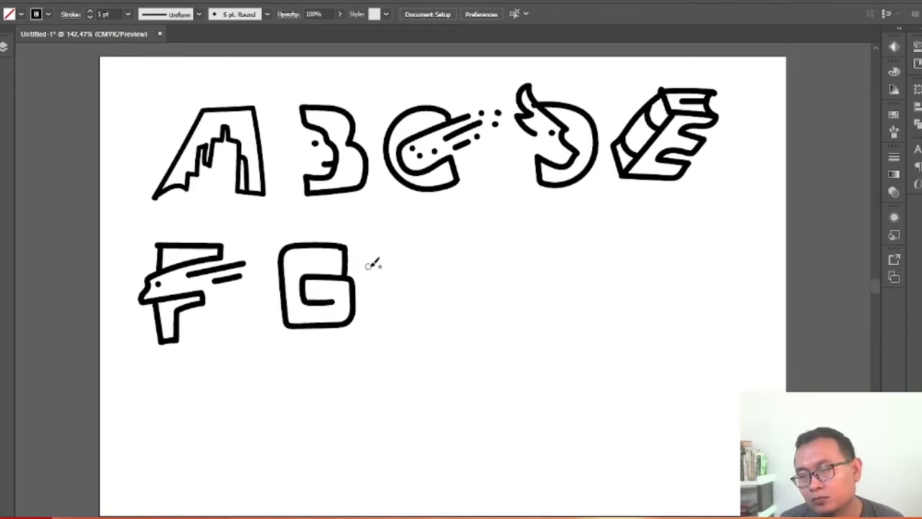
{"action": "key", "text": "ctrl+z"}
{"action": "key", "text": "ctrl+z"}
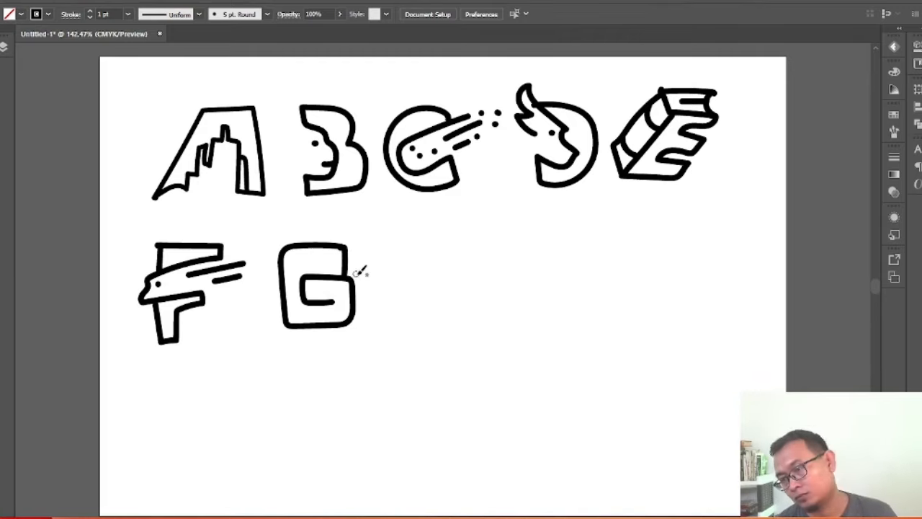
{"action": "key", "text": "ctrl+z"}
{"action": "key", "text": "ctrl+z"}
{"action": "mouse_move", "coordinate": [341, 248]}
{"action": "left_mouse_down"}
{"action": "mouse_move", "coordinate": [309, 252]}
{"action": "mouse_move", "coordinate": [331, 291]}
{"action": "left_mouse_up"}
{"action": "left_click_drag", "start_coordinate": [342, 248], "coordinate": [336, 277]}
{"action": "mouse_move", "coordinate": [347, 254]}
{"action": "left_mouse_down"}
{"action": "mouse_move", "coordinate": [382, 259]}
{"action": "mouse_move", "coordinate": [376, 291]}
{"action": "left_mouse_up"}
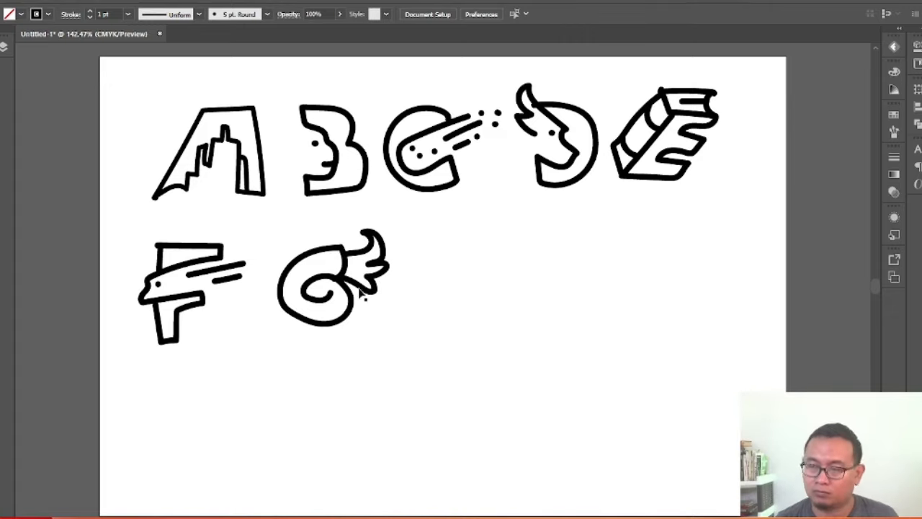
{"action": "key", "text": "ctrl+z"}
{"action": "key", "text": "ctrl+z"}
{"action": "key", "text": "ctrl+z"}
{"action": "mouse_move", "coordinate": [340, 241]}
{"action": "left_mouse_down"}
{"action": "mouse_move", "coordinate": [291, 321]}
{"action": "mouse_move", "coordinate": [371, 285]}
{"action": "mouse_move", "coordinate": [320, 276]}
{"action": "left_mouse_up"}
{"action": "key", "text": "ctrl+z"}
{"action": "key", "text": "ctrl+z"}
{"action": "mouse_move", "coordinate": [329, 312]}
{"action": "left_mouse_down"}
{"action": "mouse_move", "coordinate": [336, 295]}
{"action": "mouse_move", "coordinate": [348, 324]}
{"action": "mouse_move", "coordinate": [332, 323]}
{"action": "left_mouse_up"}
{"action": "key", "text": "ctrl+z"}
{"action": "mouse_move", "coordinate": [353, 268]}
{"action": "left_mouse_down"}
{"action": "mouse_move", "coordinate": [351, 218]}
{"action": "mouse_move", "coordinate": [330, 237]}
{"action": "mouse_move", "coordinate": [291, 332]}
{"action": "mouse_move", "coordinate": [350, 250]}
{"action": "mouse_move", "coordinate": [296, 268]}
{"action": "mouse_move", "coordinate": [363, 303]}
{"action": "mouse_move", "coordinate": [320, 295]}
{"action": "left_mouse_up"}
{"action": "key", "text": "ctrl+z"}
{"action": "key", "text": "ctrl+z"}
{"action": "key", "text": "ctrl+z"}
{"action": "key", "text": "ctrl+z"}
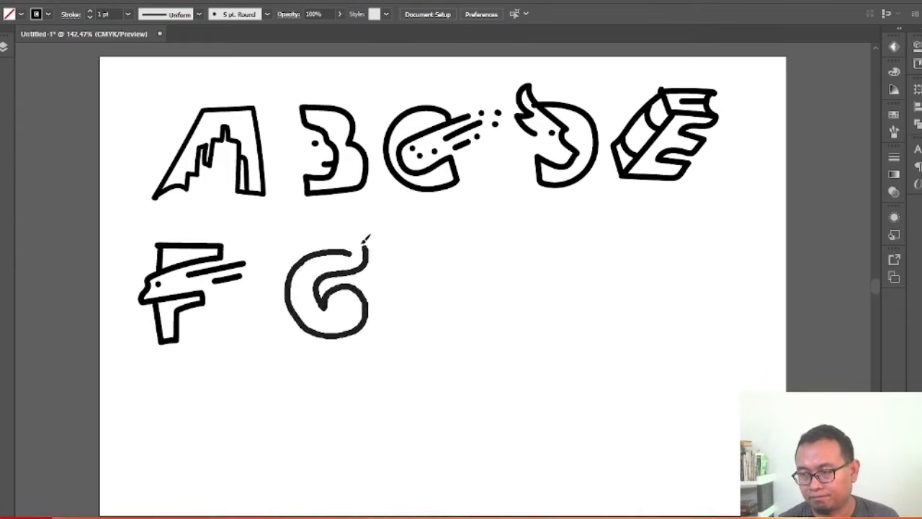
{"action": "key", "text": "ctrl+z"}
{"action": "left_click_drag", "start_coordinate": [345, 247], "coordinate": [298, 278]}
{"action": "key", "text": "ctrl+z"}
{"action": "left_click_drag", "start_coordinate": [349, 265], "coordinate": [297, 269]}
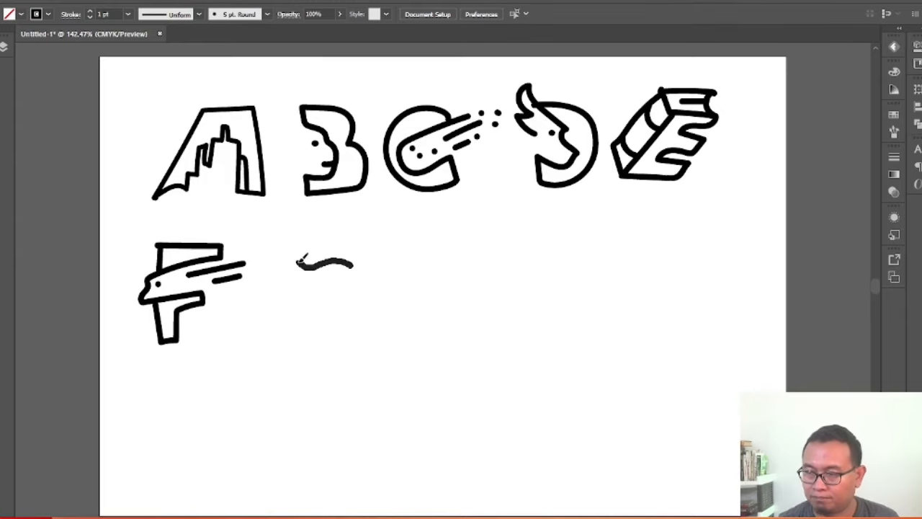
{"action": "mouse_move", "coordinate": [291, 306]}
{"action": "left_mouse_down"}
{"action": "mouse_move", "coordinate": [365, 323]}
{"action": "mouse_move", "coordinate": [349, 235]}
{"action": "mouse_move", "coordinate": [267, 290]}
{"action": "left_mouse_up"}
{"action": "key", "text": "ctrl+z"}
{"action": "mouse_move", "coordinate": [372, 252]}
{"action": "left_mouse_down"}
{"action": "mouse_move", "coordinate": [292, 328]}
{"action": "mouse_move", "coordinate": [336, 303]}
{"action": "mouse_move", "coordinate": [358, 234]}
{"action": "mouse_move", "coordinate": [361, 242]}
{"action": "left_mouse_up"}
{"action": "key", "text": "ctrl+z"}
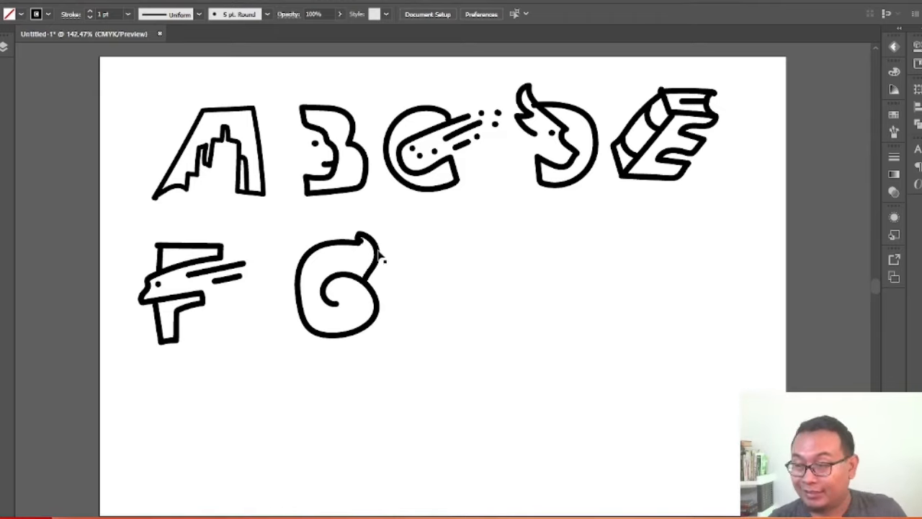
{"action": "key", "text": "ctrl+z"}
{"action": "key", "text": "ctrl+z"}
{"action": "key", "text": "ctrl+z"}
{"action": "mouse_move", "coordinate": [341, 249]}
{"action": "left_mouse_down"}
{"action": "mouse_move", "coordinate": [300, 252]}
{"action": "mouse_move", "coordinate": [295, 267]}
{"action": "mouse_move", "coordinate": [310, 270]}
{"action": "mouse_move", "coordinate": [306, 330]}
{"action": "left_mouse_up"}
{"action": "key", "text": "ctrl+z"}
{"action": "mouse_move", "coordinate": [311, 269]}
{"action": "left_mouse_down"}
{"action": "mouse_move", "coordinate": [308, 327]}
{"action": "mouse_move", "coordinate": [362, 336]}
{"action": "mouse_move", "coordinate": [377, 293]}
{"action": "mouse_move", "coordinate": [329, 301]}
{"action": "mouse_move", "coordinate": [370, 298]}
{"action": "mouse_move", "coordinate": [348, 290]}
{"action": "mouse_move", "coordinate": [386, 263]}
{"action": "mouse_move", "coordinate": [355, 239]}
{"action": "mouse_move", "coordinate": [291, 280]}
{"action": "left_mouse_up"}
{"action": "key", "text": "ctrl+z"}
{"action": "key", "text": "ctrl+z"}
{"action": "key", "text": "ctrl+z"}
{"action": "key", "text": "ctrl+z"}
{"action": "key", "text": "ctrl+z"}
{"action": "key", "text": "ctrl+z"}
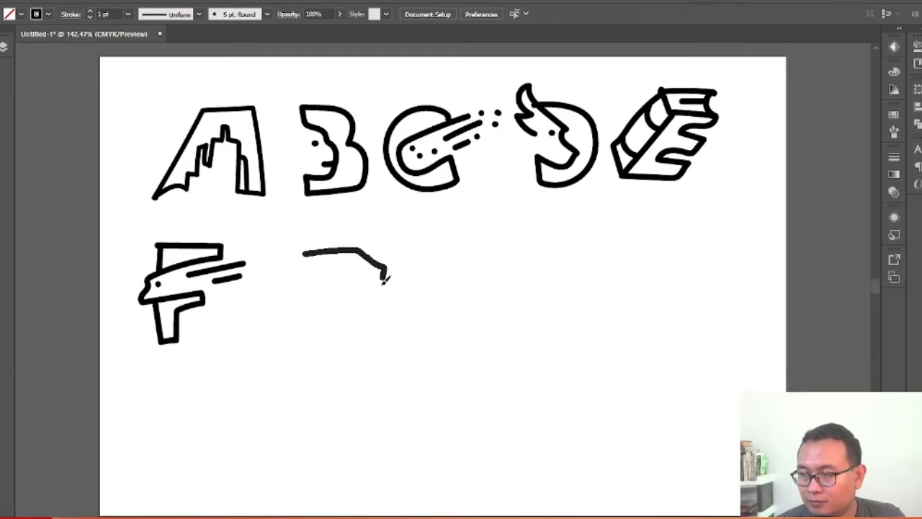
{"action": "left_click_drag", "start_coordinate": [383, 282], "coordinate": [350, 344]}
{"action": "key", "text": "ctrl+z"}
{"action": "mouse_move", "coordinate": [307, 251]}
{"action": "left_mouse_down"}
{"action": "mouse_move", "coordinate": [366, 248]}
{"action": "mouse_move", "coordinate": [308, 283]}
{"action": "mouse_move", "coordinate": [356, 290]}
{"action": "mouse_move", "coordinate": [336, 294]}
{"action": "mouse_move", "coordinate": [325, 272]}
{"action": "mouse_move", "coordinate": [324, 312]}
{"action": "mouse_move", "coordinate": [304, 274]}
{"action": "mouse_move", "coordinate": [329, 329]}
{"action": "mouse_move", "coordinate": [358, 307]}
{"action": "mouse_move", "coordinate": [308, 308]}
{"action": "mouse_move", "coordinate": [350, 315]}
{"action": "mouse_move", "coordinate": [326, 331]}
{"action": "left_mouse_up"}
{"action": "key", "text": "ctrl+z"}
{"action": "key", "text": "ctrl+z"}
{"action": "key", "text": "ctrl+z"}
{"action": "key", "text": "ctrl+z"}
{"action": "key", "text": "ctrl+z"}
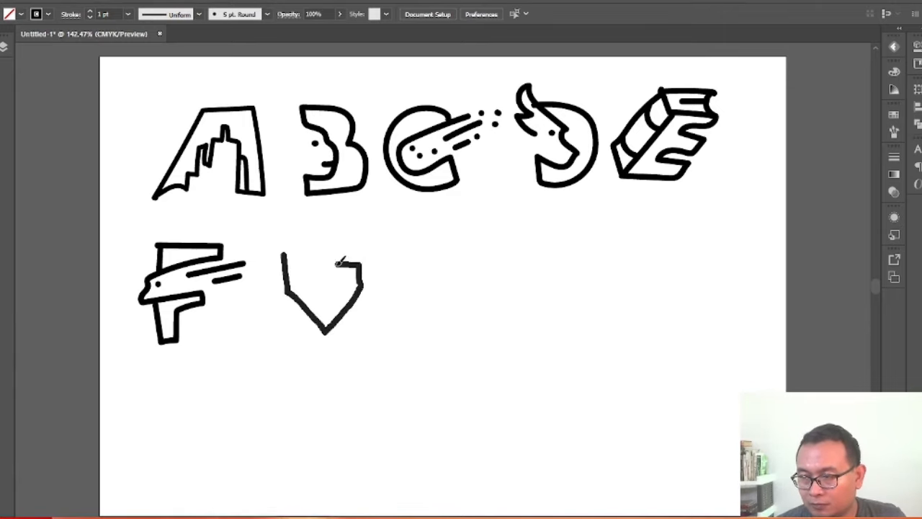
Draw a letter G beside the F as a pointed shield, with the G's inner hook and two vertical stripes inside the outline.
{"action": "left_click_drag", "start_coordinate": [340, 262], "coordinate": [322, 297]}
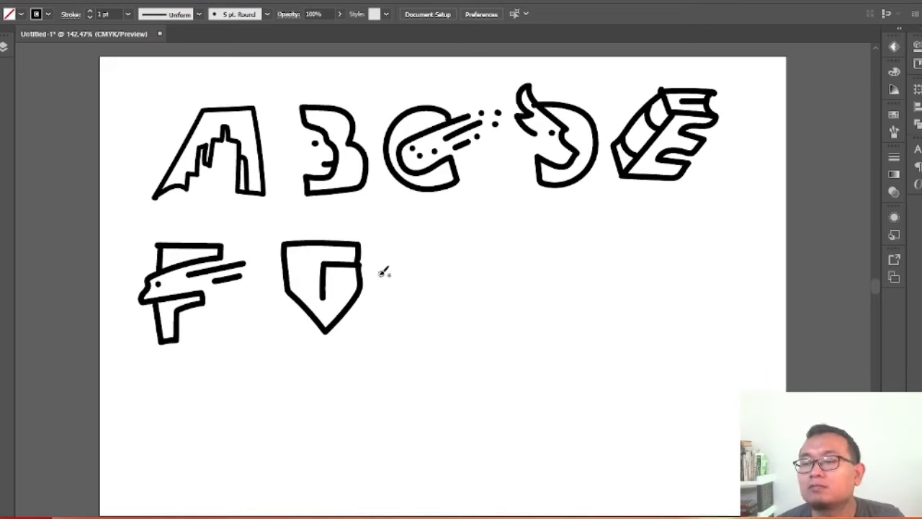
{"action": "left_click_drag", "start_coordinate": [305, 246], "coordinate": [303, 302]}
{"action": "key", "text": "ctrl+z"}
{"action": "left_click_drag", "start_coordinate": [347, 266], "coordinate": [341, 311]}
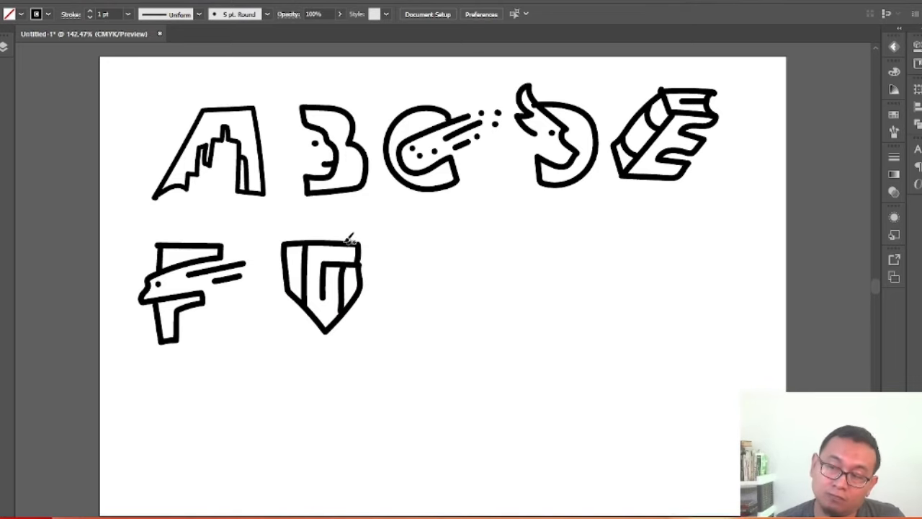
{"action": "key", "text": "ctrl+z"}
{"action": "key", "text": "ctrl+z"}
{"action": "left_click_drag", "start_coordinate": [342, 246], "coordinate": [341, 312]}
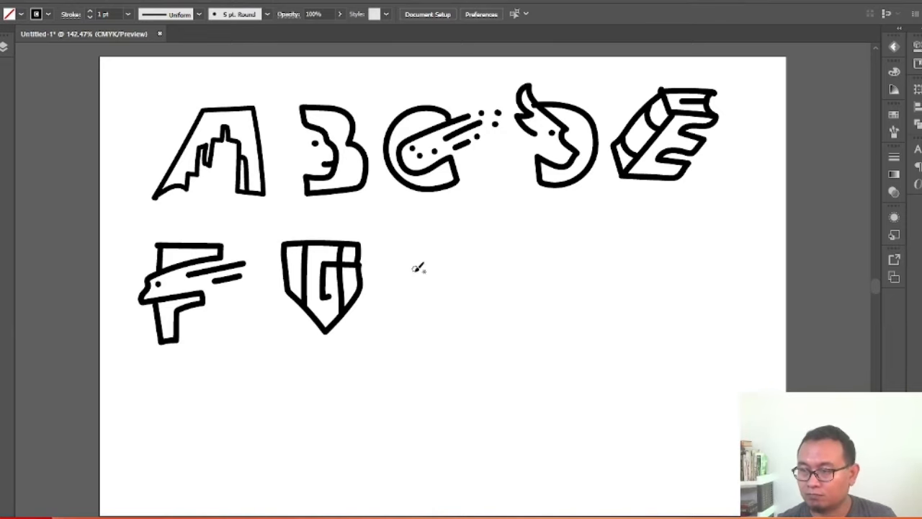
{"action": "key", "text": "ctrl+z"}
{"action": "left_click_drag", "start_coordinate": [405, 242], "coordinate": [407, 321]}
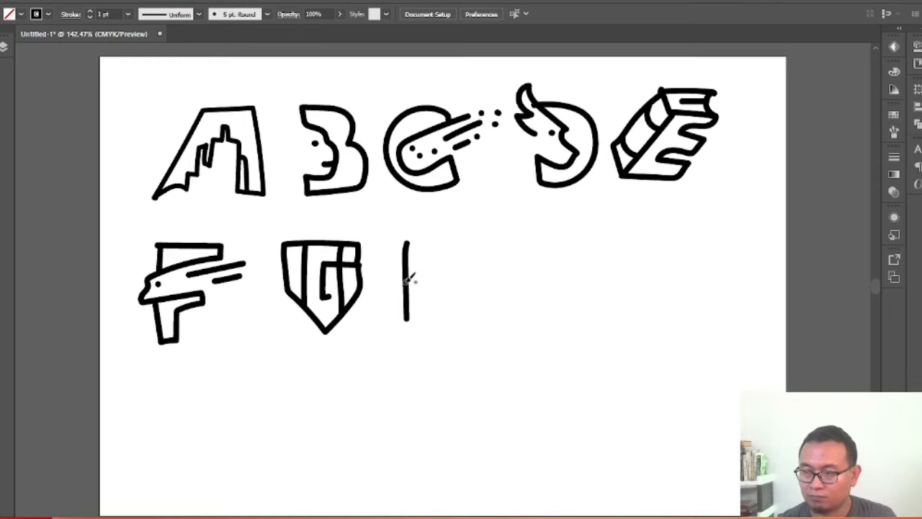
{"action": "mouse_move", "coordinate": [432, 245]}
{"action": "left_mouse_down"}
{"action": "mouse_move", "coordinate": [440, 269]}
{"action": "mouse_move", "coordinate": [431, 315]}
{"action": "left_mouse_up"}
{"action": "key", "text": "ctrl+z"}
{"action": "mouse_move", "coordinate": [434, 243]}
{"action": "left_mouse_down"}
{"action": "mouse_move", "coordinate": [441, 270]}
{"action": "mouse_move", "coordinate": [434, 311]}
{"action": "left_mouse_up"}
{"action": "mouse_move", "coordinate": [407, 318]}
{"action": "left_mouse_down"}
{"action": "mouse_move", "coordinate": [398, 310]}
{"action": "mouse_move", "coordinate": [438, 223]}
{"action": "mouse_move", "coordinate": [432, 319]}
{"action": "mouse_move", "coordinate": [417, 268]}
{"action": "left_mouse_up"}
{"action": "key", "text": "ctrl+z"}
{"action": "key", "text": "ctrl+z"}
{"action": "key", "text": "ctrl+z"}
{"action": "key", "text": "ctrl+z"}
{"action": "key", "text": "ctrl+z"}
{"action": "key", "text": "ctrl+z"}
{"action": "key", "text": "ctrl+z"}
{"action": "mouse_move", "coordinate": [436, 318]}
{"action": "left_mouse_down"}
{"action": "mouse_move", "coordinate": [436, 269]}
{"action": "mouse_move", "coordinate": [433, 292]}
{"action": "left_mouse_up"}
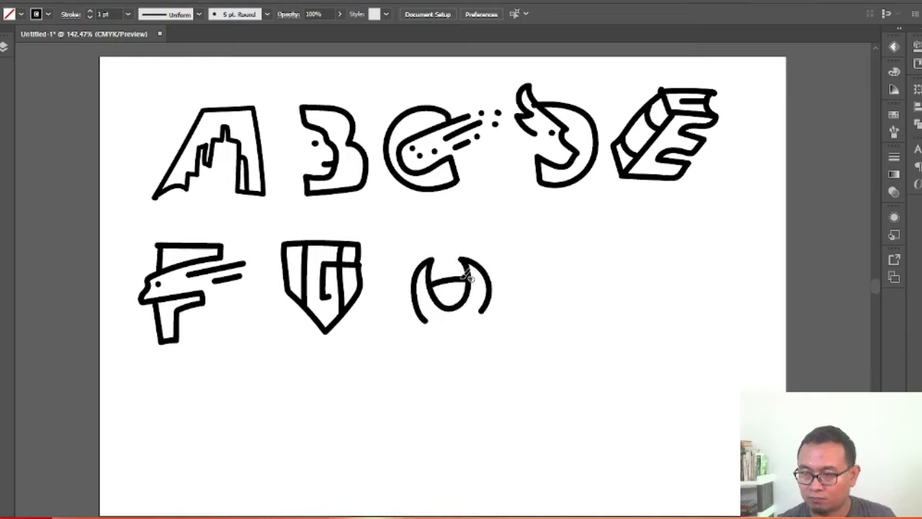
{"action": "key", "text": "ctrl+z"}
{"action": "key", "text": "ctrl+z"}
{"action": "key", "text": "ctrl+z"}
{"action": "key", "text": "ctrl+z"}
{"action": "mouse_move", "coordinate": [390, 252]}
{"action": "left_mouse_down"}
{"action": "mouse_move", "coordinate": [465, 264]}
{"action": "mouse_move", "coordinate": [503, 249]}
{"action": "mouse_move", "coordinate": [481, 281]}
{"action": "mouse_move", "coordinate": [477, 321]}
{"action": "mouse_move", "coordinate": [440, 319]}
{"action": "mouse_move", "coordinate": [393, 272]}
{"action": "mouse_move", "coordinate": [435, 311]}
{"action": "mouse_move", "coordinate": [462, 309]}
{"action": "mouse_move", "coordinate": [500, 255]}
{"action": "mouse_move", "coordinate": [499, 277]}
{"action": "mouse_move", "coordinate": [396, 257]}
{"action": "mouse_move", "coordinate": [424, 280]}
{"action": "mouse_move", "coordinate": [417, 297]}
{"action": "mouse_move", "coordinate": [413, 285]}
{"action": "mouse_move", "coordinate": [467, 336]}
{"action": "mouse_move", "coordinate": [473, 267]}
{"action": "mouse_move", "coordinate": [467, 288]}
{"action": "left_mouse_up"}
{"action": "key", "text": "ctrl+z"}
{"action": "key", "text": "ctrl+z"}
{"action": "key", "text": "ctrl+z"}
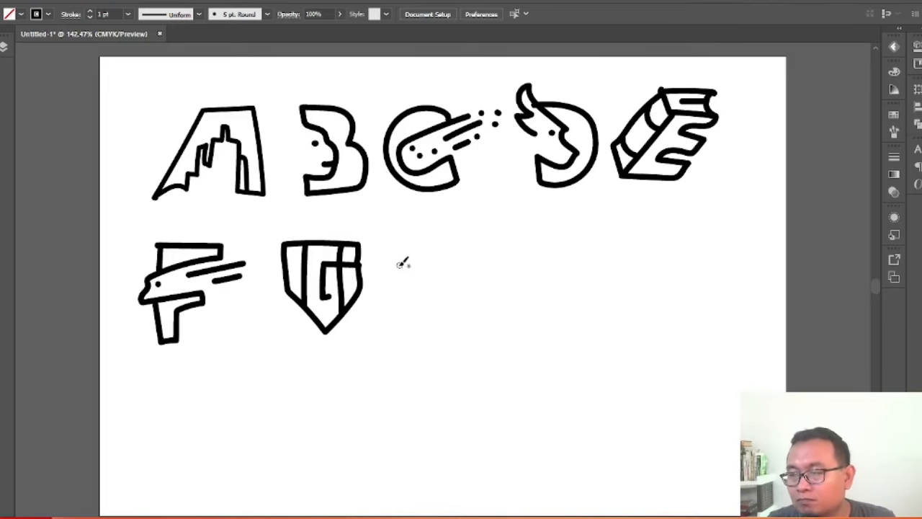
{"action": "mouse_move", "coordinate": [396, 263]}
{"action": "left_mouse_down"}
{"action": "mouse_move", "coordinate": [465, 259]}
{"action": "mouse_move", "coordinate": [497, 272]}
{"action": "left_mouse_up"}
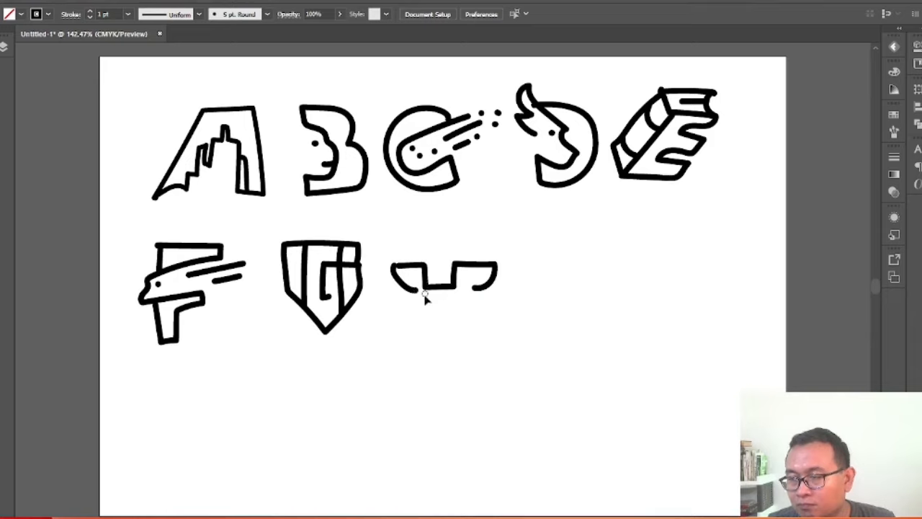
{"action": "key", "text": "ctrl+z"}
{"action": "mouse_move", "coordinate": [403, 252]}
{"action": "left_mouse_down"}
{"action": "mouse_move", "coordinate": [429, 261]}
{"action": "mouse_move", "coordinate": [458, 247]}
{"action": "mouse_move", "coordinate": [481, 277]}
{"action": "left_mouse_up"}
{"action": "key", "text": "ctrl+z"}
{"action": "left_click_drag", "start_coordinate": [450, 247], "coordinate": [448, 273]}
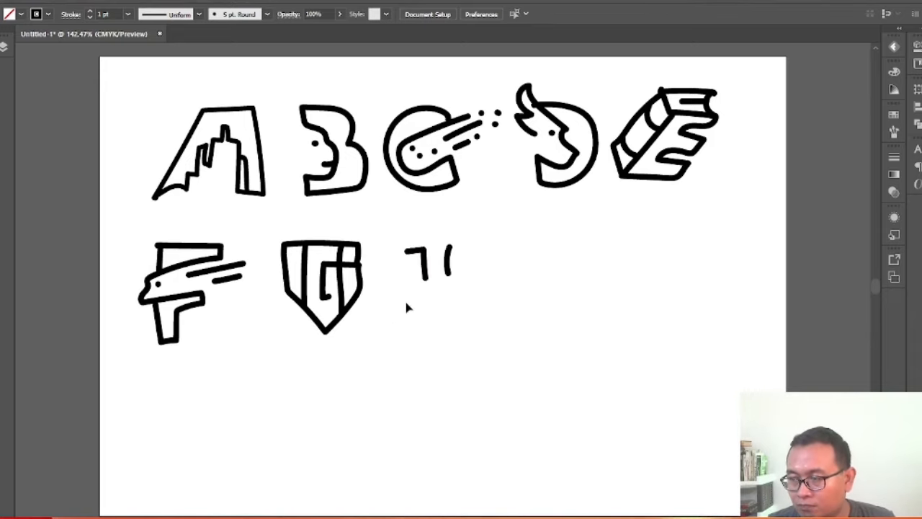
{"action": "left_click_drag", "start_coordinate": [389, 314], "coordinate": [473, 262]}
{"action": "key", "text": "ctrl+z"}
{"action": "left_click_drag", "start_coordinate": [392, 299], "coordinate": [496, 262]}
{"action": "left_click_drag", "start_coordinate": [397, 323], "coordinate": [489, 284]}
{"action": "key", "text": "ctrl+z"}
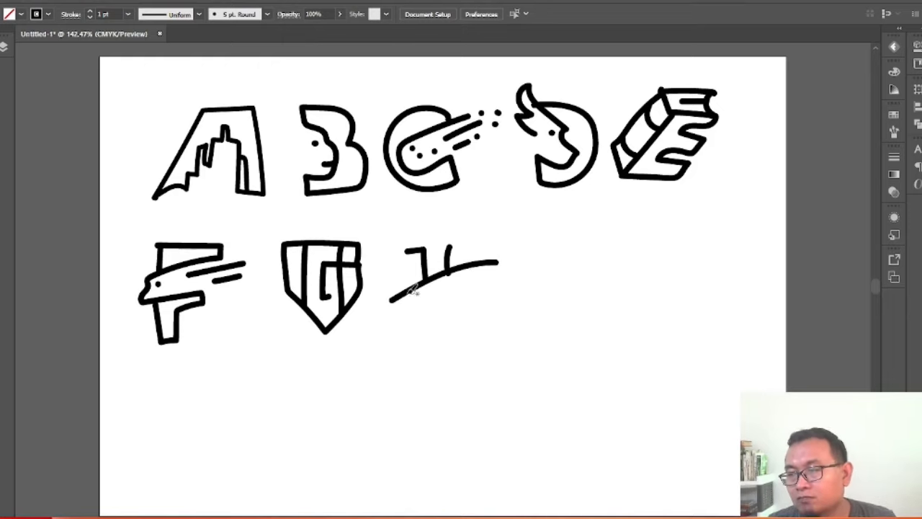
{"action": "key", "text": "ctrl+z"}
{"action": "mouse_move", "coordinate": [390, 305]}
{"action": "left_mouse_down"}
{"action": "mouse_move", "coordinate": [480, 262]}
{"action": "mouse_move", "coordinate": [413, 308]}
{"action": "mouse_move", "coordinate": [495, 275]}
{"action": "left_mouse_up"}
{"action": "left_click_drag", "start_coordinate": [400, 324], "coordinate": [503, 278]}
{"action": "left_click_drag", "start_coordinate": [447, 247], "coordinate": [469, 264]}
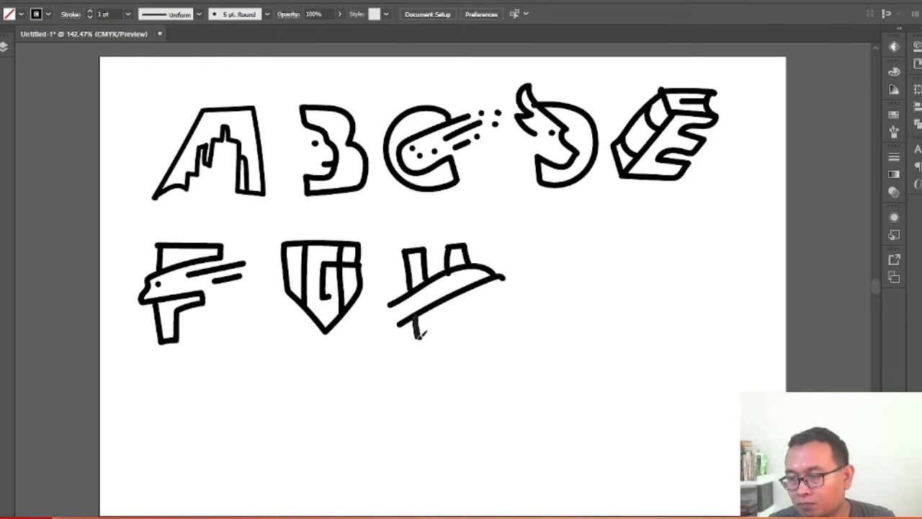
{"action": "key", "text": "ctrl+z"}
{"action": "left_click_drag", "start_coordinate": [402, 319], "coordinate": [430, 310]}
{"action": "mouse_move", "coordinate": [502, 281]}
{"action": "left_mouse_down"}
{"action": "mouse_move", "coordinate": [473, 302]}
{"action": "mouse_move", "coordinate": [432, 249]}
{"action": "mouse_move", "coordinate": [430, 282]}
{"action": "mouse_move", "coordinate": [480, 265]}
{"action": "mouse_move", "coordinate": [469, 246]}
{"action": "mouse_move", "coordinate": [461, 270]}
{"action": "mouse_move", "coordinate": [408, 291]}
{"action": "mouse_move", "coordinate": [417, 325]}
{"action": "mouse_move", "coordinate": [435, 306]}
{"action": "mouse_move", "coordinate": [419, 308]}
{"action": "mouse_move", "coordinate": [425, 336]}
{"action": "mouse_move", "coordinate": [437, 314]}
{"action": "mouse_move", "coordinate": [419, 310]}
{"action": "mouse_move", "coordinate": [439, 330]}
{"action": "mouse_move", "coordinate": [413, 312]}
{"action": "mouse_move", "coordinate": [412, 333]}
{"action": "mouse_move", "coordinate": [435, 304]}
{"action": "mouse_move", "coordinate": [490, 286]}
{"action": "left_mouse_up"}
{"action": "key", "text": "ctrl+z"}
{"action": "key", "text": "ctrl+z"}
{"action": "key", "text": "ctrl+z"}
{"action": "key", "text": "ctrl+z"}
{"action": "key", "text": "ctrl+z"}
{"action": "key", "text": "ctrl+z"}
{"action": "key", "text": "ctrl+z"}
{"action": "key", "text": "ctrl+z"}
{"action": "key", "text": "ctrl+z"}
{"action": "key", "text": "ctrl+z"}
{"action": "key", "text": "ctrl+z"}
{"action": "key", "text": "ctrl+z"}
{"action": "key", "text": "ctrl+z"}
{"action": "key", "text": "ctrl+z"}
{"action": "key", "text": "ctrl+z"}
{"action": "mouse_move", "coordinate": [394, 303]}
{"action": "left_mouse_down"}
{"action": "mouse_move", "coordinate": [415, 311]}
{"action": "mouse_move", "coordinate": [406, 249]}
{"action": "left_mouse_up"}
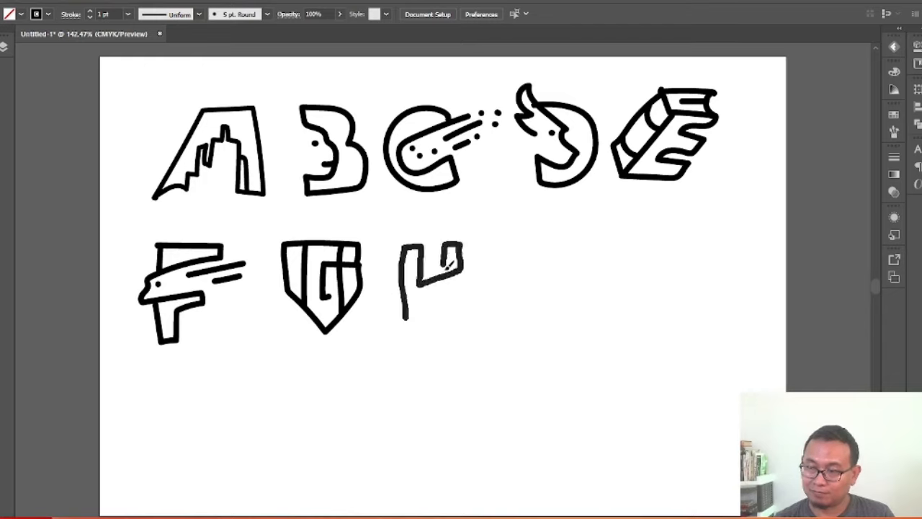
{"action": "key", "text": "ctrl+z"}
{"action": "key", "text": "ctrl+z"}
{"action": "key", "text": "ctrl+z"}
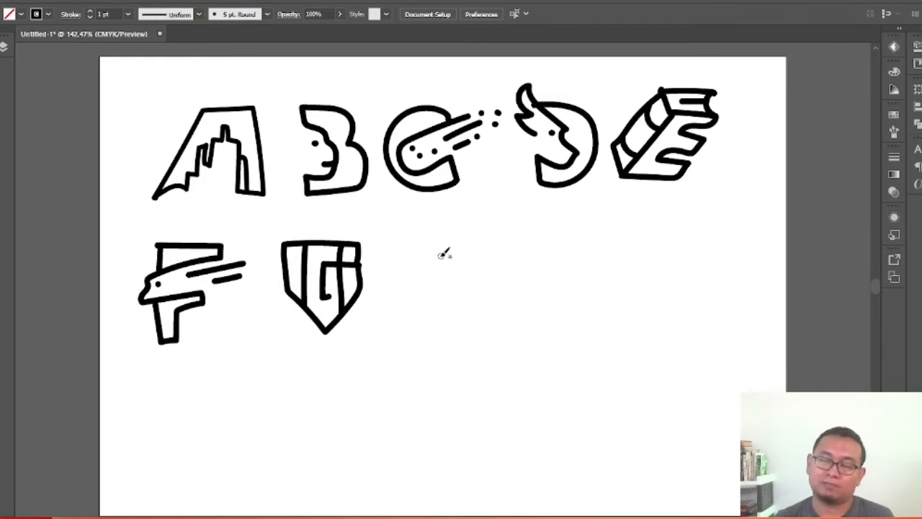
{"action": "mouse_move", "coordinate": [393, 317]}
{"action": "left_mouse_down"}
{"action": "mouse_move", "coordinate": [421, 248]}
{"action": "mouse_move", "coordinate": [389, 310]}
{"action": "left_mouse_up"}
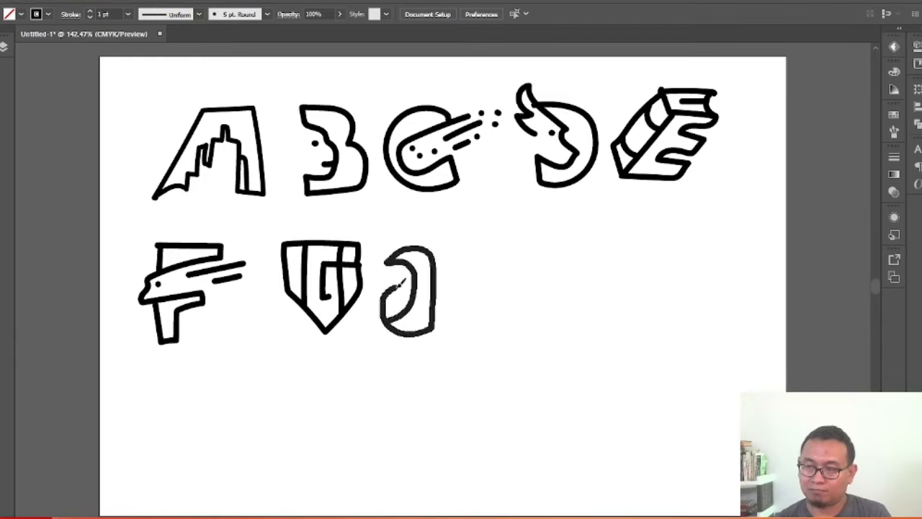
{"action": "key", "text": "ctrl+z"}
{"action": "mouse_move", "coordinate": [422, 238]}
{"action": "left_mouse_down"}
{"action": "mouse_move", "coordinate": [412, 263]}
{"action": "mouse_move", "coordinate": [475, 253]}
{"action": "left_mouse_up"}
{"action": "key", "text": "ctrl+z"}
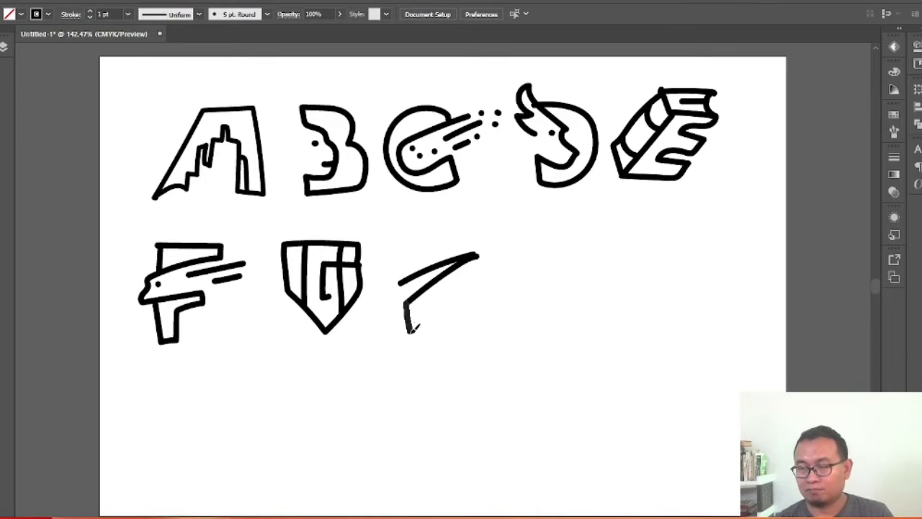
{"action": "mouse_move", "coordinate": [407, 309]}
{"action": "left_mouse_down"}
{"action": "mouse_move", "coordinate": [432, 302]}
{"action": "mouse_move", "coordinate": [428, 235]}
{"action": "mouse_move", "coordinate": [425, 271]}
{"action": "left_mouse_up"}
{"action": "mouse_move", "coordinate": [476, 255]}
{"action": "left_mouse_down"}
{"action": "mouse_move", "coordinate": [461, 230]}
{"action": "mouse_move", "coordinate": [471, 252]}
{"action": "left_mouse_up"}
{"action": "key", "text": "ctrl+z"}
{"action": "key", "text": "ctrl+z"}
{"action": "key", "text": "ctrl+z"}
{"action": "key", "text": "ctrl+z"}
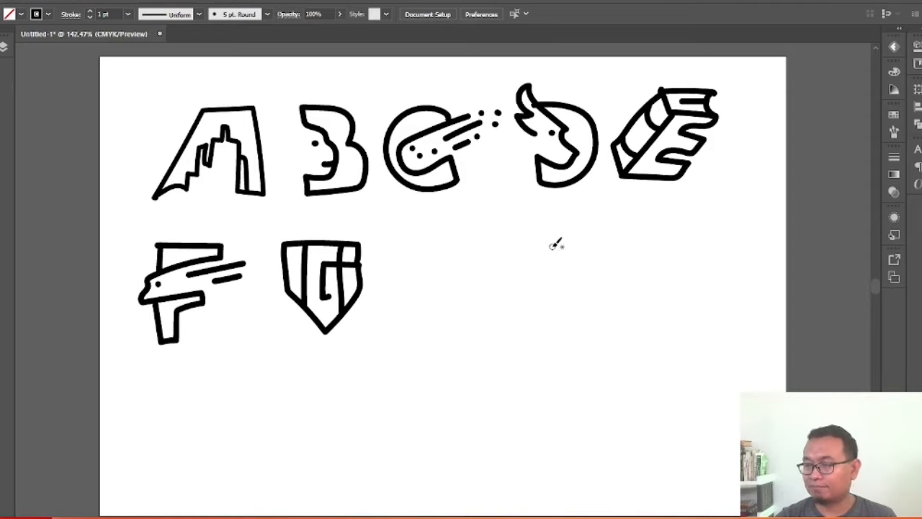
{"action": "left_click", "coordinate": [889, 517]}
{"action": "left_click", "coordinate": [553, 307]}
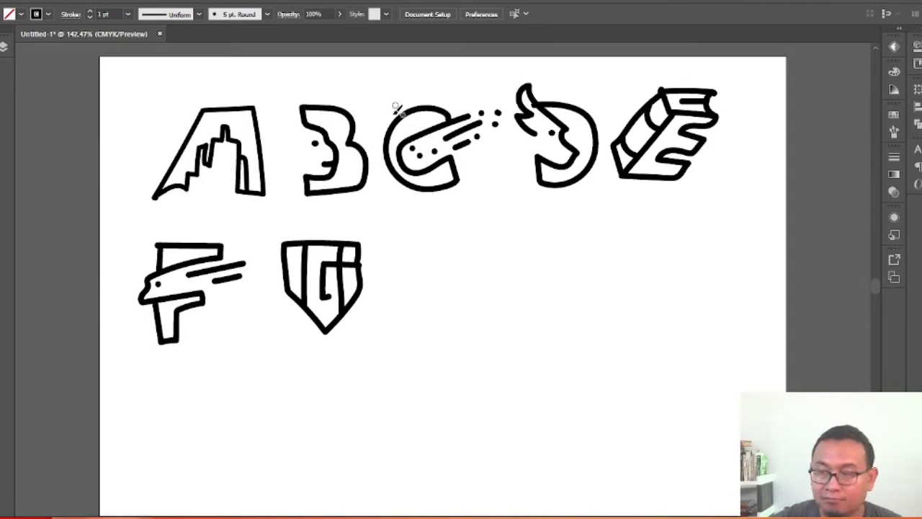
{"action": "key", "text": "ctrl+z"}
{"action": "mouse_move", "coordinate": [393, 252]}
{"action": "left_mouse_down"}
{"action": "mouse_move", "coordinate": [388, 322]}
{"action": "mouse_move", "coordinate": [409, 312]}
{"action": "mouse_move", "coordinate": [405, 241]}
{"action": "mouse_move", "coordinate": [457, 236]}
{"action": "mouse_move", "coordinate": [428, 282]}
{"action": "left_mouse_up"}
{"action": "key", "text": "ctrl+z"}
{"action": "key", "text": "ctrl+z"}
{"action": "left_click_drag", "start_coordinate": [429, 282], "coordinate": [447, 283]}
{"action": "mouse_move", "coordinate": [448, 239]}
{"action": "left_mouse_down"}
{"action": "mouse_move", "coordinate": [448, 284]}
{"action": "mouse_move", "coordinate": [472, 318]}
{"action": "left_mouse_up"}
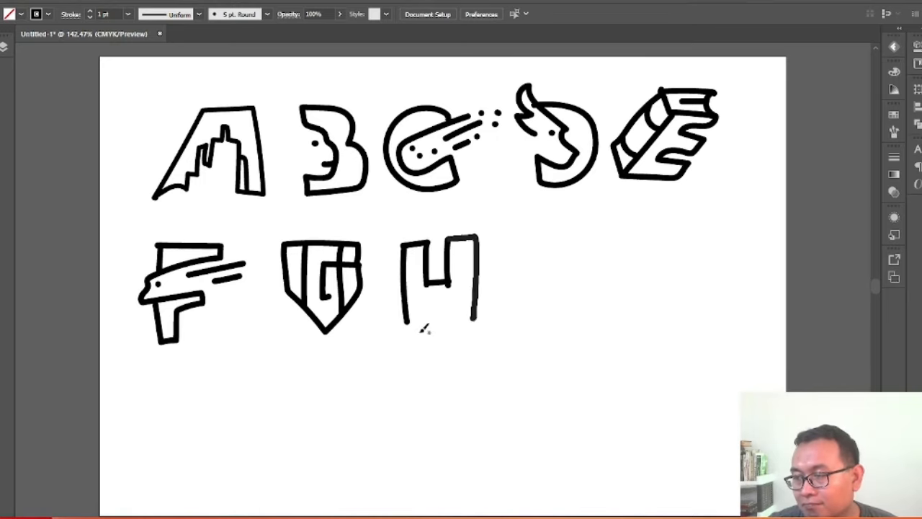
{"action": "left_click_drag", "start_coordinate": [407, 323], "coordinate": [429, 324]}
{"action": "mouse_move", "coordinate": [430, 324]}
{"action": "left_mouse_down"}
{"action": "mouse_move", "coordinate": [427, 301]}
{"action": "mouse_move", "coordinate": [475, 320]}
{"action": "left_mouse_up"}
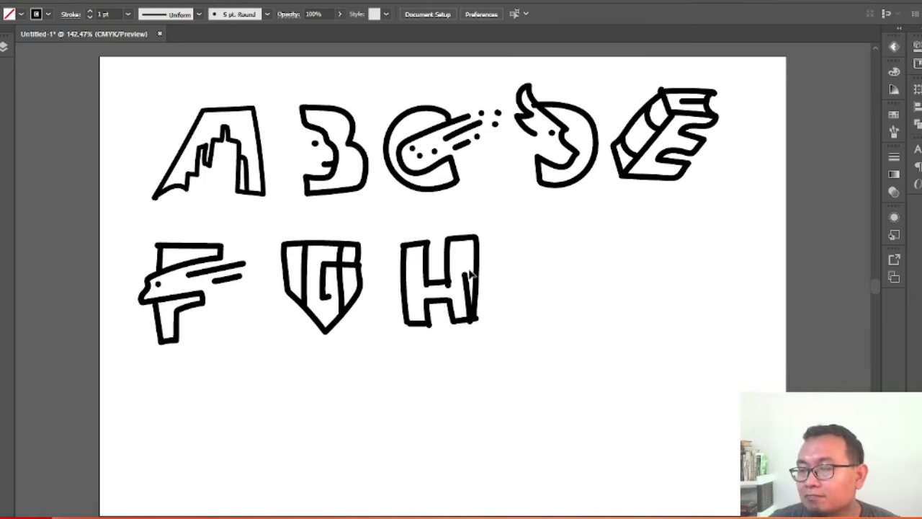
{"action": "key", "text": "ctrl+z"}
{"action": "key", "text": "ctrl+z"}
{"action": "key", "text": "ctrl+z"}
{"action": "key", "text": "ctrl+z"}
{"action": "key", "text": "ctrl+z"}
{"action": "key", "text": "ctrl+z"}
{"action": "key", "text": "ctrl+z"}
{"action": "key", "text": "ctrl+z"}
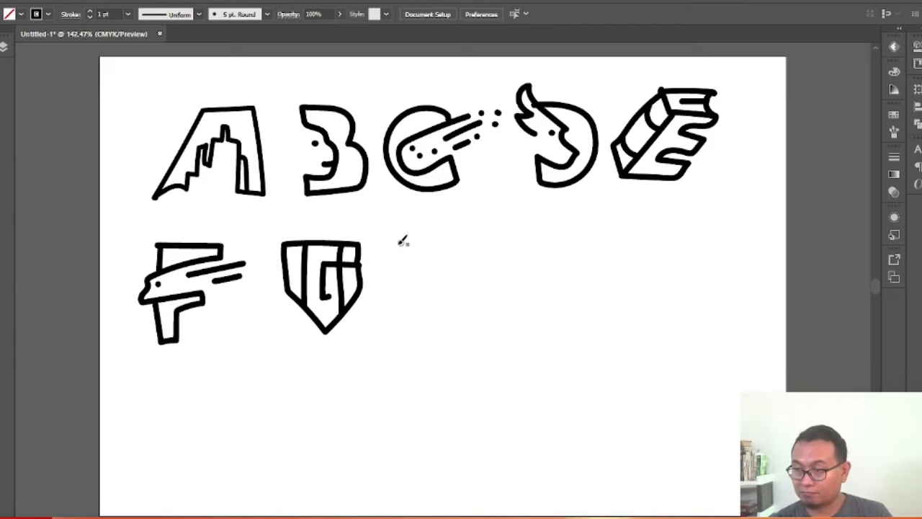
Draw a letter H beside the G, with its upper and lower halves separated by a sagging curved band as the crossbar.
{"action": "mouse_move", "coordinate": [401, 240]}
{"action": "left_mouse_down"}
{"action": "mouse_move", "coordinate": [451, 284]}
{"action": "mouse_move", "coordinate": [495, 234]}
{"action": "mouse_move", "coordinate": [469, 252]}
{"action": "mouse_move", "coordinate": [396, 237]}
{"action": "left_mouse_up"}
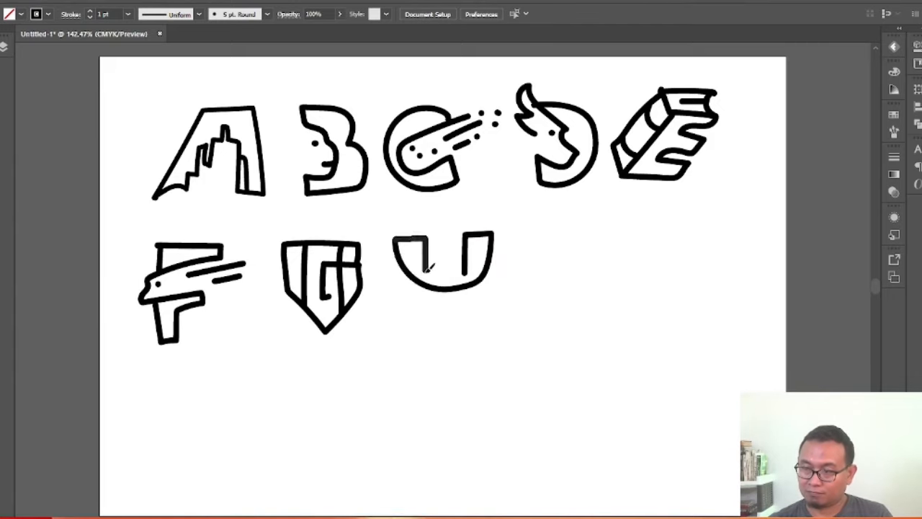
{"action": "mouse_move", "coordinate": [390, 271]}
{"action": "left_mouse_down"}
{"action": "mouse_move", "coordinate": [433, 303]}
{"action": "mouse_move", "coordinate": [491, 287]}
{"action": "left_mouse_up"}
{"action": "key", "text": "ctrl+z"}
{"action": "mouse_move", "coordinate": [490, 289]}
{"action": "left_mouse_down"}
{"action": "mouse_move", "coordinate": [490, 319]}
{"action": "mouse_move", "coordinate": [465, 321]}
{"action": "left_mouse_up"}
{"action": "mouse_move", "coordinate": [400, 285]}
{"action": "left_mouse_down"}
{"action": "mouse_move", "coordinate": [406, 305]}
{"action": "mouse_move", "coordinate": [427, 312]}
{"action": "left_mouse_up"}
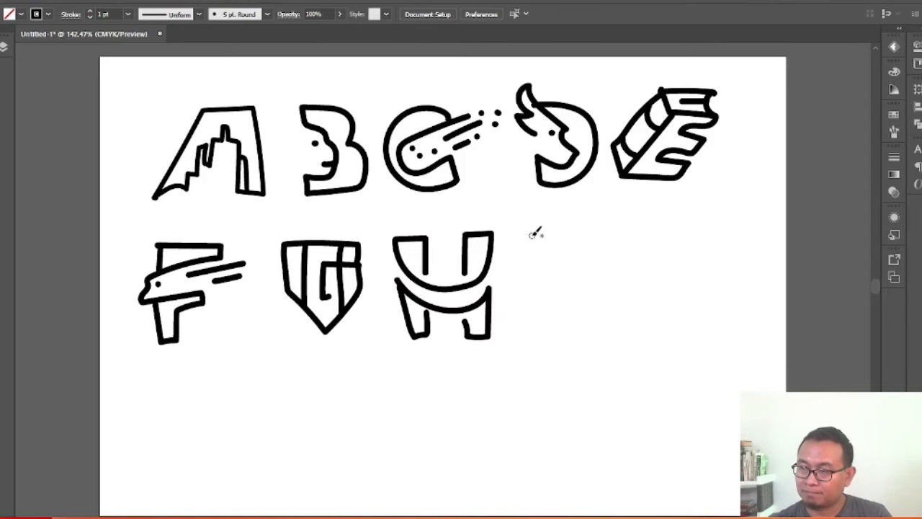
{"action": "mouse_move", "coordinate": [531, 234]}
{"action": "left_mouse_down"}
{"action": "mouse_move", "coordinate": [537, 266]}
{"action": "mouse_move", "coordinate": [596, 245]}
{"action": "mouse_move", "coordinate": [555, 281]}
{"action": "mouse_move", "coordinate": [532, 247]}
{"action": "mouse_move", "coordinate": [573, 230]}
{"action": "mouse_move", "coordinate": [591, 242]}
{"action": "left_mouse_up"}
{"action": "key", "text": "ctrl+z"}
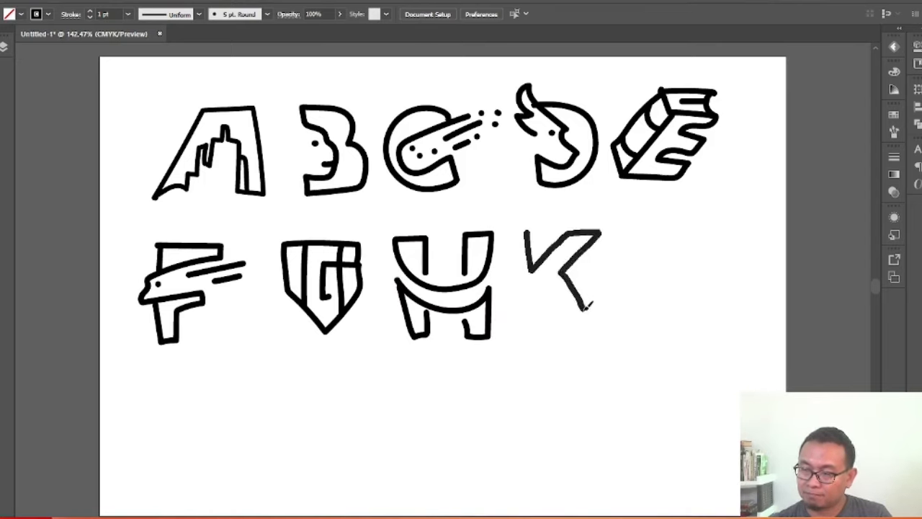
{"action": "left_click_drag", "start_coordinate": [542, 313], "coordinate": [537, 328]}
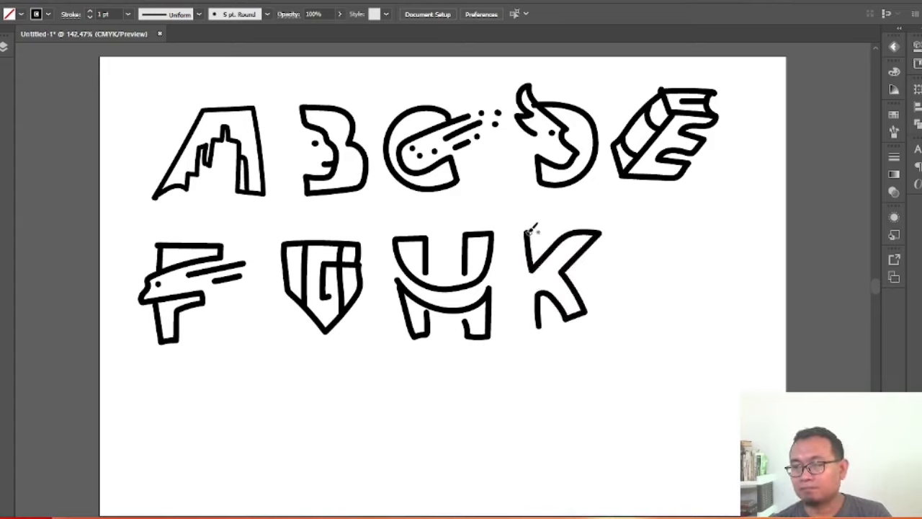
{"action": "key", "text": "ctrl+z"}
{"action": "key", "text": "ctrl+z"}
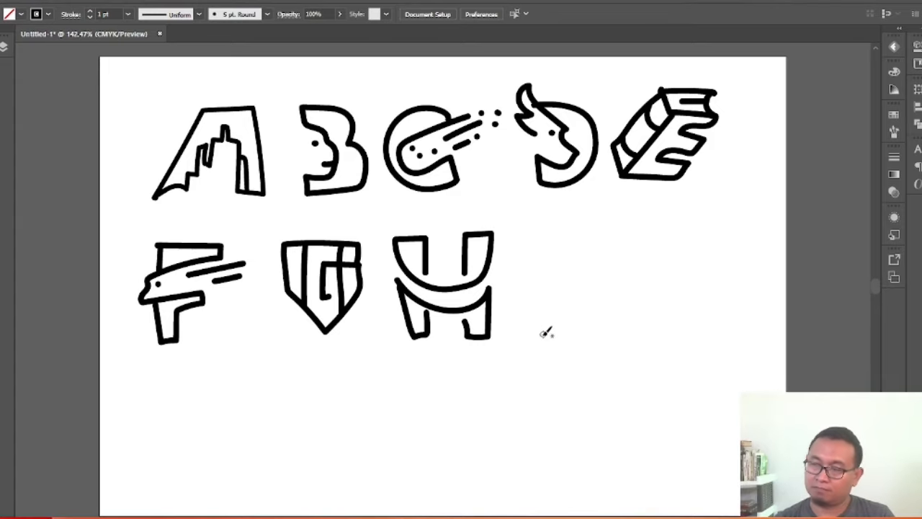
{"action": "left_click_drag", "start_coordinate": [551, 341], "coordinate": [538, 292]}
{"action": "key", "text": "ctrl+z"}
{"action": "mouse_move", "coordinate": [540, 326]}
{"action": "left_mouse_down"}
{"action": "mouse_move", "coordinate": [547, 255]}
{"action": "mouse_move", "coordinate": [565, 229]}
{"action": "mouse_move", "coordinate": [560, 286]}
{"action": "left_mouse_up"}
{"action": "key", "text": "ctrl+z"}
{"action": "key", "text": "ctrl+z"}
Draw a second letter H beside the first, with curved inner edges around a small ring, a double crossbar and notched inner legs.
{"action": "mouse_move", "coordinate": [535, 237]}
{"action": "left_mouse_down"}
{"action": "mouse_move", "coordinate": [579, 288]}
{"action": "mouse_move", "coordinate": [578, 306]}
{"action": "left_mouse_up"}
{"action": "left_click_drag", "start_coordinate": [533, 235], "coordinate": [549, 348]}
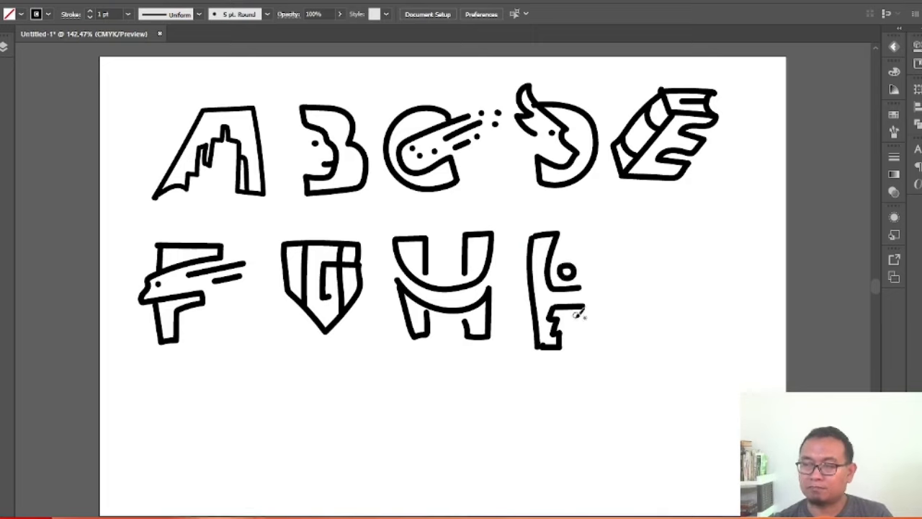
{"action": "key", "text": "ctrl+z"}
{"action": "left_click_drag", "start_coordinate": [584, 288], "coordinate": [583, 229]}
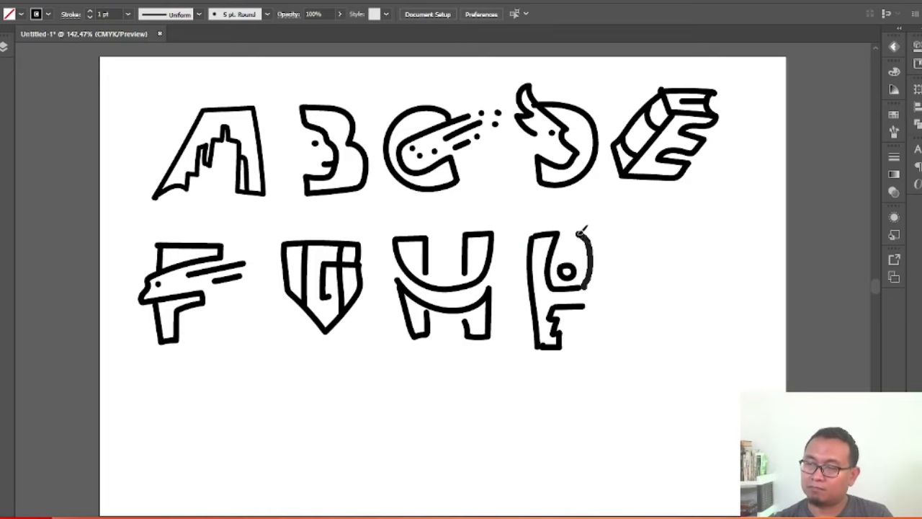
{"action": "mouse_move", "coordinate": [595, 268]}
{"action": "left_mouse_down"}
{"action": "mouse_move", "coordinate": [606, 257]}
{"action": "mouse_move", "coordinate": [593, 336]}
{"action": "left_mouse_up"}
{"action": "left_click_drag", "start_coordinate": [586, 292], "coordinate": [587, 291]}
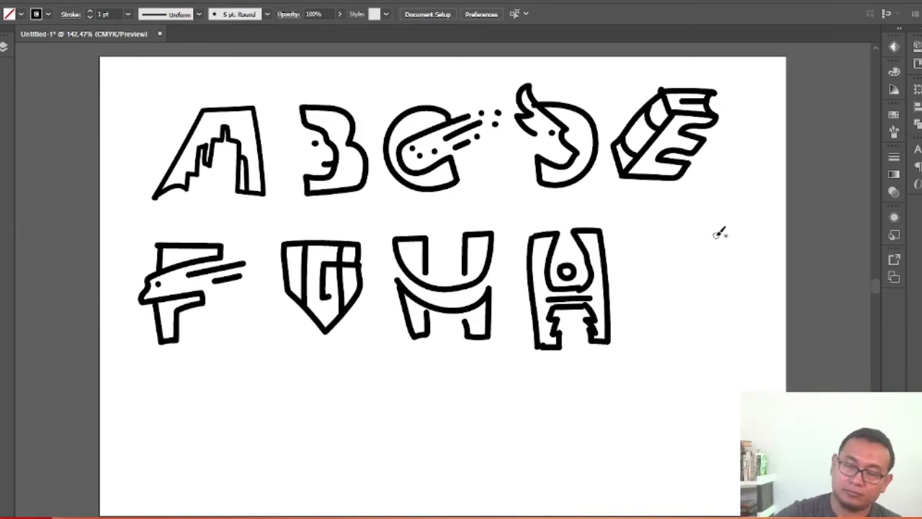
Select all the letter sketches and set their stroke weight to 0.5 pt.
{"action": "left_click_drag", "start_coordinate": [113, 70], "coordinate": [785, 434]}
{"action": "left_click", "coordinate": [128, 14]}
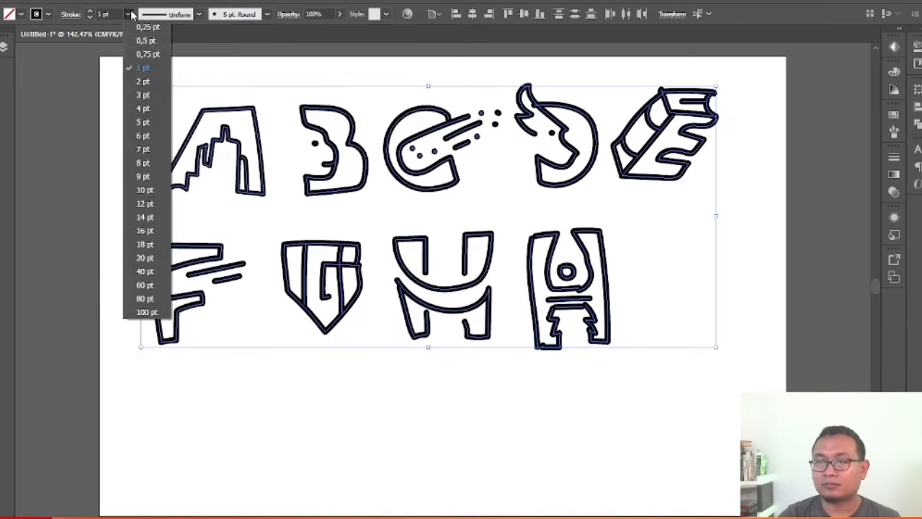
{"action": "left_click", "coordinate": [144, 41]}
Scale all the sketches down to about half their size and move them into the artboard's upper-left corner, leaving them deselected.
{"action": "left_click_drag", "start_coordinate": [716, 347], "coordinate": [418, 195]}
{"action": "left_click", "coordinate": [419, 187]}
{"action": "left_click_drag", "start_coordinate": [469, 80], "coordinate": [124, 205]}
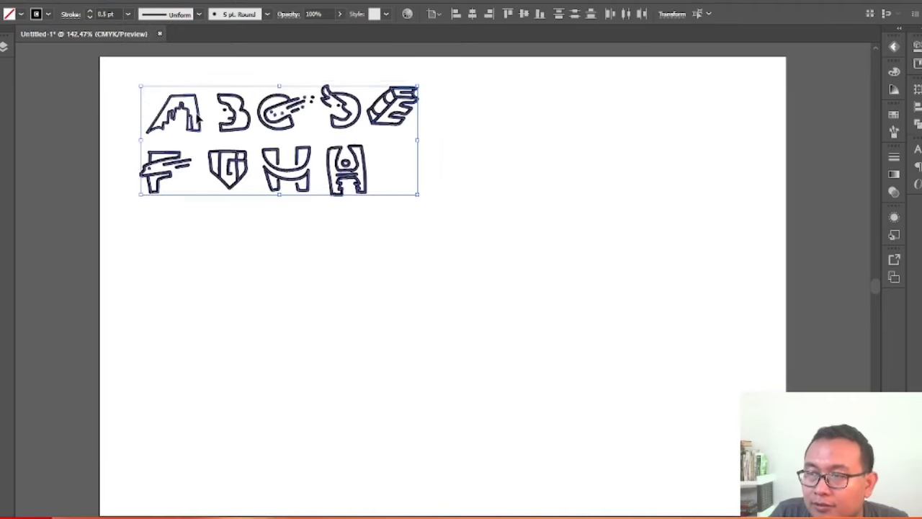
{"action": "left_click_drag", "start_coordinate": [346, 173], "coordinate": [318, 153]}
{"action": "left_click", "coordinate": [452, 211]}
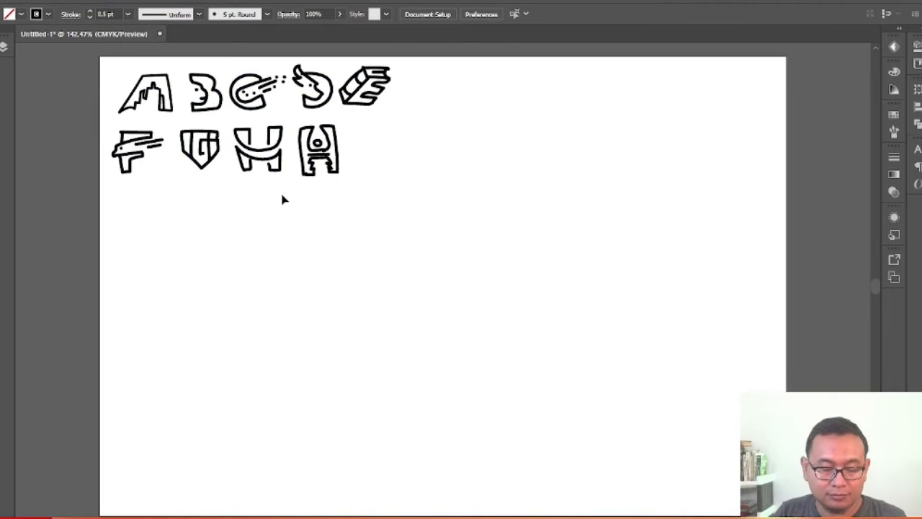
Start a Pen tool path in the empty area below the sketches, at the lower-left corner of a new letter A.
{"action": "left_click", "coordinate": [219, 380]}
{"action": "key", "text": "ctrl+z"}
{"action": "left_click", "coordinate": [352, 333]}
{"action": "left_click", "coordinate": [393, 256]}
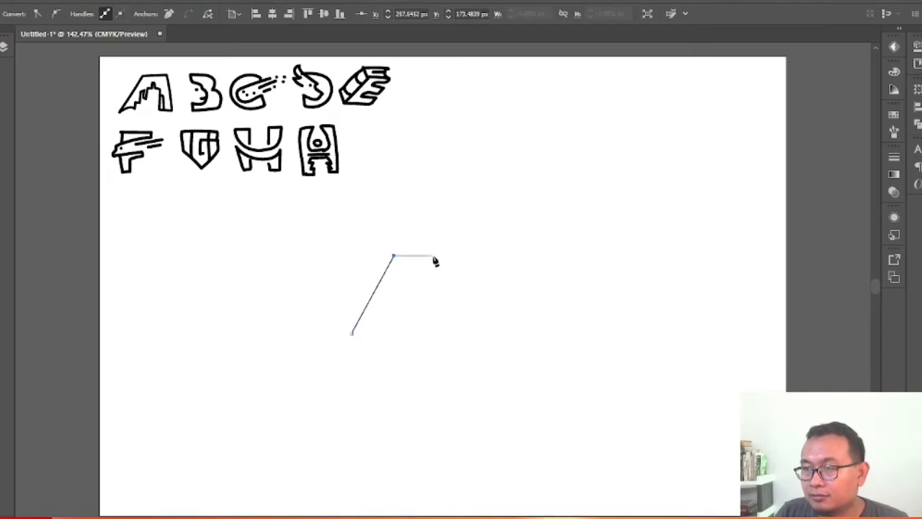
{"action": "left_click", "coordinate": [434, 254]}
{"action": "left_click", "coordinate": [433, 335]}
{"action": "scroll", "coordinate": [460, 316], "scroll_direction": "left", "scroll_amount": 1}
{"action": "key", "text": "ctrl+z"}
{"action": "key", "text": "ctrl+z"}
{"action": "key", "text": "ctrl+z"}
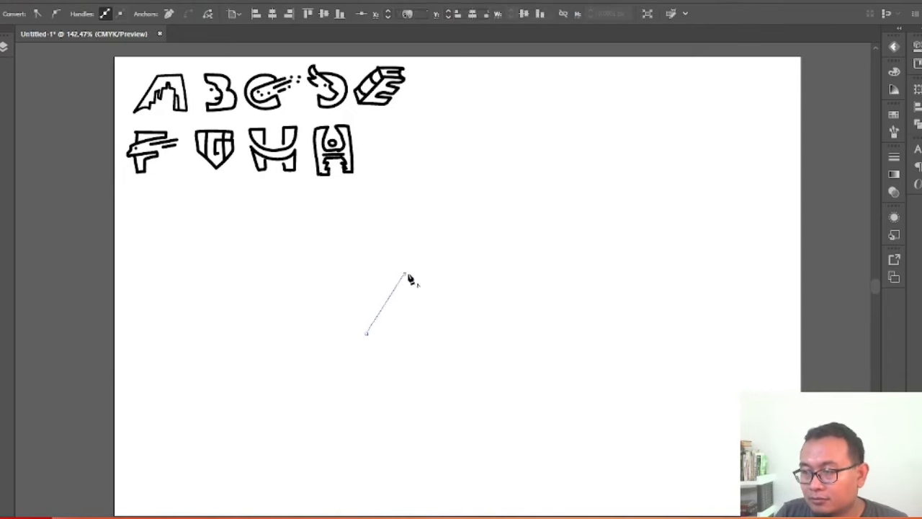
Draw the A's slanted left side, flat top and vertical right side with straight Pen segments.
{"action": "left_click", "coordinate": [406, 274]}
{"action": "left_click", "coordinate": [443, 274]}
{"action": "scroll", "coordinate": [441, 317], "scroll_direction": "up", "scroll_amount": 2}
{"action": "left_click", "coordinate": [440, 344]}
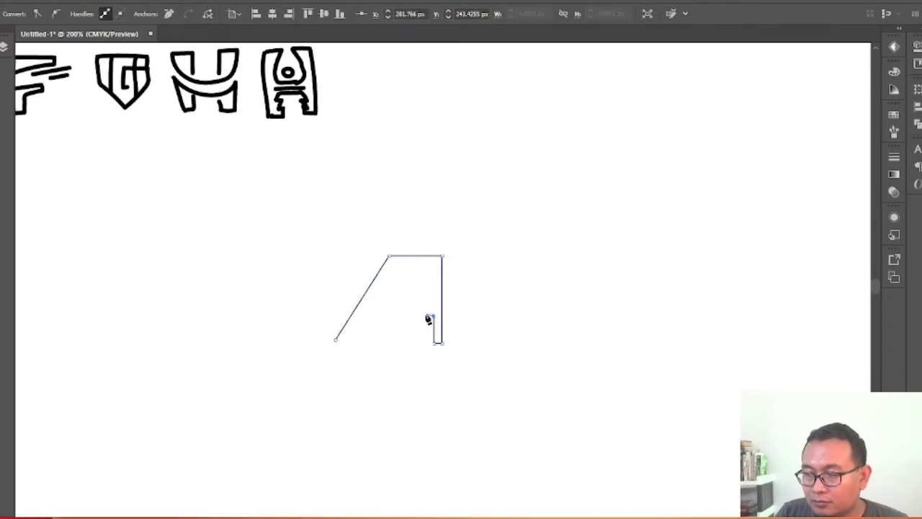
Continue the path inside the A as a skyline stepping up to a tall tower with a narrow spire and down its left side.
{"action": "left_click", "coordinate": [423, 292]}
{"action": "scroll", "coordinate": [415, 293], "scroll_direction": "up", "scroll_amount": 2}
{"action": "left_click", "coordinate": [414, 292]}
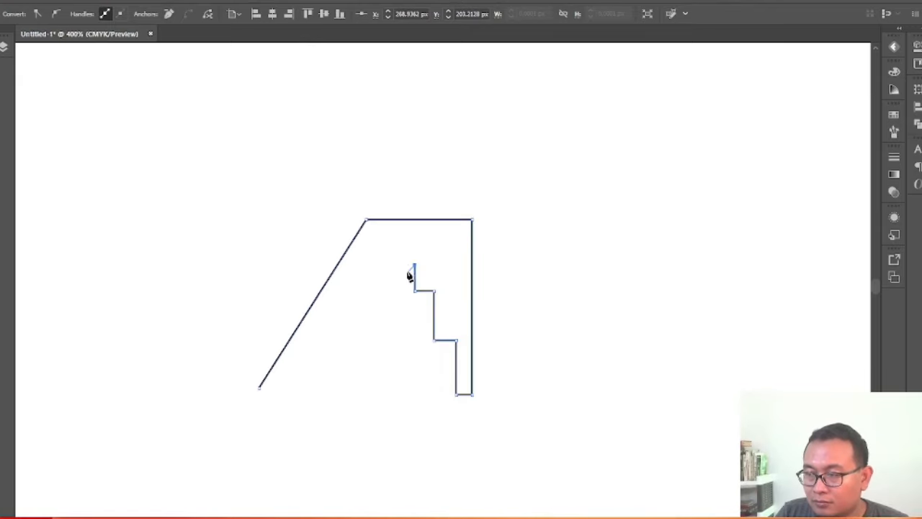
{"action": "scroll", "coordinate": [414, 281], "scroll_direction": "up", "scroll_amount": 2}
{"action": "left_click", "coordinate": [420, 258]}
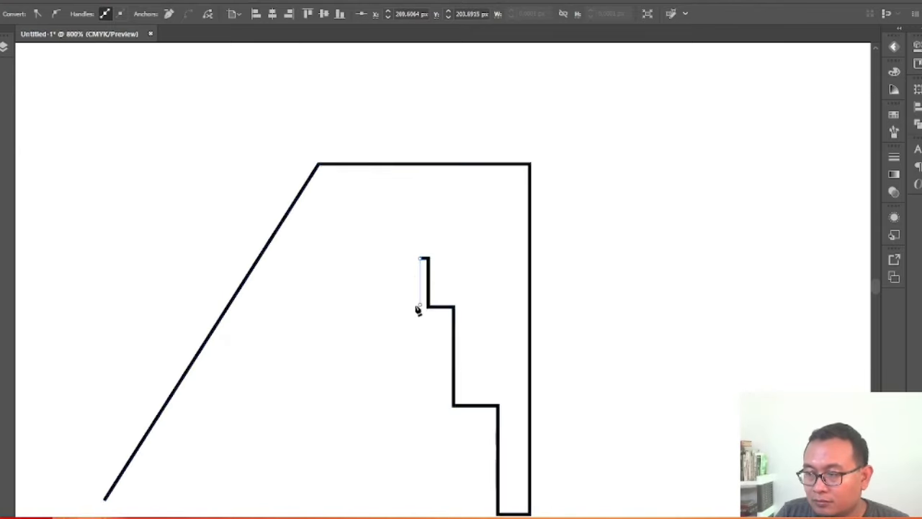
{"action": "left_click", "coordinate": [420, 304]}
{"action": "left_click", "coordinate": [402, 304]}
{"action": "scroll", "coordinate": [403, 452], "scroll_direction": "down", "scroll_amount": 2}
{"action": "left_click", "coordinate": [402, 382]}
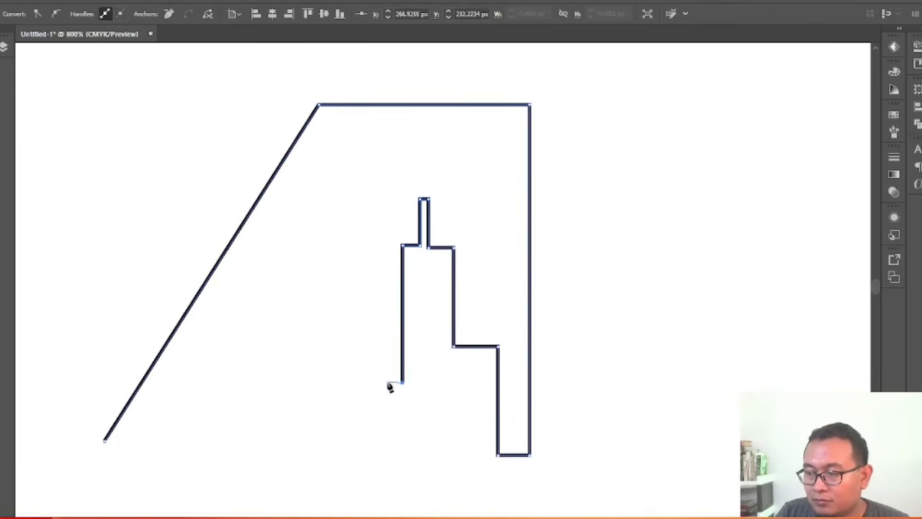
Add a second, slanted-roof building left of the spire tower, dropping down its left side into a low narrow gap.
{"action": "left_click", "coordinate": [374, 326]}
{"action": "left_click", "coordinate": [374, 248]}
{"action": "left_click", "coordinate": [345, 217]}
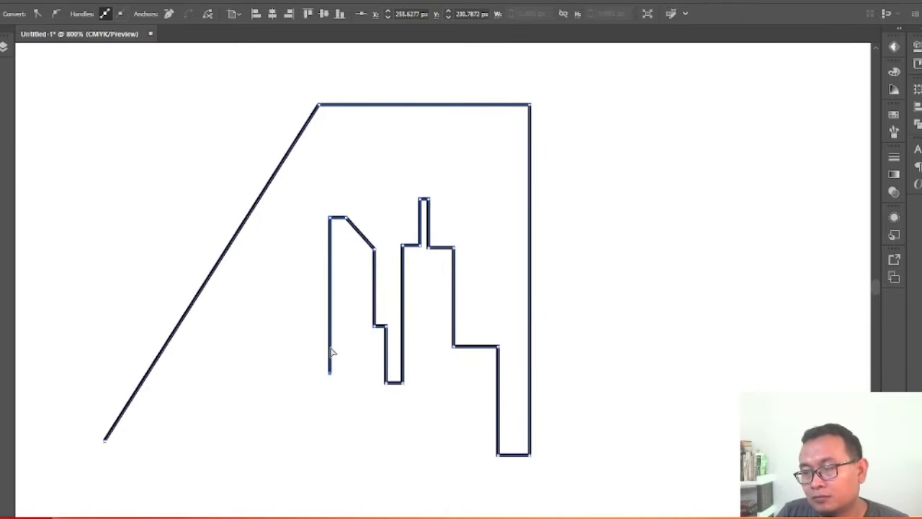
{"action": "left_click", "coordinate": [329, 389]}
{"action": "left_click", "coordinate": [309, 389]}
{"action": "left_click", "coordinate": [309, 431]}
{"action": "left_click", "coordinate": [298, 431]}
Add a third, shorter building to the skyline, with a flat top and a stepped shoulder on each side.
{"action": "left_click", "coordinate": [297, 293]}
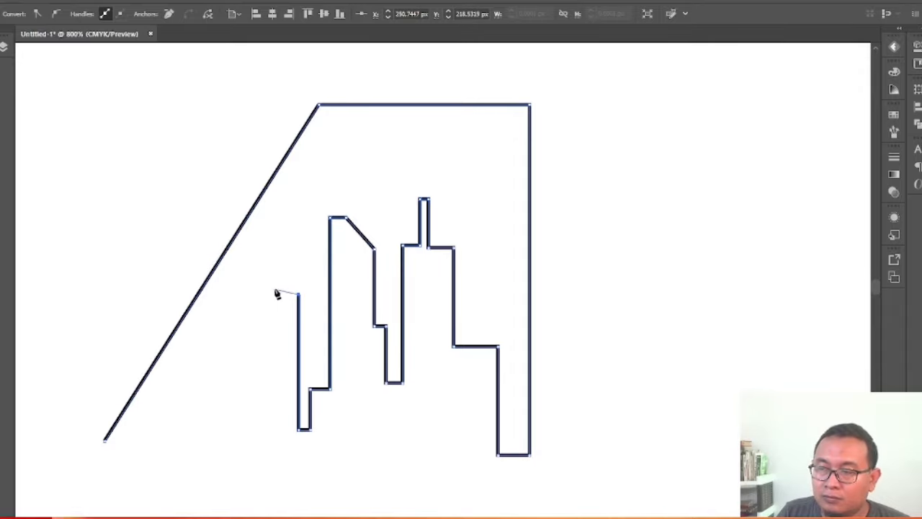
{"action": "left_click", "coordinate": [282, 293]}
{"action": "left_click", "coordinate": [282, 253]}
{"action": "left_click", "coordinate": [258, 252]}
{"action": "left_click", "coordinate": [258, 315]}
{"action": "left_click", "coordinate": [241, 315]}
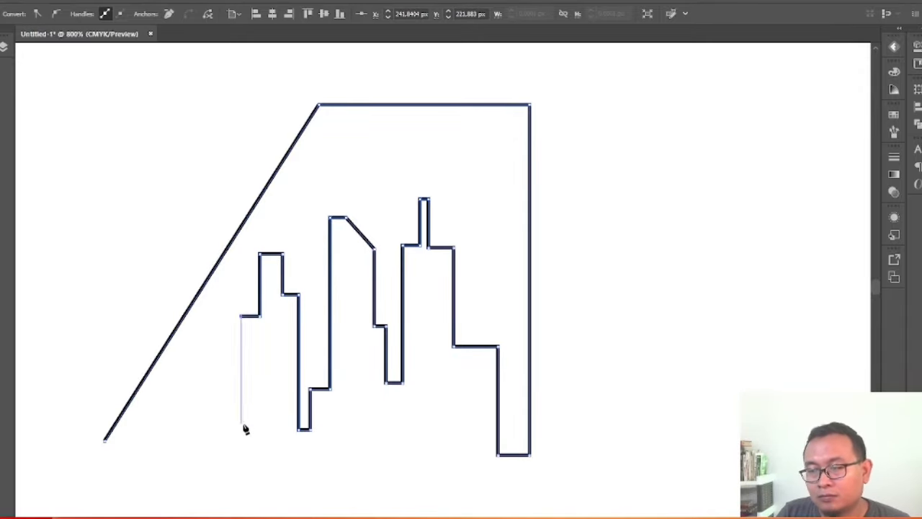
Continue the skyline with two low stepped roofs, slant down to the left foot and close the path at its starting point.
{"action": "left_click", "coordinate": [241, 420]}
{"action": "scroll", "coordinate": [215, 425], "scroll_direction": "down", "scroll_amount": 2}
{"action": "key", "text": "ctrl+z"}
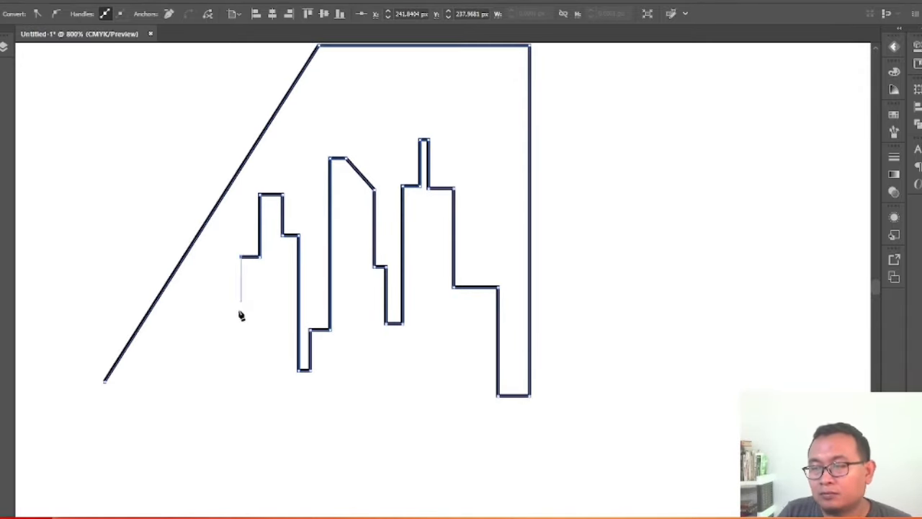
{"action": "left_click", "coordinate": [189, 346]}
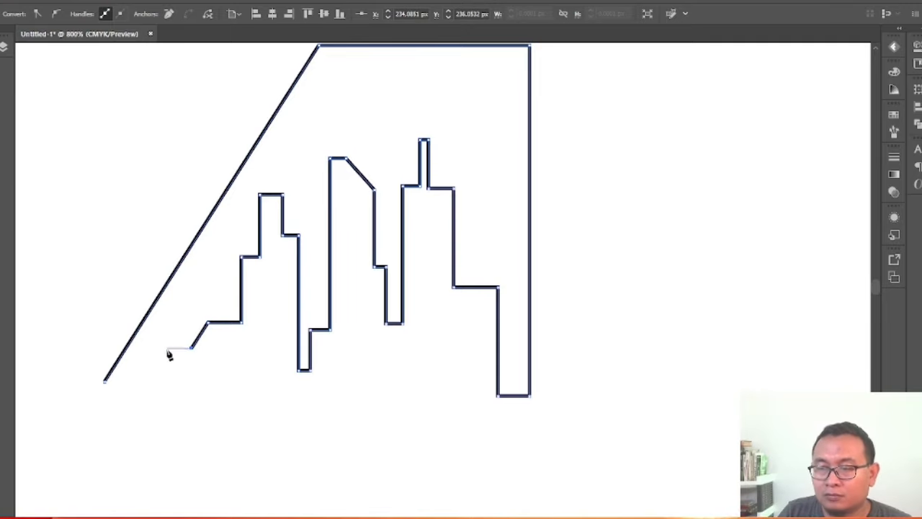
{"action": "key", "text": "ctrl+z"}
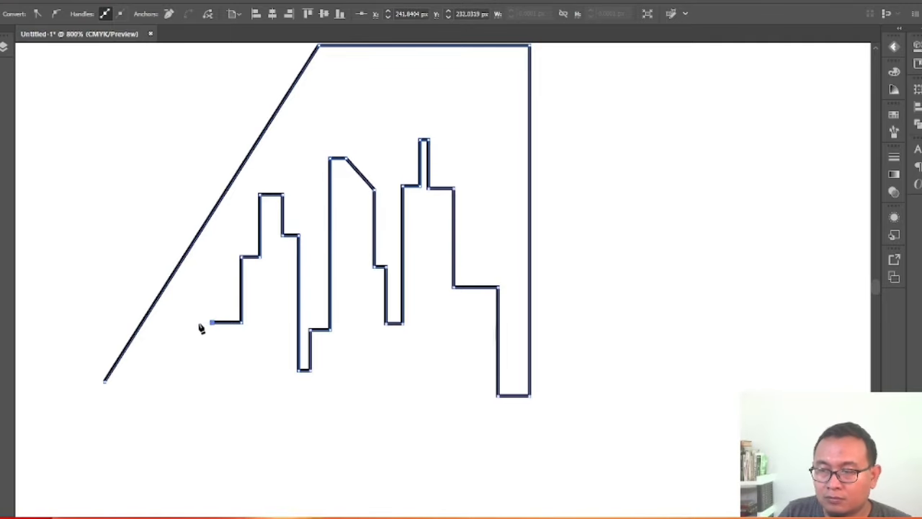
{"action": "left_click", "coordinate": [170, 339]}
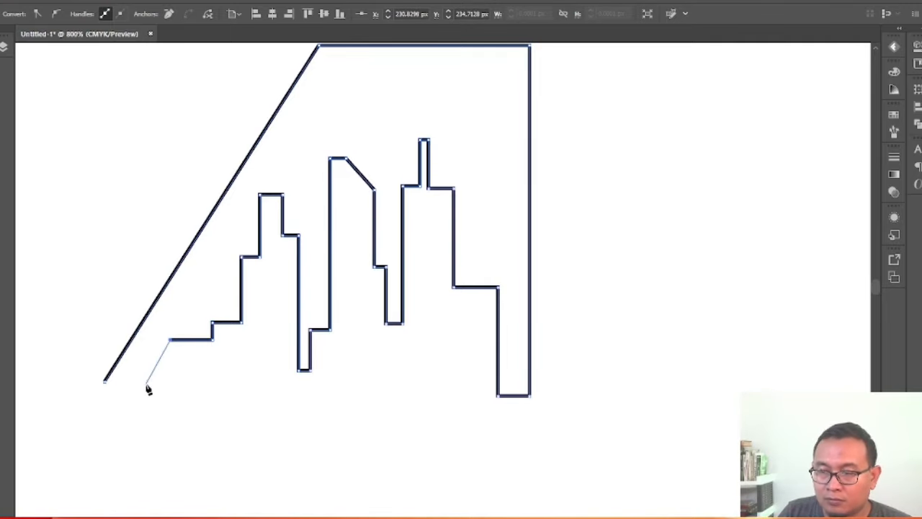
{"action": "left_click", "coordinate": [147, 384]}
{"action": "left_click", "coordinate": [105, 381]}
{"action": "scroll", "coordinate": [105, 382], "scroll_direction": "down", "scroll_amount": 3}
Level the bottom edge of the A's left foot and raise the bottom edge of the right leg.
{"action": "left_click", "coordinate": [4, 48]}
{"action": "scroll", "coordinate": [221, 343], "scroll_direction": "up", "scroll_amount": 2}
{"action": "left_click_drag", "start_coordinate": [215, 353], "coordinate": [333, 398]}
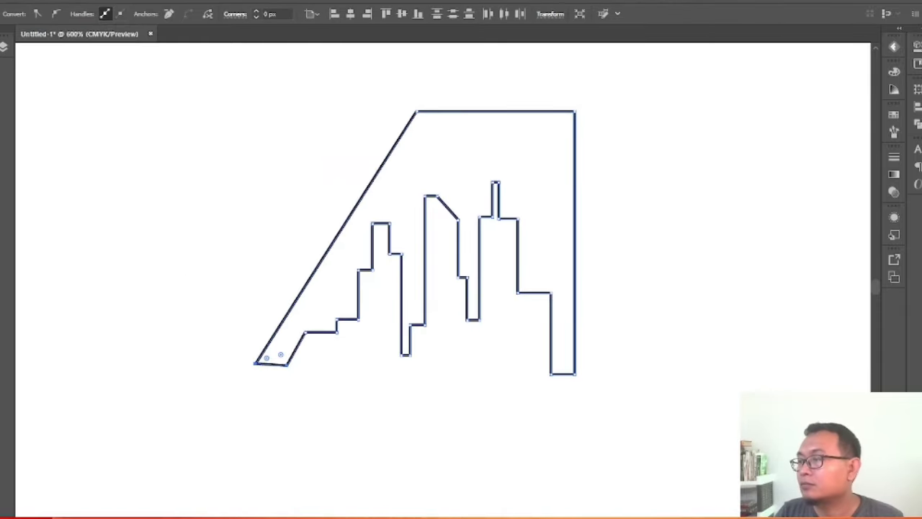
{"action": "left_click_drag", "start_coordinate": [229, 348], "coordinate": [336, 414]}
{"action": "left_click_drag", "start_coordinate": [487, 369], "coordinate": [626, 388]}
{"action": "key", "text": "Up"}
{"action": "key", "text": "Up"}
{"action": "key", "text": "Up"}
{"action": "key", "text": "Up"}
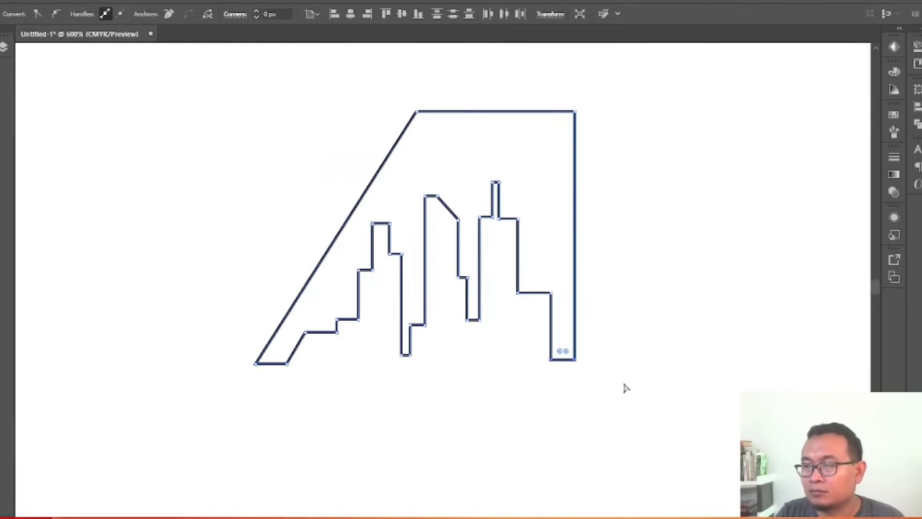
Shift the A's outer right edge inward and move the right leg's inner edge left to balance its thickness.
{"action": "left_click_drag", "start_coordinate": [610, 82], "coordinate": [569, 381]}
{"action": "key", "text": "Left"}
{"action": "key", "text": "Left"}
{"action": "key", "text": "Left"}
{"action": "left_click_drag", "start_coordinate": [545, 285], "coordinate": [556, 373]}
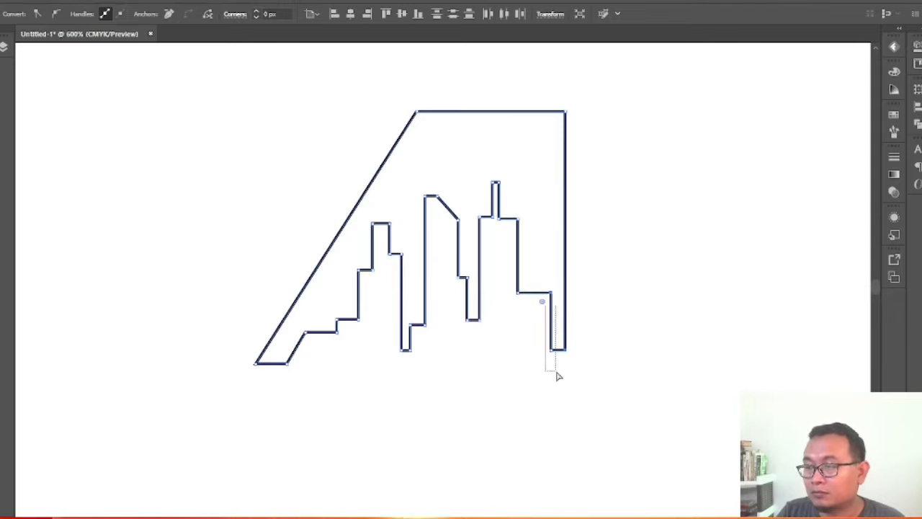
{"action": "key", "text": "Left"}
{"action": "key", "text": "Left"}
{"action": "key", "text": "Left"}
{"action": "key", "text": "Left"}
{"action": "key", "text": "Left"}
{"action": "left_click_drag", "start_coordinate": [596, 84], "coordinate": [584, 317]}
{"action": "scroll", "coordinate": [339, 391], "scroll_direction": "down", "scroll_amount": 1}
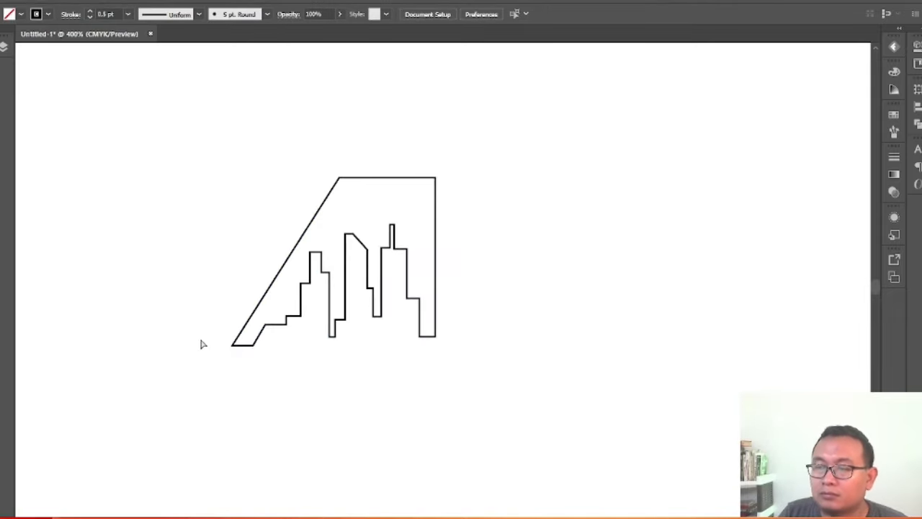
Raise the bottom of the narrow gap between the left and middle buildings slightly.
{"action": "left_click_drag", "start_coordinate": [317, 328], "coordinate": [358, 349]}
{"action": "key", "text": "Up"}
{"action": "key", "text": "Up"}
{"action": "key", "text": "Up"}
{"action": "left_click", "coordinate": [375, 358]}
Nudge the A's outer right edge a little further left to slim the right leg.
{"action": "left_click", "coordinate": [339, 179]}
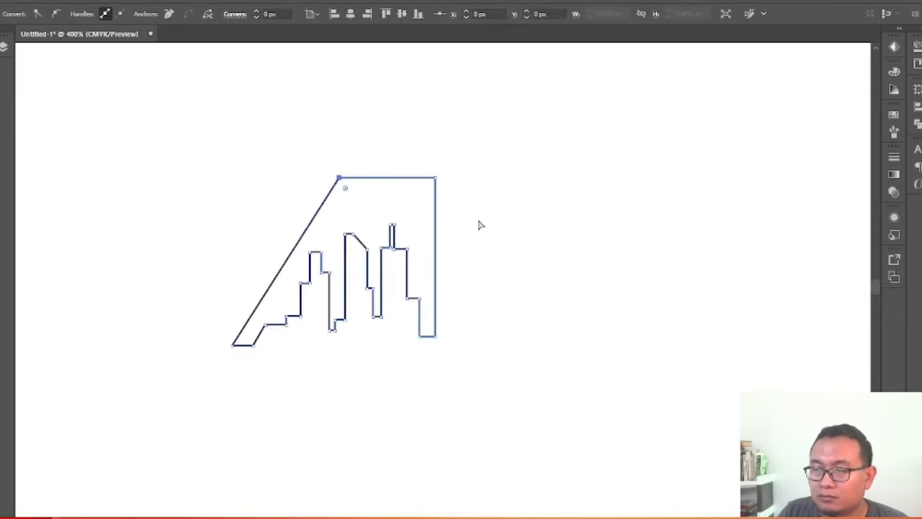
{"action": "scroll", "coordinate": [480, 222], "scroll_direction": "left", "scroll_amount": 2}
{"action": "left_click_drag", "start_coordinate": [532, 149], "coordinate": [519, 347]}
{"action": "key", "text": "Left"}
{"action": "key", "text": "Left"}
{"action": "left_click", "coordinate": [566, 350]}
{"action": "scroll", "coordinate": [583, 309], "scroll_direction": "up", "scroll_amount": 1}
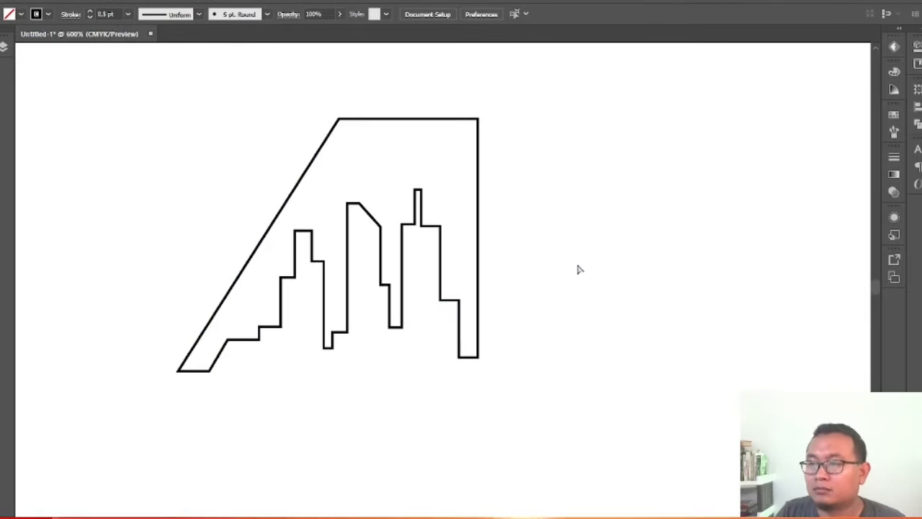
Give the skyline A a solid dark blue fill with no outline.
{"action": "left_click_drag", "start_coordinate": [313, 72], "coordinate": [405, 154]}
{"action": "left_click", "coordinate": [893, 114]}
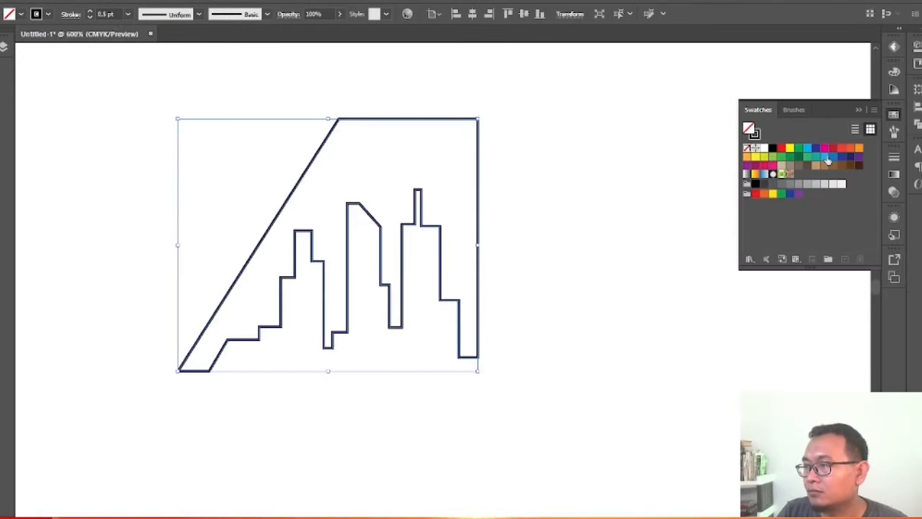
{"action": "left_click", "coordinate": [827, 158]}
{"action": "left_click", "coordinate": [479, 214]}
{"action": "scroll", "coordinate": [426, 234], "scroll_direction": "up", "scroll_amount": 1}
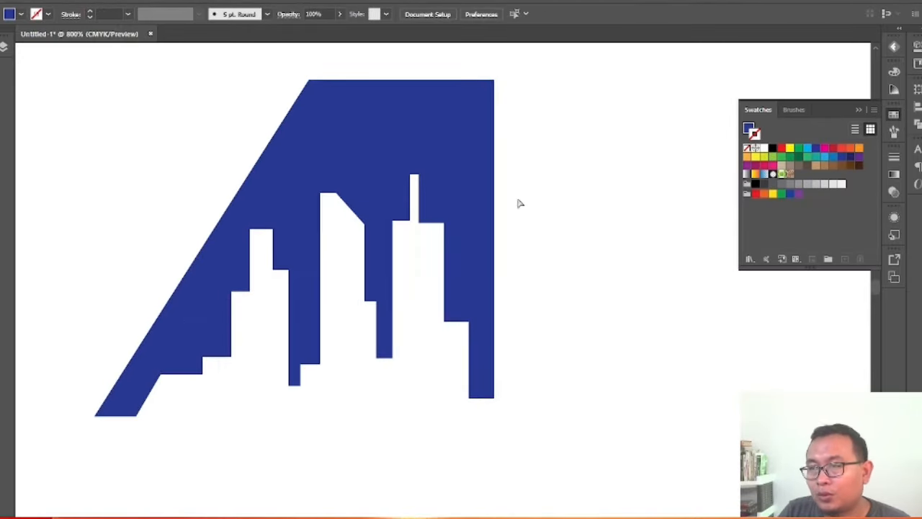
Level the roof on both sides of the tall tower's spire and lower the spire's tip.
{"action": "left_click_drag", "start_coordinate": [452, 216], "coordinate": [452, 216]}
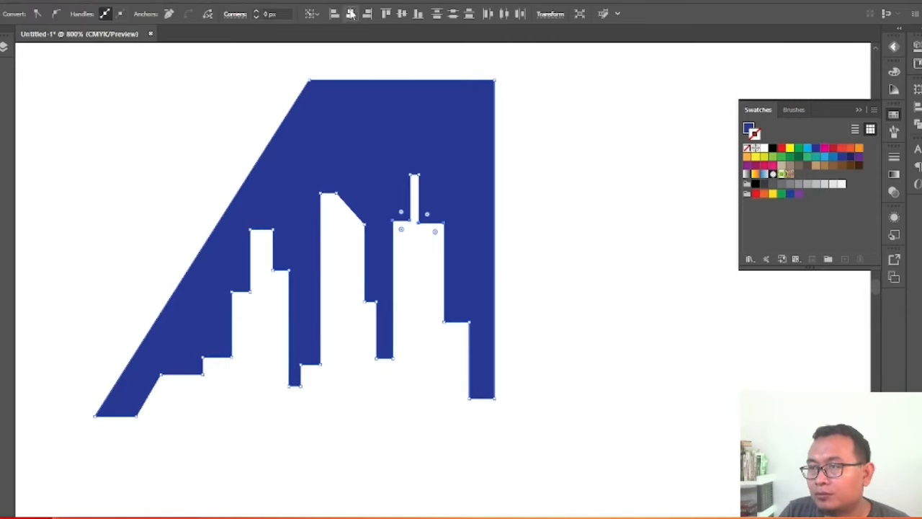
{"action": "left_click", "coordinate": [414, 175]}
{"action": "key", "text": "Down"}
{"action": "key", "text": "Down"}
{"action": "key", "text": "Down"}
{"action": "left_click", "coordinate": [420, 234]}
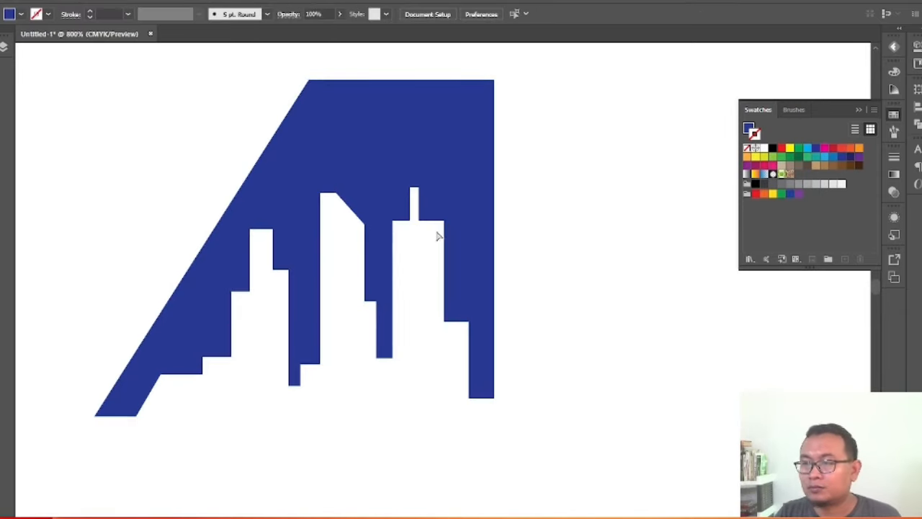
Raise the tall tower's roof together with its spire.
{"action": "left_click_drag", "start_coordinate": [436, 234], "coordinate": [383, 175]}
{"action": "key", "text": "Up"}
{"action": "key", "text": "Up"}
{"action": "key", "text": "Up"}
{"action": "key", "text": "Up"}
{"action": "key", "text": "Up"}
{"action": "key", "text": "Up"}
Narrow the spire on the tall tower slightly by shifting one of its sides.
{"action": "left_click", "coordinate": [416, 205]}
{"action": "left_click_drag", "start_coordinate": [415, 205], "coordinate": [425, 147]}
{"action": "key", "text": "Left"}
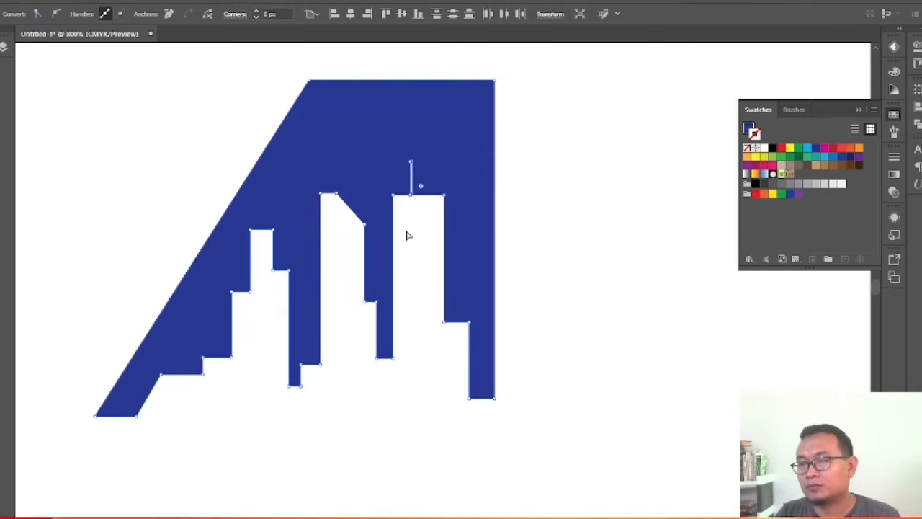
{"action": "key", "text": "Right"}
{"action": "scroll", "coordinate": [407, 185], "scroll_direction": "up", "scroll_amount": 3}
{"action": "left_click_drag", "start_coordinate": [434, 236], "coordinate": [469, 79]}
{"action": "key", "text": "Left"}
{"action": "left_click", "coordinate": [439, 268]}
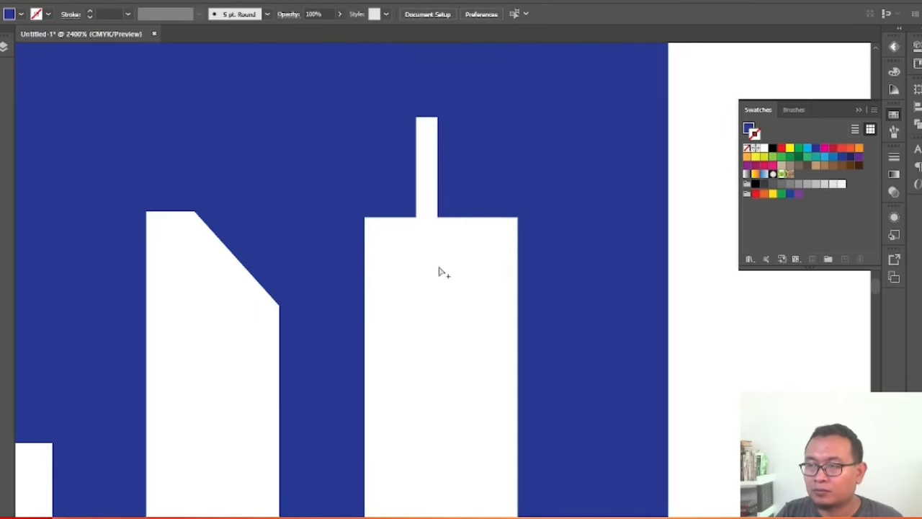
Draw a small blue square window and place copies on the left building, the slanted-roof building and the spire tower.
{"action": "scroll", "coordinate": [430, 263], "scroll_direction": "down", "scroll_amount": 4}
{"action": "key", "text": "m"}
{"action": "scroll", "coordinate": [249, 344], "scroll_direction": "up", "scroll_amount": 3}
{"action": "mouse_move", "coordinate": [217, 267]}
{"action": "left_mouse_down"}
{"action": "mouse_move", "coordinate": [233, 281]}
{"action": "mouse_move", "coordinate": [226, 273]}
{"action": "mouse_move", "coordinate": [376, 121]}
{"action": "mouse_move", "coordinate": [379, 140]}
{"action": "left_mouse_up"}
{"action": "key", "text": "v"}
{"action": "left_click", "coordinate": [224, 242]}
{"action": "scroll", "coordinate": [224, 242], "scroll_direction": "up", "scroll_amount": 1}
{"action": "scroll", "coordinate": [275, 248], "scroll_direction": "down", "scroll_amount": 3}
{"action": "scroll", "coordinate": [288, 241], "scroll_direction": "up", "scroll_amount": 1}
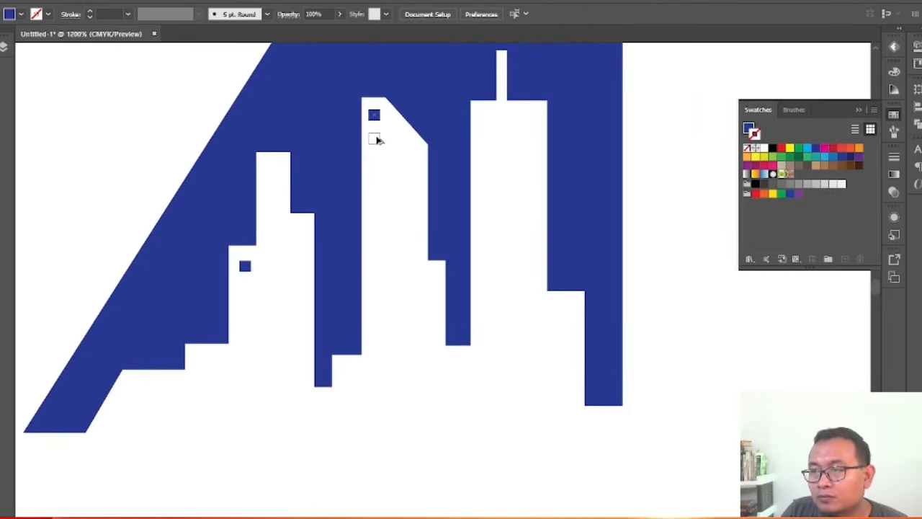
{"action": "scroll", "coordinate": [342, 194], "scroll_direction": "down", "scroll_amount": 1}
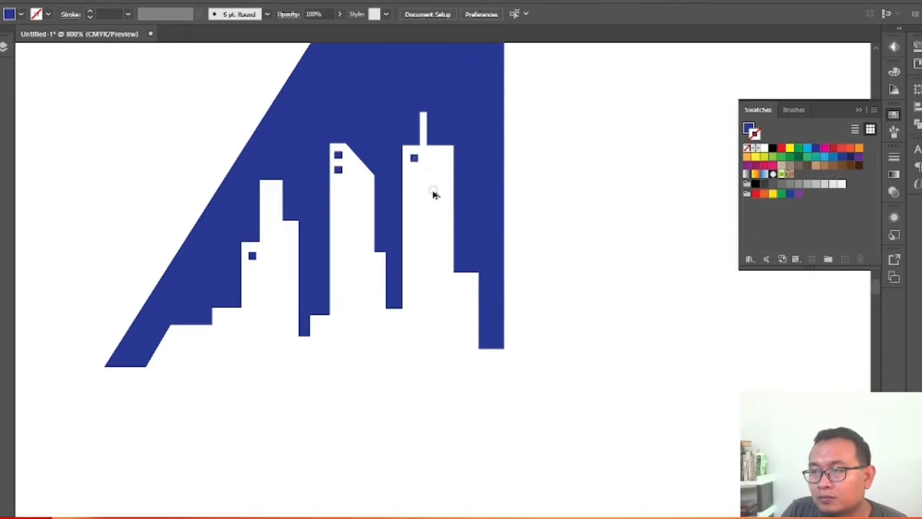
Add more windows to the spire tower: one side-by-side pair and a cluster of five squares below it.
{"action": "scroll", "coordinate": [436, 169], "scroll_direction": "up", "scroll_amount": 3}
{"action": "left_click_drag", "start_coordinate": [427, 175], "coordinate": [446, 313]}
{"action": "key", "text": "ctrl+z"}
{"action": "left_click", "coordinate": [407, 184], "text": "shift"}
{"action": "left_click", "coordinate": [438, 281], "text": "shift"}
{"action": "left_click", "coordinate": [441, 281], "text": "shift"}
{"action": "left_click_drag", "start_coordinate": [445, 313], "coordinate": [445, 345]}
{"action": "scroll", "coordinate": [667, 267], "scroll_direction": "down", "scroll_amount": 3}
{"action": "scroll", "coordinate": [321, 158], "scroll_direction": "up", "scroll_amount": 2}
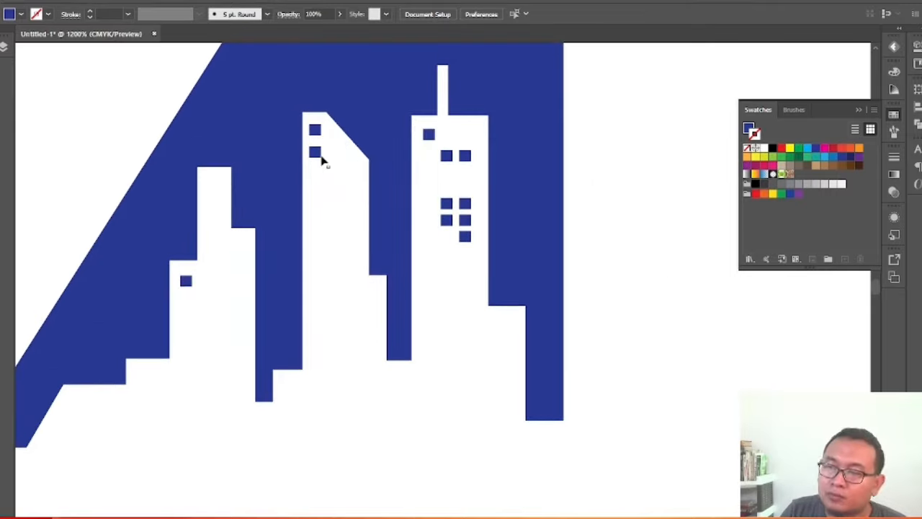
Add two stacked square windows to the right shoulder of the left building.
{"action": "scroll", "coordinate": [305, 175], "scroll_direction": "down", "scroll_amount": 2}
{"action": "scroll", "coordinate": [389, 362], "scroll_direction": "up", "scroll_amount": 1}
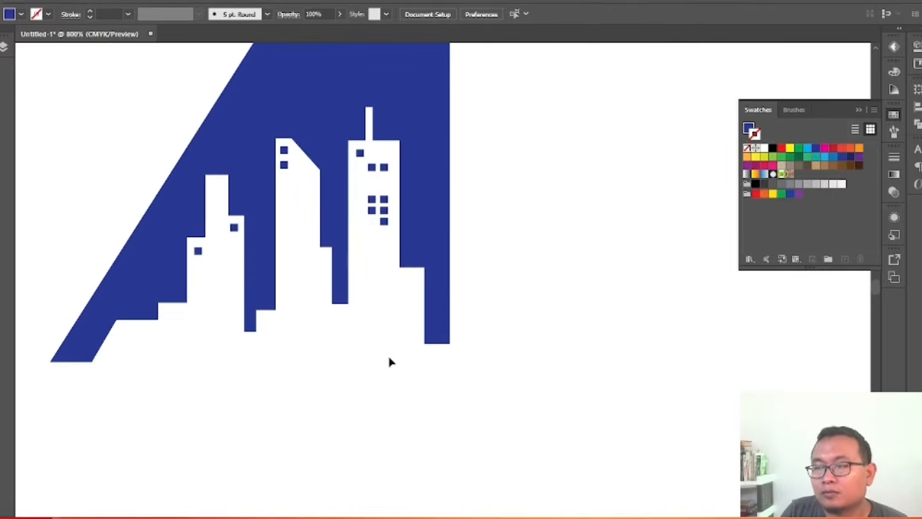
{"action": "scroll", "coordinate": [207, 269], "scroll_direction": "down", "scroll_amount": 2}
{"action": "scroll", "coordinate": [213, 250], "scroll_direction": "up", "scroll_amount": 2}
{"action": "left_click_drag", "start_coordinate": [229, 263], "coordinate": [229, 262]}
{"action": "left_click", "coordinate": [233, 273]}
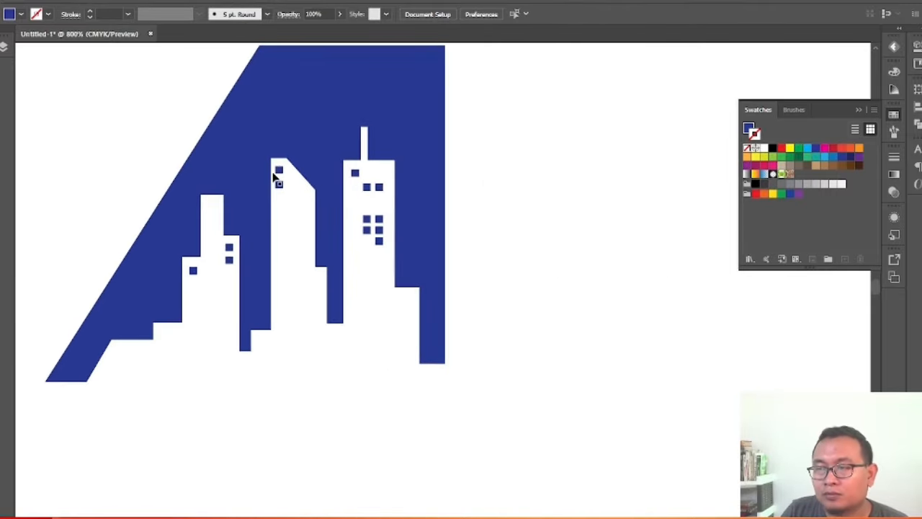
Add a third window to the slanted-roof building's column and even out the vertical spacing.
{"action": "scroll", "coordinate": [274, 175], "scroll_direction": "up", "scroll_amount": 4}
{"action": "left_click_drag", "start_coordinate": [319, 240], "coordinate": [324, 275]}
{"action": "left_click", "coordinate": [344, 267]}
{"action": "scroll", "coordinate": [343, 226], "scroll_direction": "down", "scroll_amount": 3}
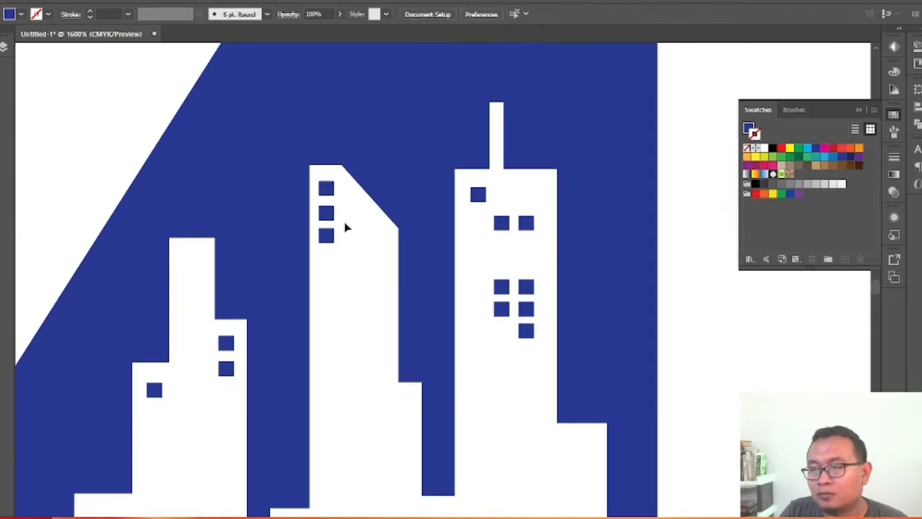
{"action": "scroll", "coordinate": [356, 235], "scroll_direction": "up", "scroll_amount": 4}
{"action": "left_click", "coordinate": [382, 261]}
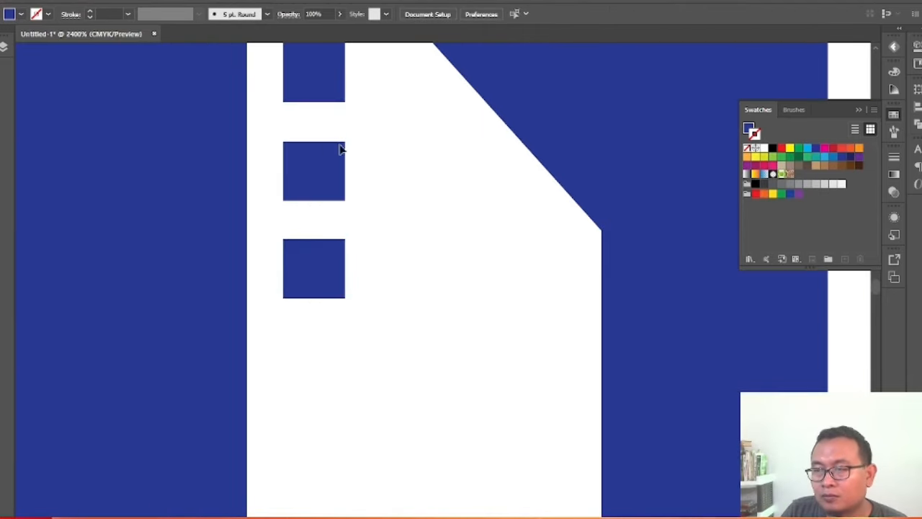
Adjust the lower window cluster on the spire tower so its rows are evenly spaced.
{"action": "scroll", "coordinate": [346, 155], "scroll_direction": "down", "scroll_amount": 3}
{"action": "scroll", "coordinate": [489, 281], "scroll_direction": "up", "scroll_amount": 2}
{"action": "left_click_drag", "start_coordinate": [495, 286], "coordinate": [550, 223]}
{"action": "key", "text": "Down"}
{"action": "left_click", "coordinate": [568, 251]}
{"action": "left_click_drag", "start_coordinate": [545, 274], "coordinate": [549, 278]}
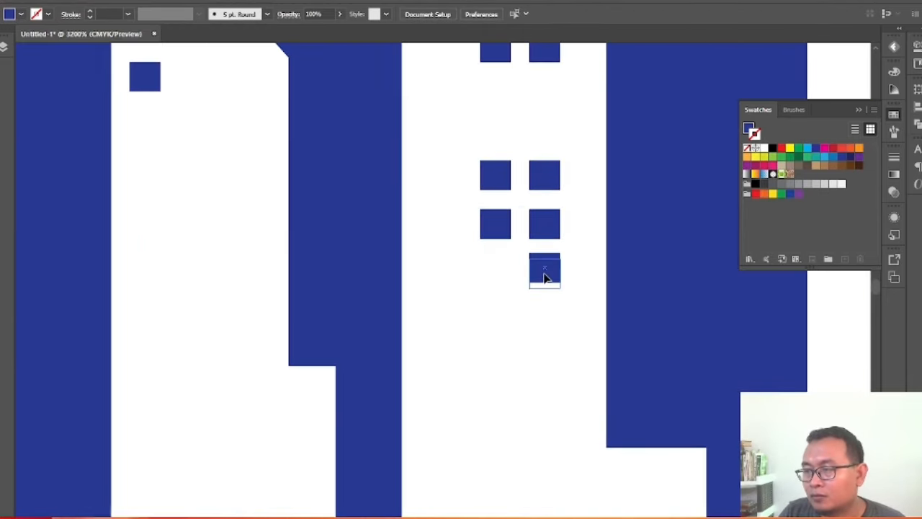
{"action": "scroll", "coordinate": [500, 300], "scroll_direction": "down", "scroll_amount": 4}
Unite the A shape and all its windows with the Pathfinder.
{"action": "left_click_drag", "start_coordinate": [618, 103], "coordinate": [288, 417]}
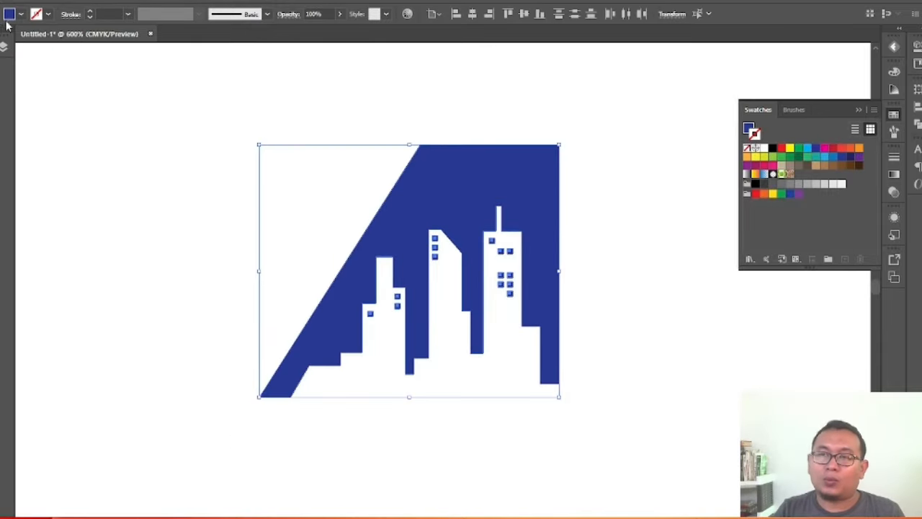
{"action": "left_click", "coordinate": [917, 123]}
{"action": "left_click", "coordinate": [775, 117]}
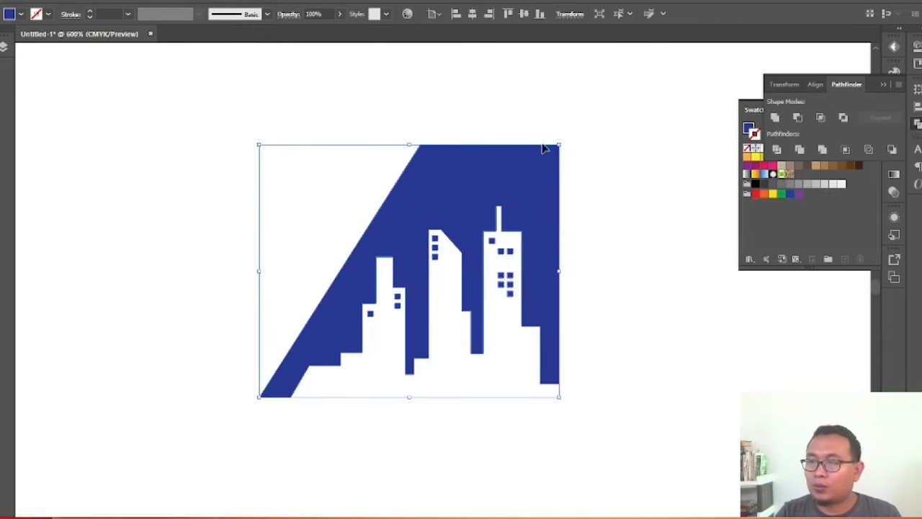
Try rounding the A's upper-left corner into a large curve.
{"action": "key", "text": "a"}
{"action": "left_click_drag", "start_coordinate": [426, 156], "coordinate": [451, 208]}
{"action": "scroll", "coordinate": [540, 261], "scroll_direction": "up", "scroll_amount": 1}
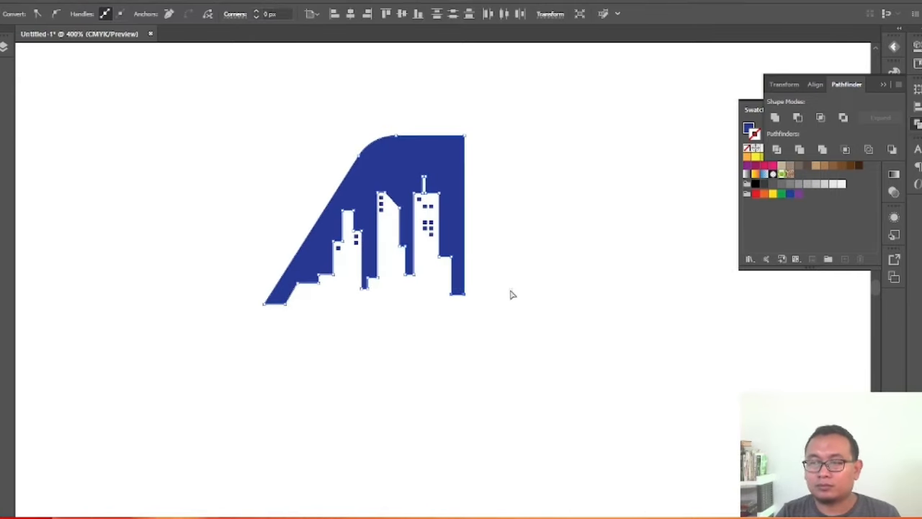
{"action": "left_click_drag", "start_coordinate": [511, 291], "coordinate": [399, 328]}
{"action": "left_click", "coordinate": [395, 135]}
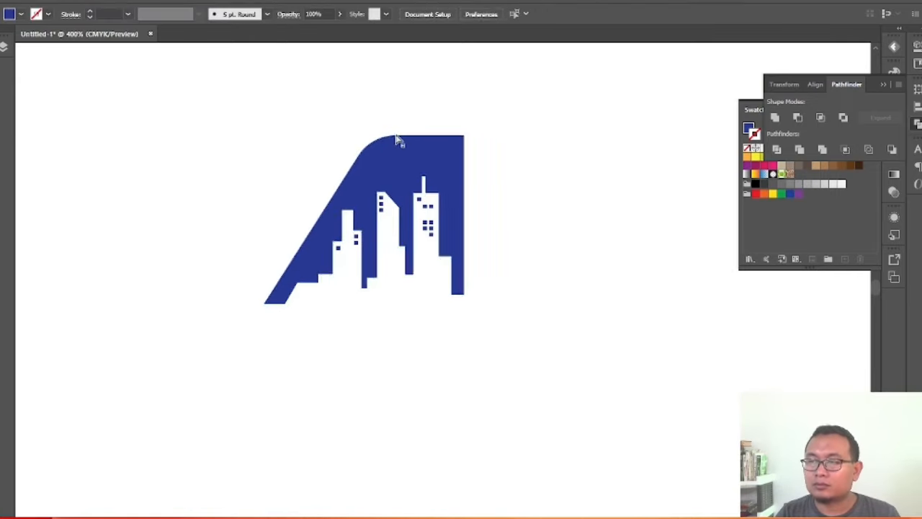
{"action": "left_click_drag", "start_coordinate": [395, 180], "coordinate": [371, 140]}
{"action": "left_click", "coordinate": [329, 170]}
{"action": "scroll", "coordinate": [329, 170], "scroll_direction": "down", "scroll_amount": 2}
{"action": "scroll", "coordinate": [398, 204], "scroll_direction": "up", "scroll_amount": 2}
Narrow the A by moving its top edge, right leg, spire tower and slanted-roof building to the left.
{"action": "left_click_drag", "start_coordinate": [438, 96], "coordinate": [336, 301]}
{"action": "key", "text": "Left"}
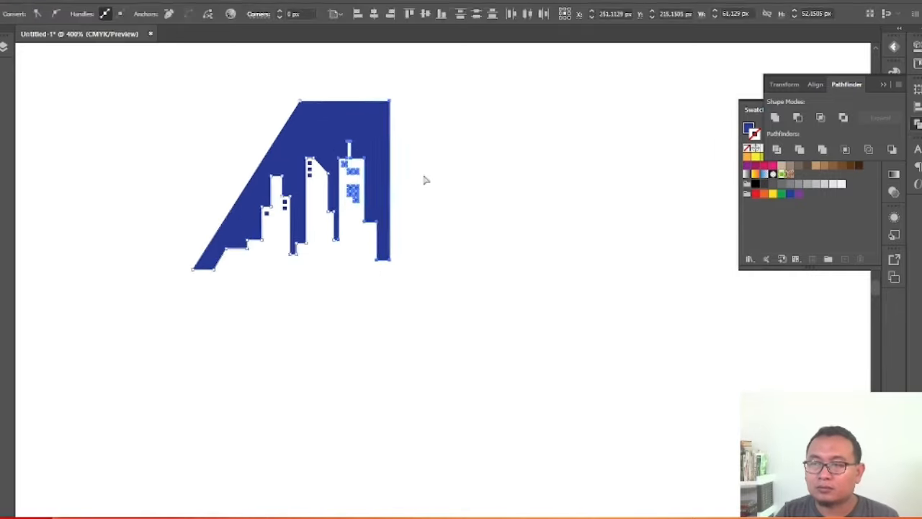
{"action": "key", "text": "Left"}
{"action": "left_click_drag", "start_coordinate": [428, 81], "coordinate": [309, 276]}
{"action": "left_click_drag", "start_coordinate": [367, 281], "coordinate": [364, 282]}
{"action": "left_click", "coordinate": [428, 79]}
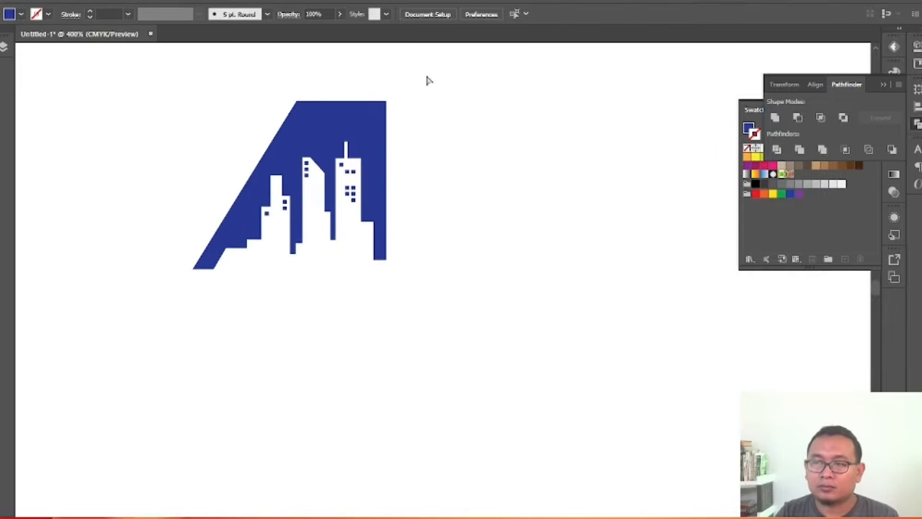
Shift the upper A and all three buildings further left, then move the lowest roof step left to match.
{"action": "left_click_drag", "start_coordinate": [437, 67], "coordinate": [239, 307]}
{"action": "key", "text": "Left"}
{"action": "left_click", "coordinate": [262, 265]}
{"action": "left_click_drag", "start_coordinate": [237, 260], "coordinate": [249, 234]}
{"action": "key", "text": "Left"}
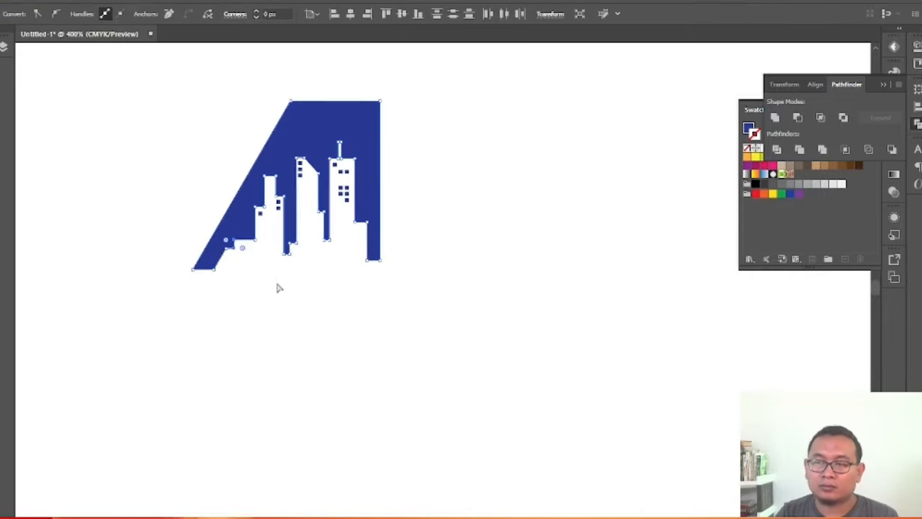
{"action": "left_click", "coordinate": [278, 284]}
Align the bottom edges of the A's left foot and right leg to the same baseline.
{"action": "left_click_drag", "start_coordinate": [412, 307], "coordinate": [216, 299]}
{"action": "left_click", "coordinate": [197, 292]}
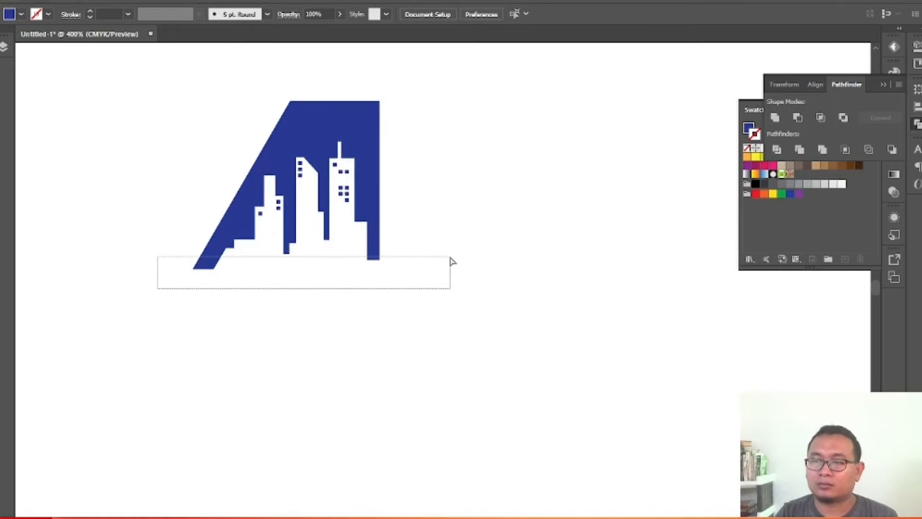
{"action": "left_click_drag", "start_coordinate": [450, 257], "coordinate": [450, 257]}
{"action": "left_click", "coordinate": [308, 14]}
{"action": "left_click", "coordinate": [323, 30]}
{"action": "left_click", "coordinate": [418, 14]}
{"action": "left_click", "coordinate": [436, 229]}
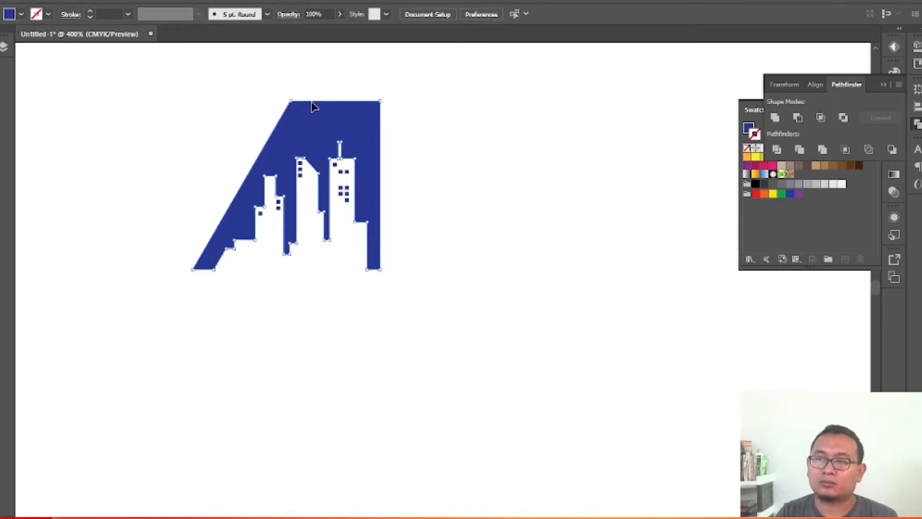
Round the A's upper-left corner into a large smooth curve.
{"action": "left_click", "coordinate": [291, 101]}
{"action": "left_click_drag", "start_coordinate": [296, 112], "coordinate": [321, 154]}
{"action": "left_click", "coordinate": [467, 191]}
Apply the Minus Front shape mode to the whole A artwork with its windows and keep it selected.
{"action": "key", "text": "g"}
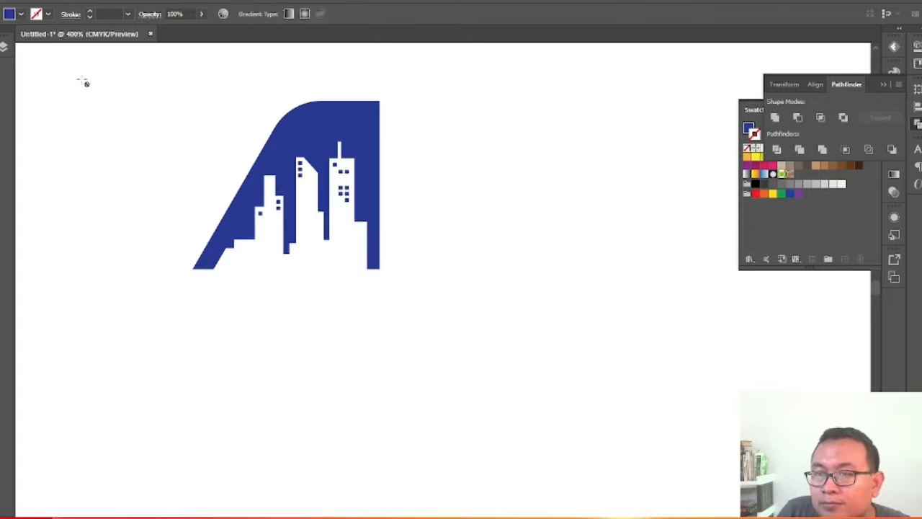
{"action": "key", "text": "v"}
{"action": "key", "text": "ctrl+a"}
{"action": "left_click", "coordinate": [797, 119]}
{"action": "key", "text": "g"}
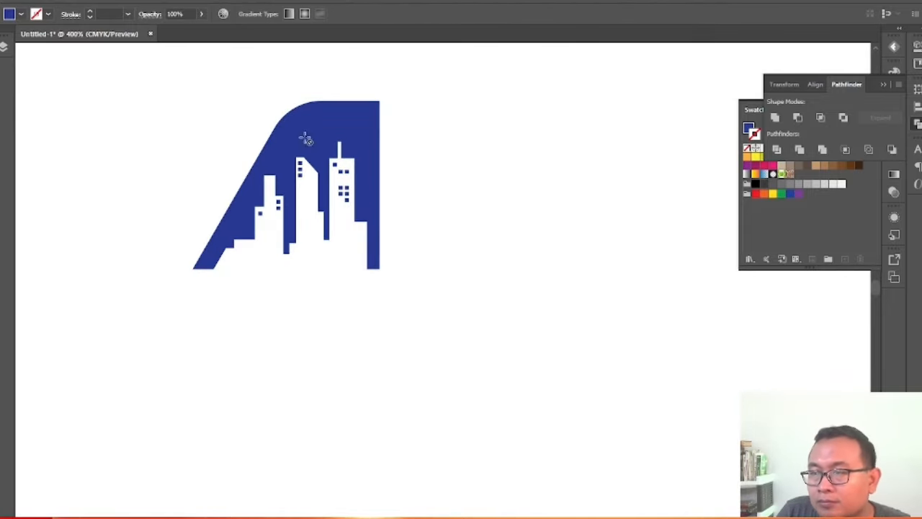
{"action": "key", "text": "v"}
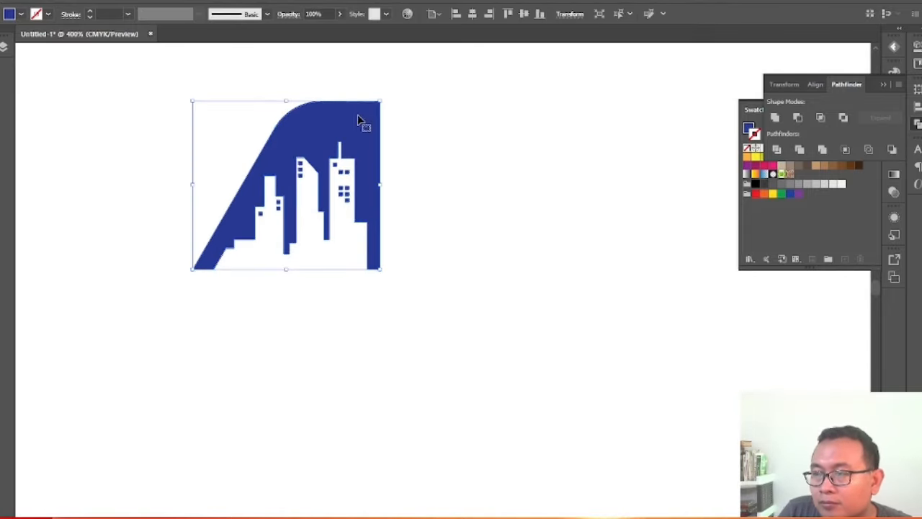
{"action": "key", "text": "g"}
{"action": "key", "text": "v"}
Try the Fading Sky gradient on the A's stroke, then set the stroke back to none.
{"action": "left_click", "coordinate": [883, 85]}
{"action": "left_click", "coordinate": [765, 175]}
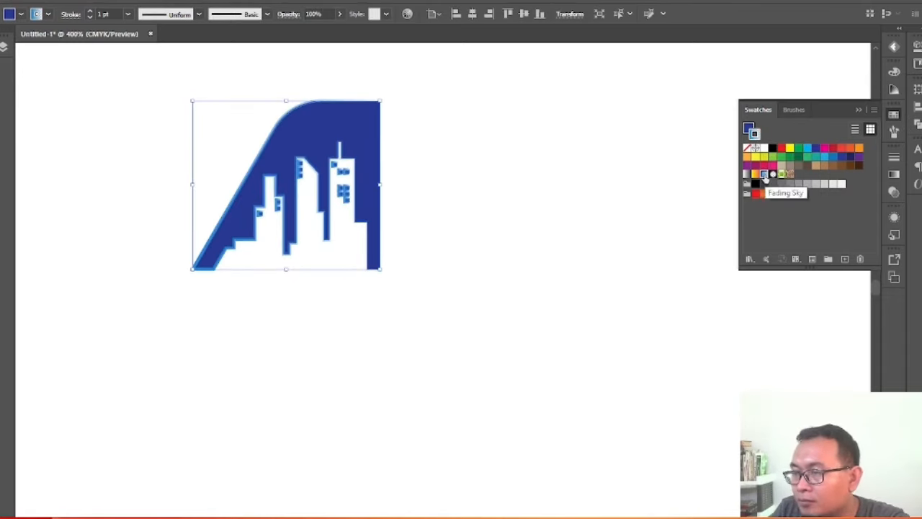
{"action": "left_click", "coordinate": [746, 148]}
{"action": "key", "text": "x"}
{"action": "key", "text": "g"}
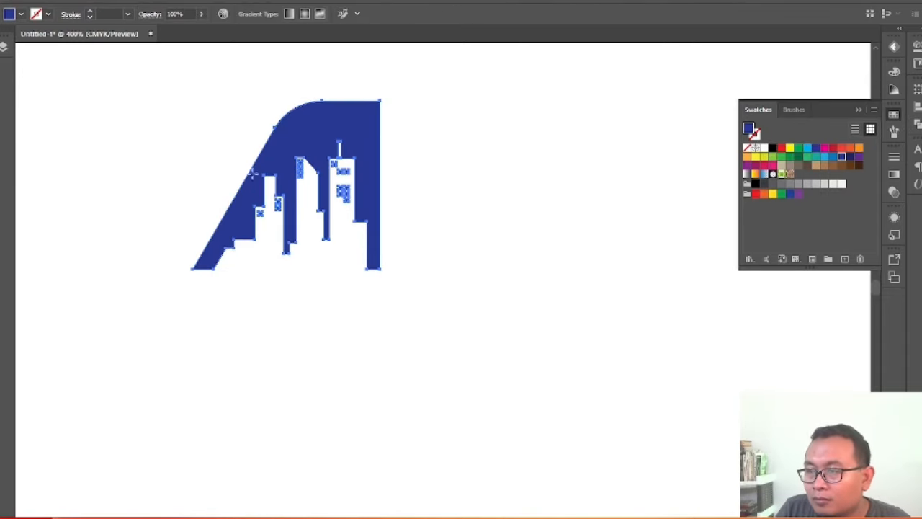
Fill the A with the white-to-black gradient swatch and run it diagonally downward from the upper left.
{"action": "key", "text": "v"}
{"action": "left_click", "coordinate": [747, 174]}
{"action": "key", "text": "g"}
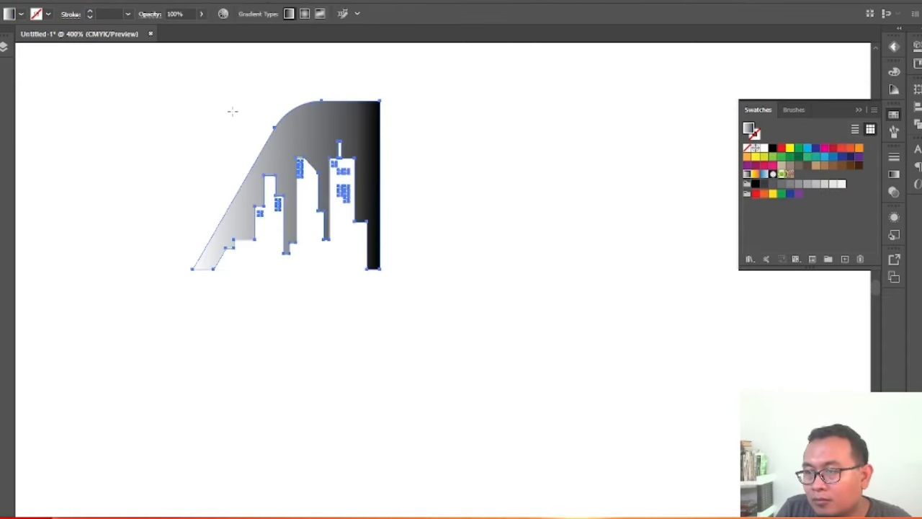
{"action": "left_click_drag", "start_coordinate": [233, 112], "coordinate": [349, 271]}
Set the gradient's black end stop to dark navy with C 100, M 100, Y 0 and K 70.
{"action": "left_click", "coordinate": [894, 174]}
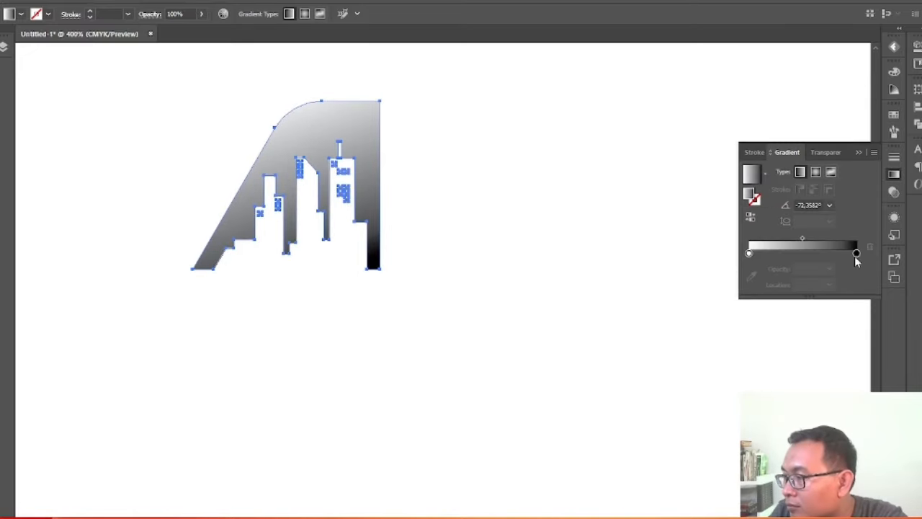
{"action": "double_click", "coordinate": [855, 254]}
{"action": "left_click", "coordinate": [697, 318]}
{"action": "left_click", "coordinate": [785, 306]}
{"action": "left_click", "coordinate": [698, 298]}
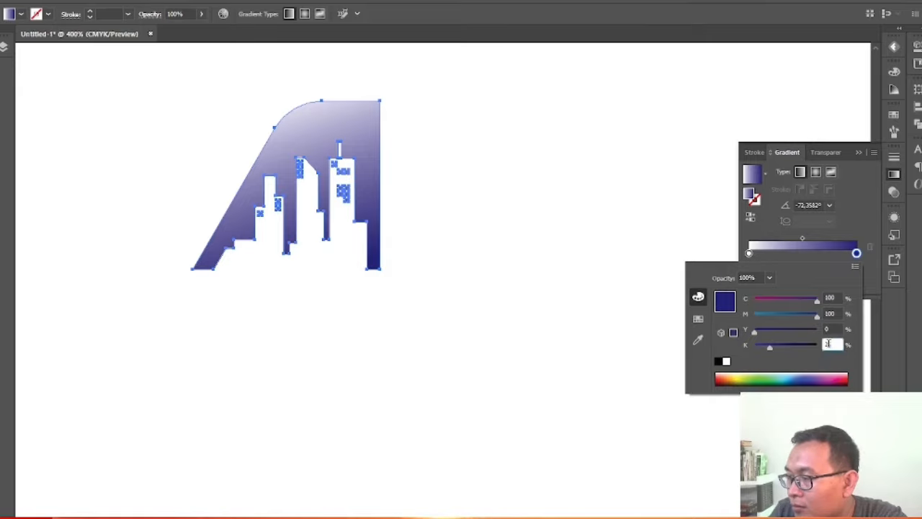
{"action": "type", "text": "70"}
{"action": "left_click", "coordinate": [837, 327]}
Change the gradient's white start stop to light blue, keeping dark navy at the other end.
{"action": "left_click", "coordinate": [698, 318]}
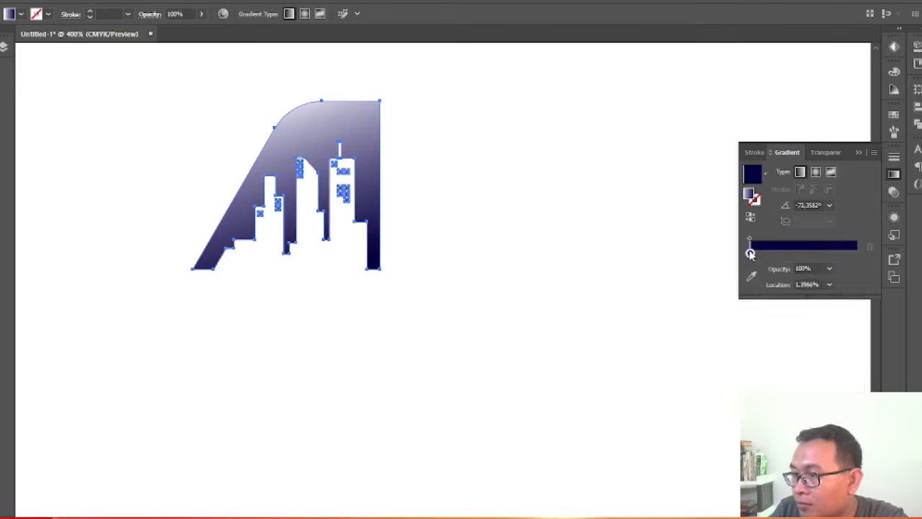
{"action": "left_click", "coordinate": [776, 301]}
{"action": "left_click", "coordinate": [779, 304]}
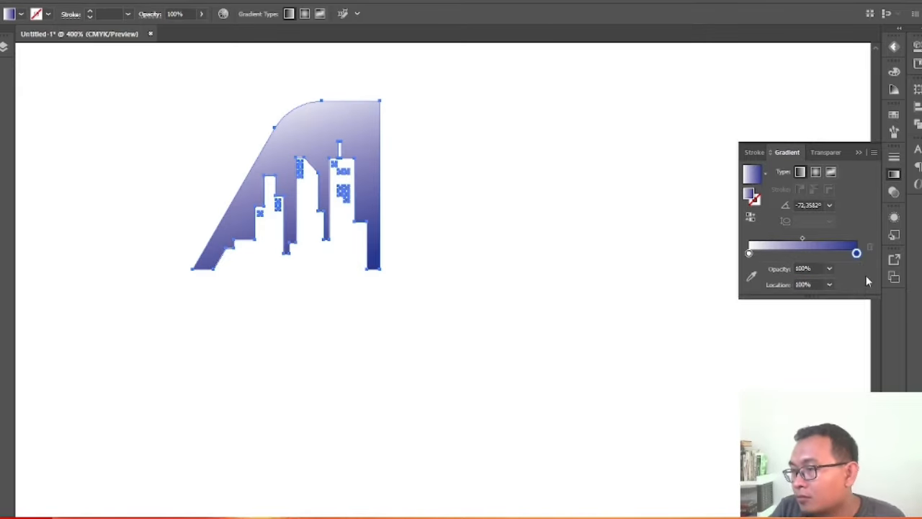
{"action": "double_click", "coordinate": [748, 252]}
{"action": "left_click", "coordinate": [760, 301]}
{"action": "left_click", "coordinate": [855, 229]}
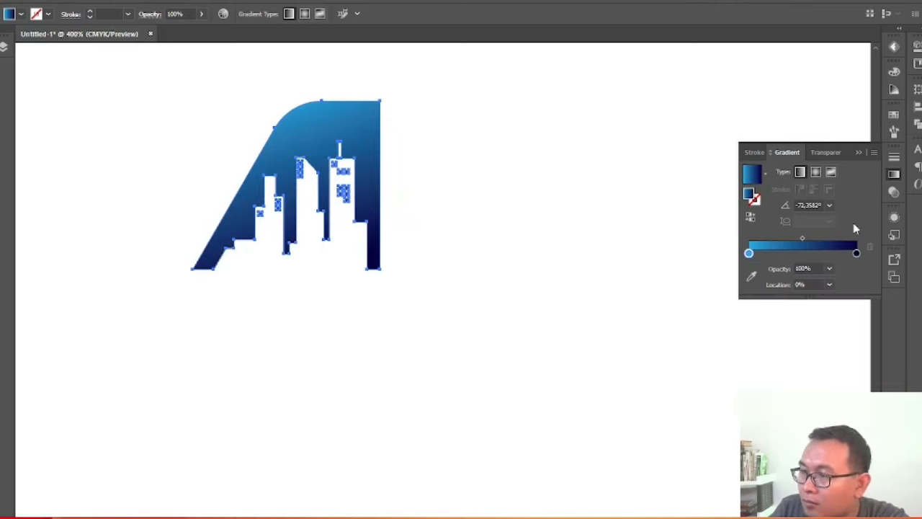
Redraw the gradient vertically at -90° so the A runs from light blue at its top to dark navy at its base.
{"action": "left_click_drag", "start_coordinate": [334, 245], "coordinate": [330, 256]}
{"action": "left_click_drag", "start_coordinate": [284, 78], "coordinate": [322, 176]}
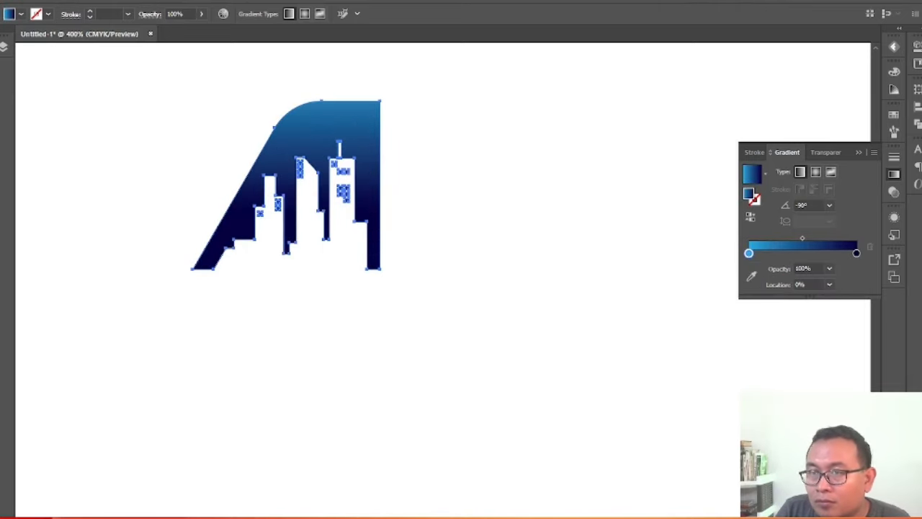
{"action": "key", "text": "v"}
{"action": "scroll", "coordinate": [283, 207], "scroll_direction": "down", "scroll_amount": 1}
{"action": "left_click", "coordinate": [385, 234]}
{"action": "scroll", "coordinate": [385, 234], "scroll_direction": "down", "scroll_amount": 1}
{"action": "scroll", "coordinate": [389, 257], "scroll_direction": "up", "scroll_amount": 1}
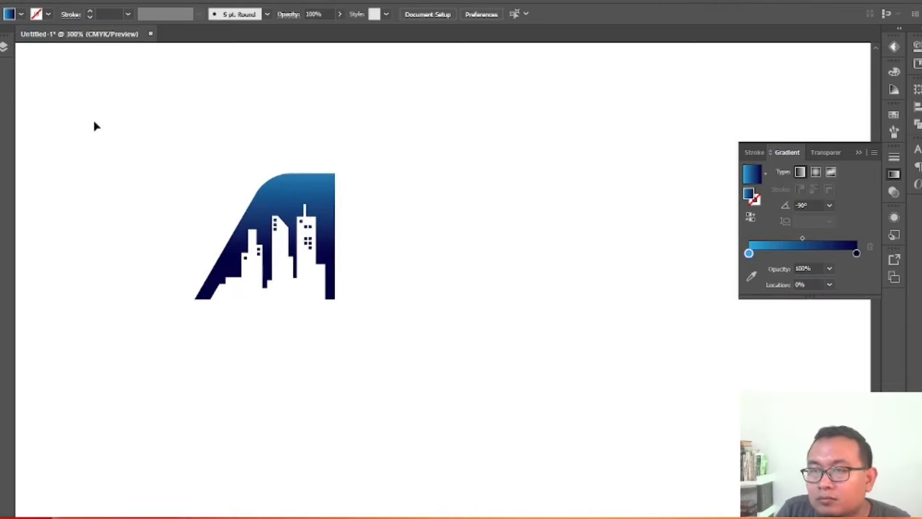
{"action": "scroll", "coordinate": [283, 229], "scroll_direction": "up", "scroll_amount": 3}
{"action": "key", "text": "m"}
{"action": "left_click_drag", "start_coordinate": [348, 123], "coordinate": [375, 148]}
{"action": "scroll", "coordinate": [360, 143], "scroll_direction": "up", "scroll_amount": 2}
{"action": "key", "text": "v"}
{"action": "left_click_drag", "start_coordinate": [391, 98], "coordinate": [412, 129]}
{"action": "scroll", "coordinate": [414, 133], "scroll_direction": "up", "scroll_amount": 1}
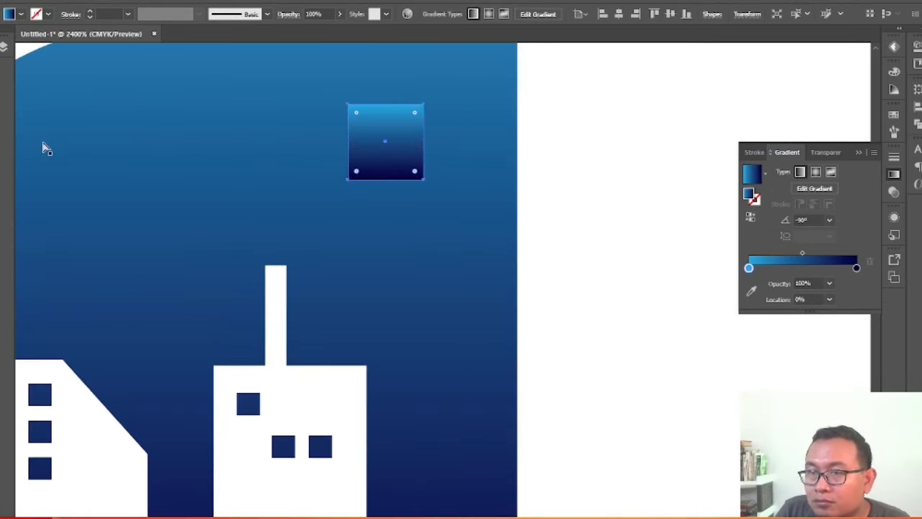
{"action": "key", "text": "Delete"}
Create a four-point star, shrink it and place it beyond the A's rounded upper-left corner.
{"action": "left_click", "coordinate": [36, 172]}
{"action": "left_click", "coordinate": [327, 145]}
{"action": "double_click", "coordinate": [24, 75]}
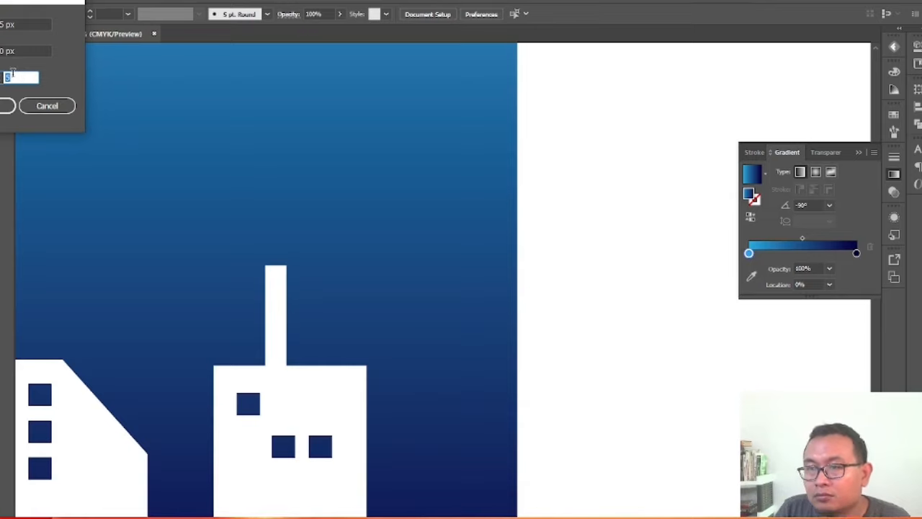
{"action": "left_click", "coordinate": [9, 107]}
{"action": "scroll", "coordinate": [212, 175], "scroll_direction": "down", "scroll_amount": 6}
{"action": "left_click", "coordinate": [6, 58]}
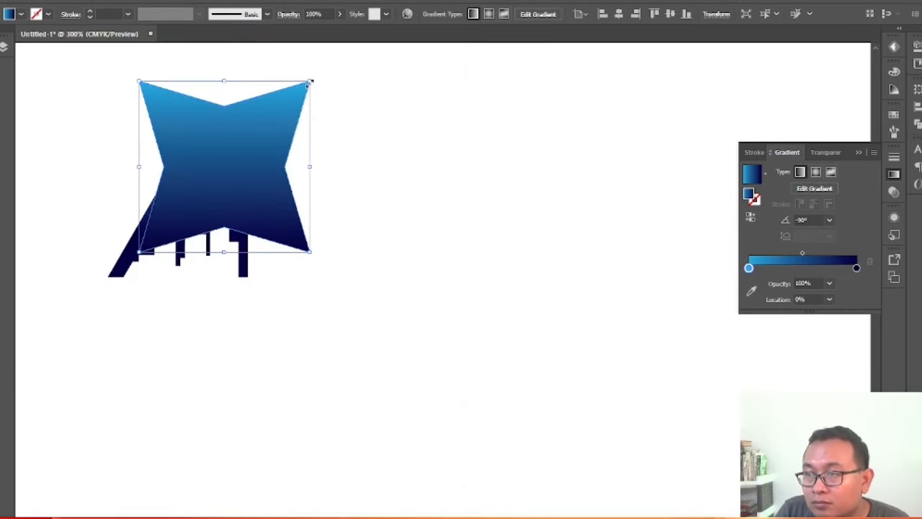
{"action": "left_click_drag", "start_coordinate": [309, 80], "coordinate": [159, 196]}
{"action": "left_click_drag", "start_coordinate": [161, 230], "coordinate": [143, 139]}
Nudge the star's four inner anchor points evenly toward its centre to make the arms slimmer.
{"action": "scroll", "coordinate": [114, 128], "scroll_direction": "up", "scroll_amount": 2}
{"action": "key", "text": "a"}
{"action": "scroll", "coordinate": [192, 108], "scroll_direction": "up", "scroll_amount": 2}
{"action": "left_click_drag", "start_coordinate": [135, 94], "coordinate": [184, 162]}
{"action": "key", "text": "Down"}
{"action": "key", "text": "Down"}
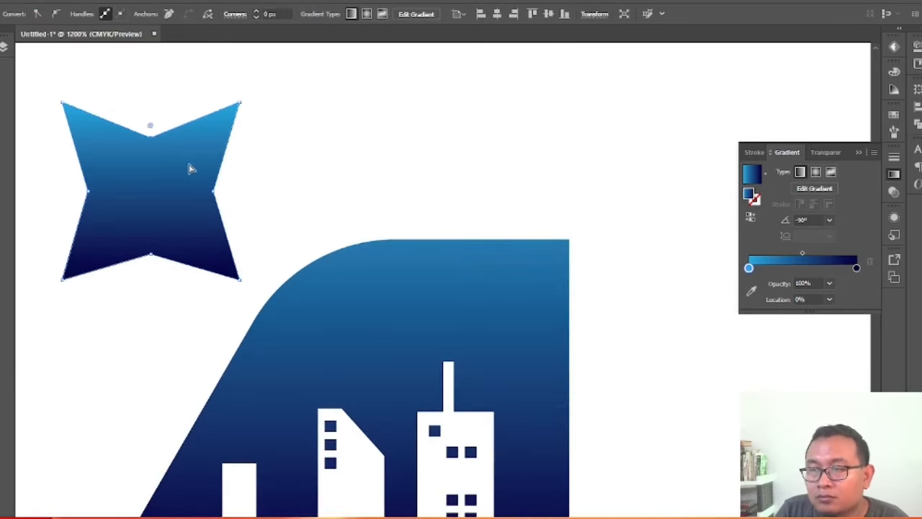
{"action": "left_click_drag", "start_coordinate": [130, 281], "coordinate": [176, 230]}
{"action": "key", "text": "Up"}
{"action": "key", "text": "Up"}
{"action": "left_click_drag", "start_coordinate": [252, 188], "coordinate": [198, 208]}
{"action": "key", "text": "Left"}
{"action": "key", "text": "Left"}
{"action": "left_click_drag", "start_coordinate": [66, 174], "coordinate": [136, 209]}
{"action": "key", "text": "Right"}
{"action": "key", "text": "Right"}
{"action": "left_click_drag", "start_coordinate": [133, 115], "coordinate": [166, 162]}
{"action": "key", "text": "Down"}
{"action": "key", "text": "Down"}
{"action": "left_click_drag", "start_coordinate": [247, 177], "coordinate": [166, 214]}
{"action": "key", "text": "Left"}
{"action": "key", "text": "Left"}
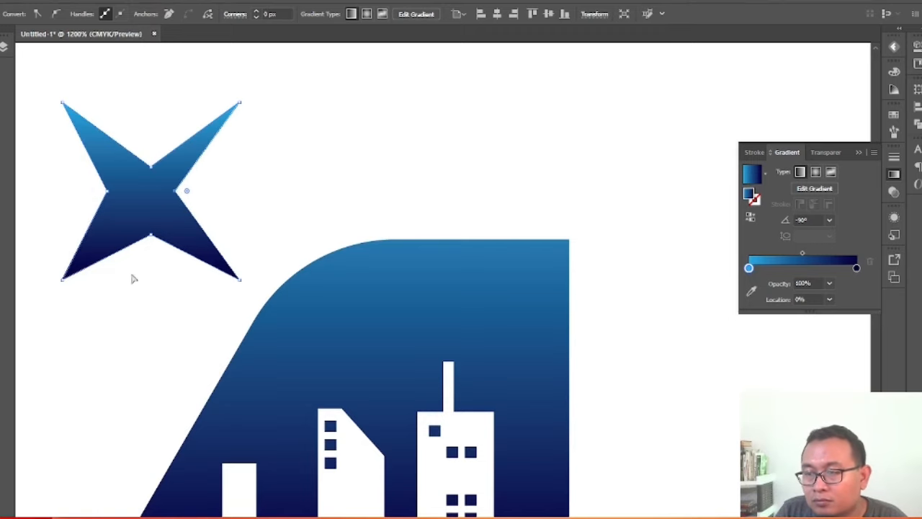
{"action": "key", "text": "Right"}
{"action": "key", "text": "Right"}
Round the star's four inner corners into smooth concave curves.
{"action": "left_click", "coordinate": [110, 196]}
{"action": "left_click", "coordinate": [141, 192]}
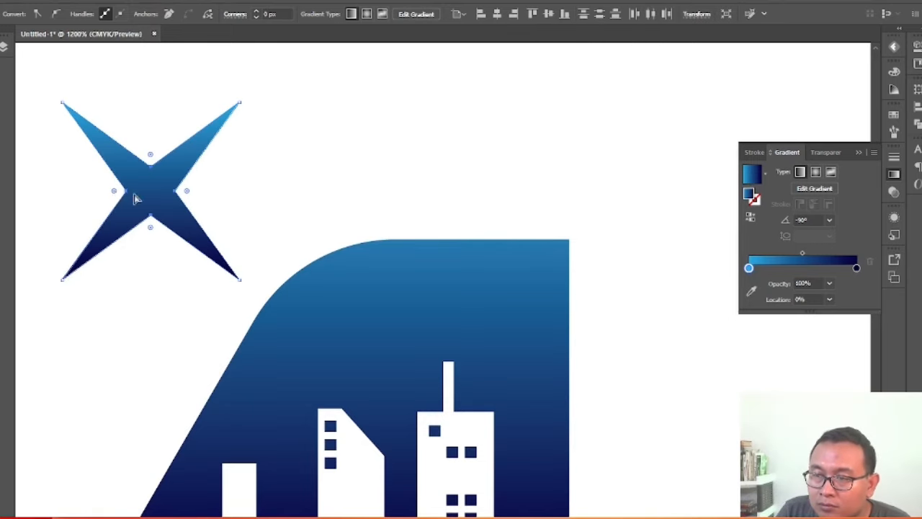
{"action": "left_click_drag", "start_coordinate": [114, 192], "coordinate": [11, 216]}
{"action": "key", "text": "v"}
Fill the star white, rotate it upright, shrink it and place it on the A to the right of the spire.
{"action": "left_click", "coordinate": [894, 114]}
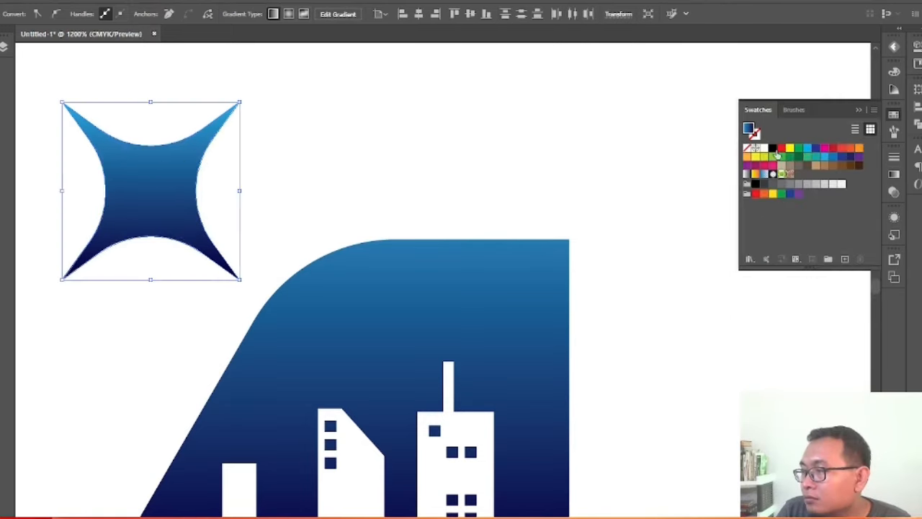
{"action": "left_click", "coordinate": [765, 148]}
{"action": "left_click_drag", "start_coordinate": [245, 96], "coordinate": [271, 153]}
{"action": "left_click_drag", "start_coordinate": [276, 191], "coordinate": [79, 191]}
{"action": "left_click_drag", "start_coordinate": [52, 191], "coordinate": [520, 315]}
{"action": "left_click", "coordinate": [529, 199]}
{"action": "key", "text": "ctrl+plus"}
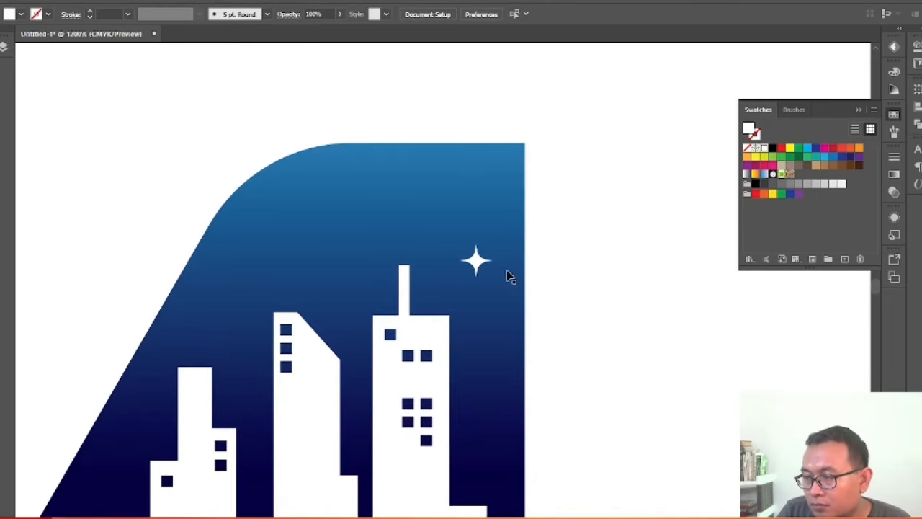
Duplicate the star twice, placing a larger copy above the spire and another to the left of the slanted-roof building.
{"action": "left_click_drag", "start_coordinate": [411, 193], "coordinate": [414, 200], "text": "alt"}
{"action": "left_click_drag", "start_coordinate": [414, 213], "coordinate": [413, 224], "text": "shift"}
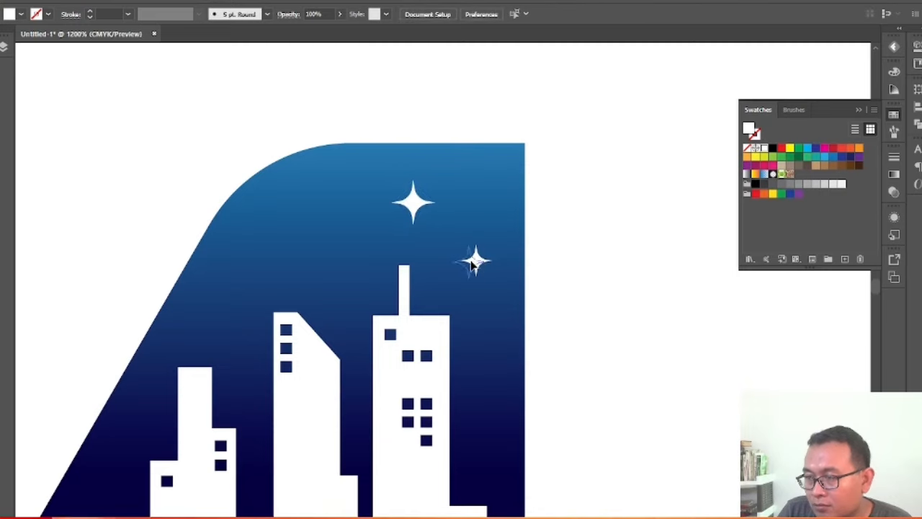
{"action": "left_click_drag", "start_coordinate": [474, 263], "coordinate": [461, 260]}
{"action": "left_click", "coordinate": [610, 221]}
{"action": "key", "text": "ctrl+minus"}
{"action": "scroll", "coordinate": [537, 227], "scroll_direction": "up", "scroll_amount": 1}
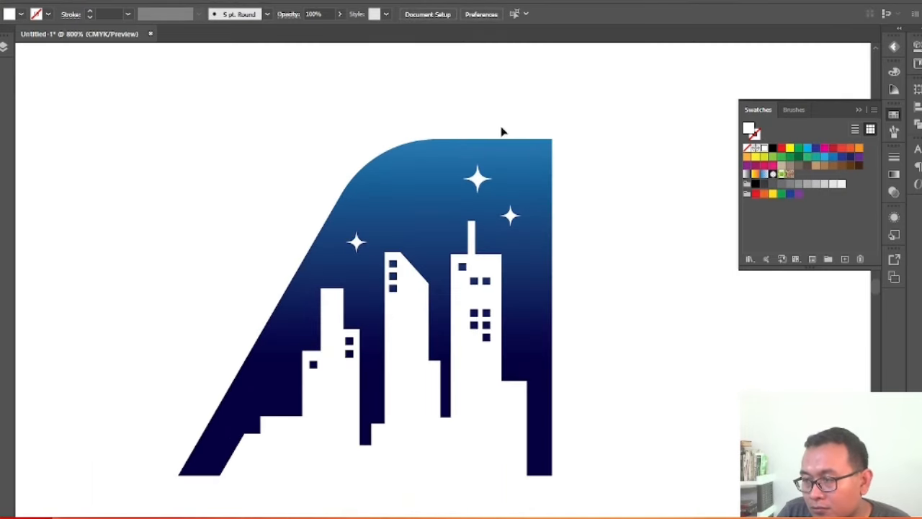
Move the three stars into the A's group at the same position and select them together with the A.
{"action": "left_click_drag", "start_coordinate": [265, 123], "coordinate": [550, 262]}
{"action": "left_click", "coordinate": [537, 224], "text": "shift"}
{"action": "key", "text": "ctrl+x"}
{"action": "double_click", "coordinate": [528, 162]}
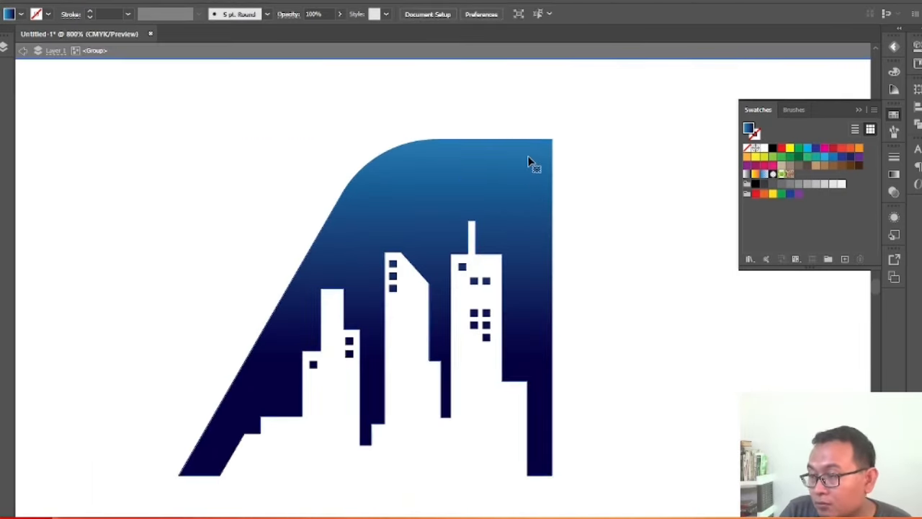
{"action": "left_click", "coordinate": [528, 162]}
{"action": "left_click", "coordinate": [557, 195]}
{"action": "key", "text": "ctrl+f"}
{"action": "left_click", "coordinate": [541, 172], "text": "shift"}
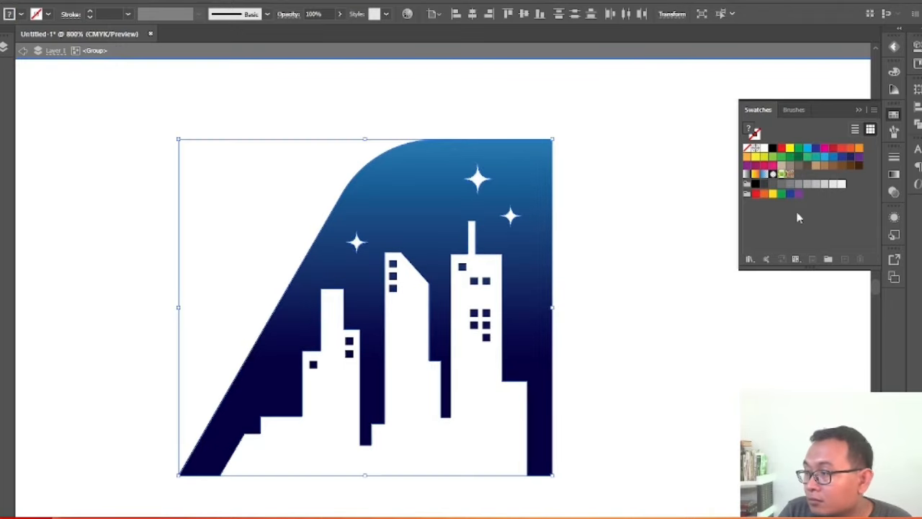
Cut the three stars out of the A with Minus Front and leave group isolation.
{"action": "left_click", "coordinate": [916, 123]}
{"action": "left_click", "coordinate": [798, 118]}
{"action": "double_click", "coordinate": [616, 254]}
{"action": "scroll", "coordinate": [440, 266], "scroll_direction": "down", "scroll_amount": 3}
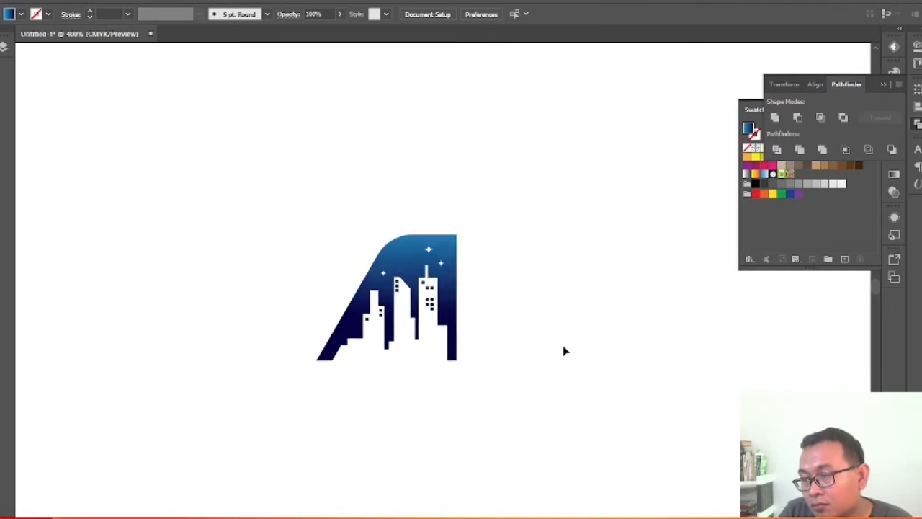
{"action": "scroll", "coordinate": [564, 350], "scroll_direction": "up", "scroll_amount": 1}
{"action": "left_click", "coordinate": [403, 216]}
{"action": "key", "text": "a"}
{"action": "scroll", "coordinate": [207, 327], "scroll_direction": "up", "scroll_amount": 3}
{"action": "left_click_drag", "start_coordinate": [379, 384], "coordinate": [391, 414]}
{"action": "key", "text": "ctrl+z"}
{"action": "left_click", "coordinate": [379, 386]}
{"action": "left_click", "coordinate": [391, 413]}
{"action": "scroll", "coordinate": [458, 364], "scroll_direction": "down", "scroll_amount": 3}
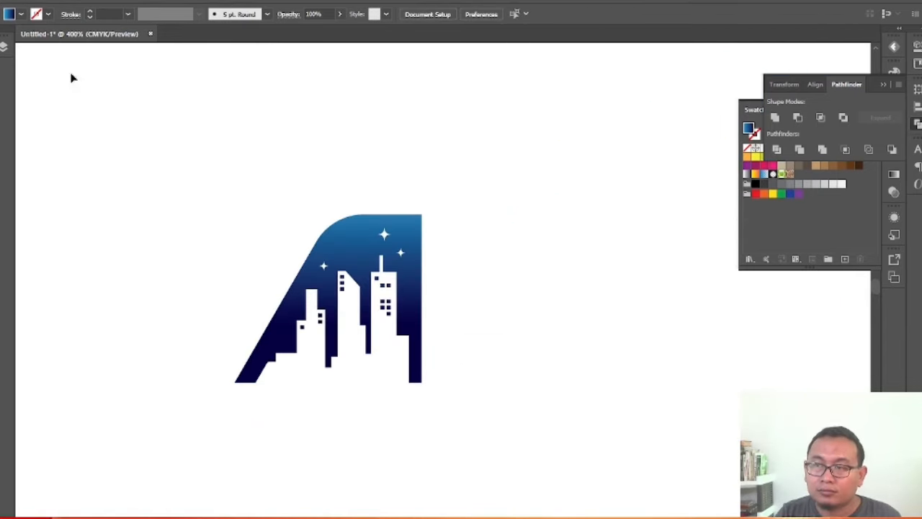
Start a letter B outline with the Pen tool in the empty area beside the A, drawing its top edge and curved upper bowl.
{"action": "scroll", "coordinate": [380, 298], "scroll_direction": "down", "scroll_amount": 3}
{"action": "left_click_drag", "start_coordinate": [387, 289], "coordinate": [163, 288]}
{"action": "scroll", "coordinate": [404, 289], "scroll_direction": "up", "scroll_amount": 2}
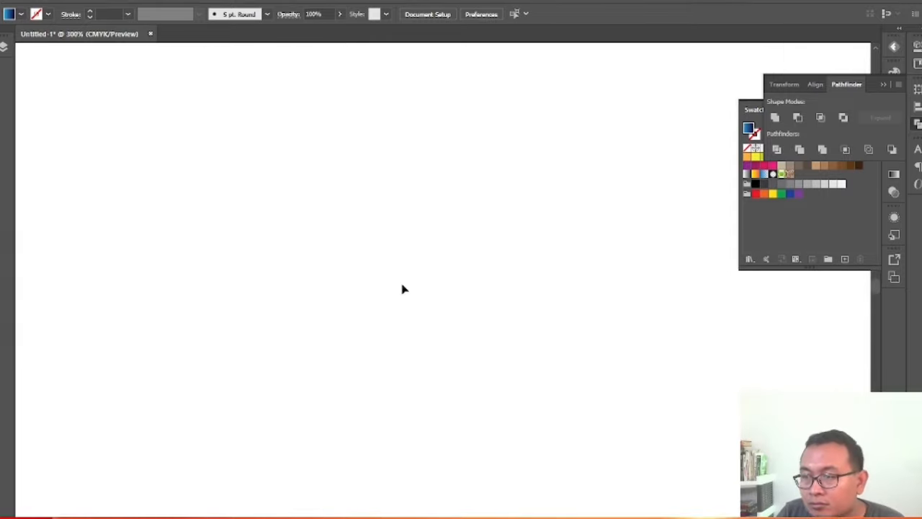
{"action": "scroll", "coordinate": [404, 289], "scroll_direction": "down", "scroll_amount": 1}
{"action": "scroll", "coordinate": [313, 288], "scroll_direction": "up", "scroll_amount": 1}
{"action": "key", "text": "p"}
{"action": "left_click", "coordinate": [270, 221]}
{"action": "left_click", "coordinate": [307, 225], "text": "ctrl"}
{"action": "left_click", "coordinate": [276, 221]}
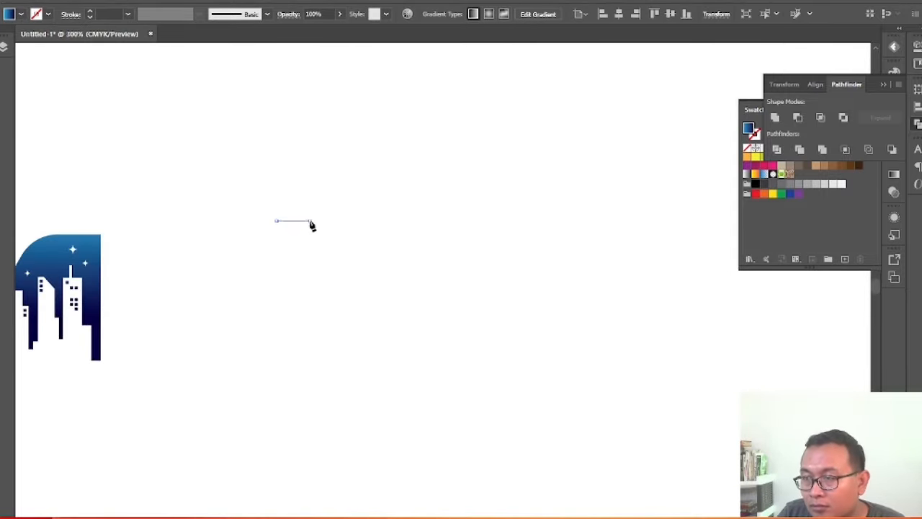
{"action": "left_click_drag", "start_coordinate": [312, 220], "coordinate": [330, 220]}
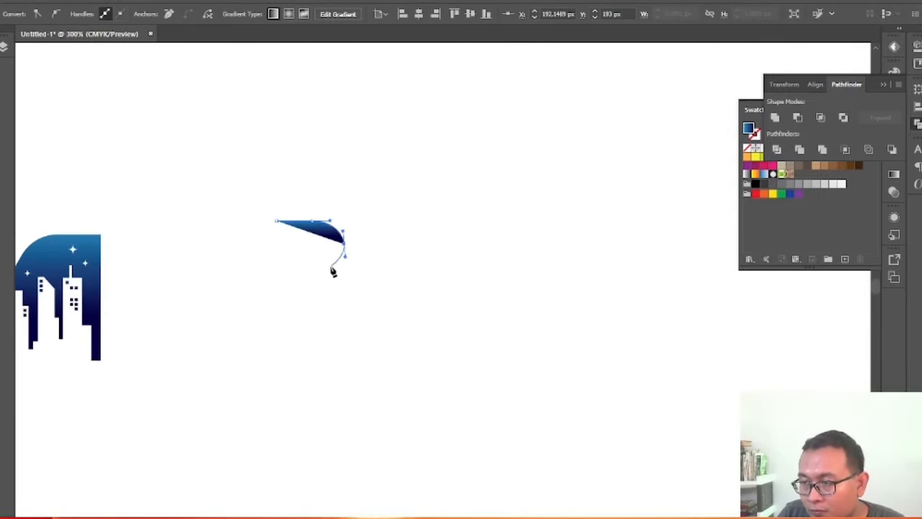
{"action": "left_click", "coordinate": [335, 267]}
Continue the B outline with a larger curved lower bowl and a straight bottom edge to the lower-left corner.
{"action": "left_click_drag", "start_coordinate": [353, 292], "coordinate": [330, 333]}
{"action": "key", "text": "ctrl+z"}
{"action": "scroll", "coordinate": [346, 324], "scroll_direction": "up", "scroll_amount": 1}
{"action": "left_click", "coordinate": [275, 333]}
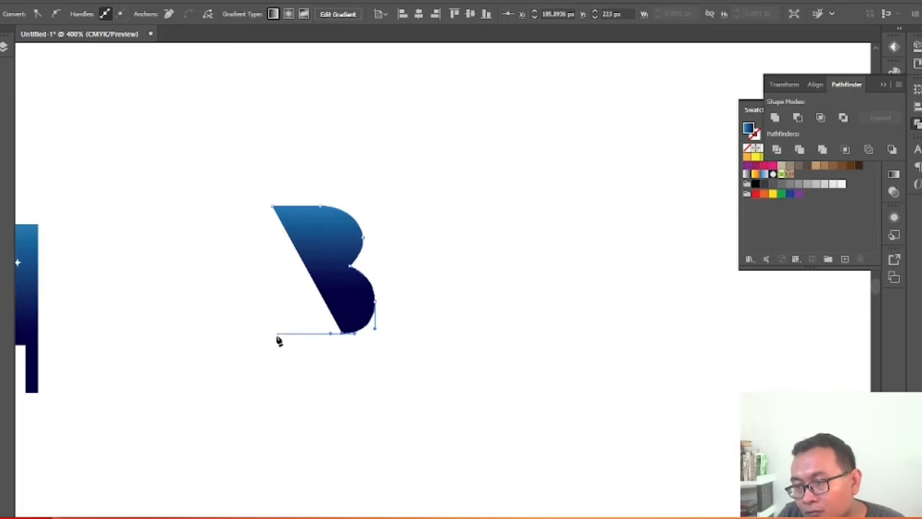
{"action": "key", "text": "ctrl+z"}
{"action": "left_click", "coordinate": [283, 334]}
{"action": "key", "text": "ctrl+z"}
{"action": "left_click", "coordinate": [279, 334]}
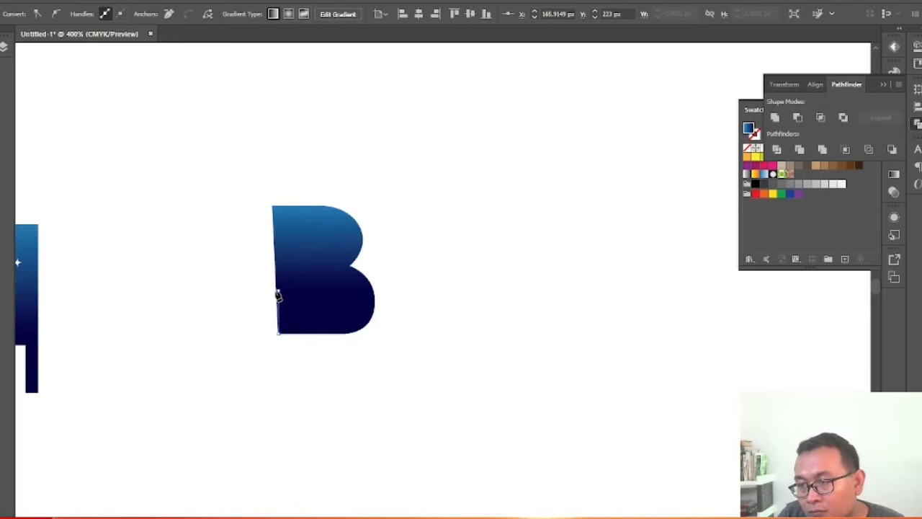
Continue the B outline up its left edge, then inward and down to a bottom tip and back up toward the lower bowl.
{"action": "left_click", "coordinate": [278, 290]}
{"action": "scroll", "coordinate": [280, 288], "scroll_direction": "up", "scroll_amount": 1}
{"action": "left_click", "coordinate": [322, 322]}
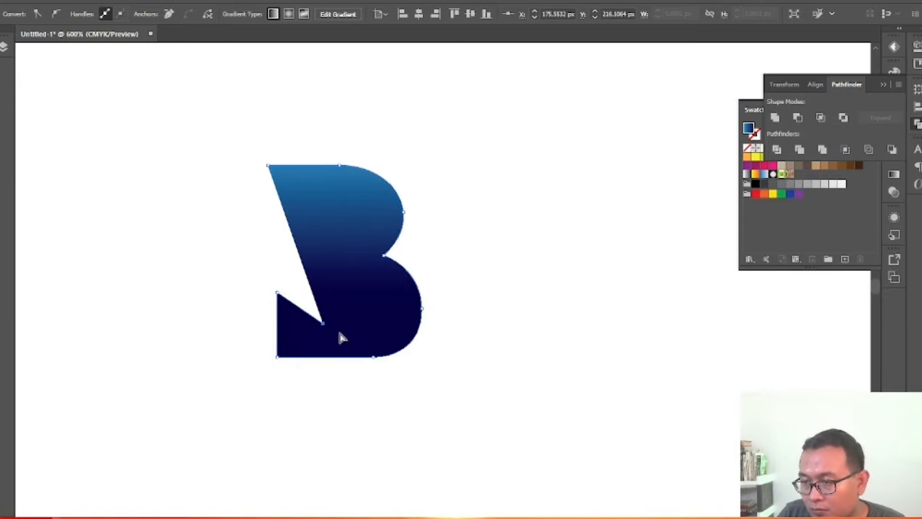
{"action": "key", "text": "ctrl+z"}
{"action": "left_click", "coordinate": [337, 344]}
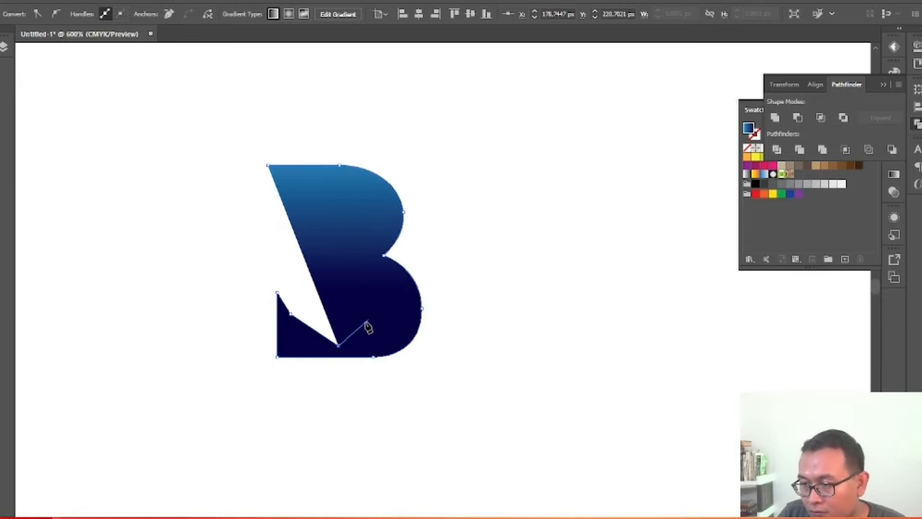
{"action": "left_click", "coordinate": [396, 282]}
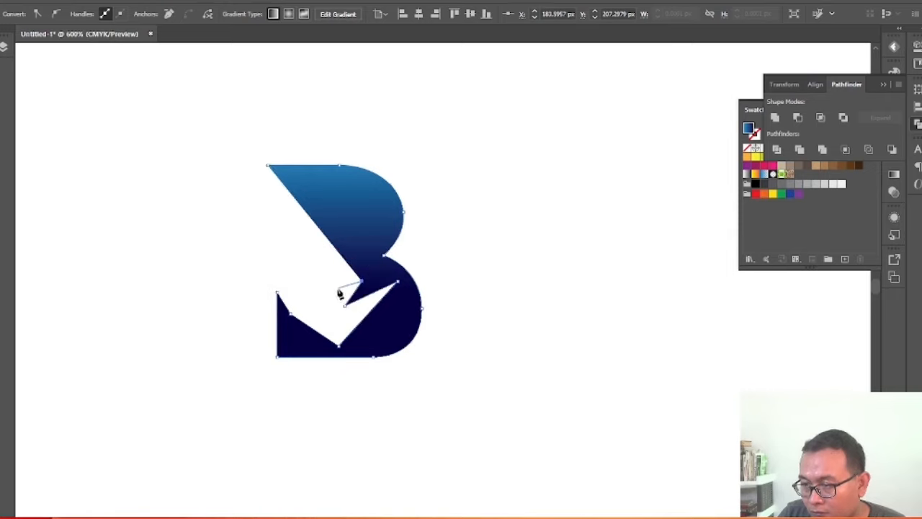
Trace the pointed notch and upper contour of the inner face profile, and close the B outline at its upper-left corner.
{"action": "left_click", "coordinate": [345, 293]}
{"action": "left_click", "coordinate": [366, 271]}
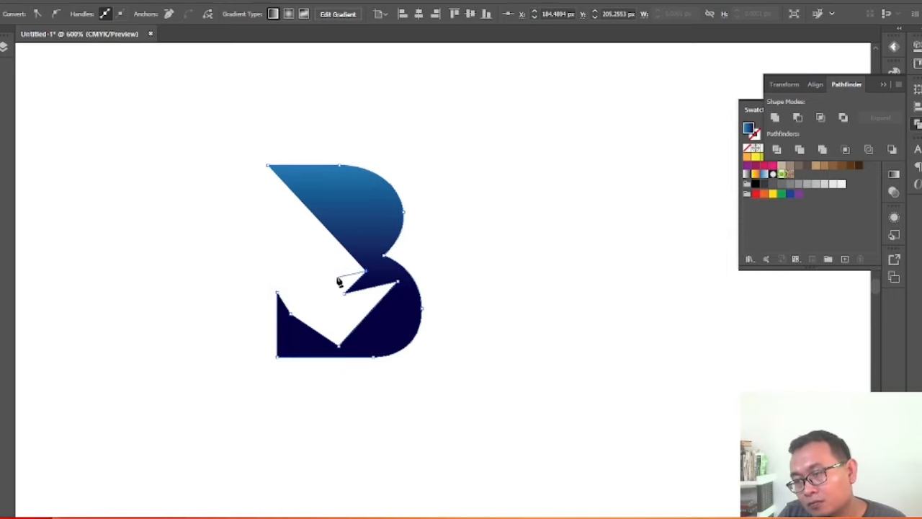
{"action": "left_click", "coordinate": [317, 267]}
{"action": "left_click", "coordinate": [313, 217]}
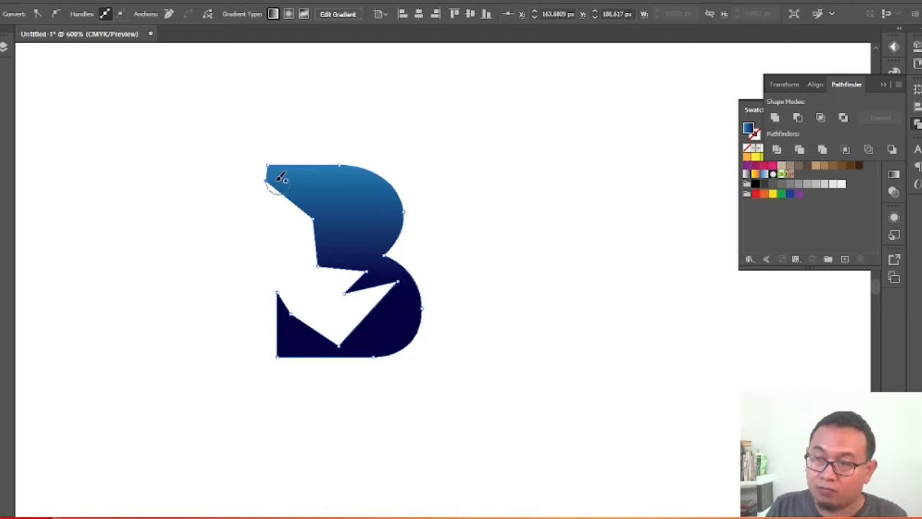
{"action": "left_click", "coordinate": [267, 167]}
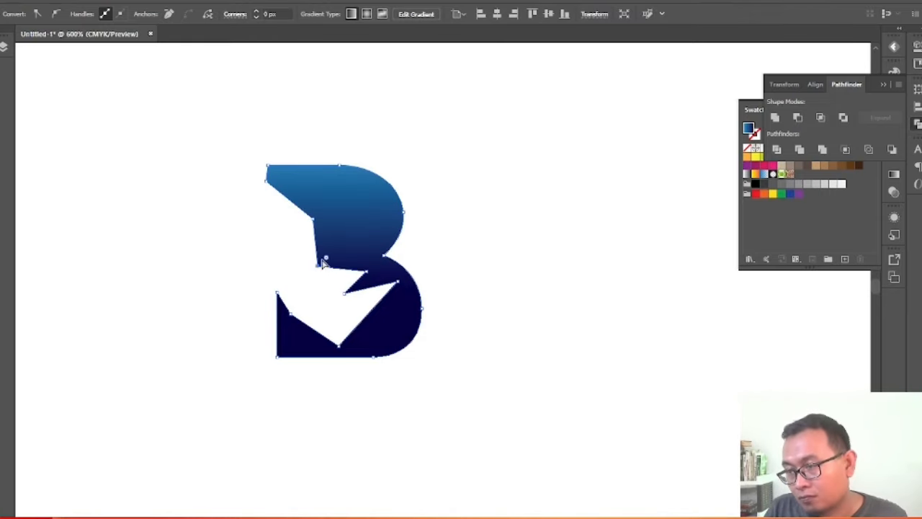
Round the middle inner corner of the face profile and move the notch's inner point slightly up and outward.
{"action": "left_click_drag", "start_coordinate": [348, 236], "coordinate": [349, 238]}
{"action": "left_click", "coordinate": [338, 346]}
{"action": "left_click", "coordinate": [361, 304]}
{"action": "scroll", "coordinate": [362, 301], "scroll_direction": "up", "scroll_amount": 2}
{"action": "left_click", "coordinate": [331, 272]}
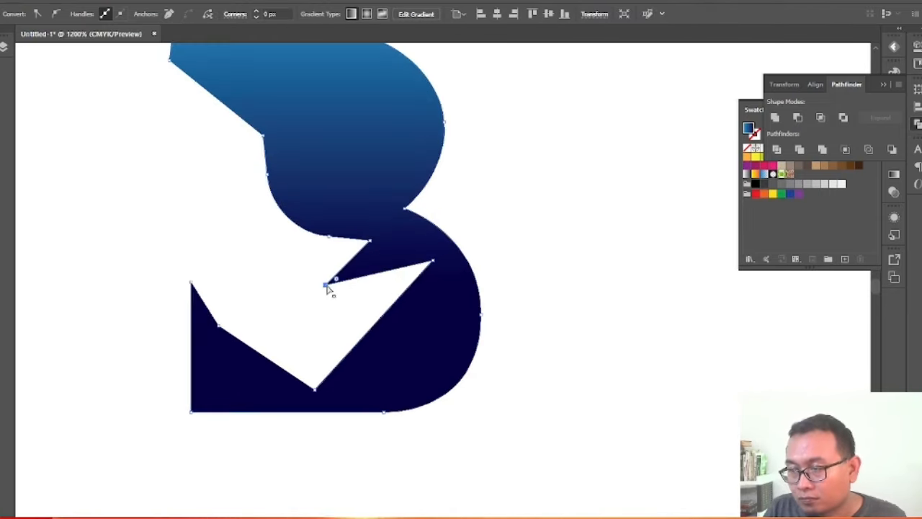
Shift the inner corner beside the B's lower-left spike outward and lower the spike's tip and that corner slightly.
{"action": "left_click_drag", "start_coordinate": [218, 326], "coordinate": [204, 317]}
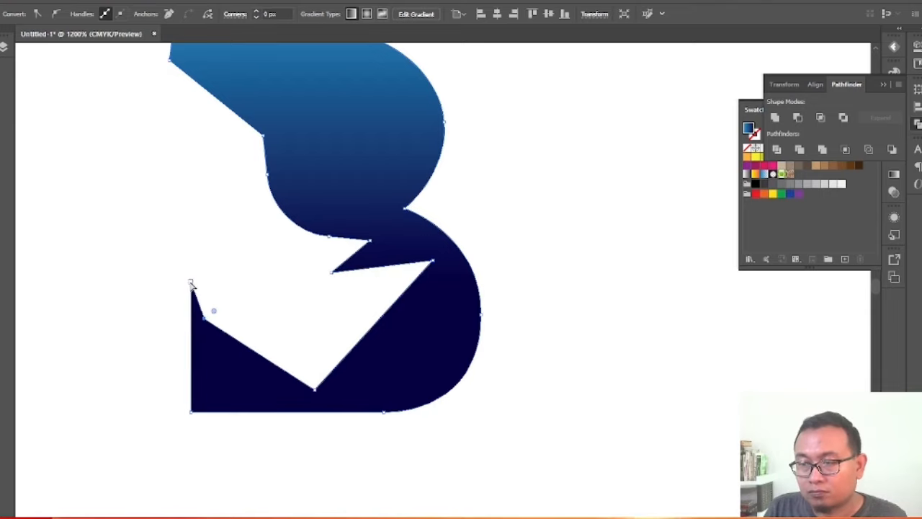
{"action": "left_click_drag", "start_coordinate": [190, 281], "coordinate": [205, 323]}
{"action": "left_click", "coordinate": [313, 266]}
{"action": "scroll", "coordinate": [313, 266], "scroll_direction": "down", "scroll_amount": 2}
{"action": "scroll", "coordinate": [284, 205], "scroll_direction": "up", "scroll_amount": 2}
Round the upper inner corner of the face profile where the slanted edge turns downward.
{"action": "left_click", "coordinate": [292, 194]}
{"action": "left_click_drag", "start_coordinate": [281, 201], "coordinate": [267, 220]}
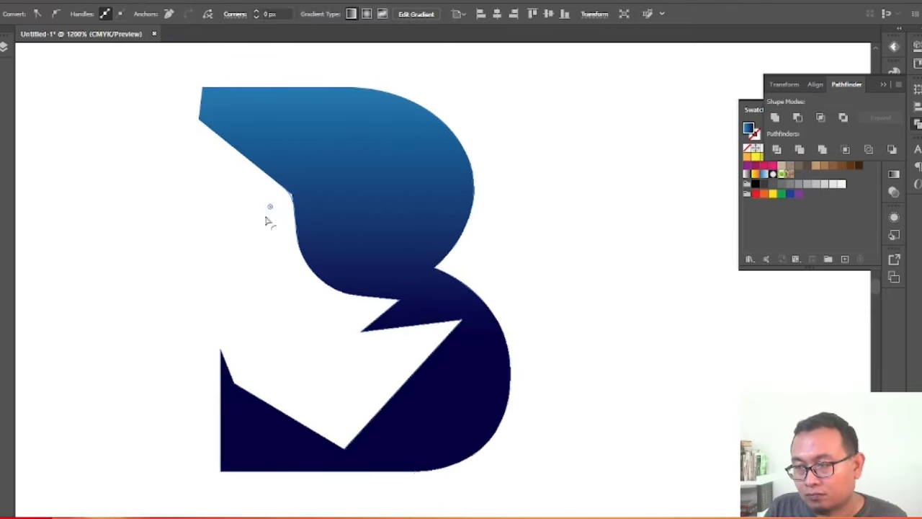
{"action": "left_click", "coordinate": [268, 220]}
Draw a small closed triangular eye with the Pen tool inside the face area of the B.
{"action": "key", "text": "g"}
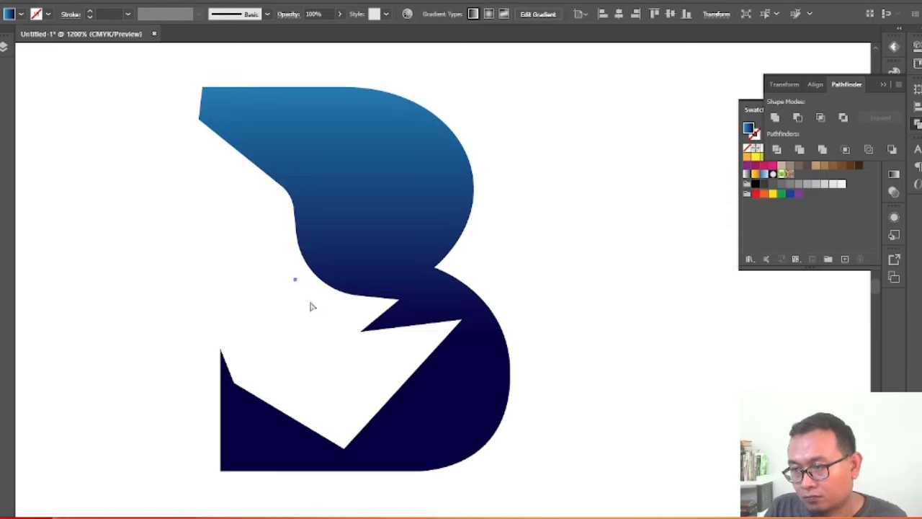
{"action": "left_click_drag", "start_coordinate": [284, 267], "coordinate": [301, 294]}
{"action": "left_click", "coordinate": [310, 296]}
{"action": "left_click", "coordinate": [296, 304]}
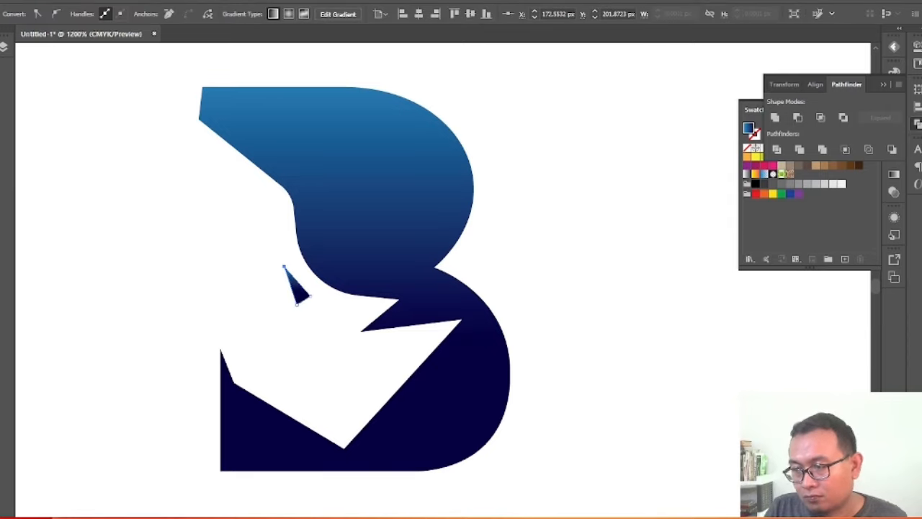
{"action": "left_click_drag", "start_coordinate": [297, 304], "coordinate": [297, 307]}
{"action": "left_click", "coordinate": [531, 274]}
{"action": "scroll", "coordinate": [530, 273], "scroll_direction": "down", "scroll_amount": 2}
{"action": "scroll", "coordinate": [422, 275], "scroll_direction": "up", "scroll_amount": 4}
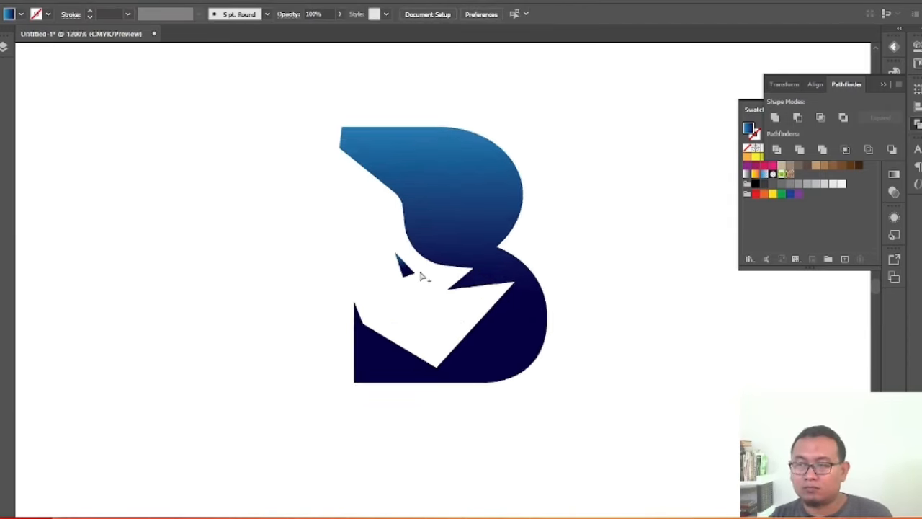
Move the bottom tip of the face cut-out up and left, and the lower-left inner corner slightly up and right.
{"action": "left_click_drag", "start_coordinate": [410, 273], "coordinate": [377, 248]}
{"action": "left_click", "coordinate": [281, 237]}
{"action": "scroll", "coordinate": [281, 238], "scroll_direction": "down", "scroll_amount": 2}
{"action": "left_click", "coordinate": [300, 362]}
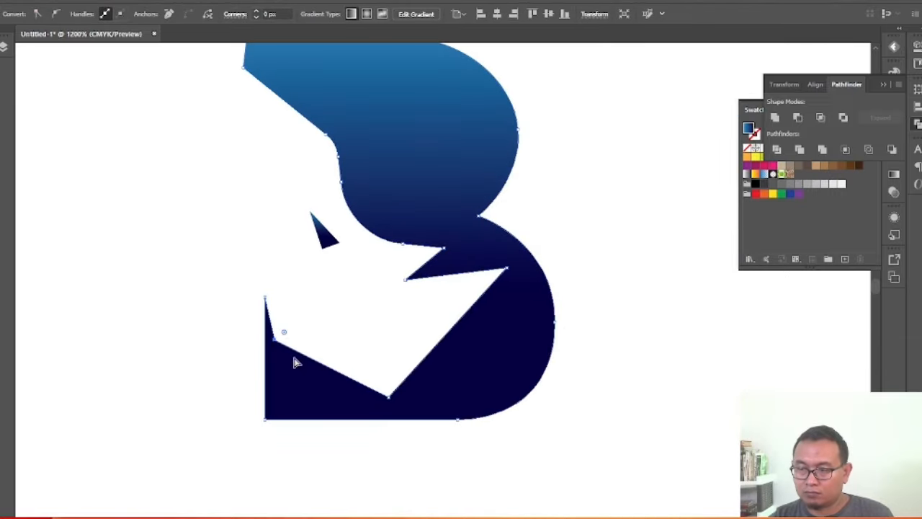
{"action": "left_click_drag", "start_coordinate": [390, 398], "coordinate": [372, 386]}
{"action": "mouse_move", "coordinate": [274, 338]}
{"action": "left_mouse_down"}
{"action": "mouse_move", "coordinate": [311, 358]}
{"action": "mouse_move", "coordinate": [279, 332]}
{"action": "left_mouse_up"}
Round the bottom tip of the face cut-out slightly.
{"action": "left_click", "coordinate": [299, 244]}
{"action": "left_click", "coordinate": [372, 386]}
{"action": "left_click_drag", "start_coordinate": [372, 377], "coordinate": [368, 354]}
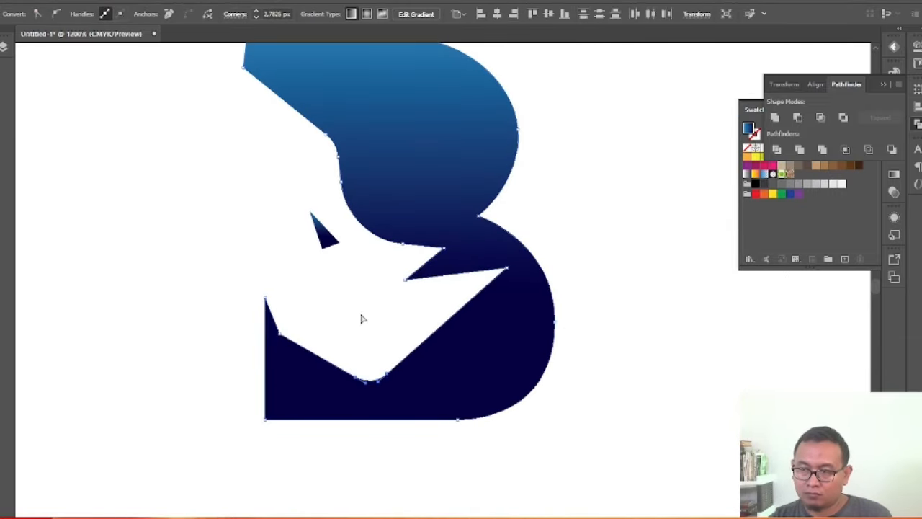
{"action": "left_click", "coordinate": [361, 316]}
Round the lower-left corner of the triangular eye into a smooth curve.
{"action": "left_click", "coordinate": [325, 239]}
{"action": "scroll", "coordinate": [325, 238], "scroll_direction": "up", "scroll_amount": 3}
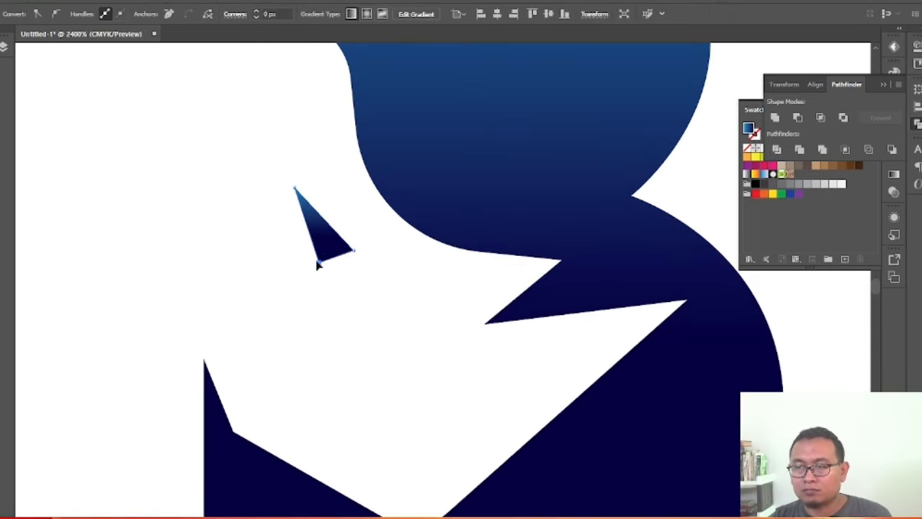
{"action": "left_click_drag", "start_coordinate": [321, 237], "coordinate": [327, 222]}
{"action": "left_click", "coordinate": [394, 271]}
{"action": "scroll", "coordinate": [392, 272], "scroll_direction": "down", "scroll_amount": 3}
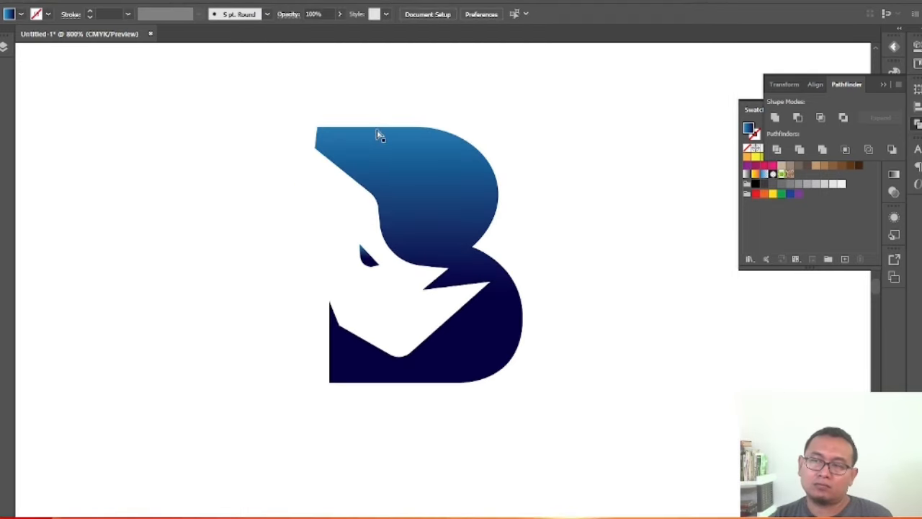
Move the B's lower-left corner outward and nudge the anchors of both bowls and their junction slightly up and left.
{"action": "left_click_drag", "start_coordinate": [342, 363], "coordinate": [344, 362]}
{"action": "key", "text": "shift+Left"}
{"action": "left_click_drag", "start_coordinate": [451, 395], "coordinate": [536, 294]}
{"action": "left_click_drag", "start_coordinate": [502, 232], "coordinate": [460, 259]}
{"action": "key", "text": "Up"}
{"action": "left_click_drag", "start_coordinate": [520, 173], "coordinate": [482, 206]}
{"action": "key", "text": "Left"}
{"action": "key", "text": "Up"}
{"action": "left_click_drag", "start_coordinate": [557, 301], "coordinate": [520, 348]}
{"action": "left_click_drag", "start_coordinate": [422, 410], "coordinate": [480, 375]}
{"action": "left_click", "coordinate": [364, 111]}
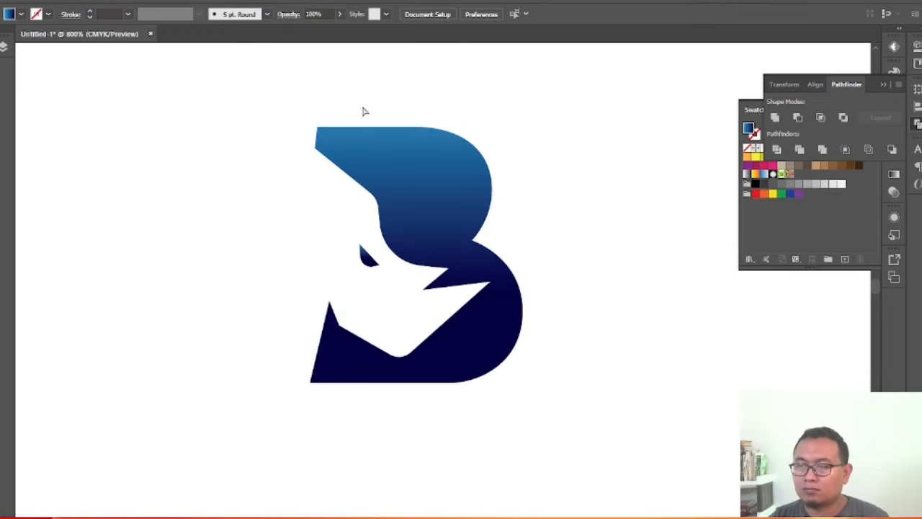
{"action": "left_click_drag", "start_coordinate": [335, 176], "coordinate": [315, 157]}
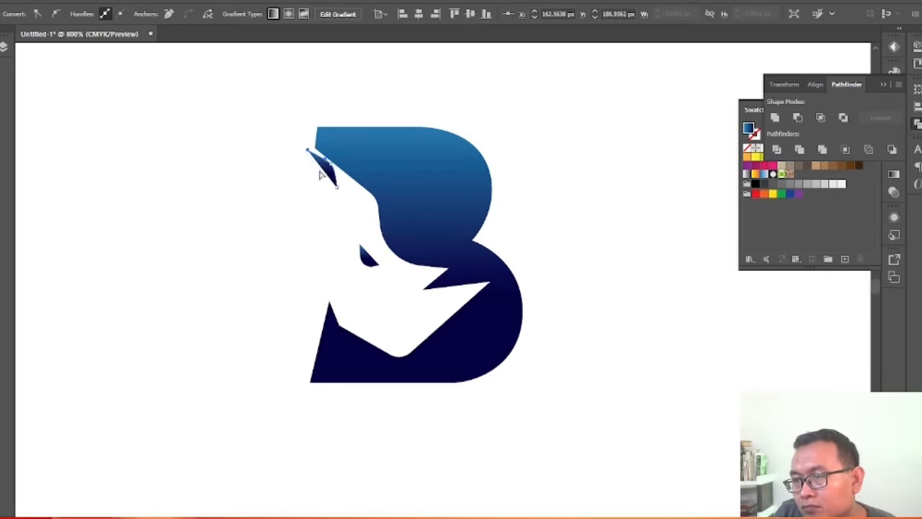
{"action": "key", "text": "Delete"}
{"action": "key", "text": "Delete"}
Try drawing a hollow curved leaf shape beside the B's upper-left slanted edge, and delete it.
{"action": "key", "text": "p"}
{"action": "left_click_drag", "start_coordinate": [336, 188], "coordinate": [328, 167]}
{"action": "left_click_drag", "start_coordinate": [308, 154], "coordinate": [299, 152]}
{"action": "left_click", "coordinate": [308, 155]}
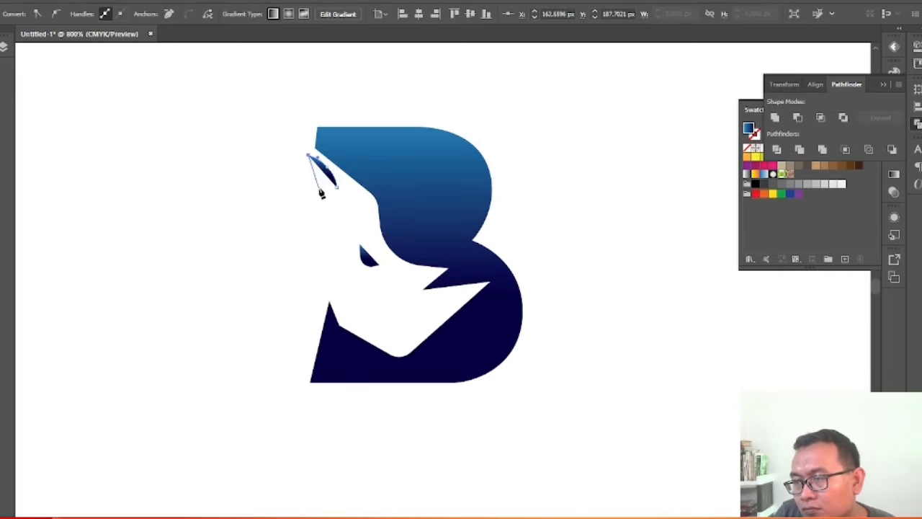
{"action": "scroll", "coordinate": [336, 189], "scroll_direction": "up", "scroll_amount": 3}
{"action": "left_click_drag", "start_coordinate": [300, 123], "coordinate": [301, 123]}
{"action": "left_click", "coordinate": [288, 143]}
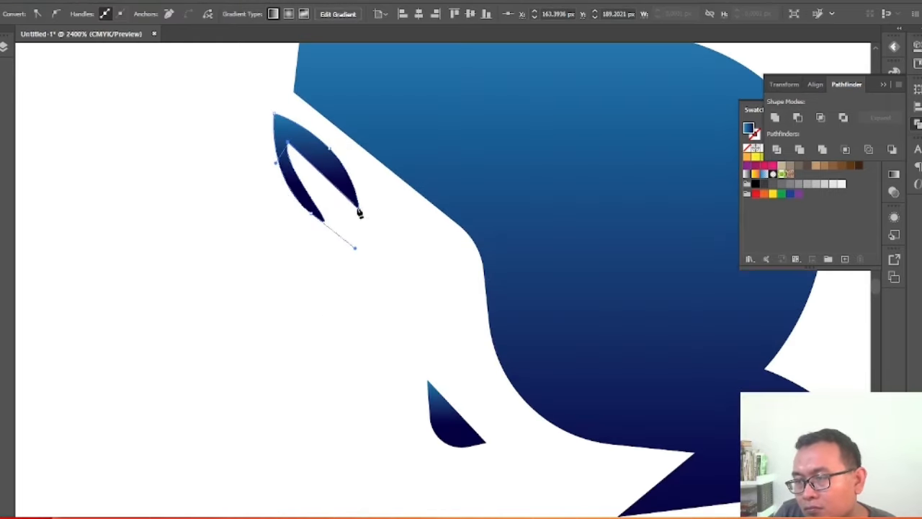
{"action": "left_click_drag", "start_coordinate": [359, 209], "coordinate": [384, 270]}
{"action": "left_click", "coordinate": [34, 96], "text": "ctrl"}
{"action": "scroll", "coordinate": [281, 280], "scroll_direction": "down", "scroll_amount": 3}
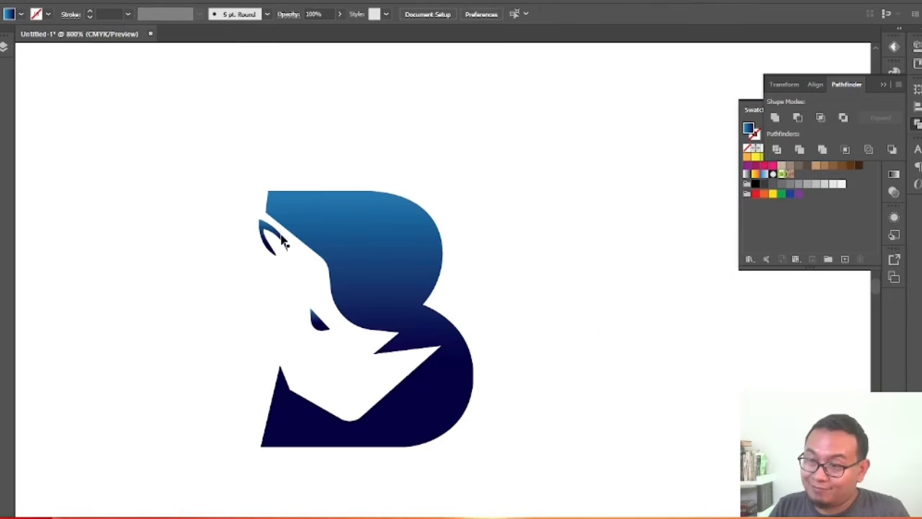
{"action": "left_click_drag", "start_coordinate": [270, 230], "coordinate": [241, 264]}
{"action": "key", "text": "Delete"}
Nudge the lower-left spike's tip and its neighbouring inner corner left and up.
{"action": "scroll", "coordinate": [294, 340], "scroll_direction": "up", "scroll_amount": 1}
{"action": "left_click", "coordinate": [270, 412]}
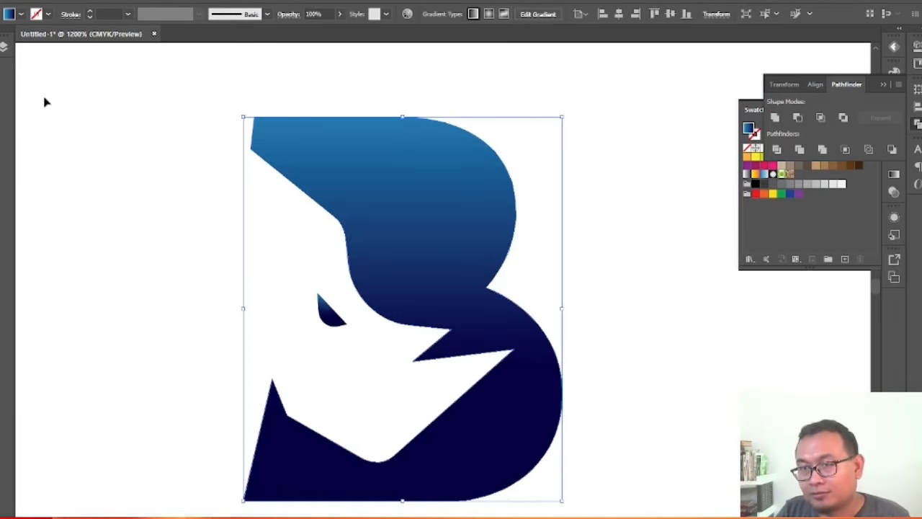
{"action": "key", "text": "a"}
{"action": "left_click_drag", "start_coordinate": [175, 287], "coordinate": [295, 391]}
{"action": "key", "text": "Left"}
{"action": "key", "text": "Left"}
{"action": "key", "text": "Left"}
{"action": "key", "text": "Right"}
{"action": "key", "text": "Right"}
{"action": "key", "text": "Up"}
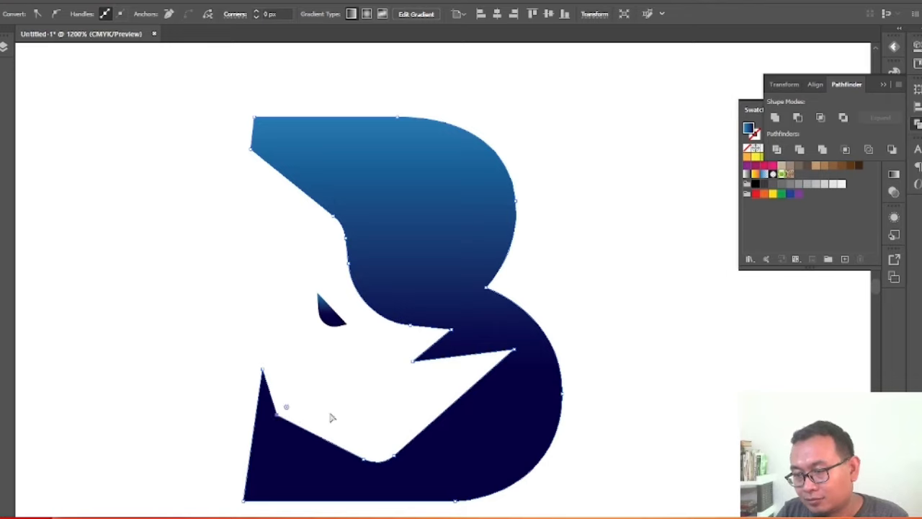
{"action": "key", "text": "Up"}
Replace the rounded bottom tip of the face cut-out with a single sharp point and bow its left-hand lower edge into a curve.
{"action": "left_click", "coordinate": [373, 458]}
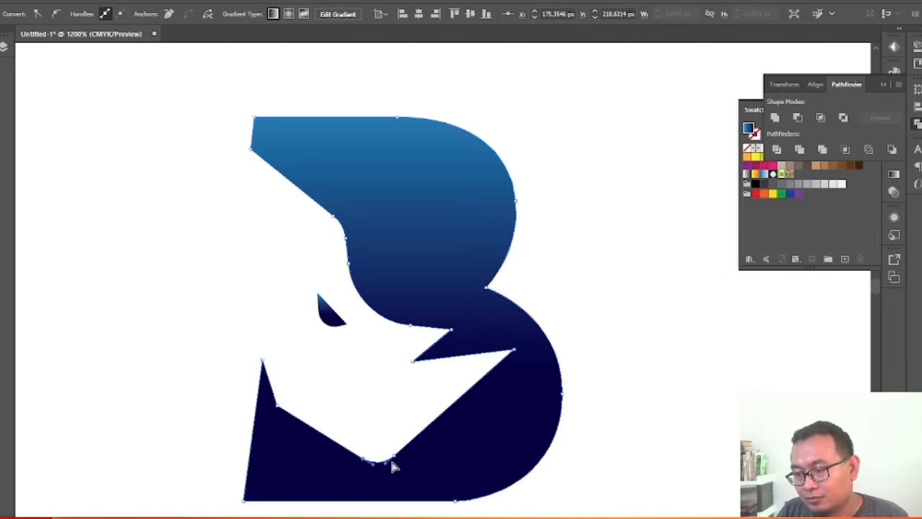
{"action": "left_click", "coordinate": [169, 14]}
{"action": "left_click_drag", "start_coordinate": [393, 455], "coordinate": [356, 429]}
{"action": "left_click", "coordinate": [277, 405]}
{"action": "left_click", "coordinate": [380, 460]}
{"action": "key", "text": "Left"}
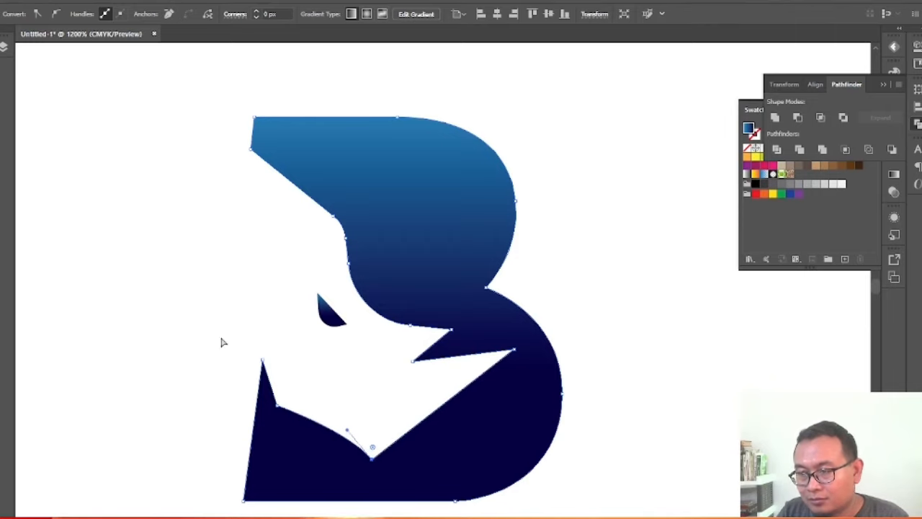
Nudge the lower-left spike and its inner corner left and up, and move the B's bottom-left corner left.
{"action": "left_click_drag", "start_coordinate": [221, 338], "coordinate": [284, 406]}
{"action": "key", "text": "Left"}
{"action": "key", "text": "Up"}
{"action": "left_click_drag", "start_coordinate": [220, 477], "coordinate": [279, 505]}
{"action": "key", "text": "Left"}
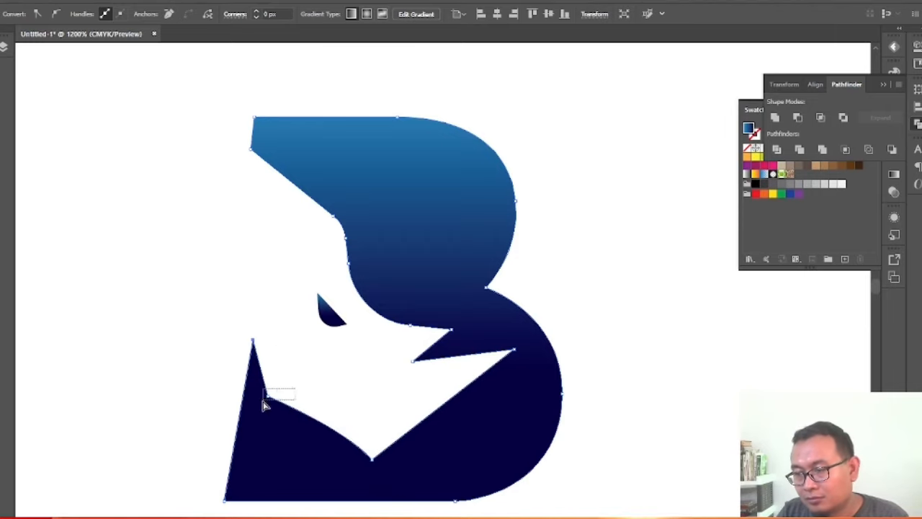
Reposition and round the inner corner beside the lower-left spike of the B.
{"action": "left_click_drag", "start_coordinate": [264, 405], "coordinate": [264, 387]}
{"action": "key", "text": "Right"}
{"action": "key", "text": "Right"}
{"action": "key", "text": "Down"}
Adjust the B's upper-left points so that the short edge slants more strongly.
{"action": "left_click_drag", "start_coordinate": [281, 177], "coordinate": [291, 178]}
{"action": "key", "text": "Down"}
{"action": "key", "text": "Left"}
{"action": "key", "text": "Right"}
{"action": "key", "text": "Left"}
{"action": "left_click", "coordinate": [319, 216]}
{"action": "scroll", "coordinate": [417, 252], "scroll_direction": "down", "scroll_amount": 1}
{"action": "left_click_drag", "start_coordinate": [360, 324], "coordinate": [337, 294]}
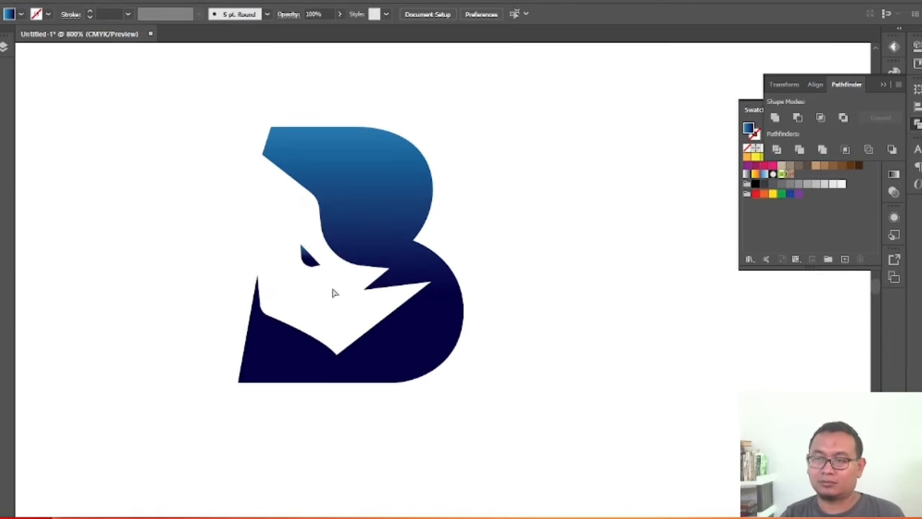
Select the whole B with its eye and fill it with a dark brown swatch.
{"action": "left_click_drag", "start_coordinate": [276, 232], "coordinate": [311, 268]}
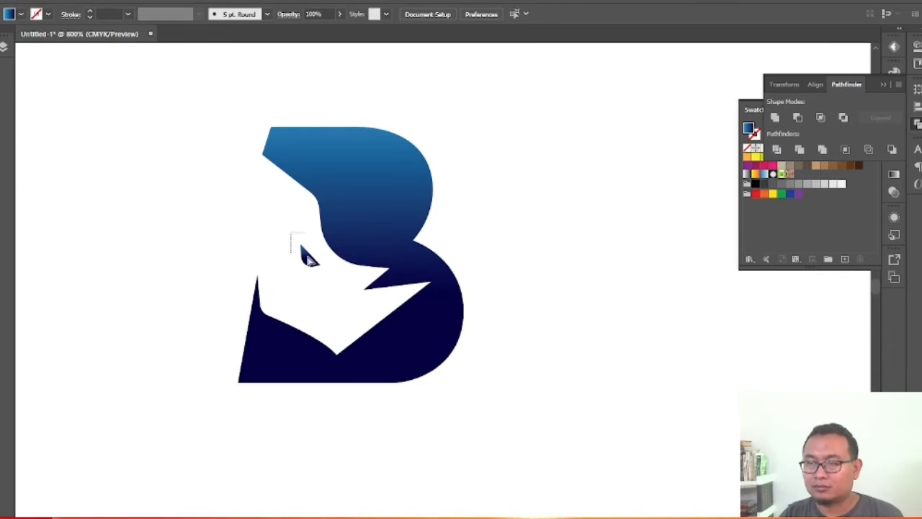
{"action": "left_click_drag", "start_coordinate": [189, 57], "coordinate": [531, 418]}
{"action": "left_click", "coordinate": [882, 85]}
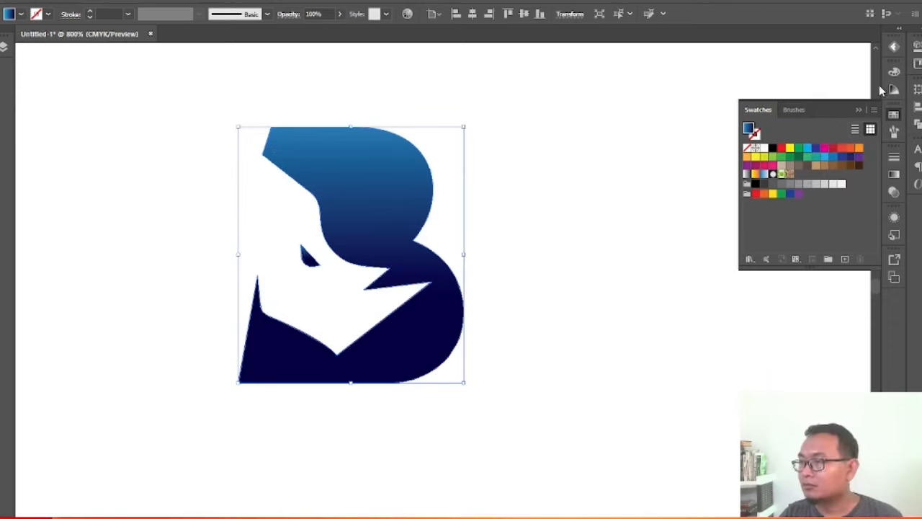
{"action": "left_click", "coordinate": [796, 186]}
{"action": "left_click", "coordinate": [757, 185]}
{"action": "left_click", "coordinate": [765, 184]}
{"action": "left_click", "coordinate": [782, 185]}
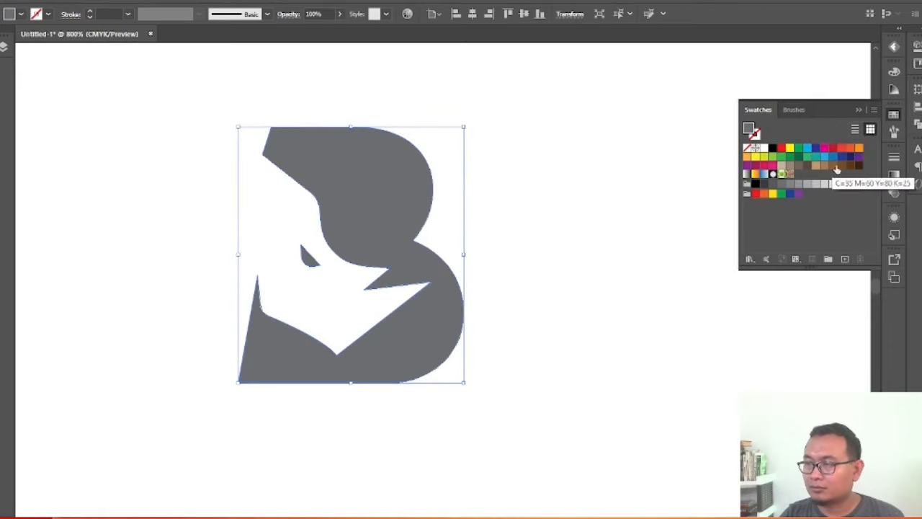
{"action": "left_click", "coordinate": [841, 165]}
{"action": "left_click", "coordinate": [850, 167]}
Move the brown B with its eye next to the skyline A and enlarge it slightly.
{"action": "left_click_drag", "start_coordinate": [558, 111], "coordinate": [358, 328]}
{"action": "key", "text": "a"}
{"action": "key", "text": "v"}
{"action": "left_click", "coordinate": [518, 264]}
{"action": "scroll", "coordinate": [515, 264], "scroll_direction": "down", "scroll_amount": 3}
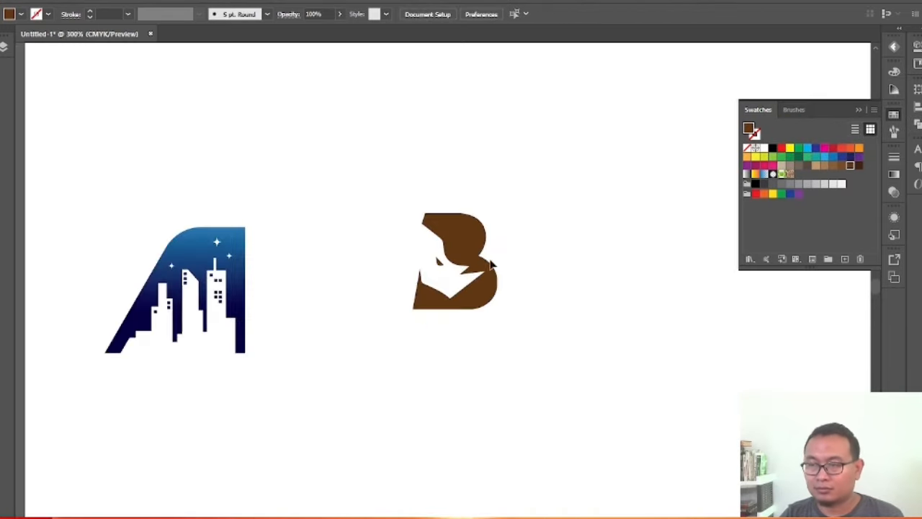
{"action": "left_click_drag", "start_coordinate": [473, 247], "coordinate": [327, 285]}
{"action": "left_click_drag", "start_coordinate": [352, 252], "coordinate": [367, 235]}
{"action": "left_click", "coordinate": [499, 249]}
{"action": "scroll", "coordinate": [346, 330], "scroll_direction": "down", "scroll_amount": 1}
Examine the anchor points on the B's lower bowl and at the junction of the two bowls.
{"action": "scroll", "coordinate": [344, 328], "scroll_direction": "up", "scroll_amount": 3}
{"action": "left_click", "coordinate": [344, 329]}
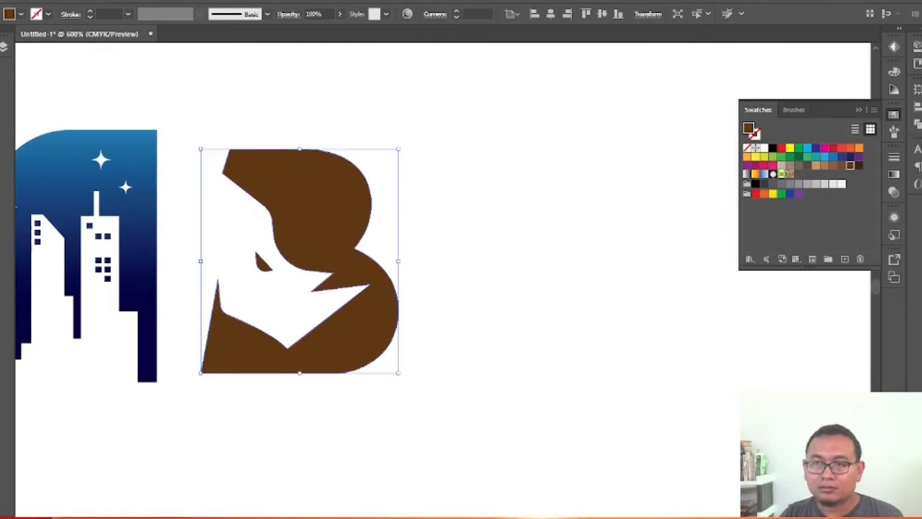
{"action": "key", "text": "a"}
{"action": "left_click", "coordinate": [398, 311]}
{"action": "left_click", "coordinate": [355, 249]}
{"action": "left_click", "coordinate": [451, 211]}
Examine the comet-shaped C sketch among the reference letter concepts.
{"action": "scroll", "coordinate": [266, 297], "scroll_direction": "down", "scroll_amount": 3}
{"action": "scroll", "coordinate": [335, 295], "scroll_direction": "up", "scroll_amount": 2}
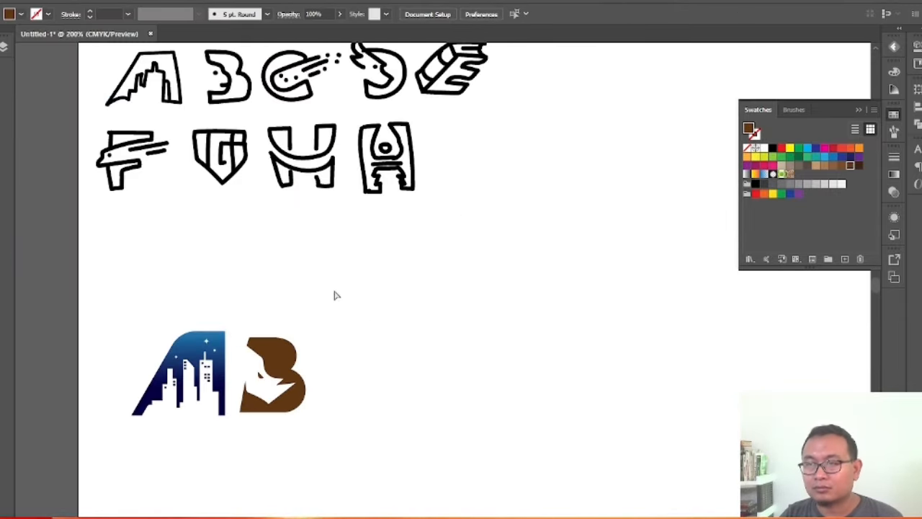
{"action": "scroll", "coordinate": [358, 420], "scroll_direction": "up", "scroll_amount": 1}
{"action": "scroll", "coordinate": [358, 423], "scroll_direction": "up", "scroll_amount": 14}
{"action": "scroll", "coordinate": [359, 423], "scroll_direction": "down", "scroll_amount": 15}
{"action": "scroll", "coordinate": [379, 397], "scroll_direction": "up", "scroll_amount": 16}
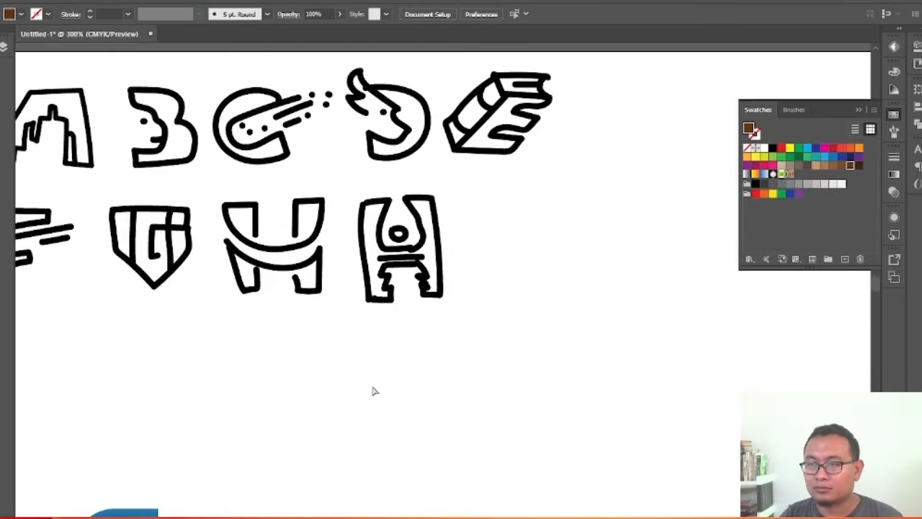
{"action": "scroll", "coordinate": [373, 392], "scroll_direction": "down", "scroll_amount": 15}
{"action": "scroll", "coordinate": [341, 370], "scroll_direction": "up", "scroll_amount": 1}
Start a brown C beside the B with the Pen tool: flat top, curved back, flat base and vertical lower end.
{"action": "left_click", "coordinate": [314, 286]}
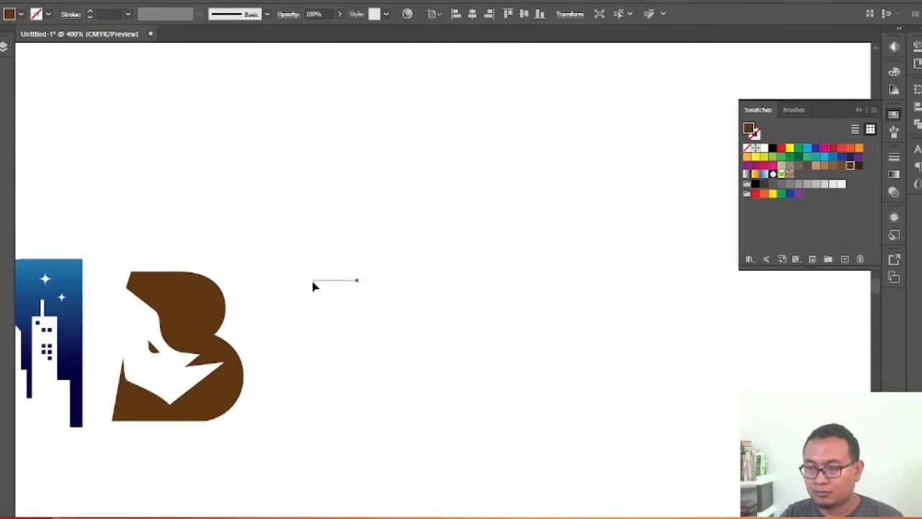
{"action": "left_click_drag", "start_coordinate": [312, 281], "coordinate": [280, 280]}
{"action": "left_click_drag", "start_coordinate": [260, 348], "coordinate": [260, 379]}
{"action": "scroll", "coordinate": [288, 411], "scroll_direction": "down", "scroll_amount": 3}
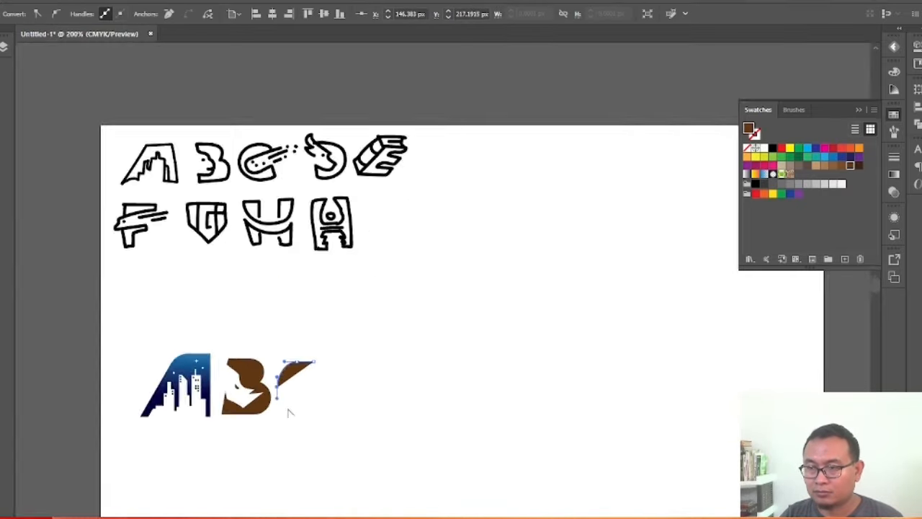
{"action": "scroll", "coordinate": [288, 412], "scroll_direction": "up", "scroll_amount": 3}
{"action": "left_click_drag", "start_coordinate": [339, 409], "coordinate": [353, 409]}
{"action": "left_click", "coordinate": [387, 409]}
{"action": "key", "text": "ctrl+z"}
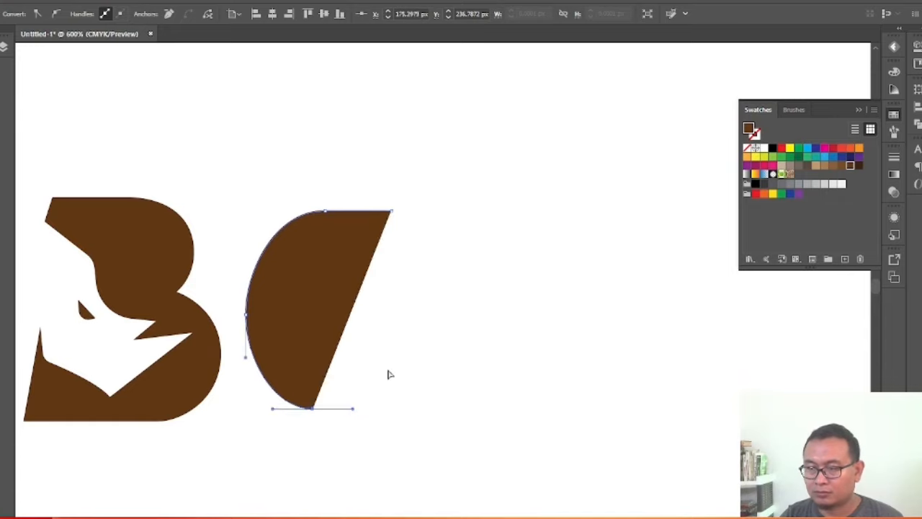
{"action": "left_click", "coordinate": [387, 408]}
{"action": "left_click", "coordinate": [386, 333]}
Continue the C's outline with a slanted lower inner edge, a rounded comet head and a short spike.
{"action": "left_click_drag", "start_coordinate": [319, 360], "coordinate": [280, 344]}
{"action": "left_click_drag", "start_coordinate": [295, 290], "coordinate": [296, 289]}
{"action": "key", "text": "ctrl+z"}
{"action": "scroll", "coordinate": [268, 279], "scroll_direction": "up", "scroll_amount": 1}
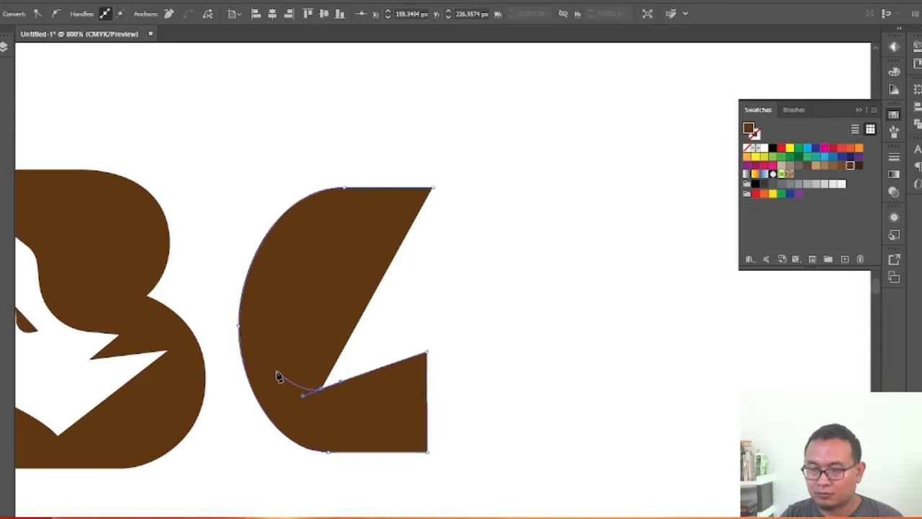
{"action": "left_click_drag", "start_coordinate": [281, 367], "coordinate": [276, 354]}
{"action": "left_click", "coordinate": [327, 337]}
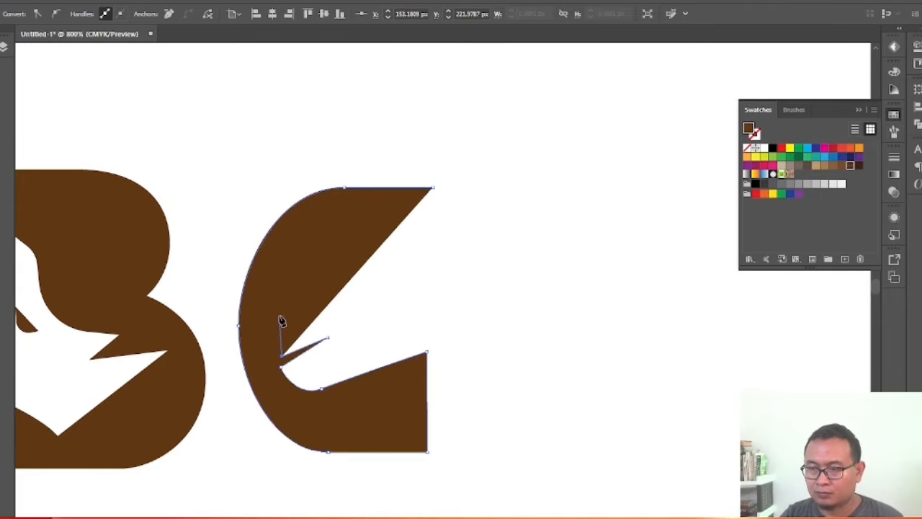
Finish the C's outline with a second inner spike, a long upper spike past the opening and a notched upper end.
{"action": "left_click_drag", "start_coordinate": [280, 317], "coordinate": [335, 254]}
{"action": "left_click", "coordinate": [398, 268]}
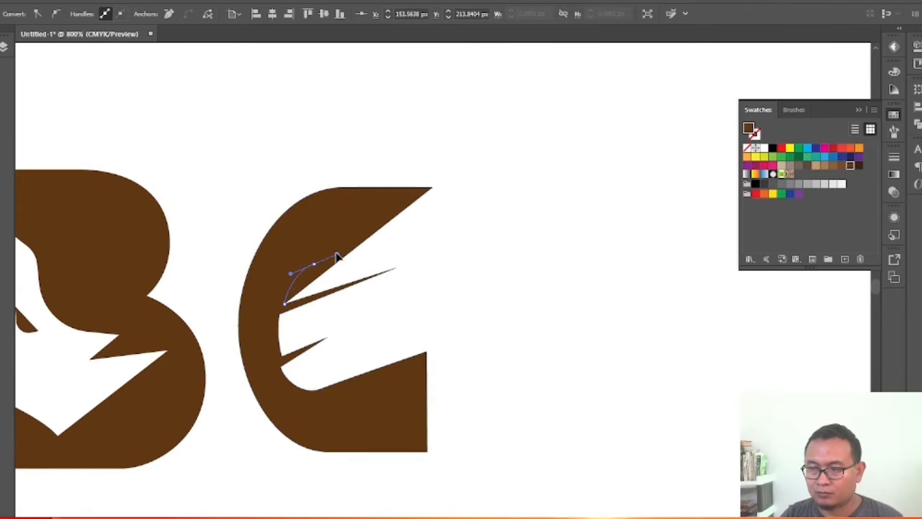
{"action": "left_click", "coordinate": [525, 204]}
{"action": "left_click", "coordinate": [391, 231]}
{"action": "left_click", "coordinate": [428, 192]}
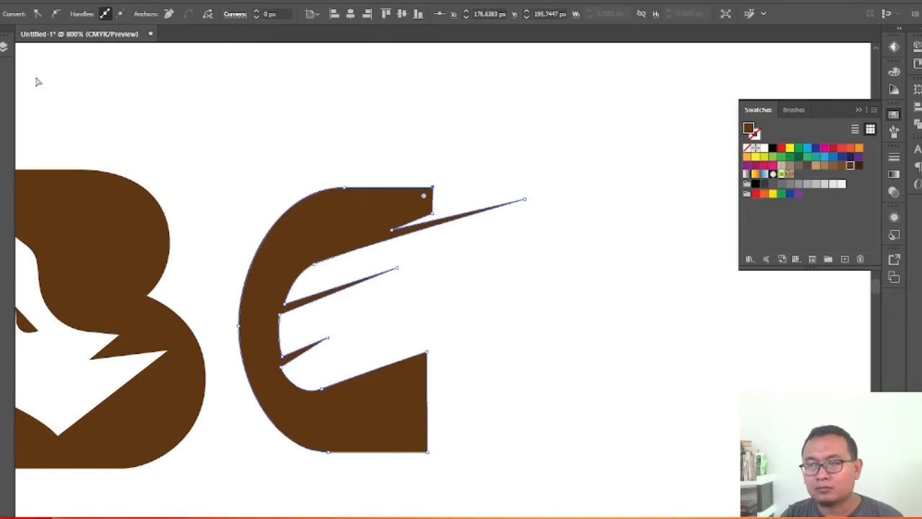
Adjust the points and handles between the two inner spikes to round that part of the comet head.
{"action": "scroll", "coordinate": [409, 428], "scroll_direction": "up", "scroll_amount": 2}
{"action": "left_click_drag", "start_coordinate": [153, 308], "coordinate": [157, 299]}
{"action": "left_click", "coordinate": [150, 249]}
{"action": "left_click_drag", "start_coordinate": [151, 255], "coordinate": [128, 252]}
{"action": "left_click_drag", "start_coordinate": [155, 286], "coordinate": [153, 286]}
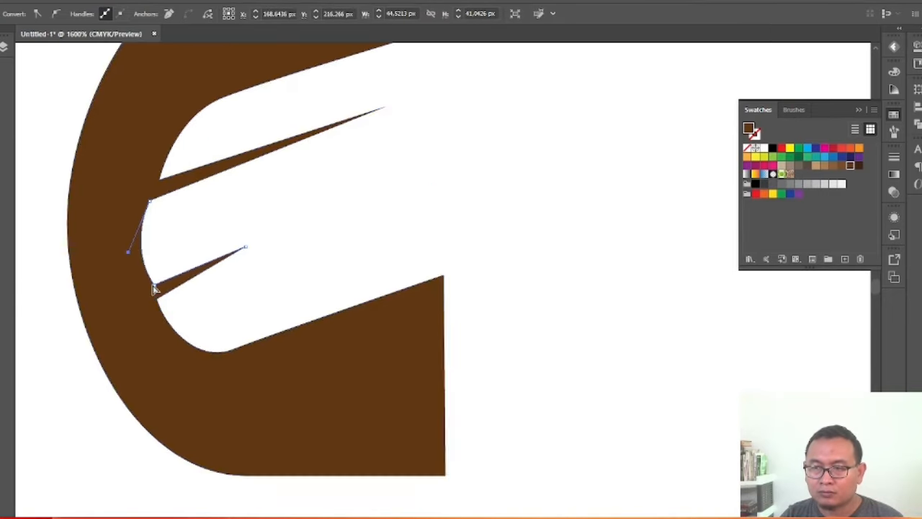
Reshape the rounded lower curve of the comet head so that it flows smoothly into the slanted inner edge.
{"action": "left_click", "coordinate": [157, 298]}
{"action": "left_click_drag", "start_coordinate": [234, 351], "coordinate": [270, 337]}
{"action": "left_click_drag", "start_coordinate": [157, 299], "coordinate": [184, 334]}
{"action": "left_click", "coordinate": [250, 280]}
Smooth the comet head's upper inner curve above the longer inner spike.
{"action": "scroll", "coordinate": [251, 280], "scroll_direction": "down", "scroll_amount": 2}
{"action": "scroll", "coordinate": [231, 202], "scroll_direction": "up", "scroll_amount": 3}
{"action": "left_click", "coordinate": [157, 291]}
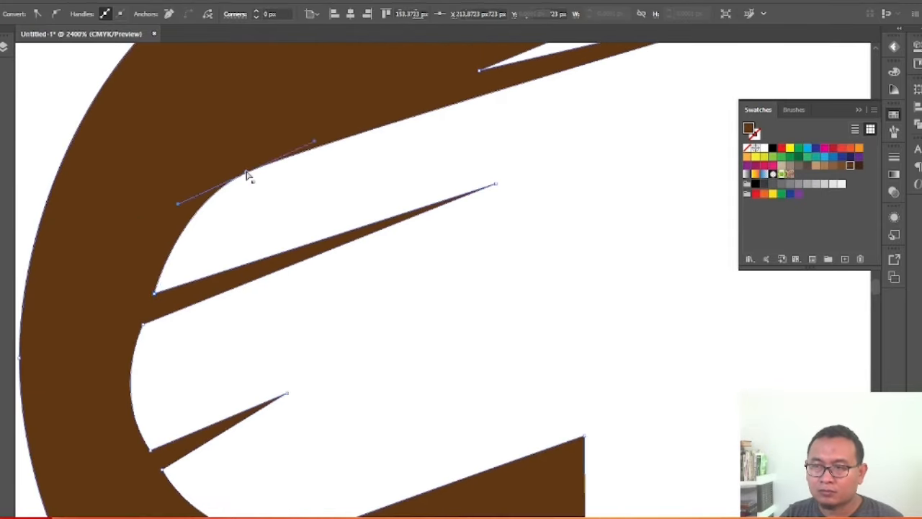
{"action": "left_click_drag", "start_coordinate": [246, 172], "coordinate": [281, 170]}
{"action": "left_click_drag", "start_coordinate": [214, 202], "coordinate": [183, 214]}
{"action": "left_click", "coordinate": [290, 222]}
Try to adjust a point on the comet head's inner edge, and undo the change.
{"action": "scroll", "coordinate": [181, 308], "scroll_direction": "down", "scroll_amount": 3}
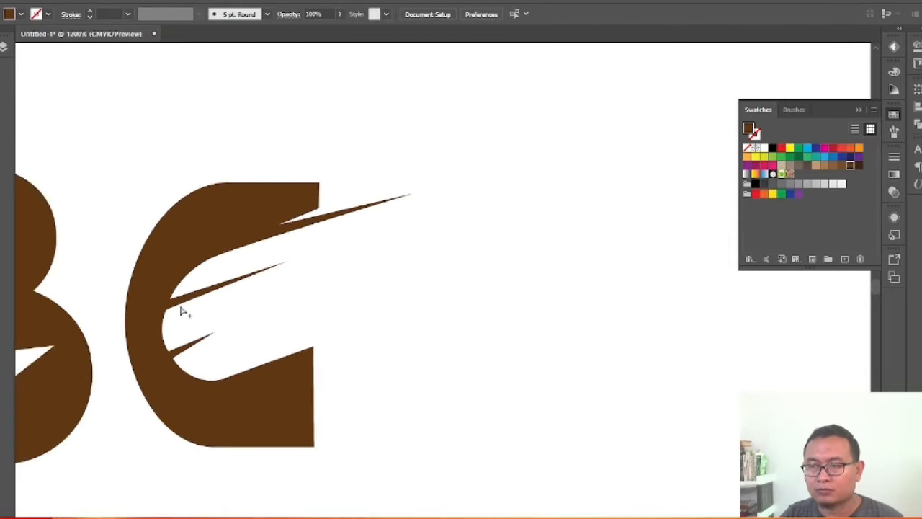
{"action": "scroll", "coordinate": [181, 310], "scroll_direction": "up", "scroll_amount": 2}
{"action": "left_click", "coordinate": [135, 367]}
{"action": "left_click_drag", "start_coordinate": [146, 382], "coordinate": [141, 367]}
{"action": "key", "text": "ctrl+z"}
{"action": "left_click", "coordinate": [195, 339]}
{"action": "scroll", "coordinate": [190, 338], "scroll_direction": "down", "scroll_amount": 2}
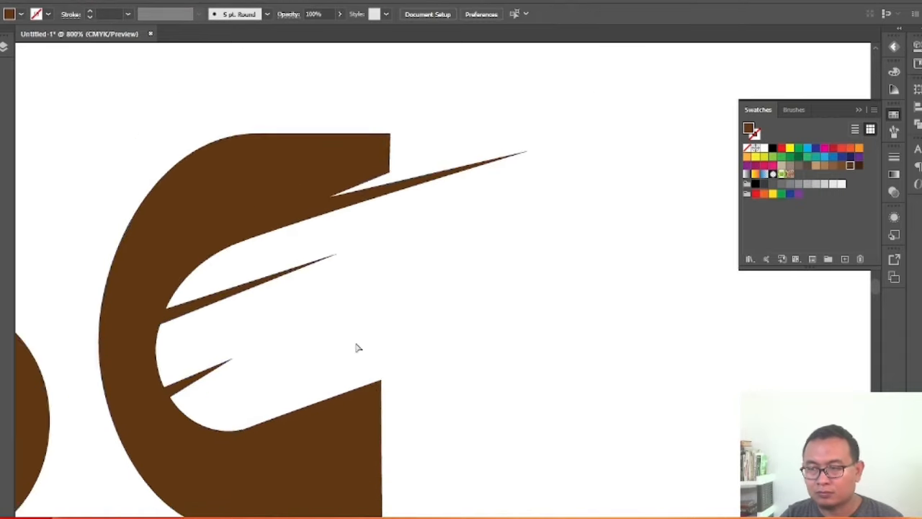
Add an anchor point on the C's lower right edge and pull the corner outward into a sharp tip.
{"action": "left_click", "coordinate": [313, 371]}
{"action": "key", "text": "p"}
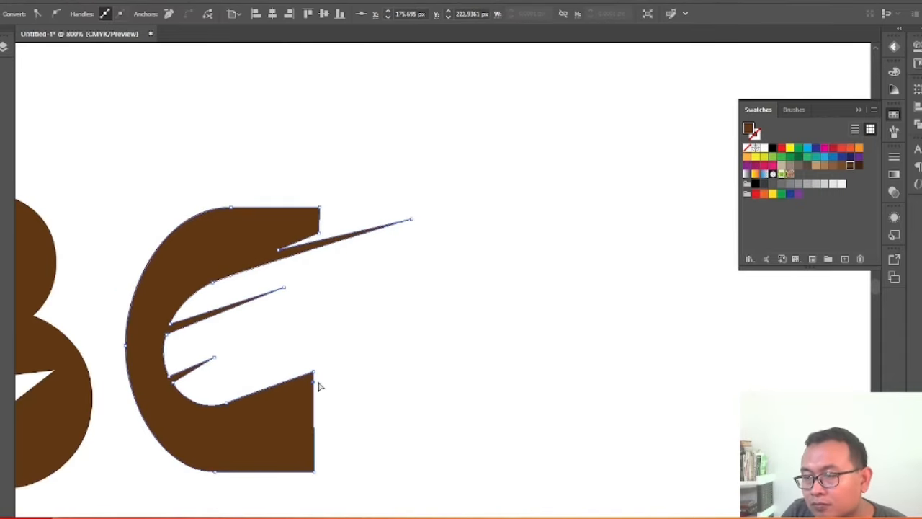
{"action": "left_click_drag", "start_coordinate": [314, 374], "coordinate": [338, 360]}
Shorten the C's top spike and refine its notch and the upper inner curve.
{"action": "left_click_drag", "start_coordinate": [412, 219], "coordinate": [363, 231]}
{"action": "left_click", "coordinate": [216, 288]}
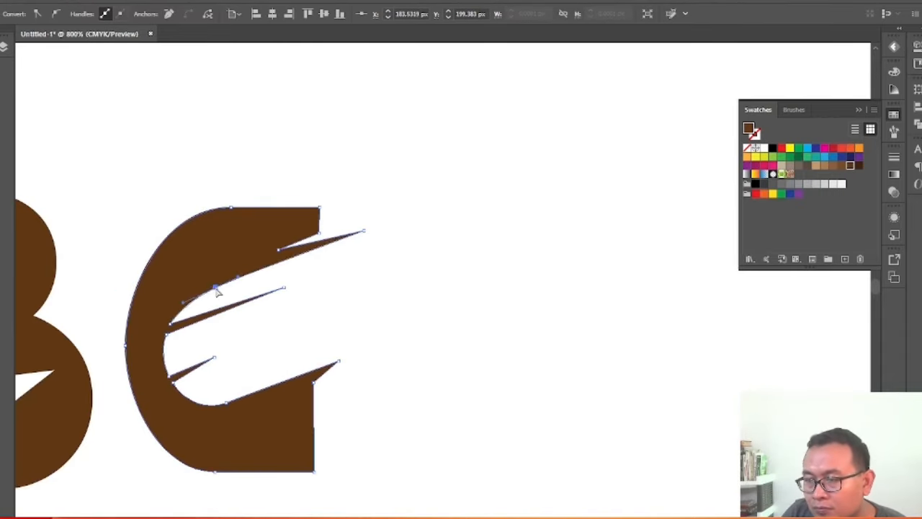
{"action": "left_click_drag", "start_coordinate": [216, 287], "coordinate": [213, 288]}
{"action": "left_click_drag", "start_coordinate": [364, 230], "coordinate": [366, 236]}
{"action": "left_click_drag", "start_coordinate": [278, 250], "coordinate": [280, 247]}
Right-align the end points of the C's upper and lower arms on one vertical line.
{"action": "left_click_drag", "start_coordinate": [335, 188], "coordinate": [310, 238]}
{"action": "left_click_drag", "start_coordinate": [312, 498], "coordinate": [333, 374]}
{"action": "left_click", "coordinate": [316, 15]}
{"action": "left_click", "coordinate": [336, 29]}
{"action": "left_click", "coordinate": [367, 13]}
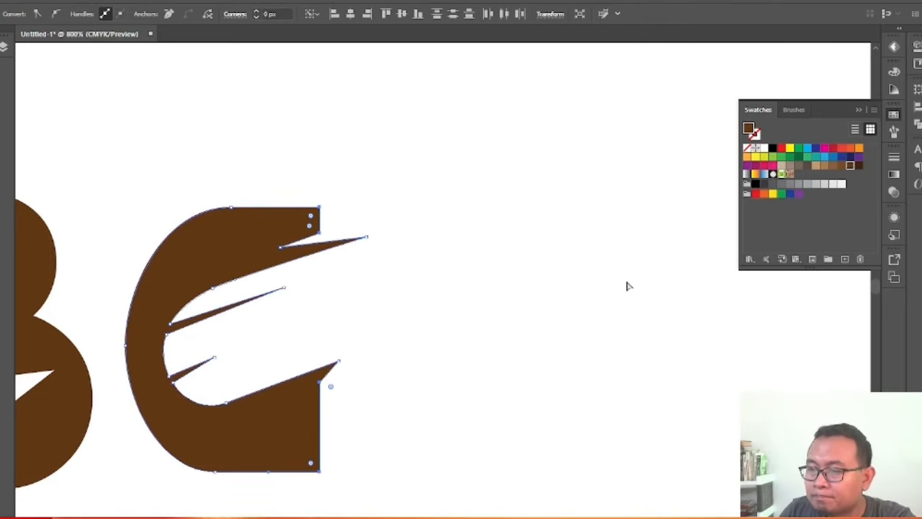
{"action": "left_click", "coordinate": [360, 160]}
Smooth the comet's lower inner curve, extend the lower arm's sharp tip and lengthen the lower inner spike.
{"action": "left_click", "coordinate": [258, 394]}
{"action": "left_click_drag", "start_coordinate": [216, 380], "coordinate": [234, 399]}
{"action": "left_click", "coordinate": [280, 362]}
{"action": "left_click_drag", "start_coordinate": [339, 361], "coordinate": [347, 351]}
{"action": "left_click_drag", "start_coordinate": [215, 357], "coordinate": [243, 350]}
{"action": "left_click", "coordinate": [180, 352]}
{"action": "left_click", "coordinate": [360, 350]}
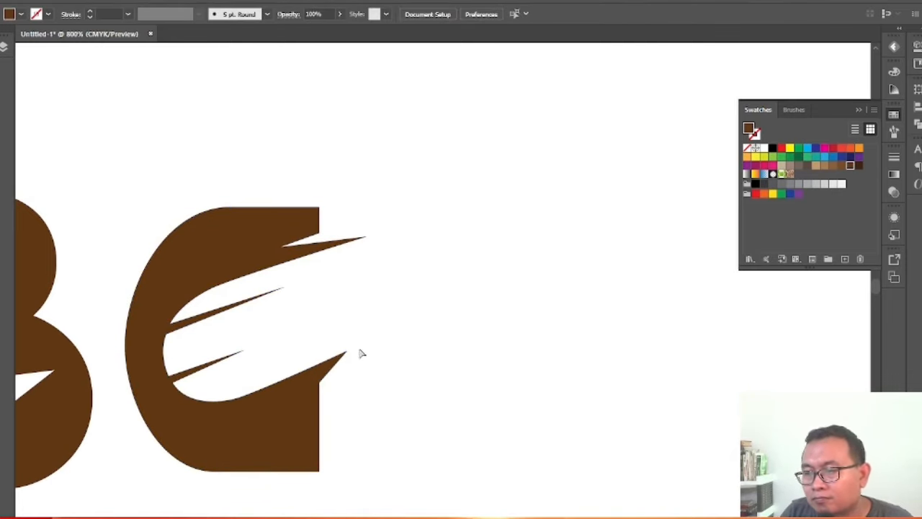
Try to draw a separate curved streak in the C's opening, and delete it.
{"action": "left_click", "coordinate": [300, 335]}
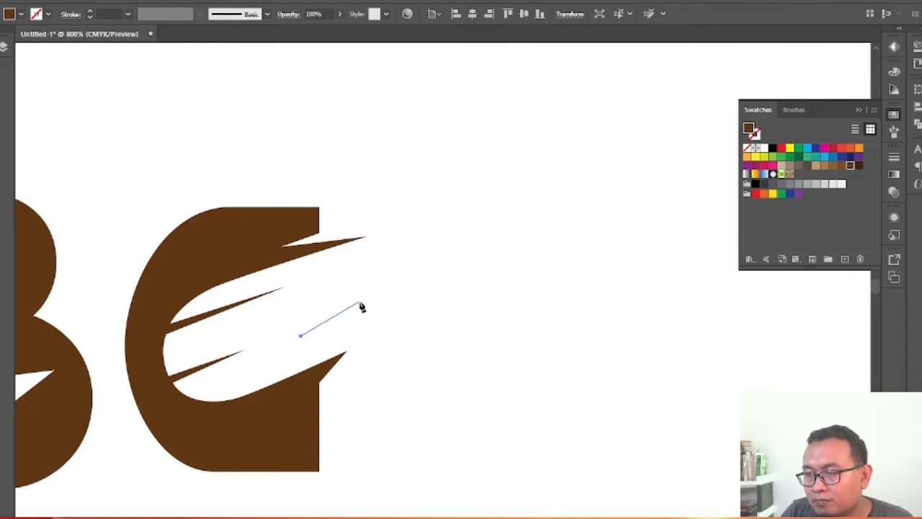
{"action": "left_click_drag", "start_coordinate": [360, 301], "coordinate": [387, 285]}
{"action": "left_click", "coordinate": [420, 287]}
{"action": "left_click_drag", "start_coordinate": [300, 335], "coordinate": [252, 347]}
{"action": "key", "text": "v"}
{"action": "left_click", "coordinate": [217, 174]}
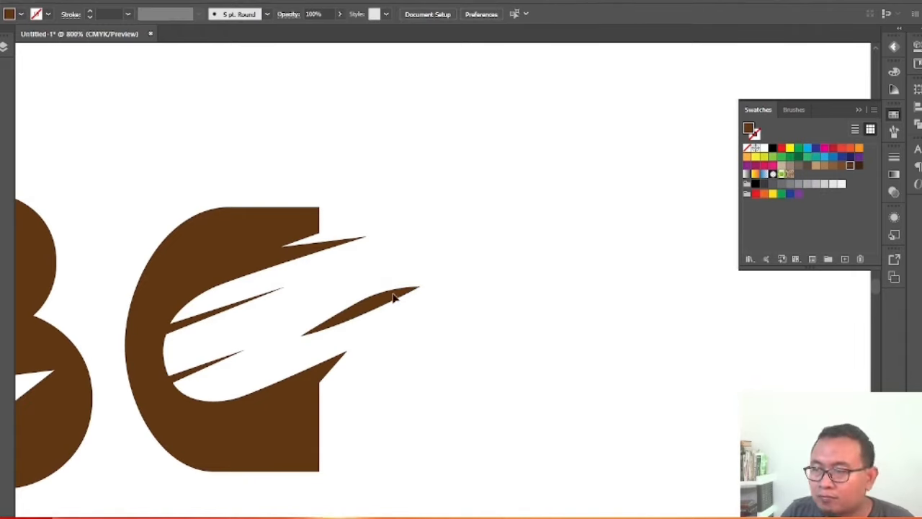
{"action": "left_click", "coordinate": [393, 298]}
{"action": "key", "text": "Delete"}
Draw a slim streak with a rounded lower end and a pointed upper end in the C's opening.
{"action": "scroll", "coordinate": [468, 242], "scroll_direction": "down", "scroll_amount": 4}
{"action": "scroll", "coordinate": [461, 243], "scroll_direction": "up", "scroll_amount": 3}
{"action": "scroll", "coordinate": [447, 317], "scroll_direction": "down", "scroll_amount": 1}
{"action": "scroll", "coordinate": [441, 391], "scroll_direction": "up", "scroll_amount": 4}
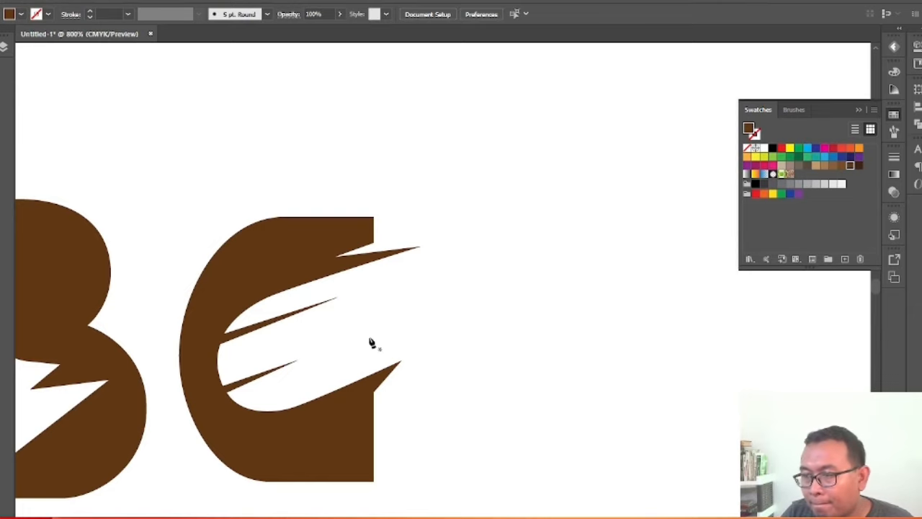
{"action": "left_click", "coordinate": [420, 297]}
{"action": "left_click_drag", "start_coordinate": [361, 358], "coordinate": [358, 355]}
{"action": "left_click", "coordinate": [420, 296]}
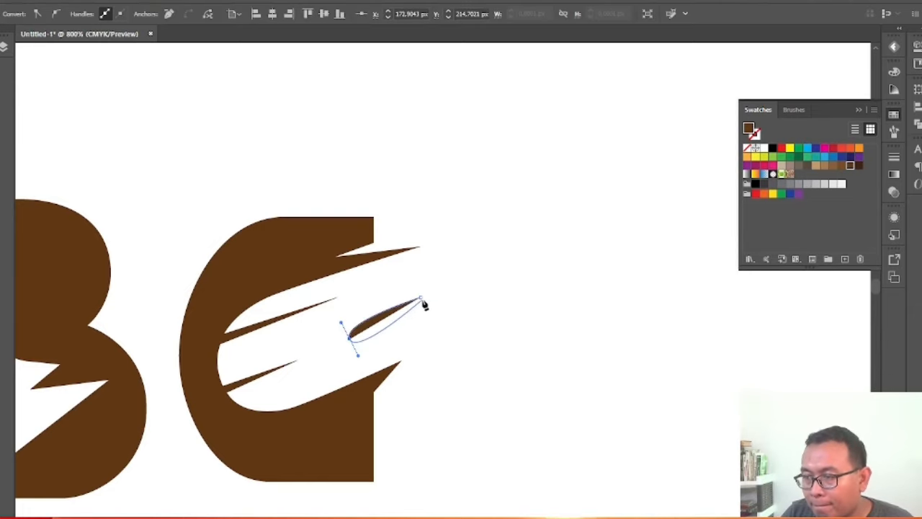
Slim the streak's rounded end and extend its pointed tip to the upper right.
{"action": "left_click_drag", "start_coordinate": [453, 287], "coordinate": [454, 286]}
{"action": "left_click_drag", "start_coordinate": [358, 355], "coordinate": [352, 350]}
{"action": "left_click", "coordinate": [435, 287]}
{"action": "left_click_drag", "start_coordinate": [454, 285], "coordinate": [458, 292]}
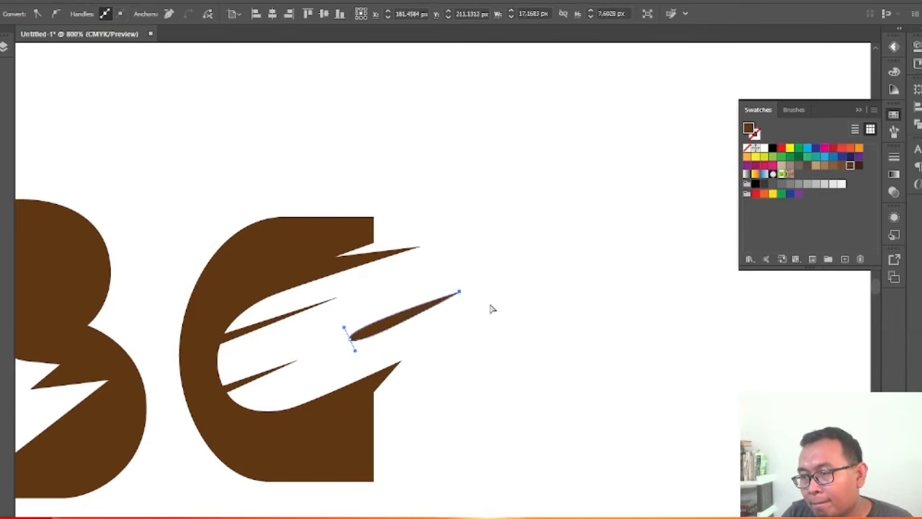
Place a copy of the streak up and to the right, below the C's top spike.
{"action": "left_click", "coordinate": [491, 306]}
{"action": "left_click_drag", "start_coordinate": [383, 324], "coordinate": [418, 274]}
{"action": "left_click", "coordinate": [423, 259]}
{"action": "scroll", "coordinate": [404, 243], "scroll_direction": "down", "scroll_amount": 4}
{"action": "scroll", "coordinate": [425, 249], "scroll_direction": "up", "scroll_amount": 4}
Shorten the upper streak by moving its pointed end inward.
{"action": "left_click", "coordinate": [366, 233]}
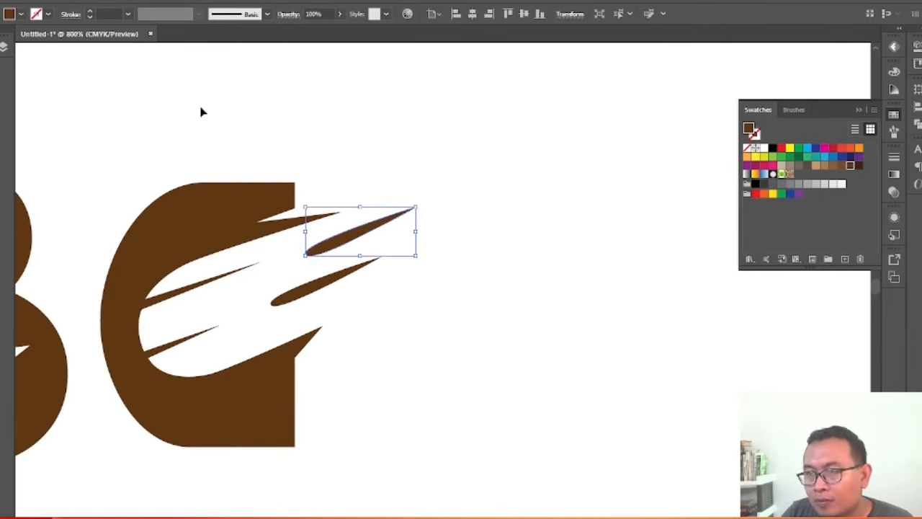
{"action": "key", "text": "a"}
{"action": "left_click", "coordinate": [304, 251]}
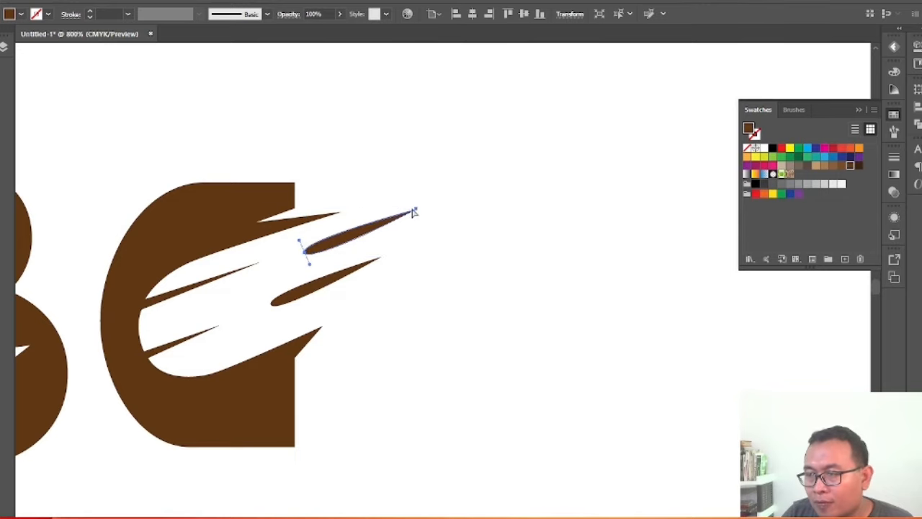
{"action": "left_click_drag", "start_coordinate": [376, 228], "coordinate": [375, 227]}
{"action": "left_click", "coordinate": [461, 237]}
{"action": "scroll", "coordinate": [410, 240], "scroll_direction": "down", "scroll_amount": 4}
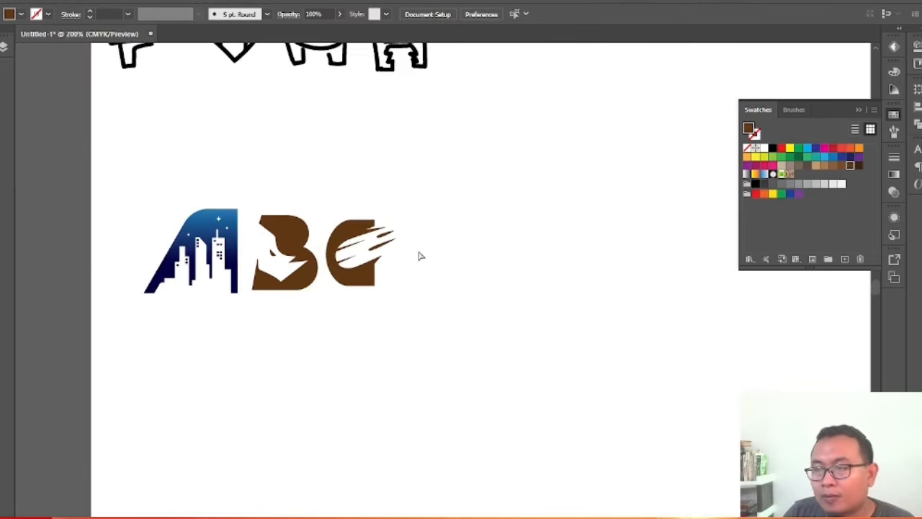
Draw a crater circle about 1.9 px in diameter in the lower part of the comet head.
{"action": "scroll", "coordinate": [419, 252], "scroll_direction": "up", "scroll_amount": 3}
{"action": "left_click_drag", "start_coordinate": [2, 112], "coordinate": [2, 144]}
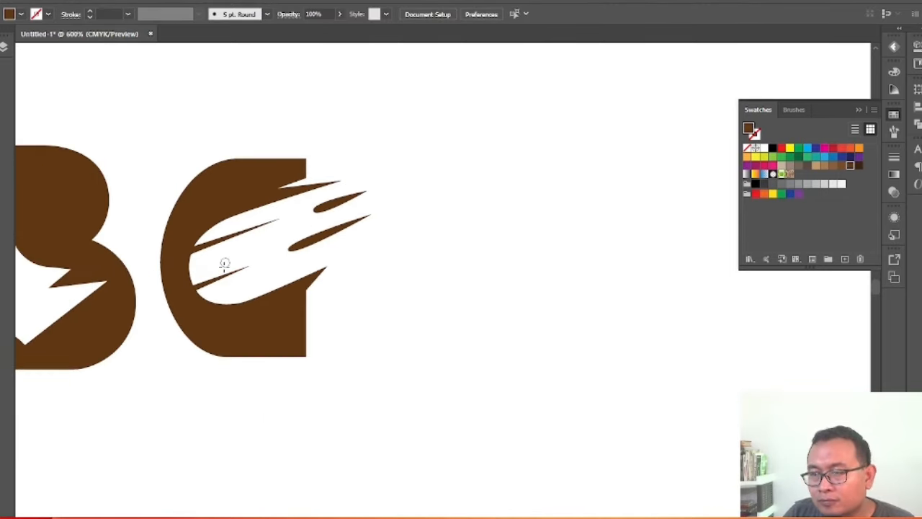
{"action": "key", "text": "v"}
{"action": "left_click_drag", "start_coordinate": [224, 266], "coordinate": [309, 342]}
{"action": "left_click", "coordinate": [512, 172]}
{"action": "scroll", "coordinate": [191, 262], "scroll_direction": "up", "scroll_amount": 3}
Duplicate the crater circle twice, one near the comet head's left edge and one between the inner spikes' tips.
{"action": "left_click", "coordinate": [291, 253]}
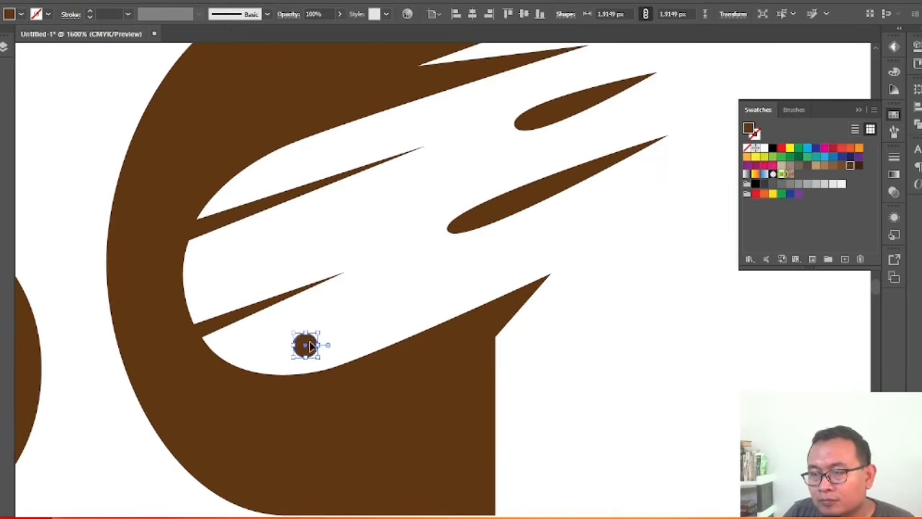
{"action": "left_click_drag", "start_coordinate": [255, 272], "coordinate": [228, 278]}
{"action": "left_click_drag", "start_coordinate": [215, 286], "coordinate": [324, 246]}
{"action": "left_click", "coordinate": [336, 194]}
{"action": "scroll", "coordinate": [336, 194], "scroll_direction": "down", "scroll_amount": 2}
{"action": "scroll", "coordinate": [328, 216], "scroll_direction": "up", "scroll_amount": 2}
Enlarge the crater circle between the inner spikes and shrink the one near the comet head's left edge.
{"action": "left_click", "coordinate": [332, 197]}
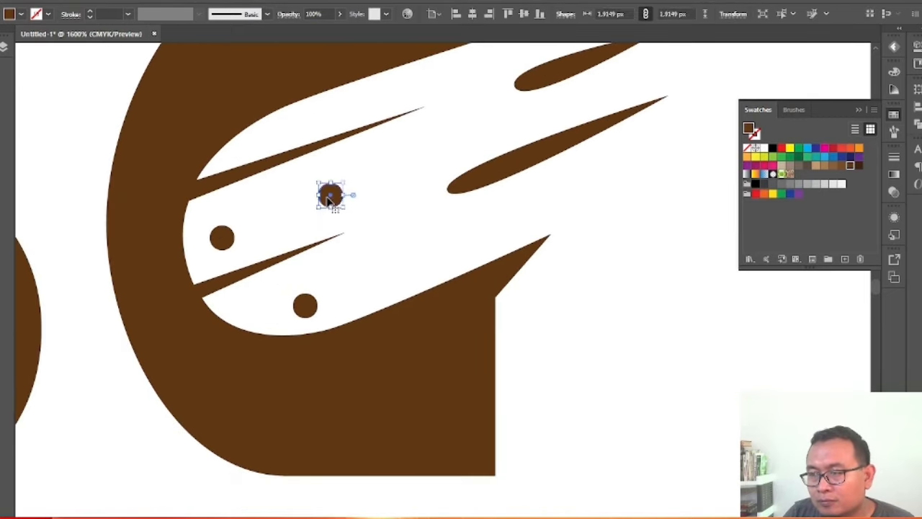
{"action": "left_click_drag", "start_coordinate": [343, 182], "coordinate": [354, 173]}
{"action": "left_click", "coordinate": [226, 241]}
{"action": "left_click_drag", "start_coordinate": [209, 226], "coordinate": [215, 231]}
{"action": "left_click", "coordinate": [281, 209]}
Add a fourth small crater circle to the right of the lower inner spike.
{"action": "scroll", "coordinate": [288, 217], "scroll_direction": "down", "scroll_amount": 3}
{"action": "scroll", "coordinate": [307, 276], "scroll_direction": "down", "scroll_amount": 2}
{"action": "scroll", "coordinate": [349, 202], "scroll_direction": "up", "scroll_amount": 3}
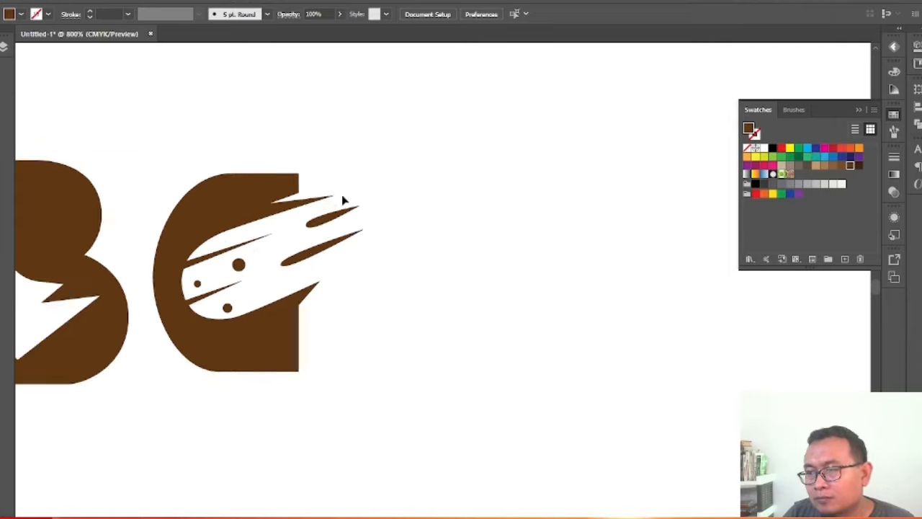
{"action": "left_click", "coordinate": [326, 229]}
{"action": "left_click", "coordinate": [356, 257]}
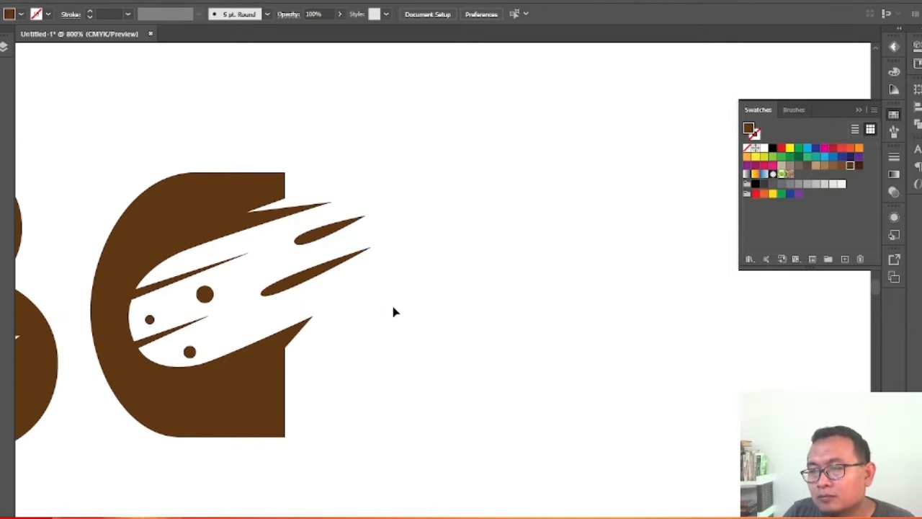
{"action": "scroll", "coordinate": [262, 284], "scroll_direction": "down", "scroll_amount": 2}
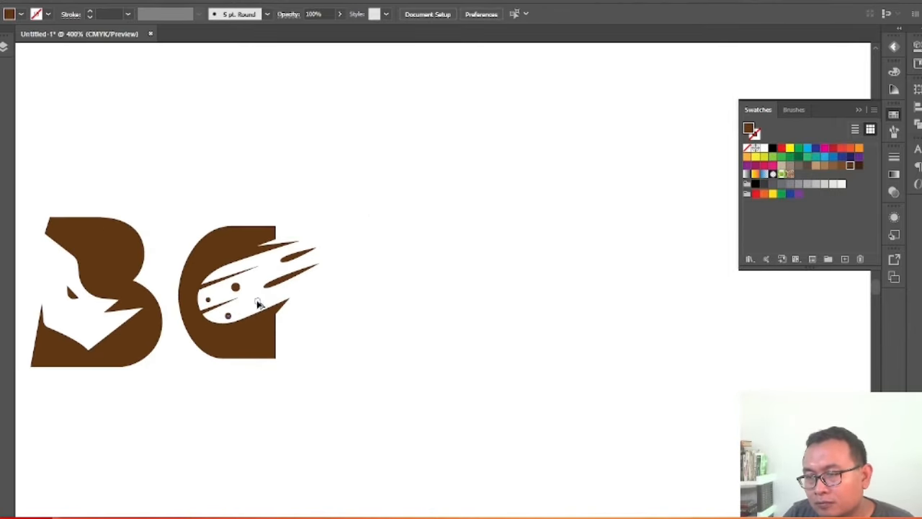
{"action": "left_click_drag", "start_coordinate": [258, 300], "coordinate": [252, 302]}
{"action": "left_click", "coordinate": [344, 262]}
{"action": "scroll", "coordinate": [380, 266], "scroll_direction": "down", "scroll_amount": 3}
{"action": "scroll", "coordinate": [258, 268], "scroll_direction": "up", "scroll_amount": 3}
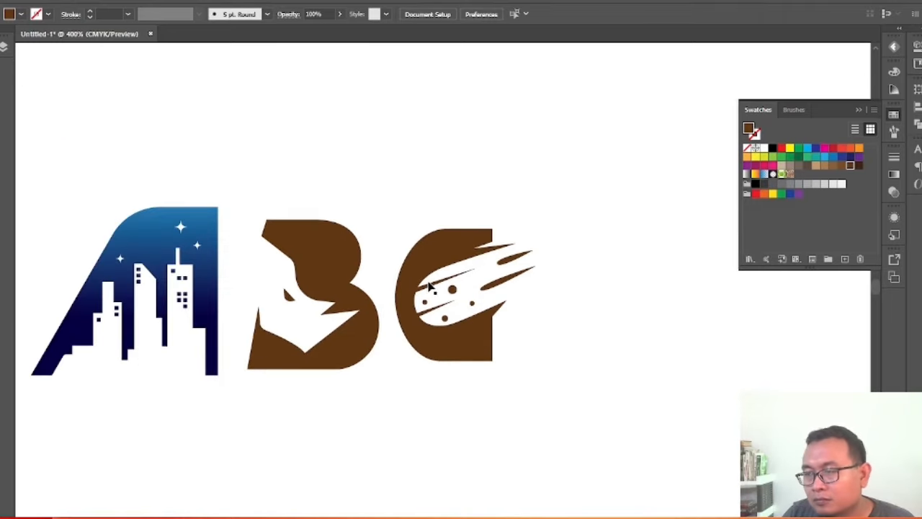
Draw a four-pointed star above the C and nudge its upper inner point toward the centre.
{"action": "scroll", "coordinate": [428, 286], "scroll_direction": "up", "scroll_amount": 2}
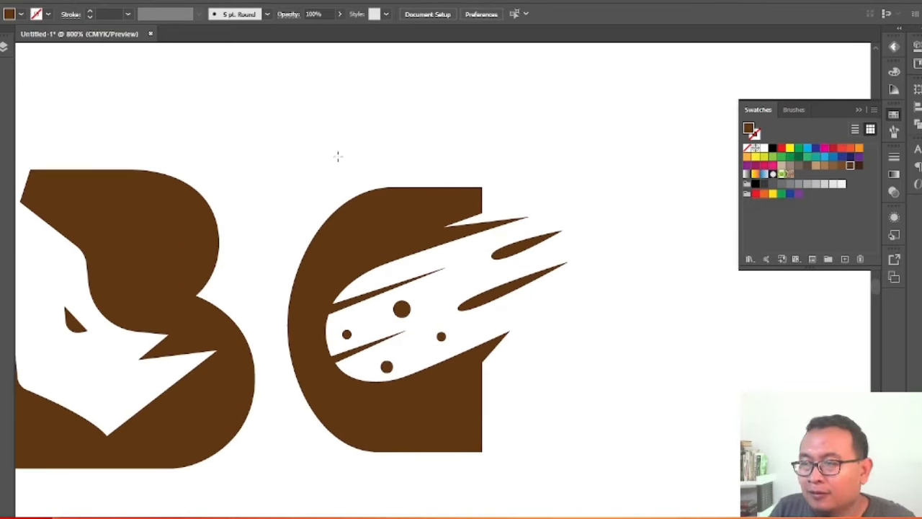
{"action": "left_click_drag", "start_coordinate": [338, 154], "coordinate": [293, 140]}
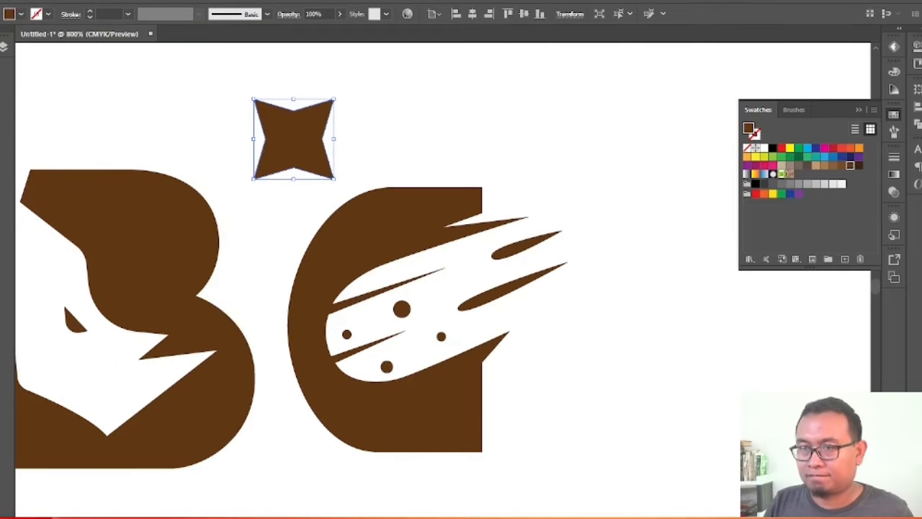
{"action": "key", "text": "a"}
{"action": "left_click", "coordinate": [294, 111]}
{"action": "key", "text": "Down"}
{"action": "key", "text": "Down"}
{"action": "key", "text": "Down"}
{"action": "key", "text": "Down"}
{"action": "key", "text": "Down"}
Move the star's lower, right and left inner points toward its centre to give it slender arms.
{"action": "left_click", "coordinate": [294, 167]}
{"action": "key", "text": "Up"}
{"action": "key", "text": "Up"}
{"action": "key", "text": "Up"}
{"action": "key", "text": "Up"}
{"action": "key", "text": "Up"}
{"action": "left_click", "coordinate": [322, 139]}
{"action": "key", "text": "Left"}
{"action": "key", "text": "Left"}
{"action": "key", "text": "Left"}
{"action": "key", "text": "Left"}
{"action": "key", "text": "Left"}
{"action": "left_click", "coordinate": [265, 139]}
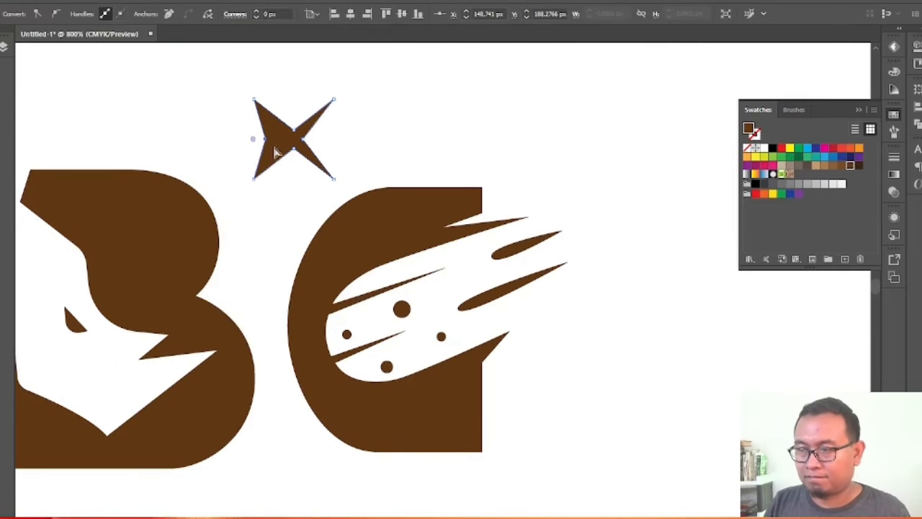
{"action": "key", "text": "Right"}
{"action": "key", "text": "Right"}
{"action": "key", "text": "Right"}
{"action": "key", "text": "Right"}
{"action": "key", "text": "Right"}
Rotate the star 45 degrees, shrink it, and place two small copies beyond the comet tail's upper tips.
{"action": "left_click_drag", "start_coordinate": [262, 117], "coordinate": [315, 168]}
{"action": "left_click_drag", "start_coordinate": [315, 140], "coordinate": [382, 159]}
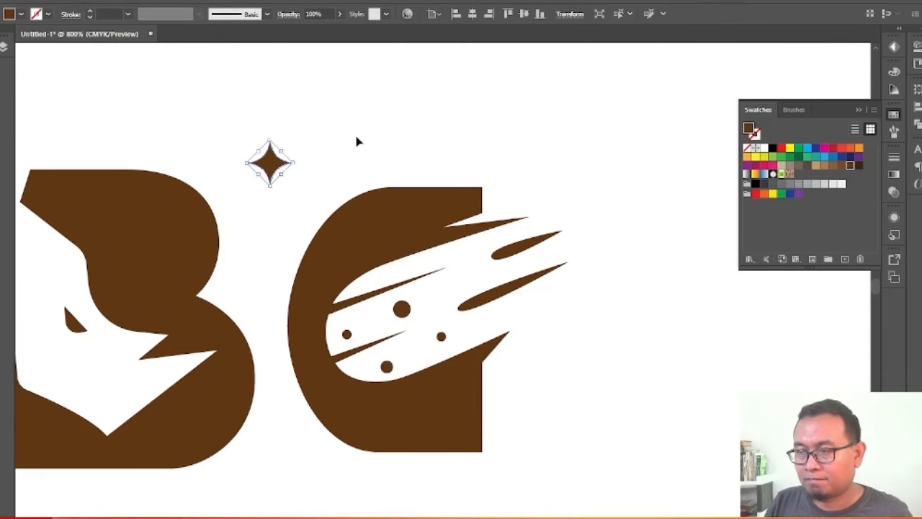
{"action": "left_click_drag", "start_coordinate": [275, 168], "coordinate": [564, 207]}
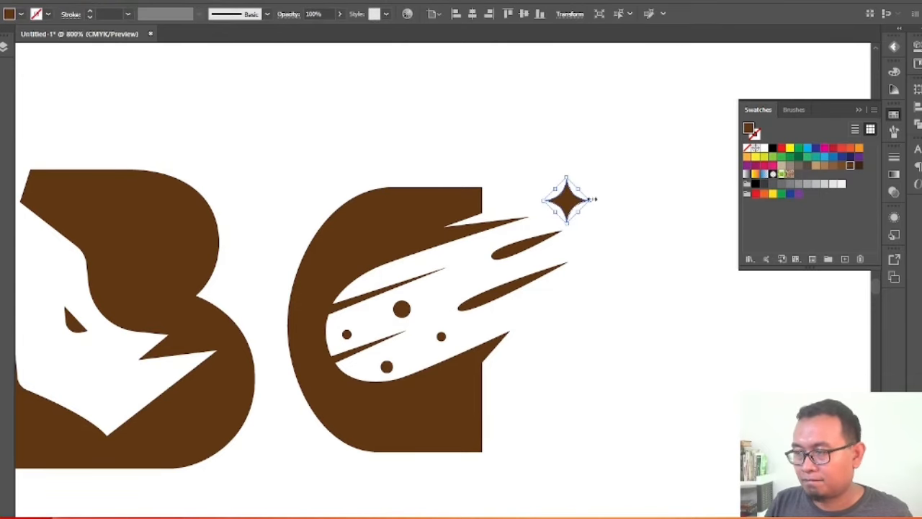
{"action": "left_click_drag", "start_coordinate": [607, 245], "coordinate": [607, 244]}
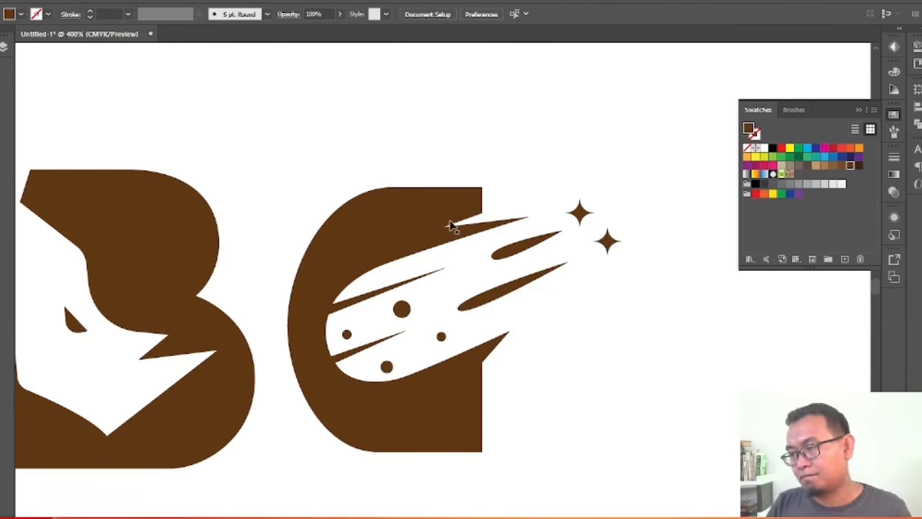
Delete the two stars beside the comet's tail.
{"action": "key", "text": "ctrl+minus"}
{"action": "key", "text": "ctrl+minus"}
{"action": "left_click_drag", "start_coordinate": [478, 196], "coordinate": [520, 246]}
{"action": "scroll", "coordinate": [515, 210], "scroll_direction": "down", "scroll_amount": 9}
{"action": "scroll", "coordinate": [515, 209], "scroll_direction": "up", "scroll_amount": 8}
{"action": "key", "text": "Delete"}
Nudge the C's bottom edge slightly upward and raise the leftmost anchor of its outer curve.
{"action": "left_click_drag", "start_coordinate": [473, 291], "coordinate": [365, 317]}
{"action": "key", "text": "Up"}
{"action": "key", "text": "Up"}
{"action": "key", "text": "Up"}
{"action": "key", "text": "Up"}
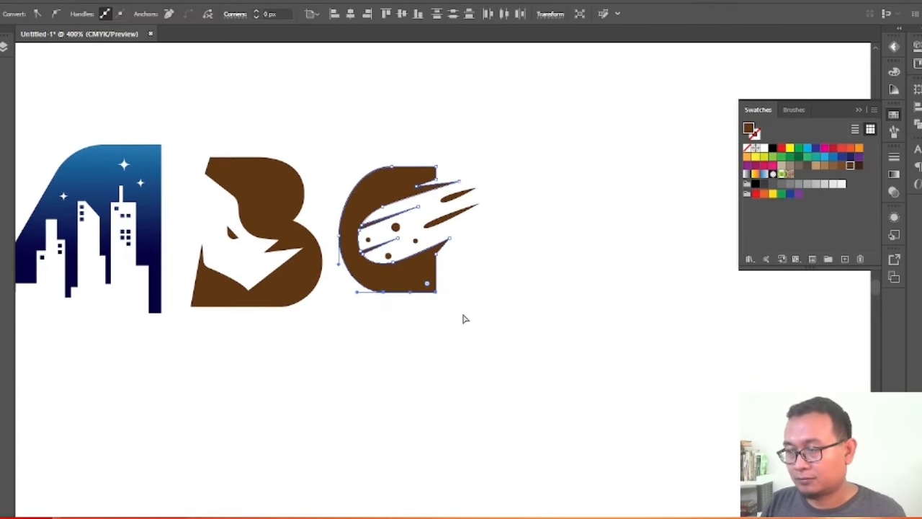
{"action": "left_click", "coordinate": [339, 234]}
{"action": "key", "text": "Up"}
{"action": "key", "text": "Up"}
{"action": "key", "text": "Up"}
{"action": "left_click", "coordinate": [412, 310]}
{"action": "left_click_drag", "start_coordinate": [430, 171], "coordinate": [442, 178]}
{"action": "left_click_drag", "start_coordinate": [314, 209], "coordinate": [352, 244]}
{"action": "key", "text": "v"}
{"action": "left_click_drag", "start_coordinate": [336, 142], "coordinate": [485, 339]}
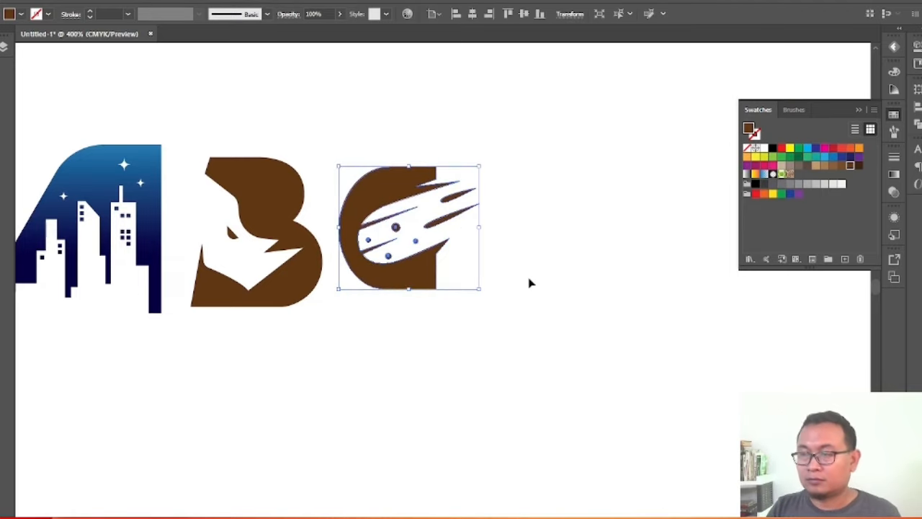
{"action": "left_click", "coordinate": [531, 282]}
Start a brown D right of the C with the Pen tool: flat upper edge, rounded right side and flat base.
{"action": "scroll", "coordinate": [516, 231], "scroll_direction": "down", "scroll_amount": 2}
{"action": "scroll", "coordinate": [512, 238], "scroll_direction": "up", "scroll_amount": 2}
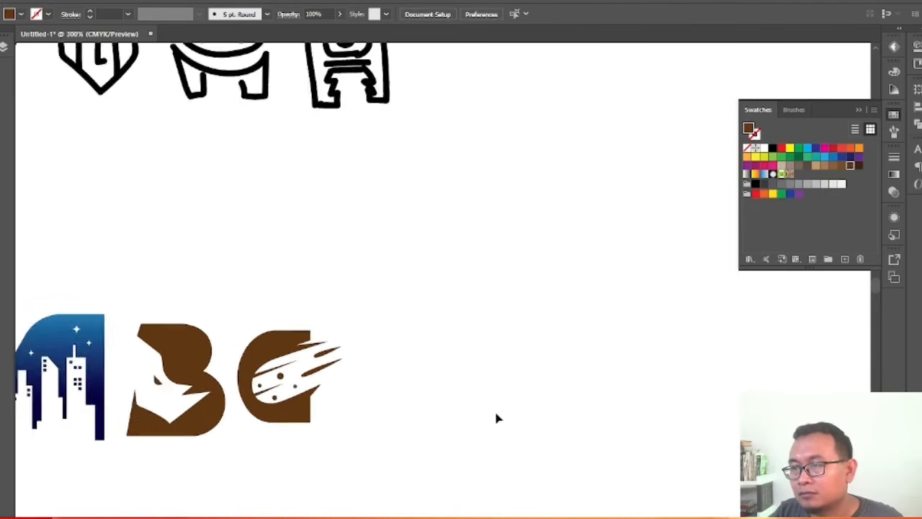
{"action": "left_click", "coordinate": [397, 309]}
{"action": "key", "text": "ctrl+z"}
{"action": "left_click", "coordinate": [362, 296]}
{"action": "left_click_drag", "start_coordinate": [402, 296], "coordinate": [420, 297]}
{"action": "left_click_drag", "start_coordinate": [452, 354], "coordinate": [452, 394]}
{"action": "left_click_drag", "start_coordinate": [401, 409], "coordinate": [399, 407]}
{"action": "left_click", "coordinate": [370, 405]}
{"action": "scroll", "coordinate": [370, 402], "scroll_direction": "up", "scroll_amount": 2}
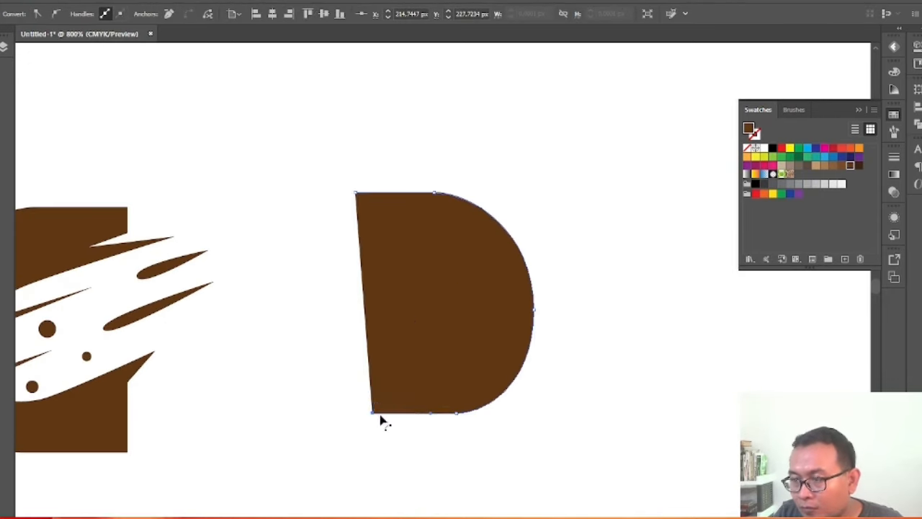
{"action": "key", "text": "ctrl+z"}
{"action": "left_click", "coordinate": [348, 413]}
Continue the D's inner edge as an angular bull's-head profile running from neck and jaw through snout and brow to the ear.
{"action": "left_click", "coordinate": [365, 337]}
{"action": "left_click", "coordinate": [446, 373]}
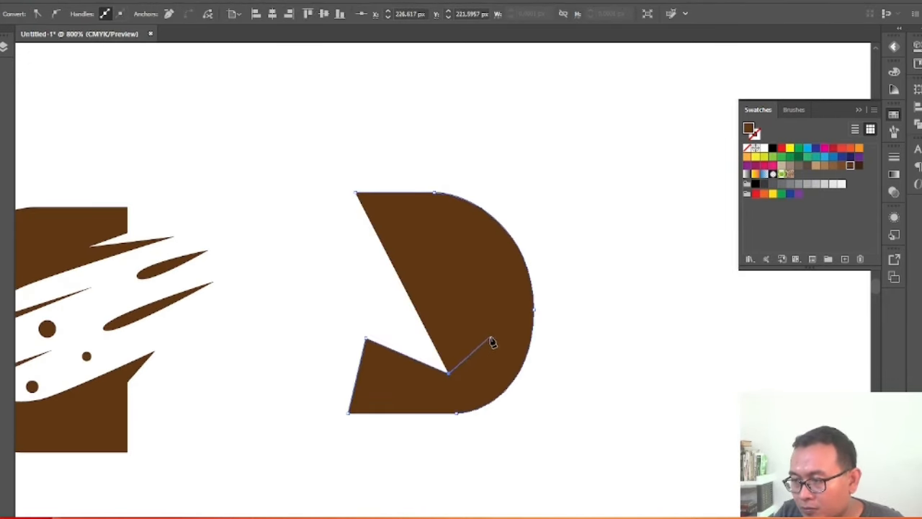
{"action": "left_click", "coordinate": [489, 336]}
{"action": "left_click", "coordinate": [483, 322]}
{"action": "left_click", "coordinate": [460, 314]}
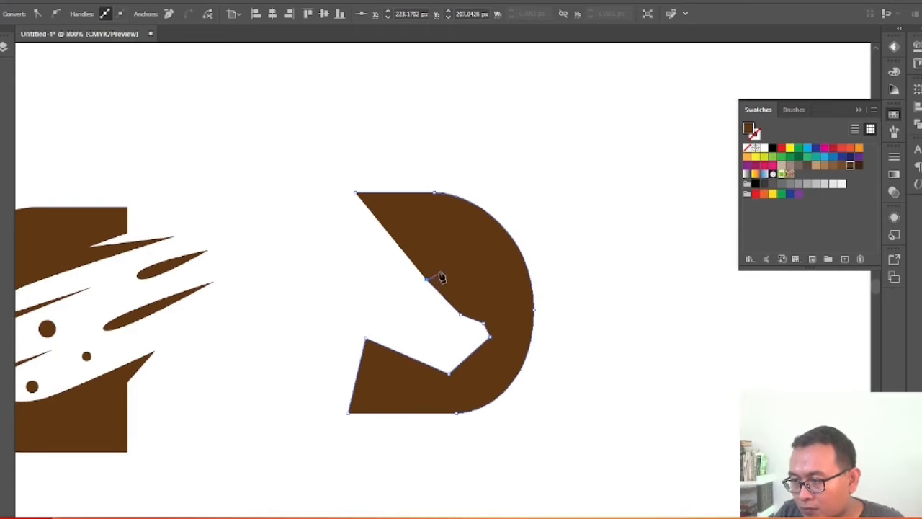
{"action": "left_click", "coordinate": [430, 259]}
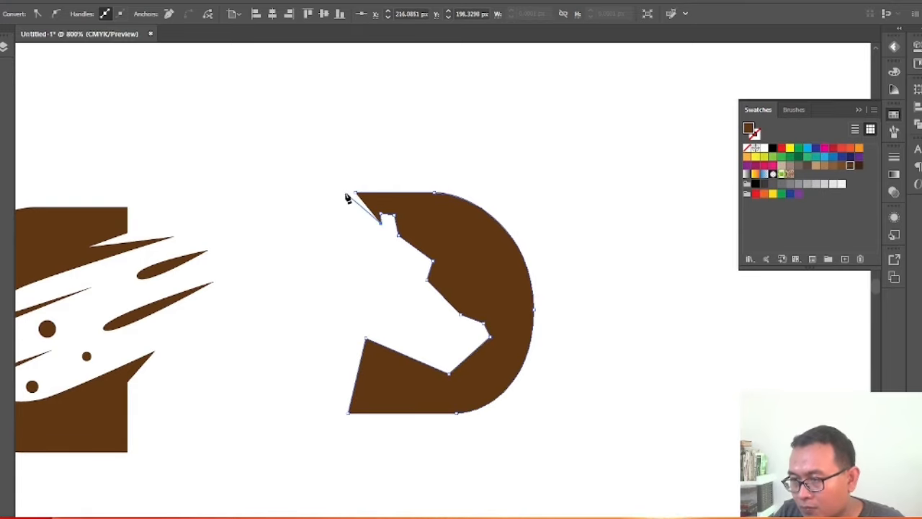
{"action": "left_click", "coordinate": [320, 157]}
{"action": "left_click", "coordinate": [356, 192]}
{"action": "scroll", "coordinate": [288, 279], "scroll_direction": "down", "scroll_amount": 5}
{"action": "scroll", "coordinate": [312, 286], "scroll_direction": "up", "scroll_amount": 5}
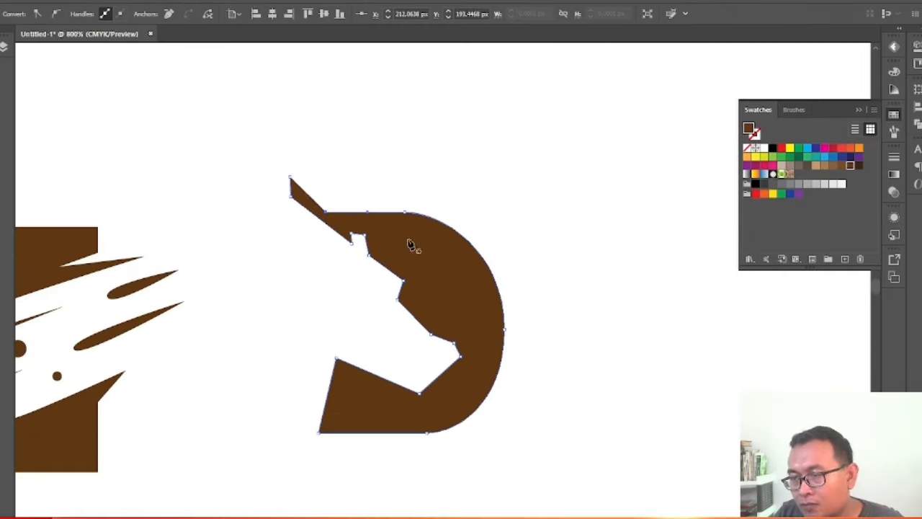
{"action": "scroll", "coordinate": [294, 281], "scroll_direction": "down", "scroll_amount": 5}
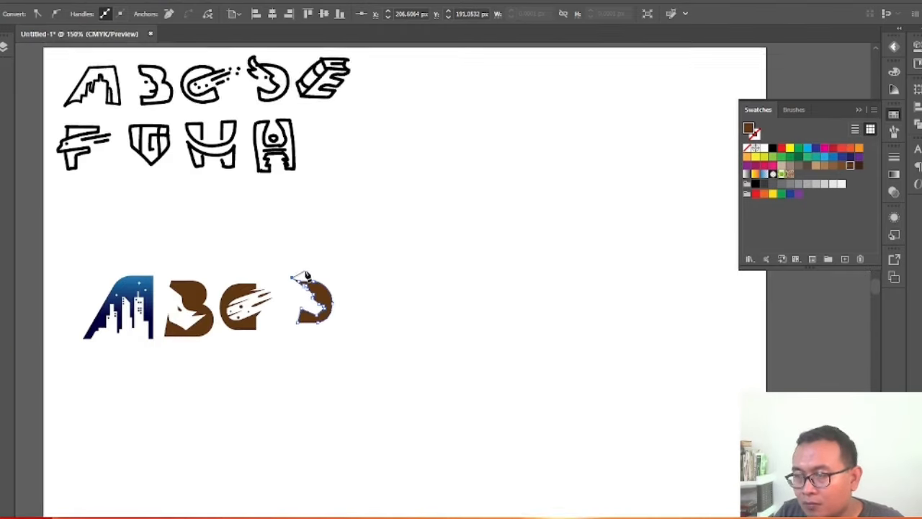
{"action": "scroll", "coordinate": [300, 276], "scroll_direction": "up", "scroll_amount": 6}
{"action": "left_click_drag", "start_coordinate": [260, 289], "coordinate": [291, 320]}
{"action": "key", "text": "ctrl+z"}
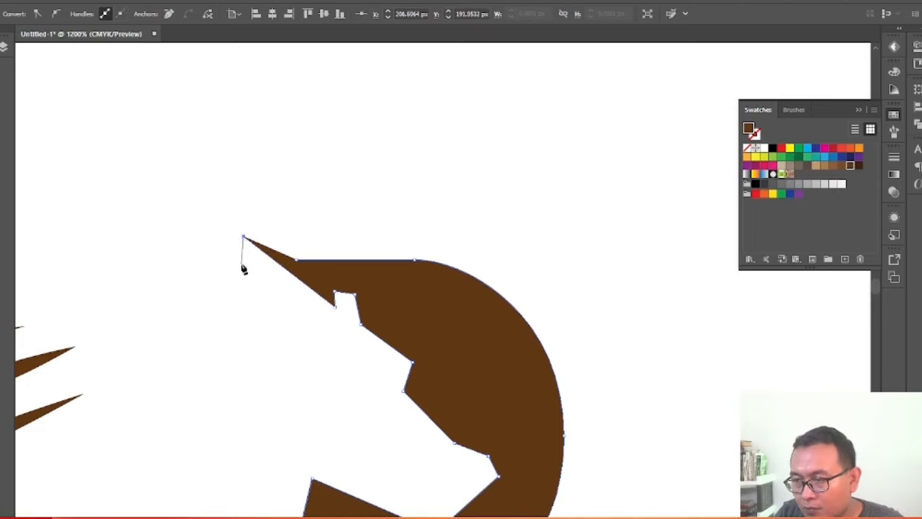
{"action": "key", "text": "ctrl+z"}
{"action": "key", "text": "ctrl+z"}
Close the D's path with a curved, pointed horn that rises from its upper-left corner.
{"action": "left_click_drag", "start_coordinate": [269, 231], "coordinate": [274, 197]}
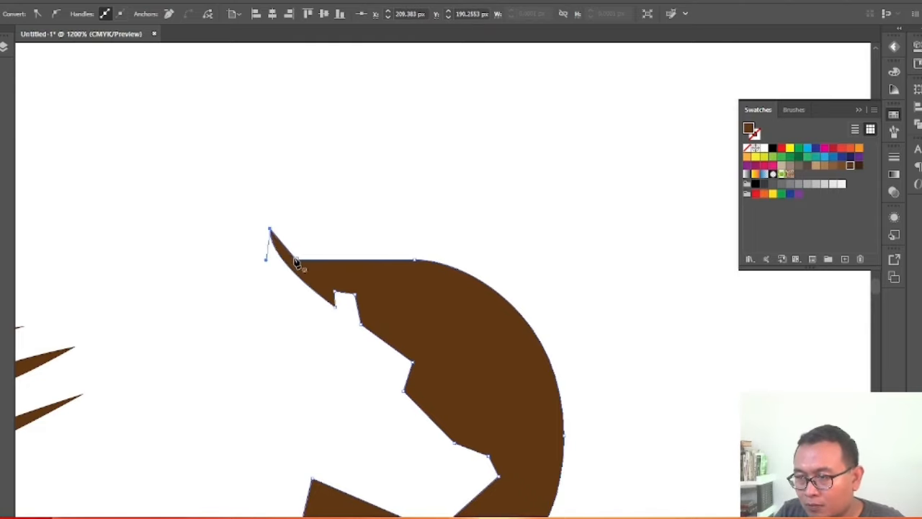
{"action": "left_click_drag", "start_coordinate": [296, 259], "coordinate": [309, 270]}
Draw a separate curved crescent horn with a rounded base to the left of the D's horn tip.
{"action": "left_click", "coordinate": [265, 249]}
{"action": "left_click_drag", "start_coordinate": [296, 319], "coordinate": [333, 353]}
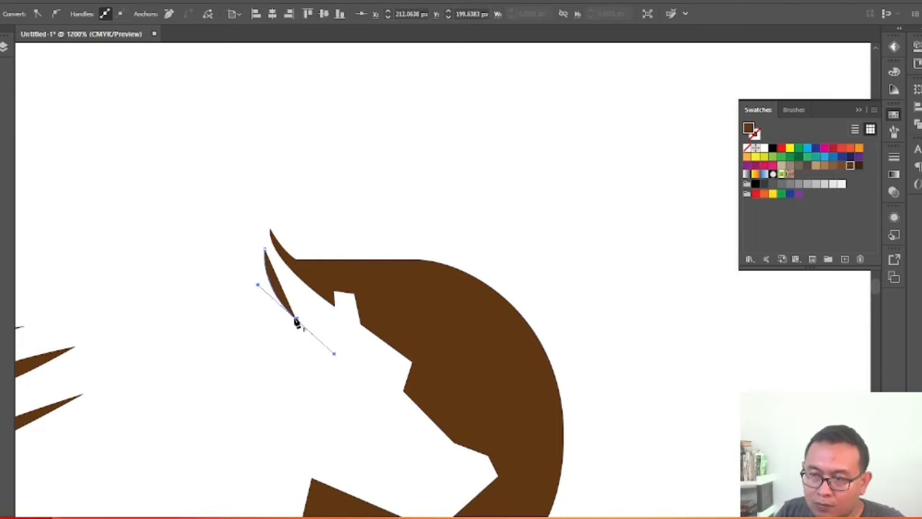
{"action": "left_click", "coordinate": [308, 352]}
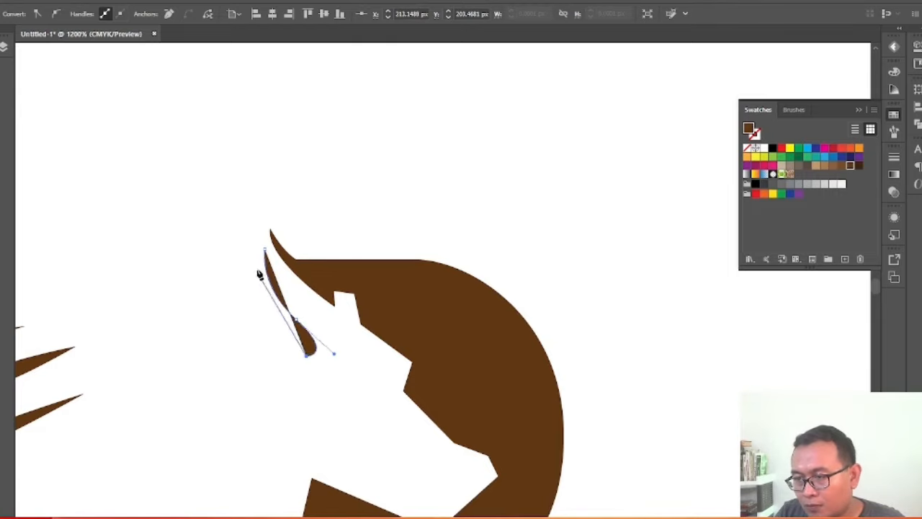
{"action": "left_click_drag", "start_coordinate": [295, 177], "coordinate": [296, 177]}
{"action": "left_click", "coordinate": [393, 206], "text": "ctrl"}
{"action": "scroll", "coordinate": [397, 216], "scroll_direction": "down", "scroll_amount": 5}
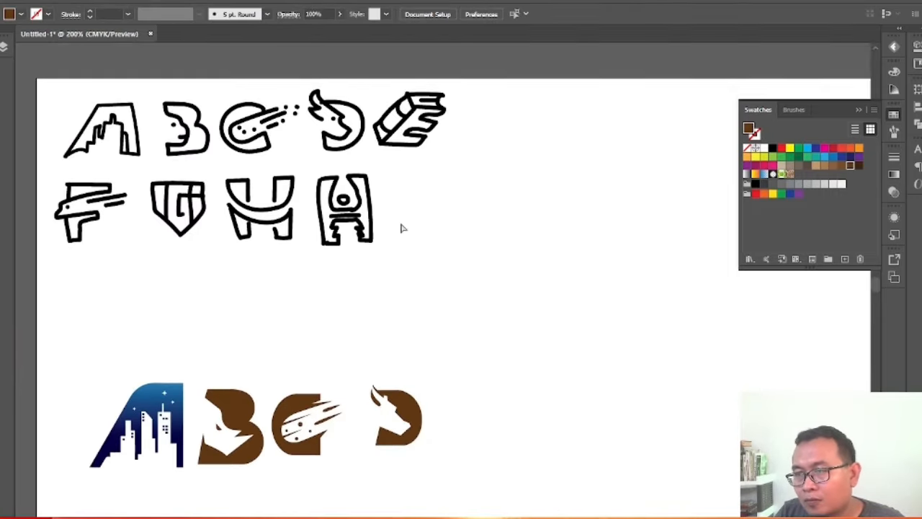
{"action": "scroll", "coordinate": [378, 400], "scroll_direction": "up", "scroll_amount": 6}
{"action": "left_click_drag", "start_coordinate": [278, 280], "coordinate": [264, 265]}
{"action": "left_click", "coordinate": [255, 270]}
Round the corner of the bull's ear and delete the separate crescent horn.
{"action": "scroll", "coordinate": [255, 270], "scroll_direction": "down", "scroll_amount": 2}
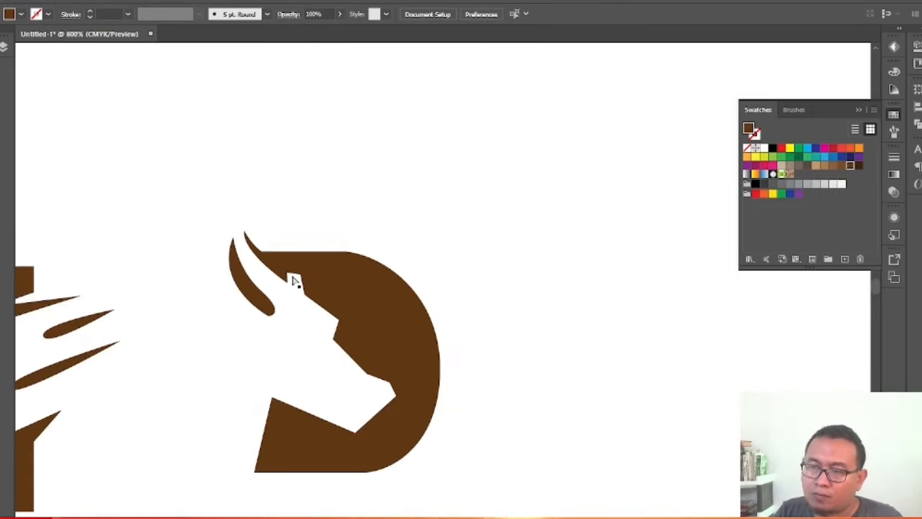
{"action": "scroll", "coordinate": [292, 296], "scroll_direction": "up", "scroll_amount": 1}
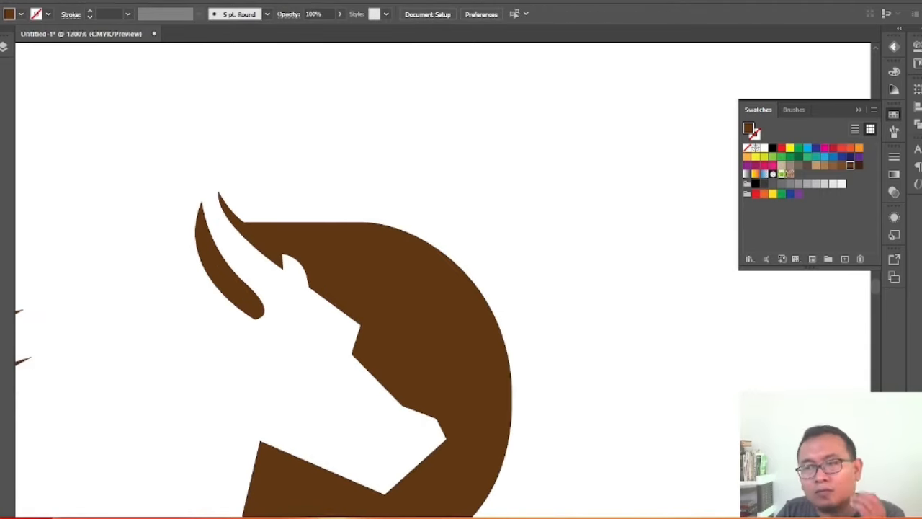
{"action": "left_click", "coordinate": [256, 308]}
{"action": "key", "text": "Delete"}
Round the bull's brow corner and the two corners at the end of its snout.
{"action": "left_click", "coordinate": [363, 326]}
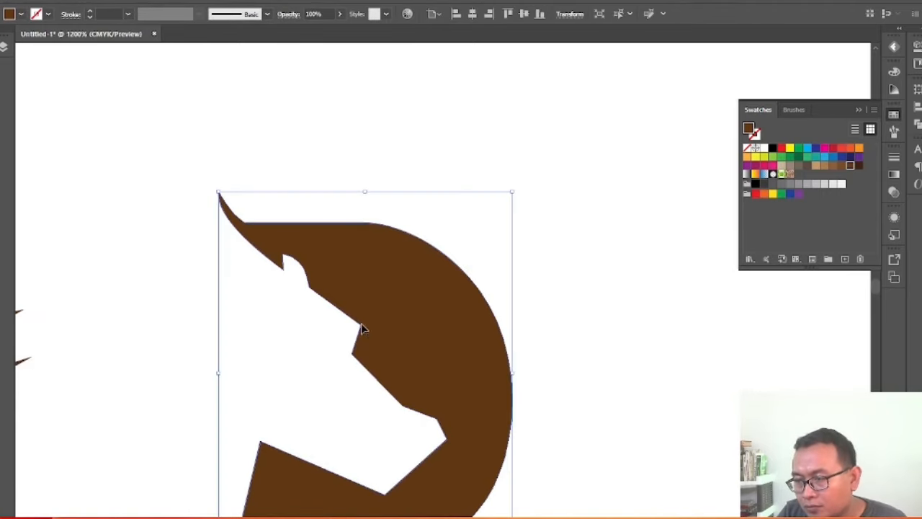
{"action": "key", "text": "a"}
{"action": "left_click_drag", "start_coordinate": [295, 345], "coordinate": [295, 346]}
{"action": "key", "text": "ctrl+z"}
{"action": "left_click", "coordinate": [360, 326]}
{"action": "left_click_drag", "start_coordinate": [349, 329], "coordinate": [329, 366]}
{"action": "left_click", "coordinate": [437, 420]}
{"action": "left_click_drag", "start_coordinate": [428, 427], "coordinate": [399, 440]}
{"action": "left_click", "coordinate": [447, 439]}
{"action": "left_click", "coordinate": [364, 399]}
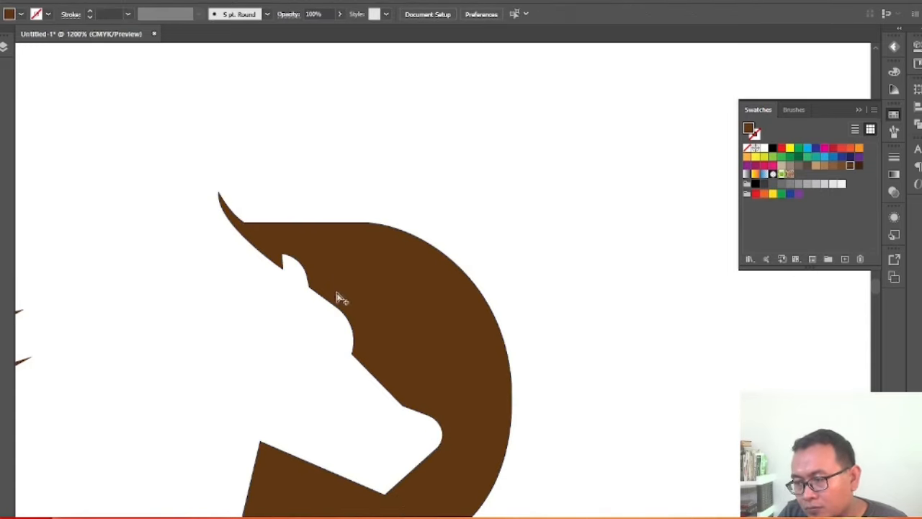
Nudge the anchor where the horn meets the D's upper edge to the right and round that corner.
{"action": "scroll", "coordinate": [367, 294], "scroll_direction": "down", "scroll_amount": 1}
{"action": "scroll", "coordinate": [380, 383], "scroll_direction": "up", "scroll_amount": 2}
{"action": "left_click", "coordinate": [200, 109]}
{"action": "left_click", "coordinate": [192, 105]}
{"action": "key", "text": "Right"}
{"action": "key", "text": "Right"}
{"action": "left_click_drag", "start_coordinate": [199, 92], "coordinate": [186, 104]}
{"action": "left_click", "coordinate": [289, 81]}
{"action": "scroll", "coordinate": [360, 142], "scroll_direction": "down", "scroll_amount": 4}
{"action": "scroll", "coordinate": [364, 143], "scroll_direction": "up", "scroll_amount": 1}
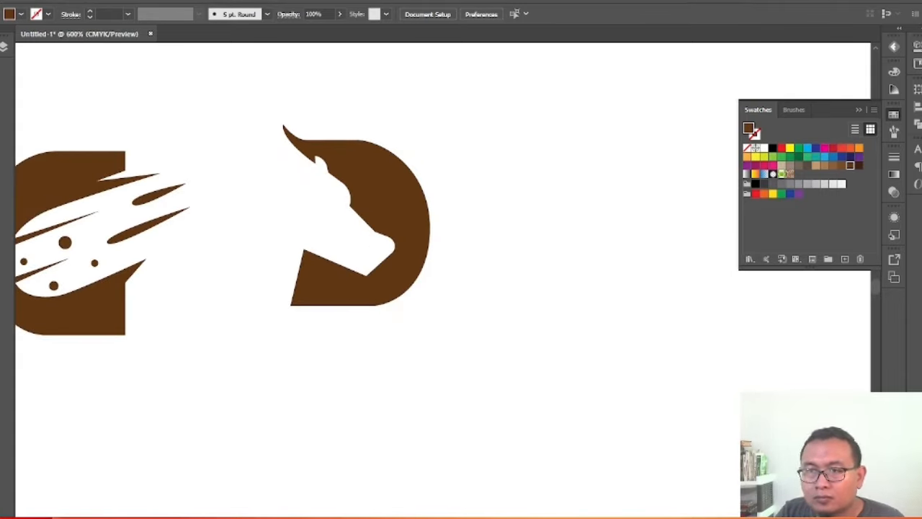
Reshape the D's lower inner edge into a curved jaw line with a pointed spur at the neck.
{"action": "left_click", "coordinate": [331, 276]}
{"action": "key", "text": "p"}
{"action": "left_click", "coordinate": [328, 259]}
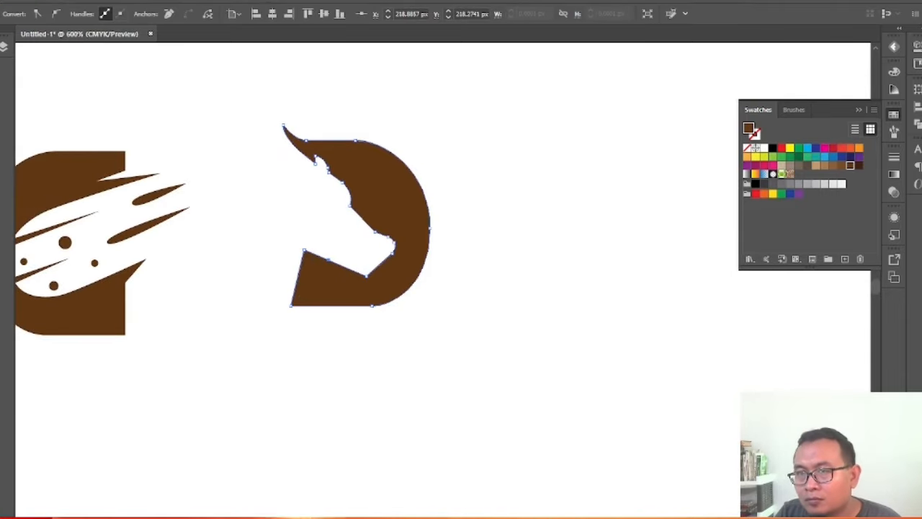
{"action": "left_click_drag", "start_coordinate": [304, 250], "coordinate": [426, 411]}
{"action": "left_click", "coordinate": [420, 342]}
{"action": "left_click", "coordinate": [389, 280]}
{"action": "left_click", "coordinate": [342, 267]}
{"action": "key", "text": "a"}
{"action": "left_click", "coordinate": [425, 411]}
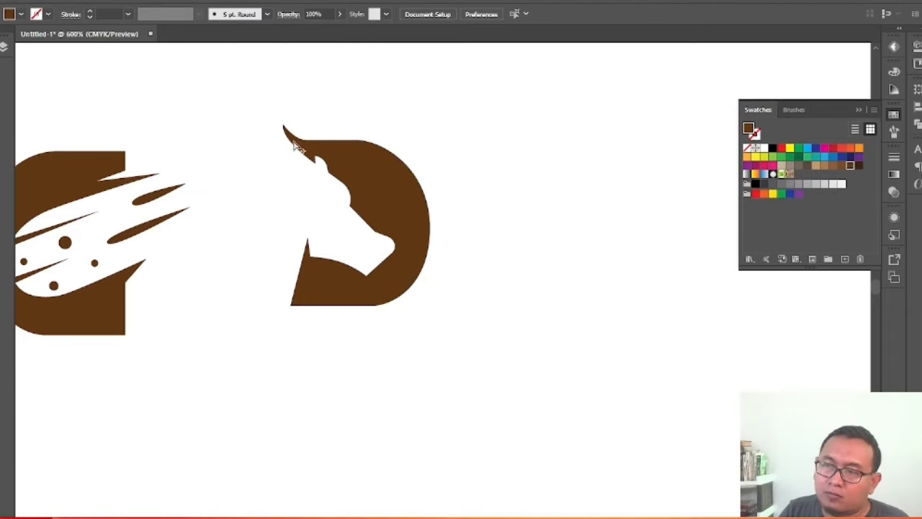
Draw a forked, curved shape with two pointed lower ends to the left of the horn and adjust its inner edge.
{"action": "scroll", "coordinate": [294, 146], "scroll_direction": "up", "scroll_amount": 2}
{"action": "left_click_drag", "start_coordinate": [322, 215], "coordinate": [346, 227]}
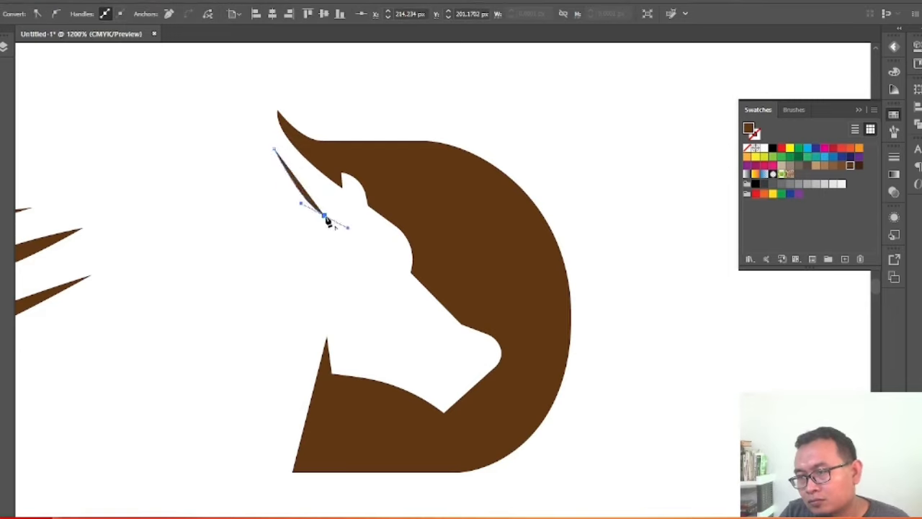
{"action": "left_click", "coordinate": [322, 214]}
{"action": "left_click_drag", "start_coordinate": [274, 178], "coordinate": [244, 137]}
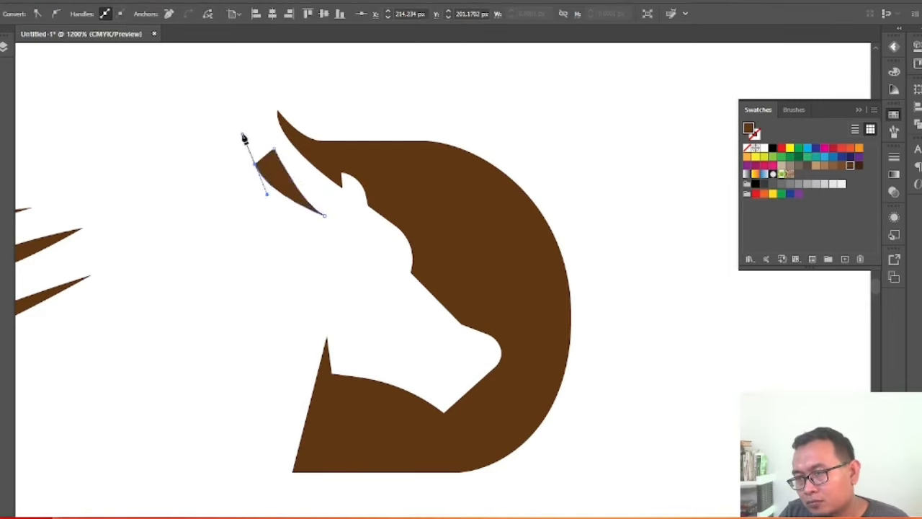
{"action": "left_click", "coordinate": [323, 215]}
{"action": "left_click_drag", "start_coordinate": [308, 249], "coordinate": [367, 301]}
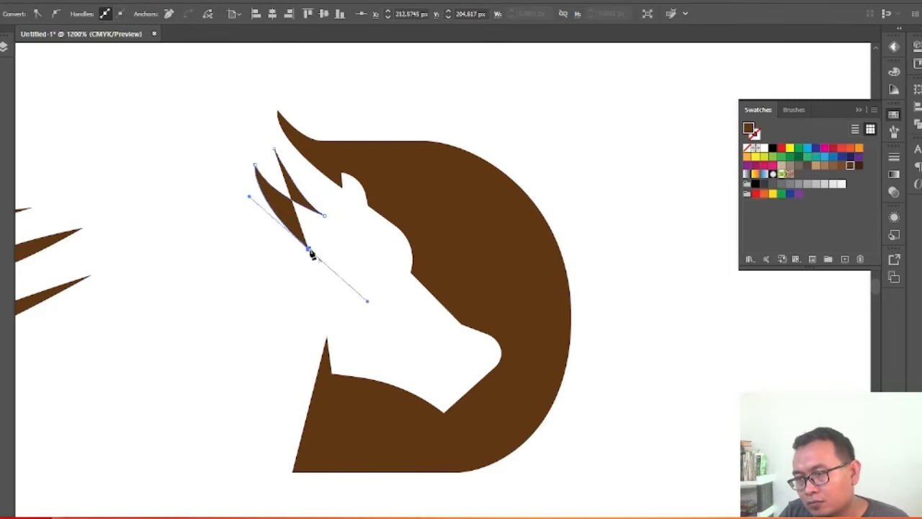
{"action": "left_click", "coordinate": [309, 249]}
{"action": "left_click_drag", "start_coordinate": [238, 182], "coordinate": [204, 129]}
{"action": "left_click", "coordinate": [251, 99]}
{"action": "left_click", "coordinate": [273, 149]}
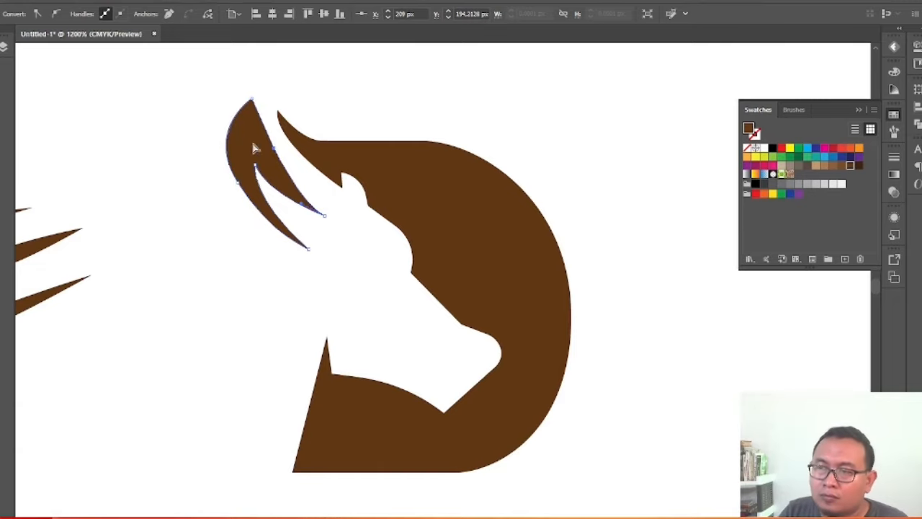
{"action": "left_click_drag", "start_coordinate": [274, 148], "coordinate": [264, 149]}
{"action": "left_click", "coordinate": [174, 197]}
Bulge the forked shape's outer curve outward, compare it with the other letters, and delete the shape.
{"action": "scroll", "coordinate": [89, 207], "scroll_direction": "down", "scroll_amount": 1}
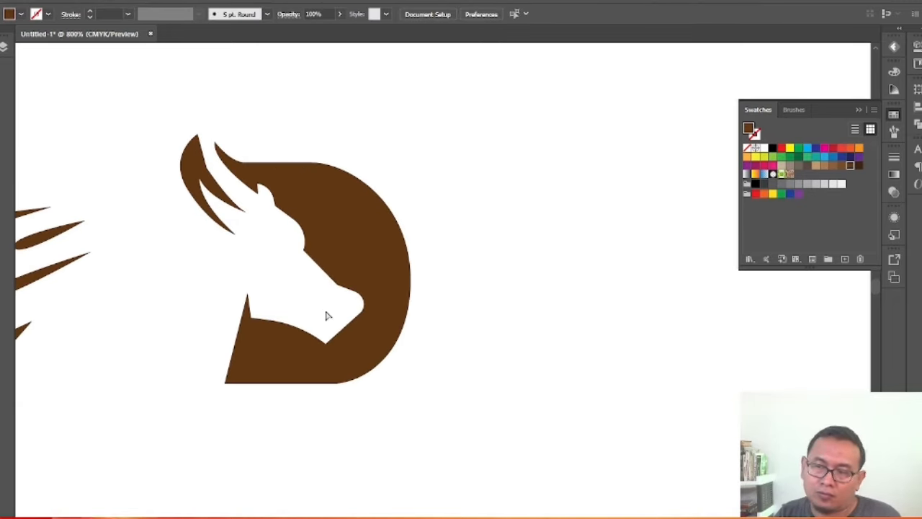
{"action": "left_click_drag", "start_coordinate": [171, 154], "coordinate": [239, 240]}
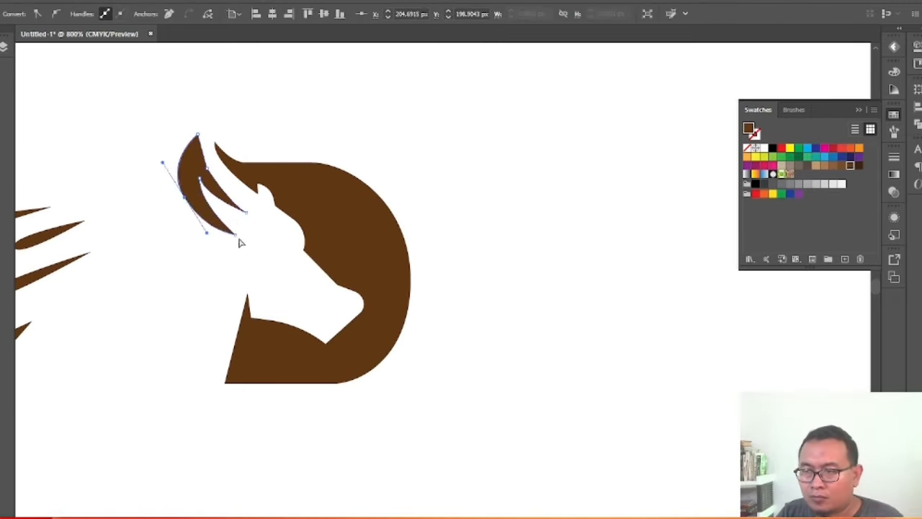
{"action": "left_click", "coordinate": [169, 168]}
{"action": "scroll", "coordinate": [441, 211], "scroll_direction": "down", "scroll_amount": 3}
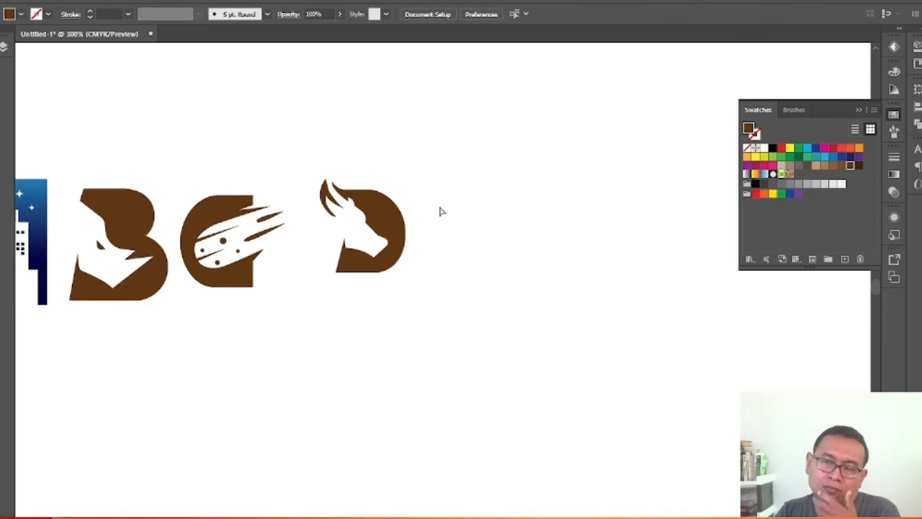
{"action": "left_click", "coordinate": [326, 196]}
{"action": "key", "text": "Delete"}
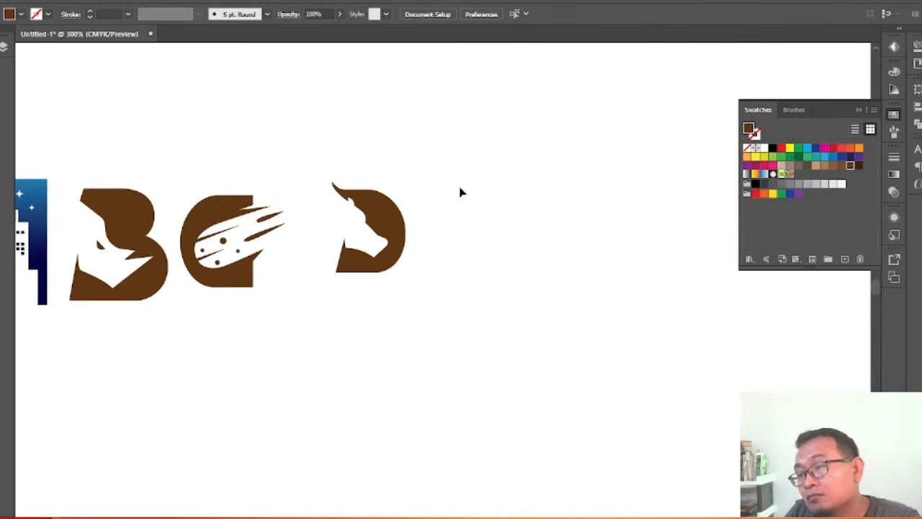
{"action": "scroll", "coordinate": [381, 214], "scroll_direction": "up", "scroll_amount": 2}
{"action": "key", "text": "p"}
{"action": "left_click", "coordinate": [292, 284]}
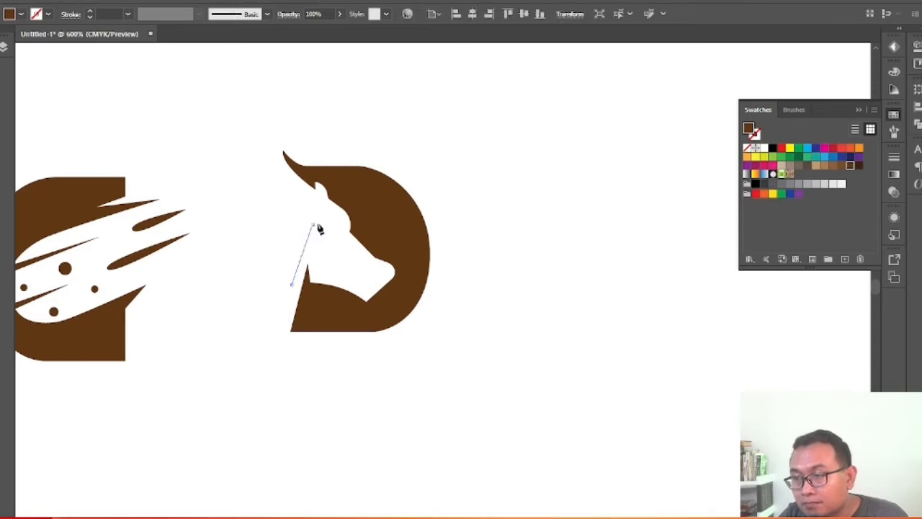
{"action": "left_click", "coordinate": [312, 224]}
{"action": "left_click", "coordinate": [277, 171]}
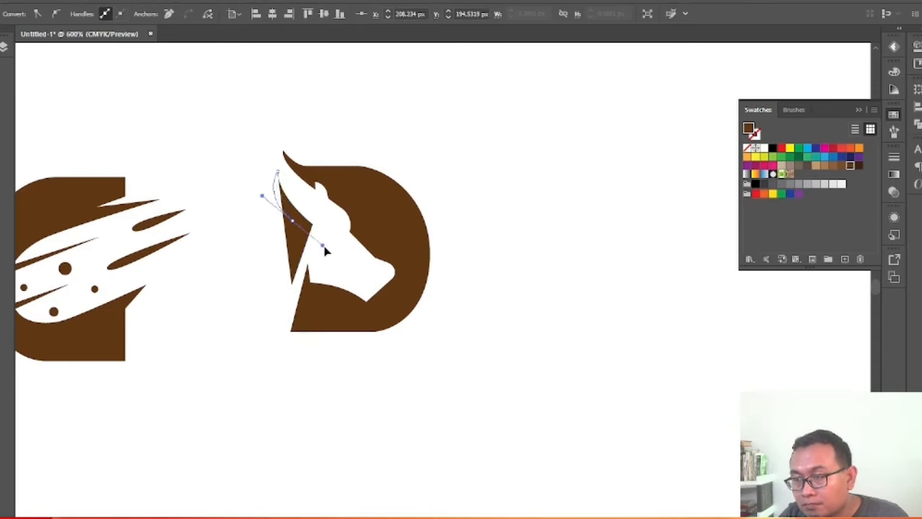
{"action": "left_click_drag", "start_coordinate": [323, 247], "coordinate": [326, 246]}
{"action": "left_click", "coordinate": [292, 220]}
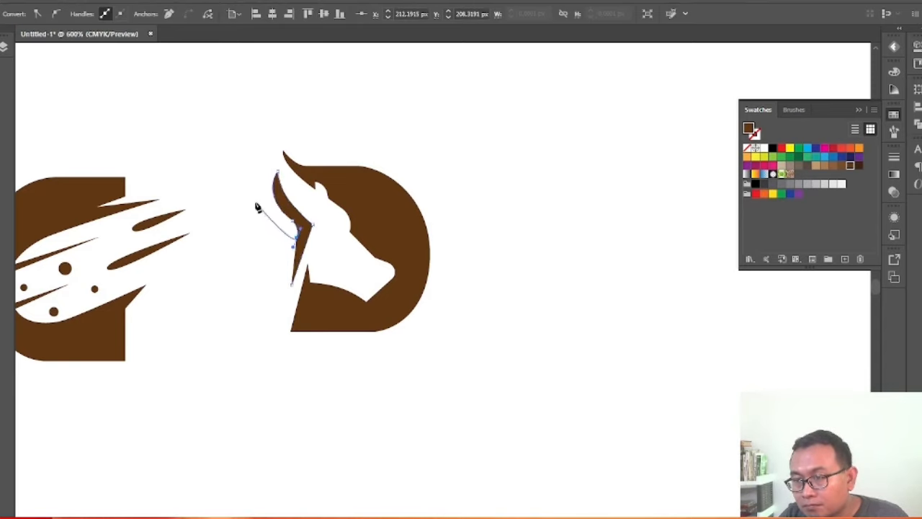
{"action": "left_click_drag", "start_coordinate": [256, 203], "coordinate": [249, 175]}
{"action": "key", "text": "ctrl+z"}
{"action": "key", "text": "ctrl+z"}
{"action": "key", "text": "ctrl+z"}
{"action": "key", "text": "ctrl+z"}
{"action": "key", "text": "ctrl+z"}
{"action": "key", "text": "ctrl+z"}
{"action": "key", "text": "ctrl+z"}
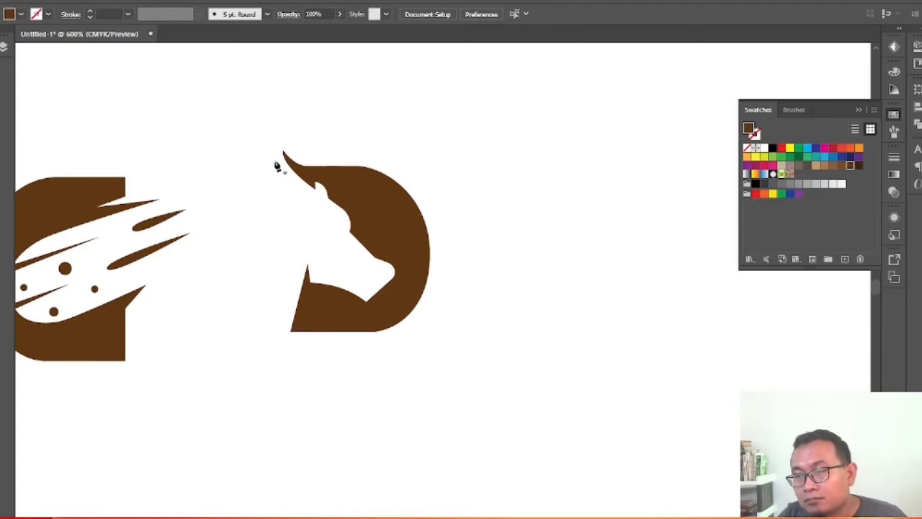
Try to extend the D's outline from the horn tip with a curved, pointed mane strand beside the ear.
{"action": "left_click", "coordinate": [313, 317]}
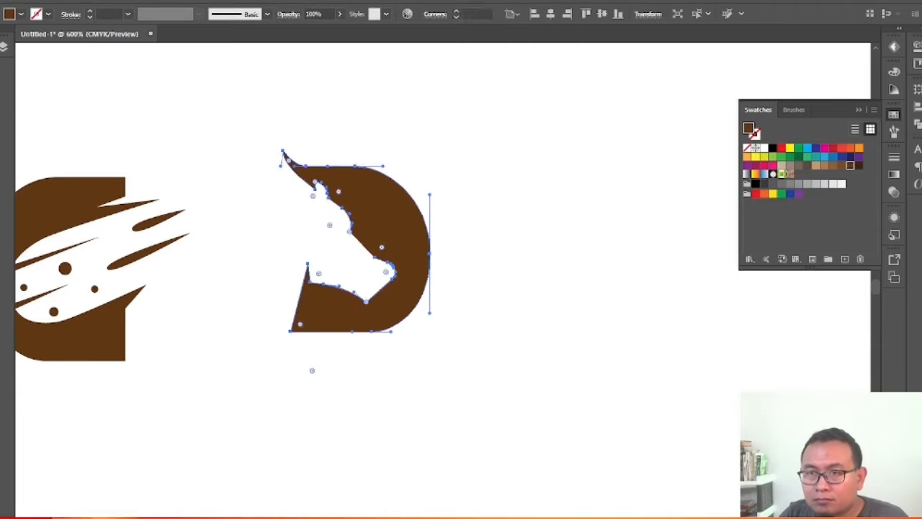
{"action": "scroll", "coordinate": [303, 167], "scroll_direction": "up", "scroll_amount": 5}
{"action": "left_click", "coordinate": [245, 150]}
{"action": "key", "text": "ctrl+z"}
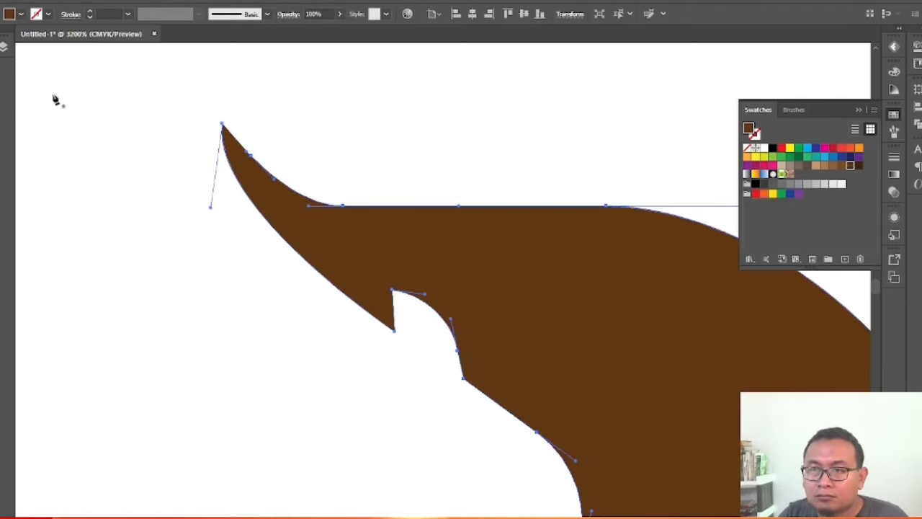
{"action": "left_click", "coordinate": [223, 124]}
{"action": "scroll", "coordinate": [253, 281], "scroll_direction": "down", "scroll_amount": 4}
{"action": "left_click_drag", "start_coordinate": [264, 300], "coordinate": [328, 368]}
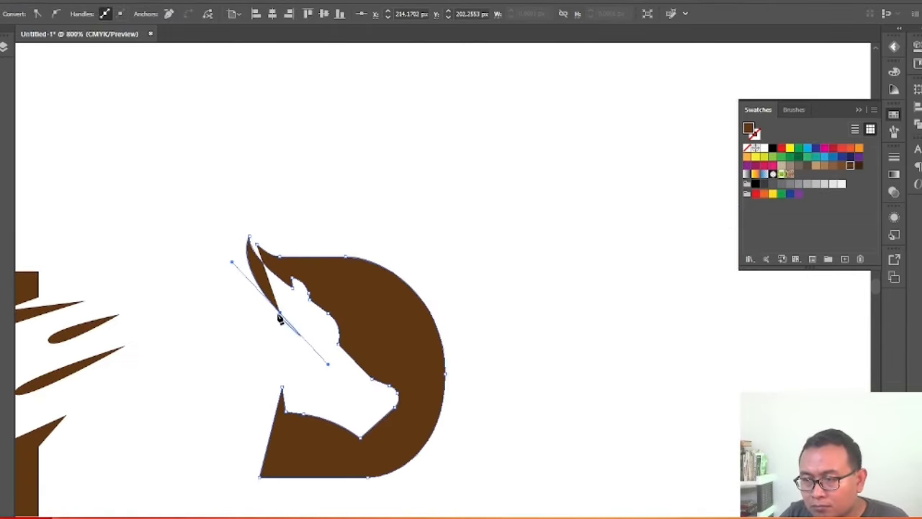
{"action": "left_click", "coordinate": [281, 314]}
Add a second pointed strand below it, bring the path down beside the neck and close it along a curved outer edge.
{"action": "scroll", "coordinate": [253, 317], "scroll_direction": "down", "scroll_amount": 5}
{"action": "scroll", "coordinate": [260, 318], "scroll_direction": "up", "scroll_amount": 6}
{"action": "left_click", "coordinate": [238, 276]}
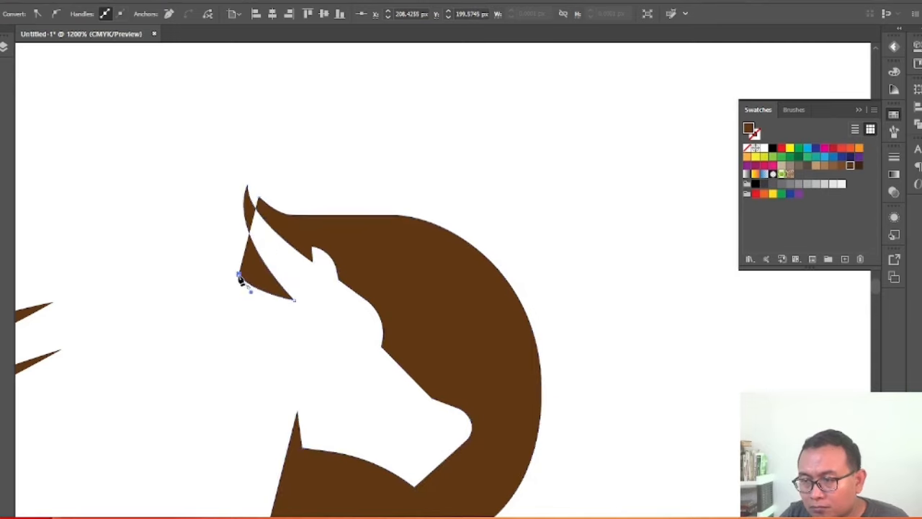
{"action": "left_click_drag", "start_coordinate": [277, 330], "coordinate": [310, 347]}
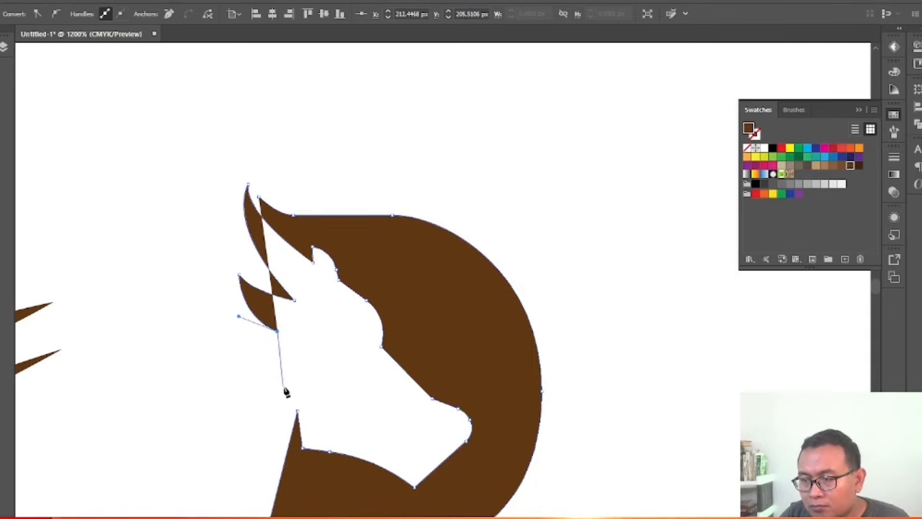
{"action": "left_click", "coordinate": [258, 454]}
{"action": "left_click", "coordinate": [250, 344]}
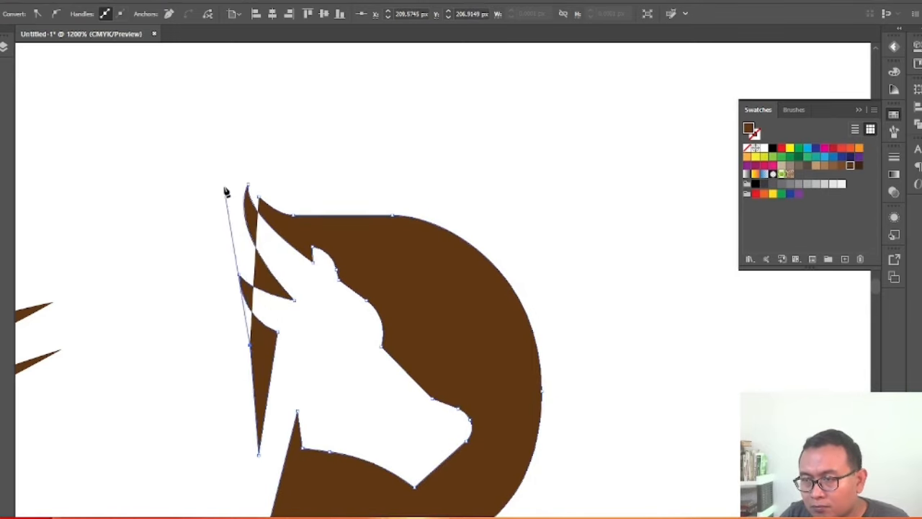
{"action": "left_click_drag", "start_coordinate": [245, 173], "coordinate": [324, 93]}
{"action": "left_click", "coordinate": [244, 174]}
{"action": "left_click", "coordinate": [259, 196]}
{"action": "scroll", "coordinate": [329, 146], "scroll_direction": "down", "scroll_amount": 3}
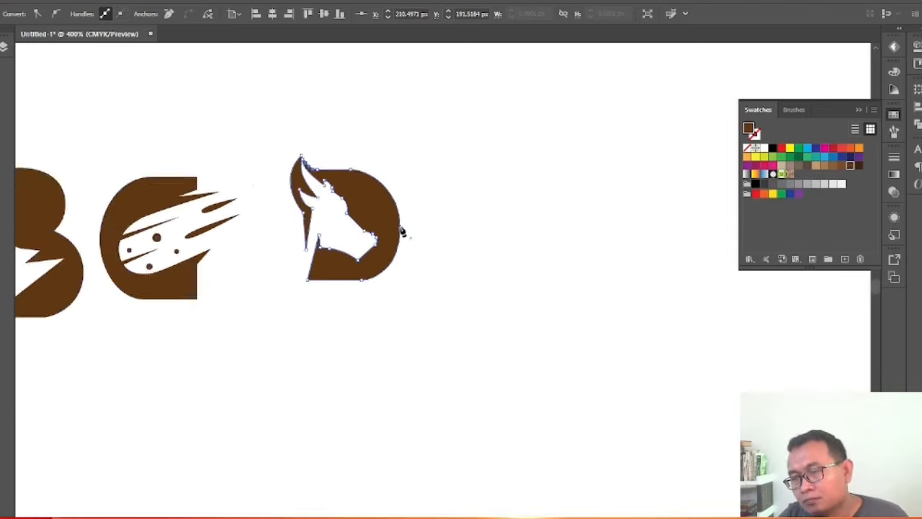
Remove the anchor at the mane's long lower point so the mane ends short behind the head.
{"action": "scroll", "coordinate": [369, 216], "scroll_direction": "up", "scroll_amount": 2}
{"action": "key", "text": "a"}
{"action": "left_click", "coordinate": [241, 279]}
{"action": "left_click", "coordinate": [170, 14]}
{"action": "left_click", "coordinate": [205, 217]}
{"action": "scroll", "coordinate": [293, 164], "scroll_direction": "down", "scroll_amount": 2}
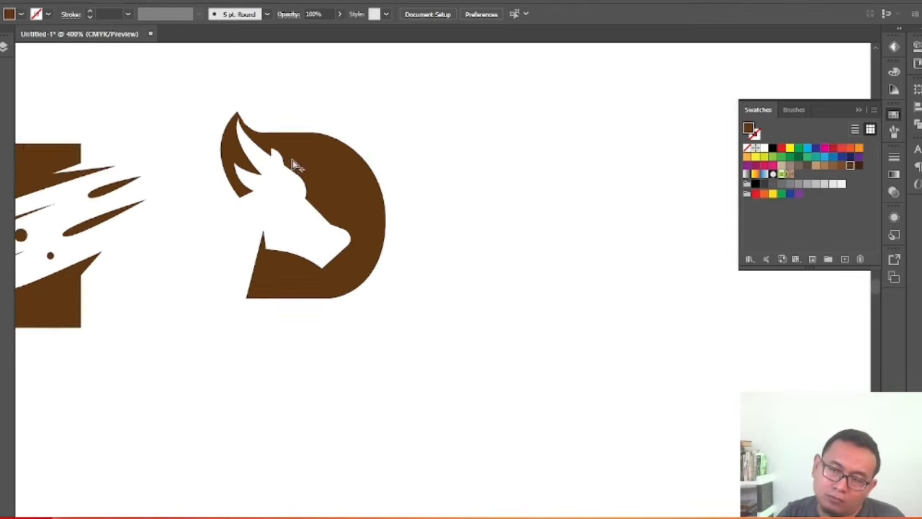
Reshape the notch between the mane strands and taper the mane's lower tip by moving their anchors.
{"action": "scroll", "coordinate": [272, 169], "scroll_direction": "up", "scroll_amount": 1}
{"action": "left_click_drag", "start_coordinate": [250, 193], "coordinate": [259, 163]}
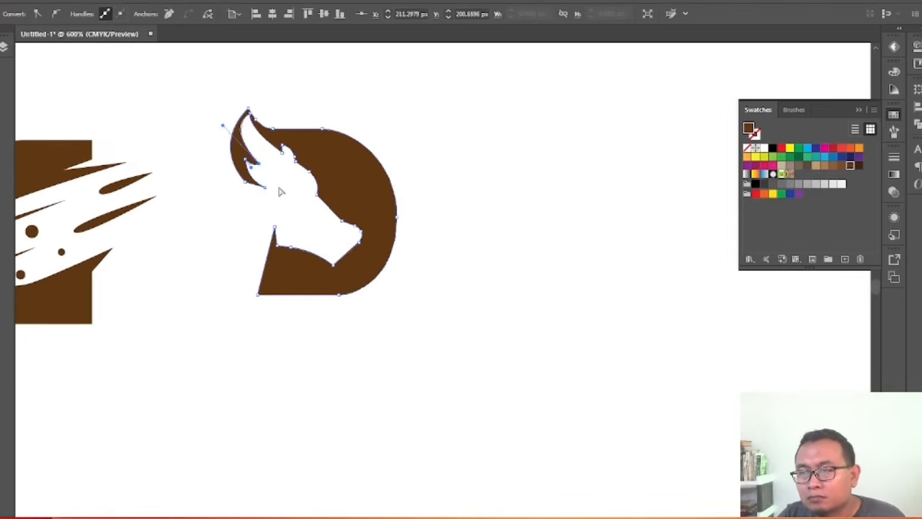
{"action": "scroll", "coordinate": [251, 162], "scroll_direction": "up", "scroll_amount": 3}
{"action": "left_click", "coordinate": [220, 184]}
{"action": "left_click_drag", "start_coordinate": [287, 230], "coordinate": [268, 228]}
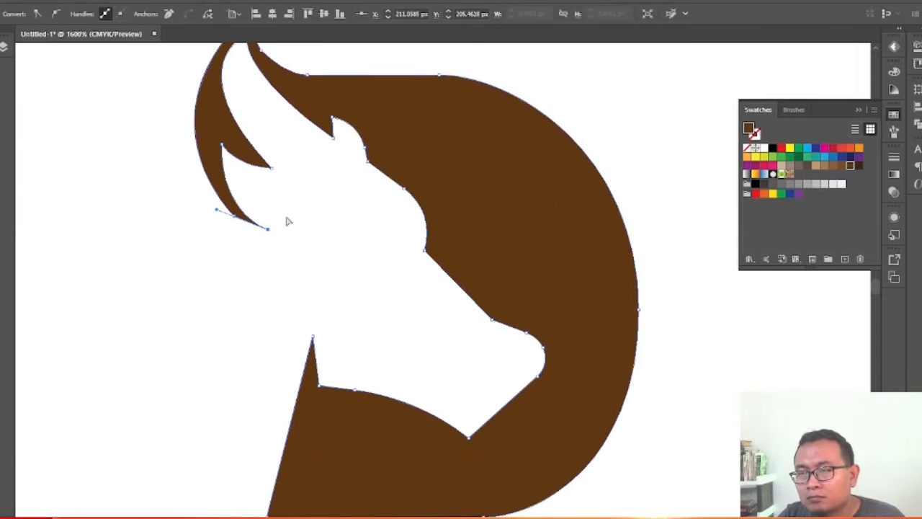
{"action": "left_click", "coordinate": [288, 219]}
Undo the mane additions to the D's outline.
{"action": "scroll", "coordinate": [252, 201], "scroll_direction": "down", "scroll_amount": 3}
{"action": "scroll", "coordinate": [292, 231], "scroll_direction": "up", "scroll_amount": 1}
{"action": "scroll", "coordinate": [244, 129], "scroll_direction": "down", "scroll_amount": 3}
{"action": "key", "text": "ctrl+z"}
{"action": "key", "text": "ctrl+z"}
{"action": "key", "text": "ctrl+z"}
{"action": "key", "text": "ctrl+z"}
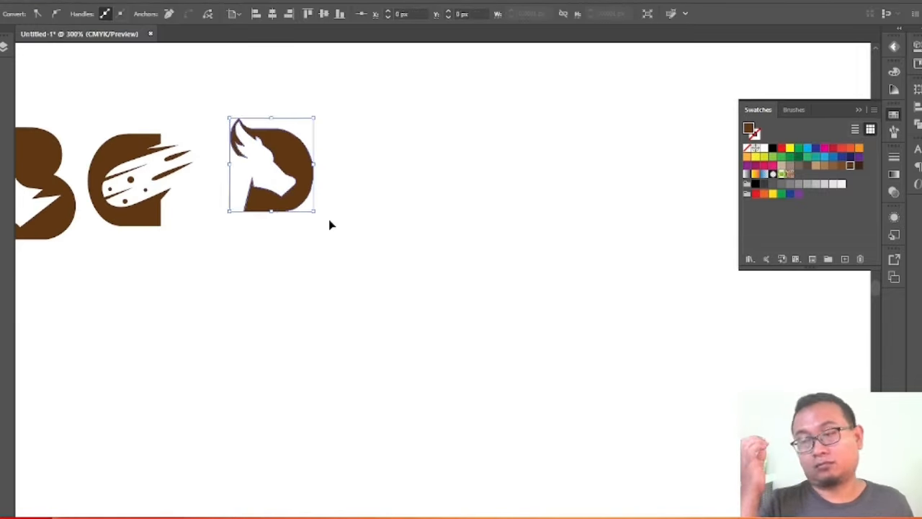
{"action": "left_click", "coordinate": [353, 162]}
Start a separate mane shape with a slanted edge parallel to the neck and a curved outward point.
{"action": "scroll", "coordinate": [270, 144], "scroll_direction": "up", "scroll_amount": 3}
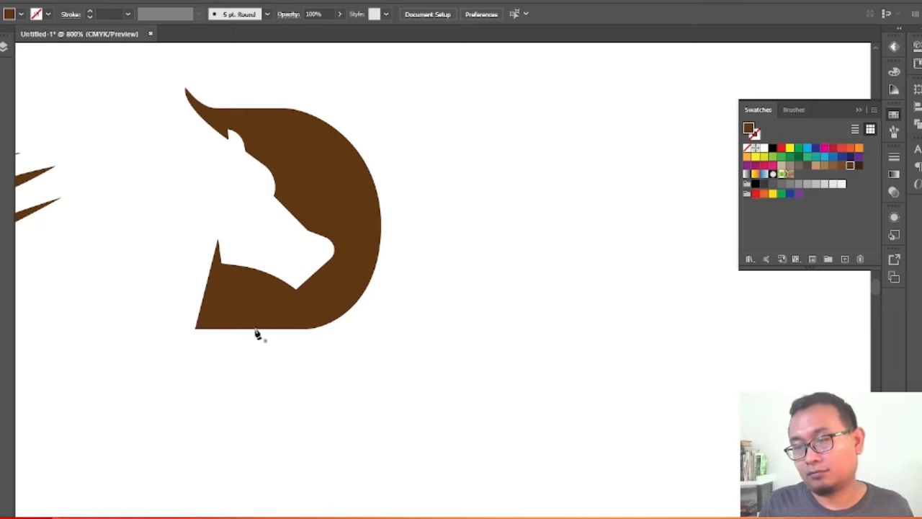
{"action": "left_click", "coordinate": [214, 238]}
{"action": "left_click", "coordinate": [210, 237]}
{"action": "left_click", "coordinate": [166, 196]}
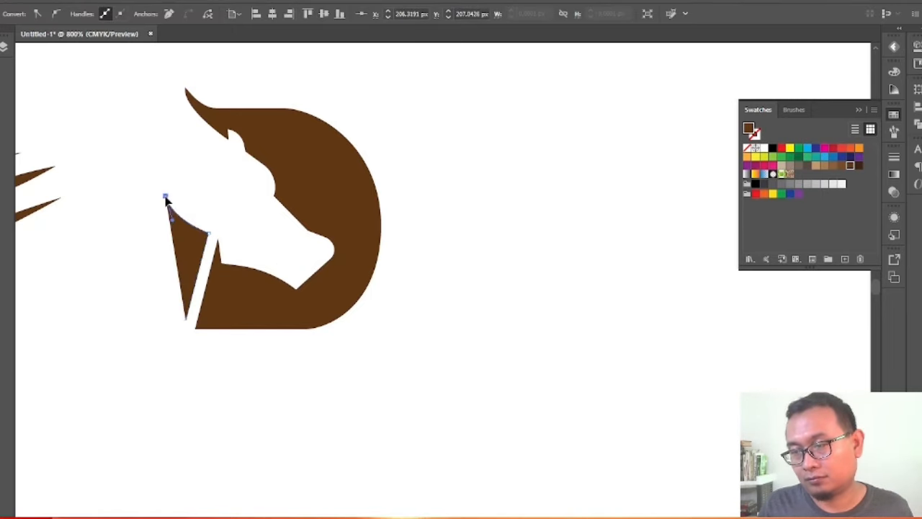
{"action": "left_click_drag", "start_coordinate": [179, 241], "coordinate": [203, 270]}
{"action": "left_click", "coordinate": [181, 242]}
{"action": "key", "text": "ctrl+z"}
{"action": "key", "text": "ctrl+z"}
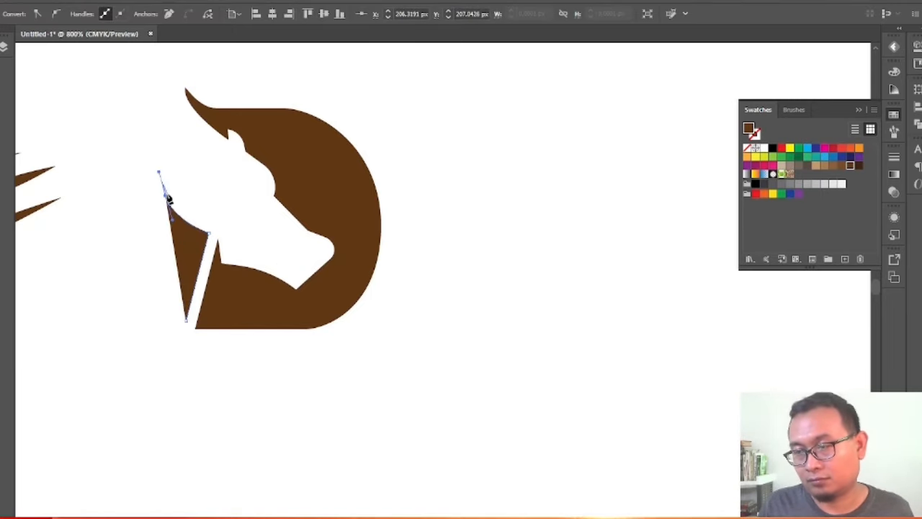
Continue the mane shape up to horn height in a wavy strand and back down along its outer edge.
{"action": "left_click_drag", "start_coordinate": [214, 187], "coordinate": [214, 173]}
{"action": "left_click_drag", "start_coordinate": [180, 88], "coordinate": [196, 126]}
{"action": "left_click", "coordinate": [180, 152]}
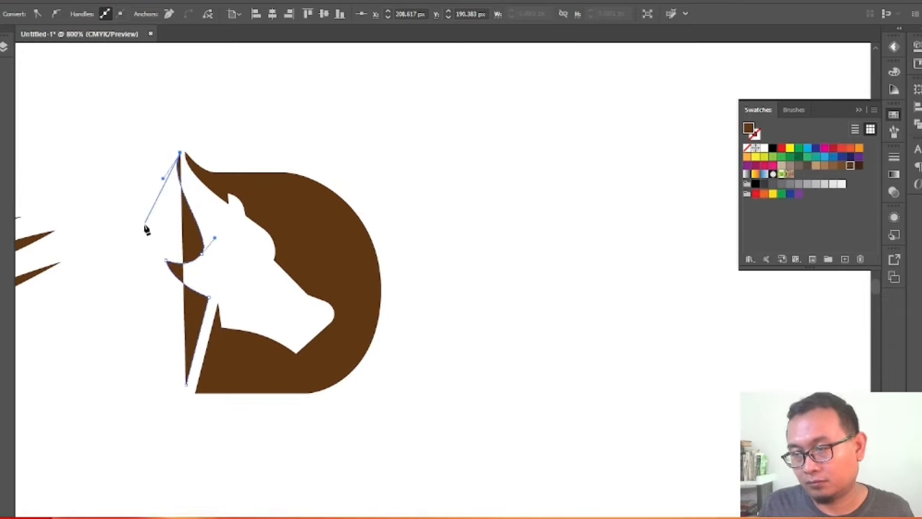
{"action": "left_click_drag", "start_coordinate": [170, 212], "coordinate": [186, 250]}
{"action": "left_click_drag", "start_coordinate": [180, 250], "coordinate": [177, 249]}
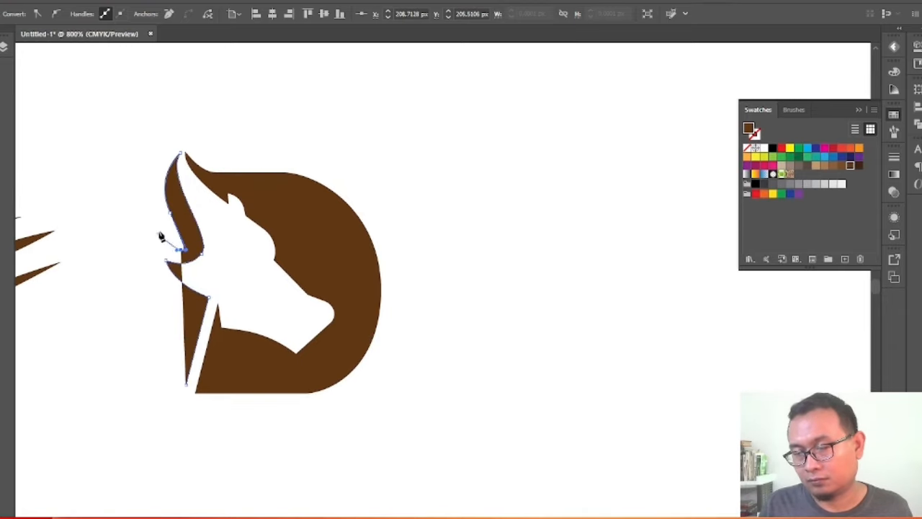
{"action": "left_click", "coordinate": [158, 239]}
{"action": "left_click_drag", "start_coordinate": [179, 307], "coordinate": [245, 273]}
{"action": "key", "text": "ctrl+z"}
Trim the mane's lower end to follow the neck's slant, compare it with the head, and delete the mane shape.
{"action": "key", "text": "a"}
{"action": "left_click", "coordinate": [348, 107]}
{"action": "scroll", "coordinate": [348, 106], "scroll_direction": "down", "scroll_amount": 1}
{"action": "scroll", "coordinate": [199, 269], "scroll_direction": "up", "scroll_amount": 1}
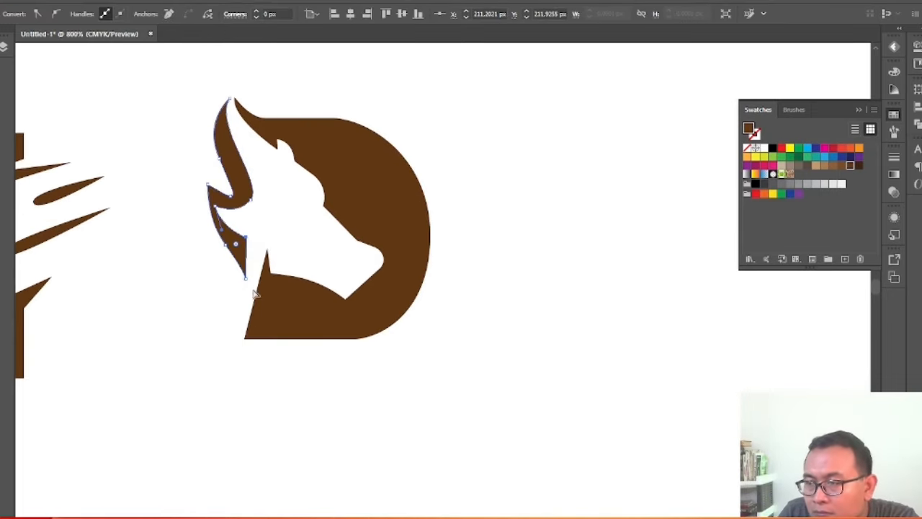
{"action": "left_click", "coordinate": [331, 216]}
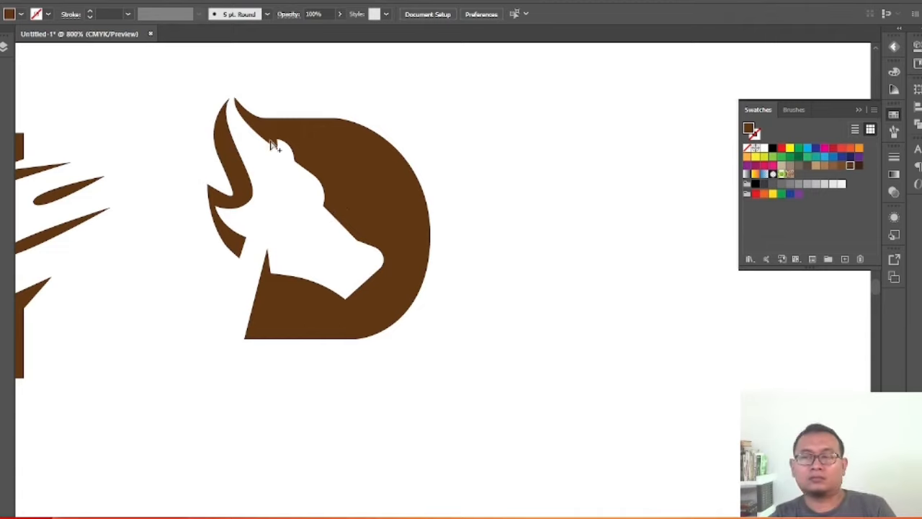
{"action": "scroll", "coordinate": [272, 144], "scroll_direction": "down", "scroll_amount": 2}
{"action": "left_click", "coordinate": [240, 144]}
{"action": "key", "text": "Delete"}
Draw a pointed crescent with the Pen tool behind the head and bulge its lower edge outward.
{"action": "scroll", "coordinate": [264, 154], "scroll_direction": "up", "scroll_amount": 2}
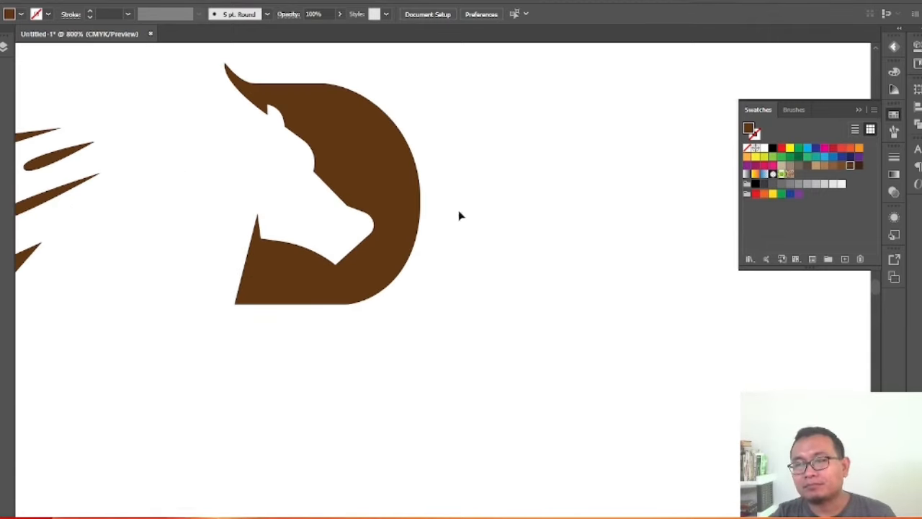
{"action": "left_click", "coordinate": [301, 189]}
{"action": "left_click_drag", "start_coordinate": [207, 88], "coordinate": [220, 140]}
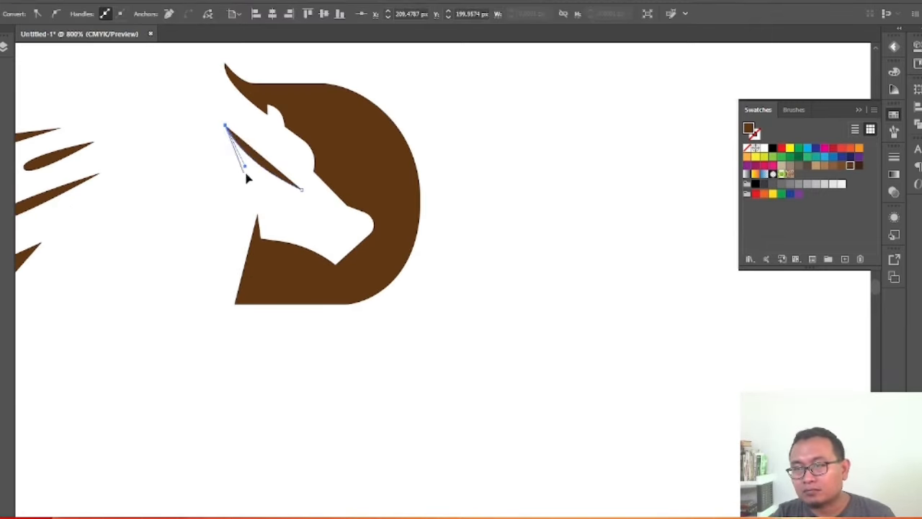
{"action": "left_click", "coordinate": [301, 189]}
{"action": "left_click", "coordinate": [220, 125], "text": "ctrl"}
{"action": "left_click_drag", "start_coordinate": [271, 183], "coordinate": [256, 190]}
{"action": "left_click", "coordinate": [317, 192], "text": "ctrl"}
Draw a small triangular eye beside the brow and round its lower corner.
{"action": "scroll", "coordinate": [347, 191], "scroll_direction": "up", "scroll_amount": 3}
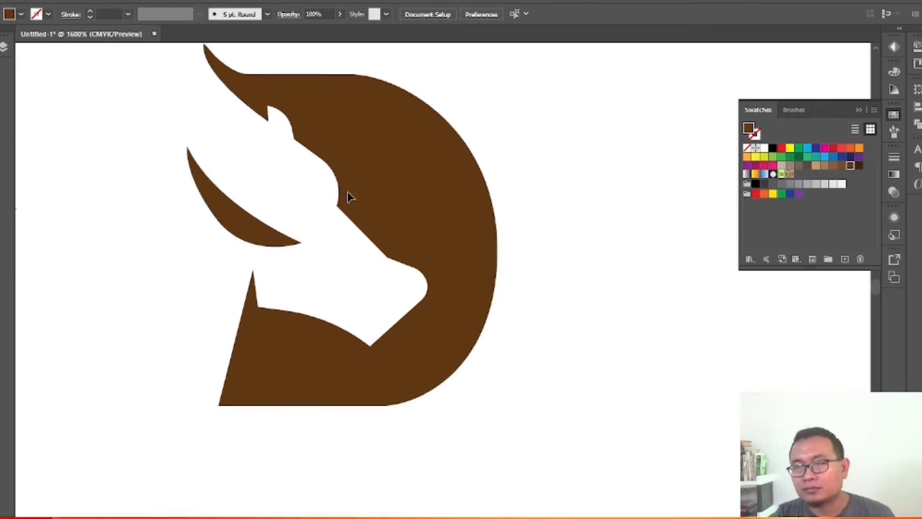
{"action": "left_click", "coordinate": [398, 242]}
{"action": "left_click", "coordinate": [360, 201]}
{"action": "left_click", "coordinate": [356, 249]}
{"action": "left_click", "coordinate": [398, 242]}
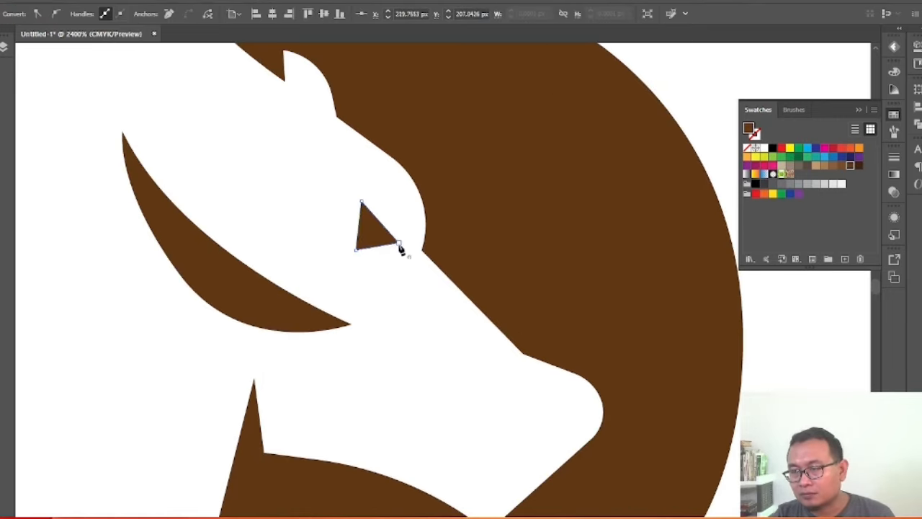
{"action": "left_click", "coordinate": [356, 250]}
{"action": "left_click_drag", "start_coordinate": [366, 240], "coordinate": [392, 238]}
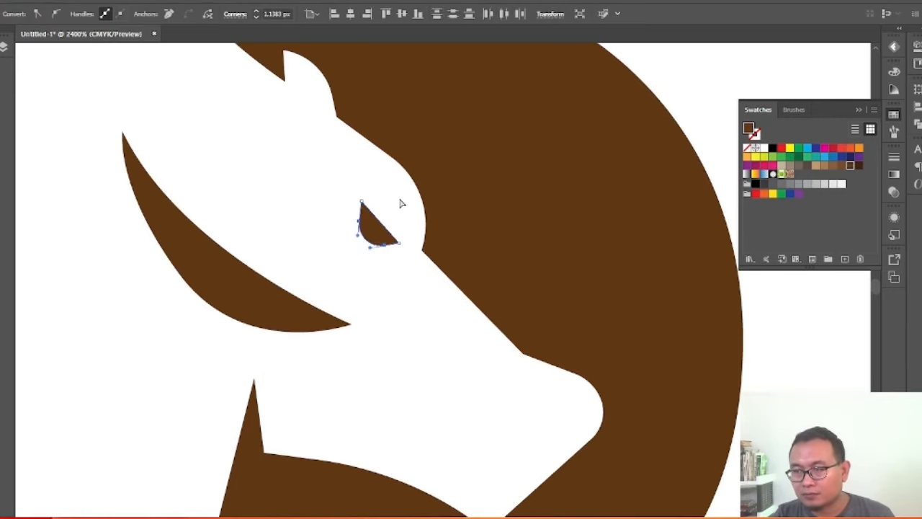
Nudge the eye slightly downward and deselect it.
{"action": "left_click", "coordinate": [401, 203]}
{"action": "scroll", "coordinate": [389, 206], "scroll_direction": "down", "scroll_amount": 4}
{"action": "scroll", "coordinate": [381, 180], "scroll_direction": "up", "scroll_amount": 3}
{"action": "left_click_drag", "start_coordinate": [237, 271], "coordinate": [237, 278]}
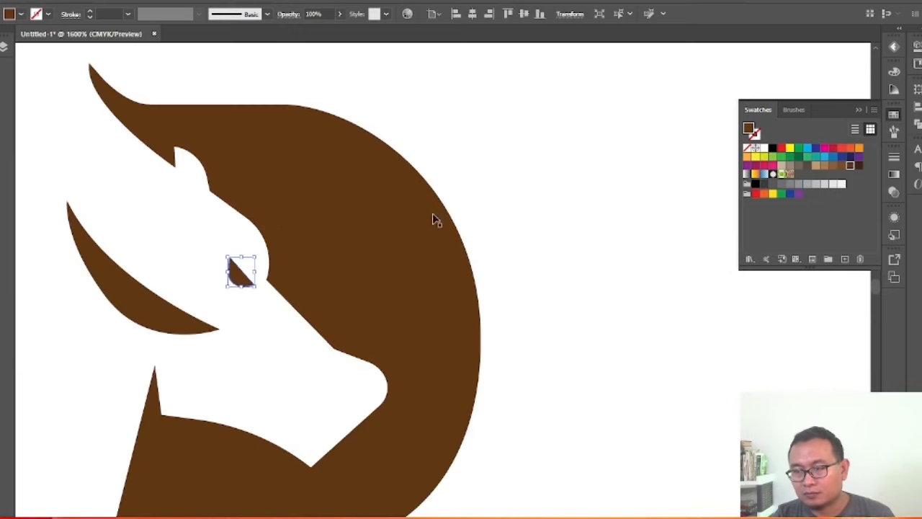
{"action": "left_click", "coordinate": [537, 198]}
Duplicate the crescent, scale the copy down and place it just below the original, behind the jaw.
{"action": "scroll", "coordinate": [359, 289], "scroll_direction": "down", "scroll_amount": 4}
{"action": "scroll", "coordinate": [287, 333], "scroll_direction": "up", "scroll_amount": 3}
{"action": "left_click_drag", "start_coordinate": [329, 218], "coordinate": [276, 238]}
{"action": "left_click_drag", "start_coordinate": [230, 161], "coordinate": [293, 213]}
{"action": "left_click_drag", "start_coordinate": [329, 257], "coordinate": [319, 247]}
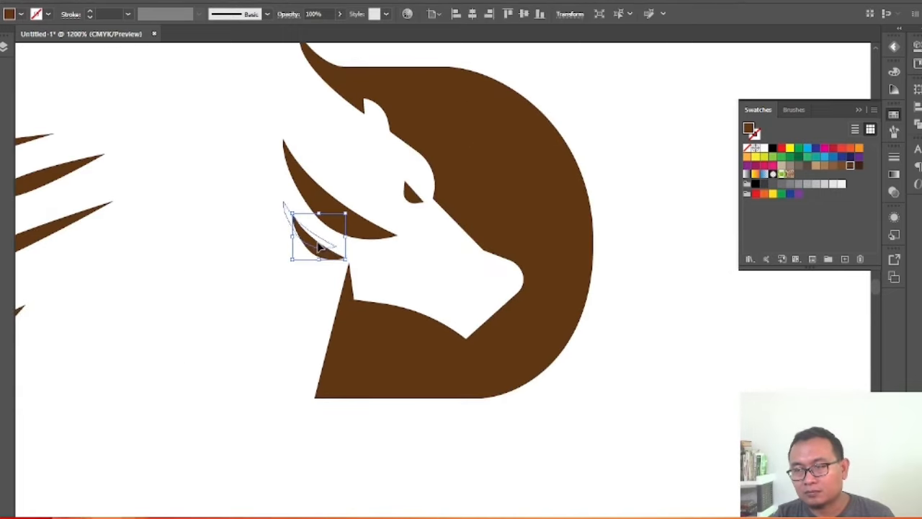
{"action": "left_click", "coordinate": [377, 294]}
Rotate the larger crescent slightly clockwise and check the whole letter.
{"action": "scroll", "coordinate": [311, 253], "scroll_direction": "down", "scroll_amount": 2}
{"action": "left_click", "coordinate": [322, 249]}
{"action": "left_click_drag", "start_coordinate": [351, 261], "coordinate": [348, 265]}
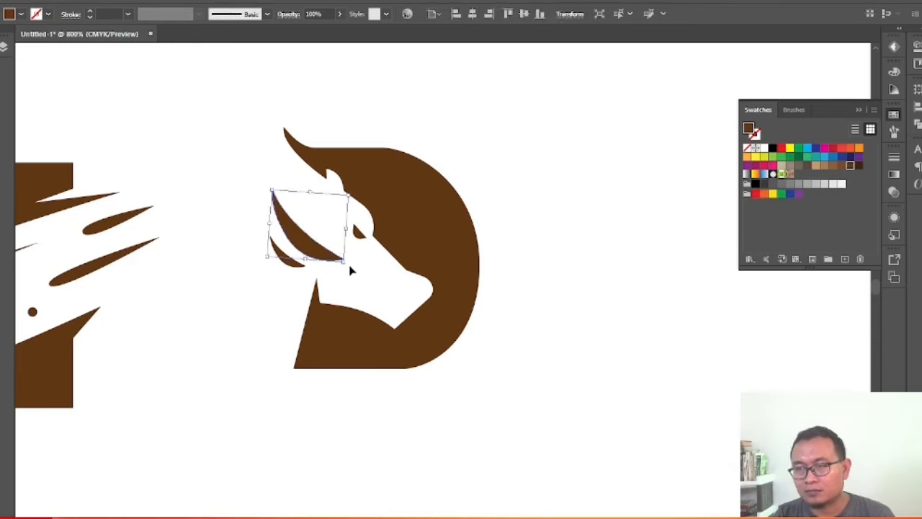
{"action": "left_click", "coordinate": [285, 281]}
{"action": "scroll", "coordinate": [285, 281], "scroll_direction": "down", "scroll_amount": 3}
{"action": "left_click_drag", "start_coordinate": [273, 167], "coordinate": [461, 342]}
{"action": "scroll", "coordinate": [351, 268], "scroll_direction": "up", "scroll_amount": 3}
{"action": "left_click", "coordinate": [291, 291]}
{"action": "left_click", "coordinate": [292, 292]}
{"action": "left_click", "coordinate": [62, 84]}
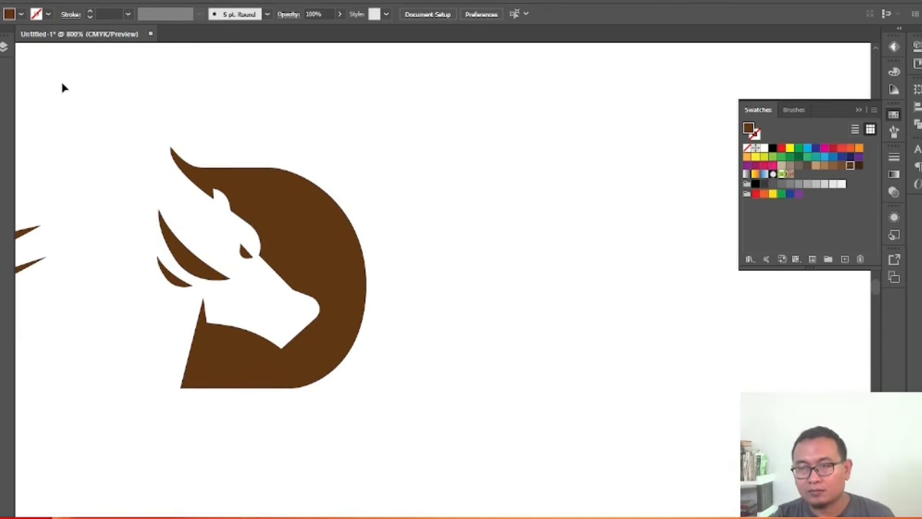
Try to reshape the rounded tip of the muzzle using its corner anchors.
{"action": "scroll", "coordinate": [280, 332], "scroll_direction": "up", "scroll_amount": 3}
{"action": "key", "text": "a"}
{"action": "left_click", "coordinate": [354, 315]}
{"action": "left_click", "coordinate": [368, 225]}
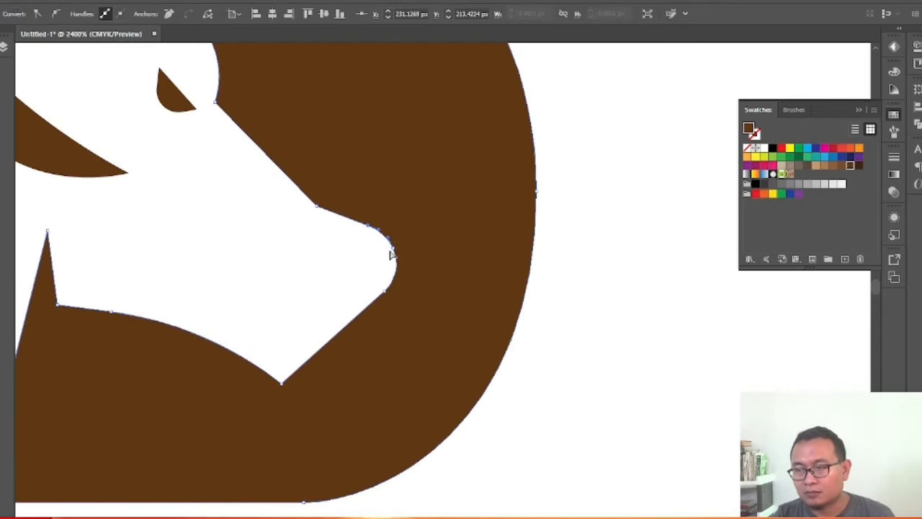
{"action": "left_click", "coordinate": [384, 290]}
{"action": "left_click_drag", "start_coordinate": [360, 264], "coordinate": [424, 276]}
{"action": "left_click", "coordinate": [319, 258]}
{"action": "scroll", "coordinate": [319, 260], "scroll_direction": "down", "scroll_amount": 3}
{"action": "scroll", "coordinate": [322, 270], "scroll_direction": "up", "scroll_amount": 2}
{"action": "key", "text": "ctrl+z"}
Round the corner where the straight bridge of the nose meets the muzzle.
{"action": "left_click", "coordinate": [315, 209]}
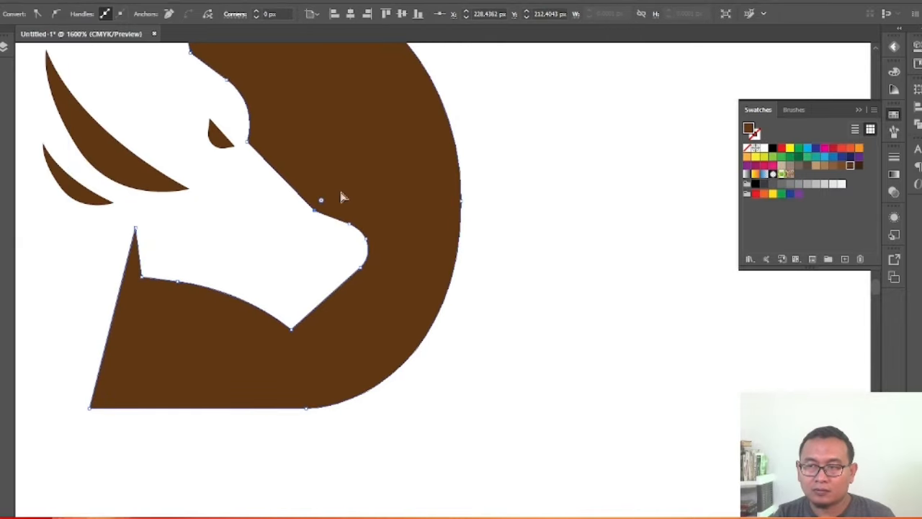
{"action": "left_click", "coordinate": [572, 218]}
{"action": "scroll", "coordinate": [580, 267], "scroll_direction": "down", "scroll_amount": 3}
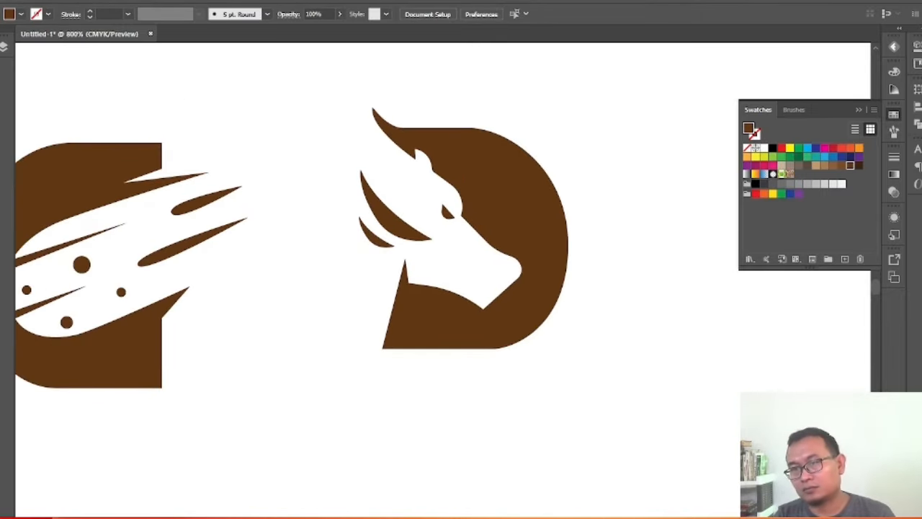
Group all the shapes of the D and move the group closer to the C and slightly down.
{"action": "left_click_drag", "start_coordinate": [611, 78], "coordinate": [381, 315]}
{"action": "key", "text": "ctrl+g"}
{"action": "left_click", "coordinate": [467, 374]}
{"action": "left_click_drag", "start_coordinate": [537, 229], "coordinate": [479, 255]}
{"action": "left_click", "coordinate": [382, 253]}
{"action": "scroll", "coordinate": [381, 253], "scroll_direction": "down", "scroll_amount": 3}
{"action": "scroll", "coordinate": [397, 276], "scroll_direction": "down", "scroll_amount": 4}
{"action": "scroll", "coordinate": [368, 335], "scroll_direction": "up", "scroll_amount": 7}
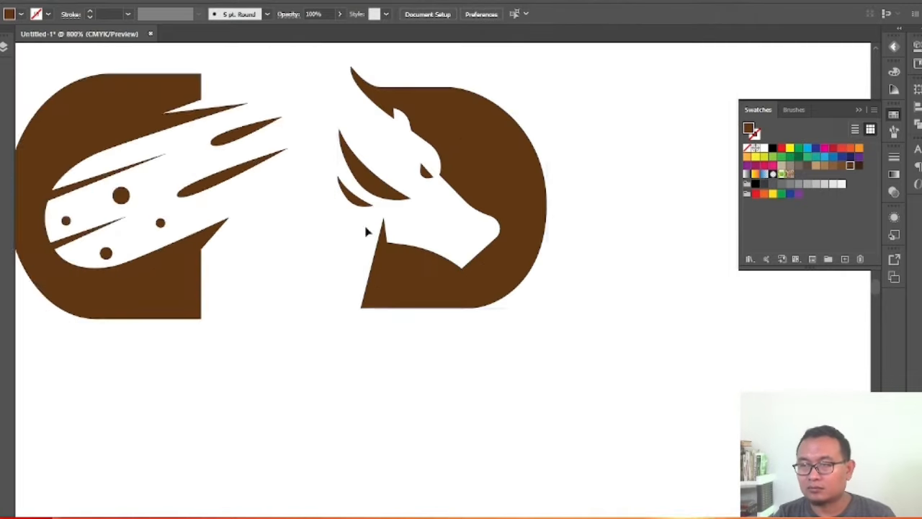
Fine-tune the size, rotation and position of the D's smaller crescent behind the head inside the group.
{"action": "double_click", "coordinate": [350, 197]}
{"action": "scroll", "coordinate": [346, 202], "scroll_direction": "up", "scroll_amount": 3}
{"action": "left_click_drag", "start_coordinate": [316, 224], "coordinate": [315, 245]}
{"action": "left_click", "coordinate": [362, 296]}
{"action": "left_click_drag", "start_coordinate": [352, 209], "coordinate": [355, 205]}
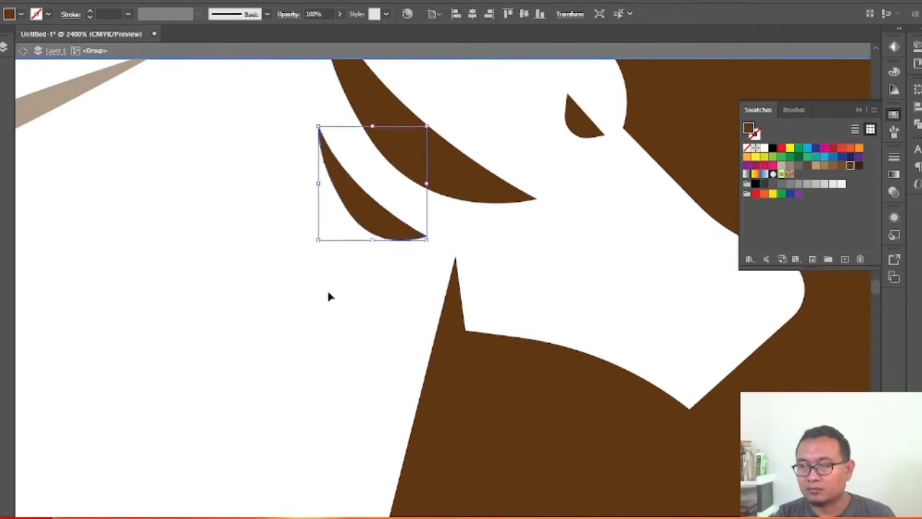
{"action": "scroll", "coordinate": [295, 296], "scroll_direction": "down", "scroll_amount": 4}
{"action": "double_click", "coordinate": [488, 289]}
{"action": "scroll", "coordinate": [296, 224], "scroll_direction": "up", "scroll_amount": 1}
{"action": "double_click", "coordinate": [320, 298]}
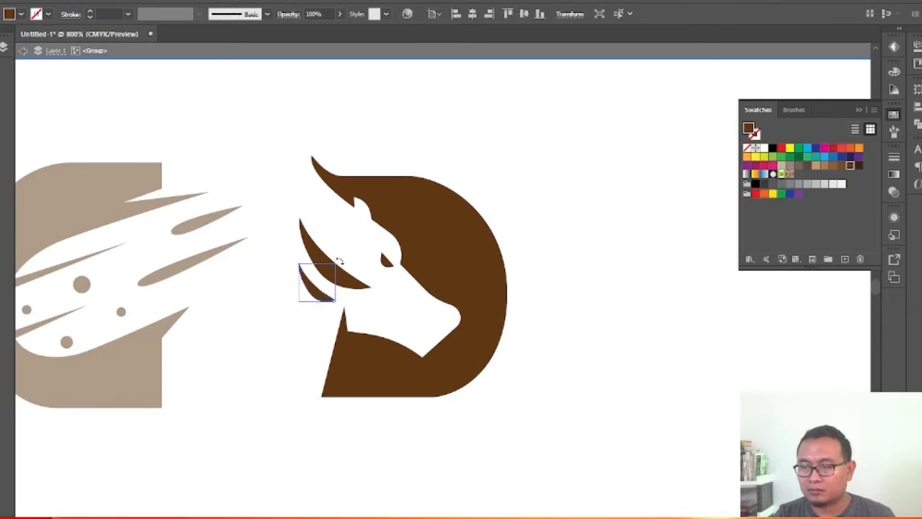
{"action": "left_click_drag", "start_coordinate": [337, 261], "coordinate": [333, 259]}
{"action": "double_click", "coordinate": [333, 260]}
{"action": "scroll", "coordinate": [304, 335], "scroll_direction": "down", "scroll_amount": 7}
{"action": "scroll", "coordinate": [238, 344], "scroll_direction": "up", "scroll_amount": 2}
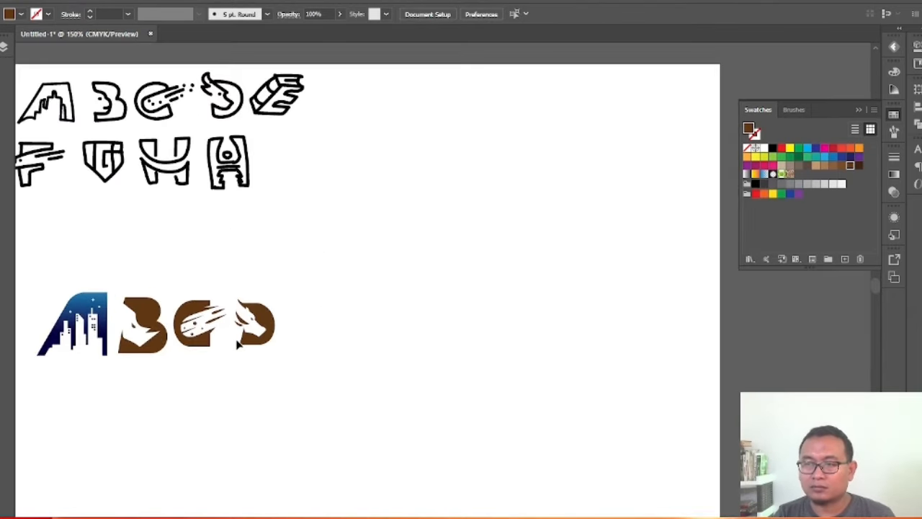
{"action": "scroll", "coordinate": [247, 344], "scroll_direction": "up", "scroll_amount": 1}
{"action": "scroll", "coordinate": [250, 371], "scroll_direction": "up", "scroll_amount": 3}
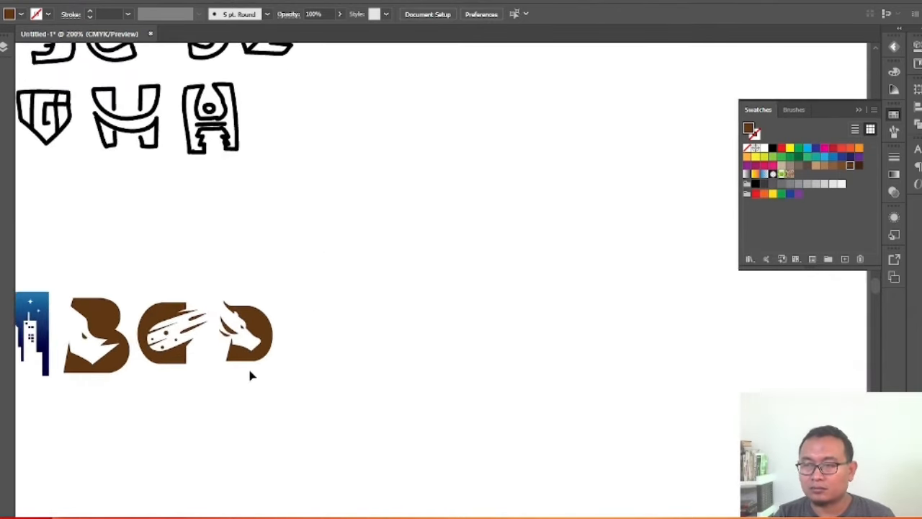
{"action": "scroll", "coordinate": [354, 326], "scroll_direction": "down", "scroll_amount": 3}
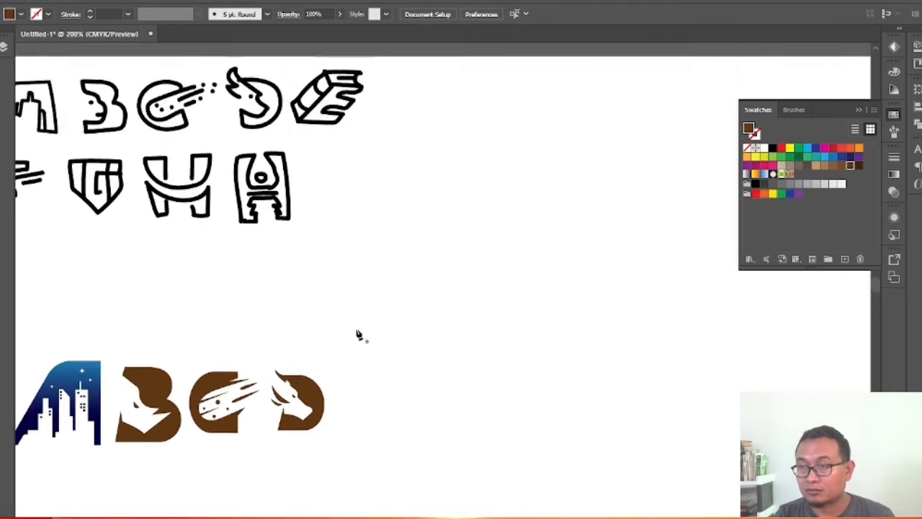
{"action": "scroll", "coordinate": [370, 421], "scroll_direction": "up", "scroll_amount": 2}
{"action": "left_click", "coordinate": [354, 383]}
{"action": "left_click", "coordinate": [355, 352]}
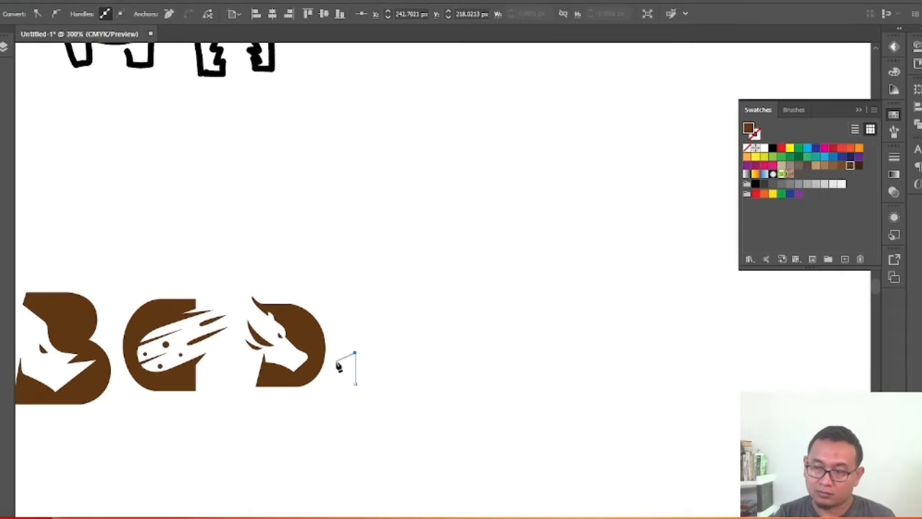
{"action": "scroll", "coordinate": [344, 362], "scroll_direction": "down", "scroll_amount": 3}
{"action": "scroll", "coordinate": [353, 355], "scroll_direction": "up", "scroll_amount": 4}
{"action": "key", "text": "Delete"}
{"action": "key", "text": "Delete"}
{"action": "left_click", "coordinate": [127, 13]}
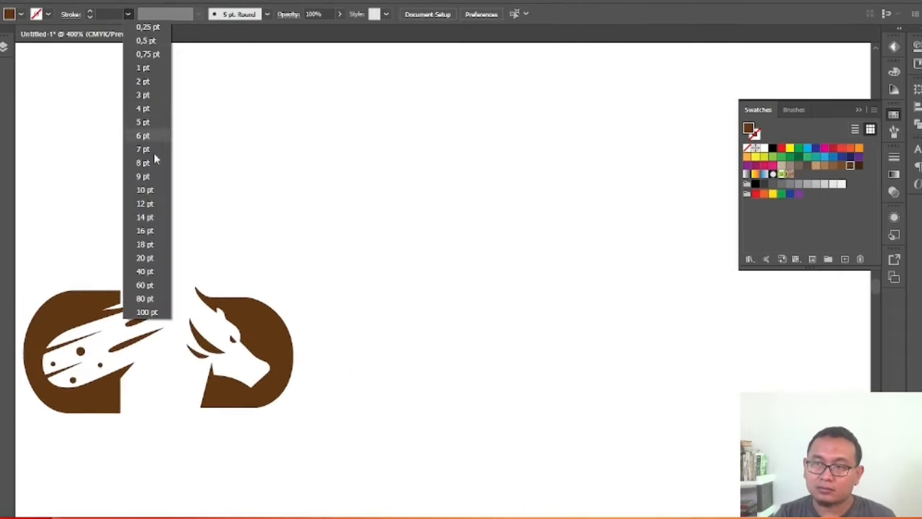
{"action": "left_click", "coordinate": [146, 190]}
{"action": "left_click", "coordinate": [348, 402]}
{"action": "key", "text": "v"}
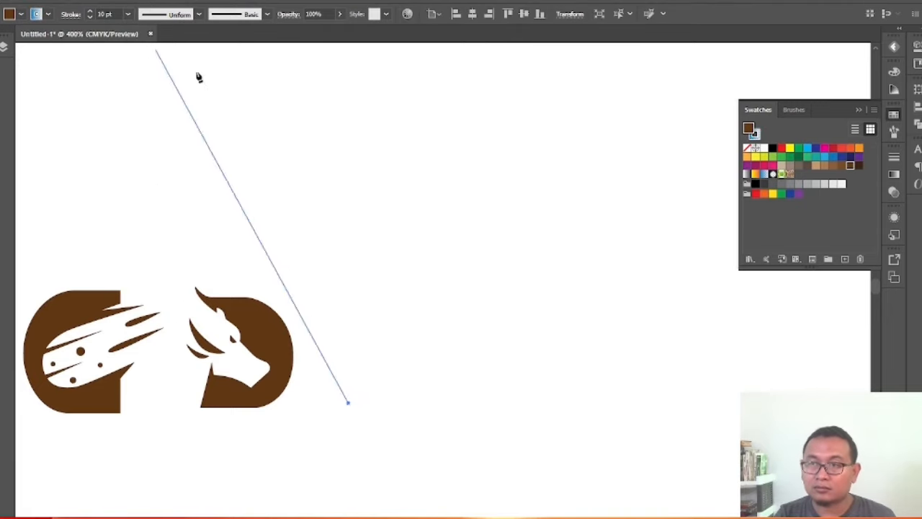
{"action": "key", "text": "Delete"}
Set the stroke colour for the new letter outline to black with a 6 pt weight.
{"action": "left_click", "coordinate": [7, 273]}
{"action": "left_click", "coordinate": [765, 67]}
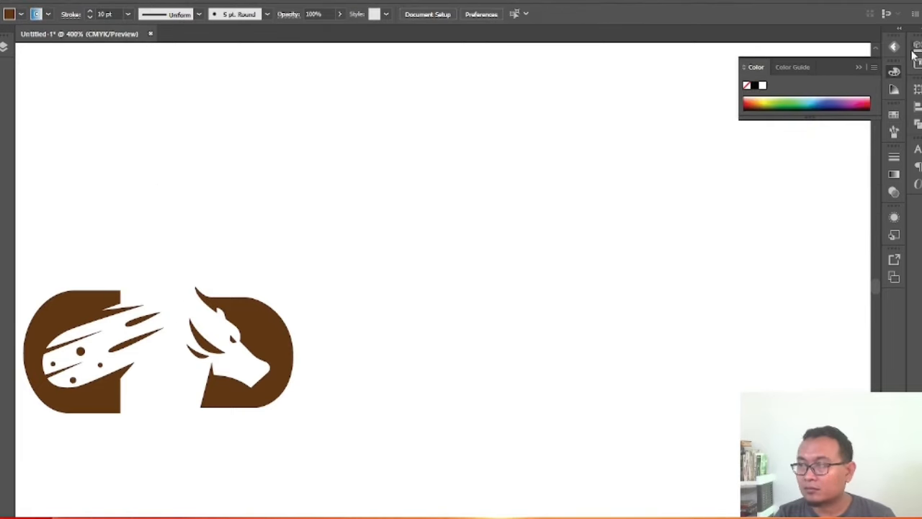
{"action": "left_click", "coordinate": [894, 114]}
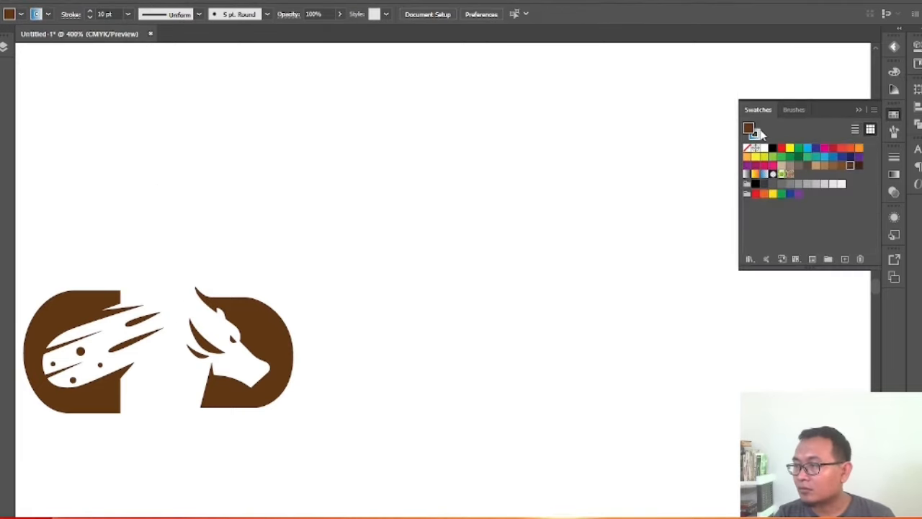
{"action": "left_click", "coordinate": [333, 398]}
{"action": "left_click", "coordinate": [333, 334]}
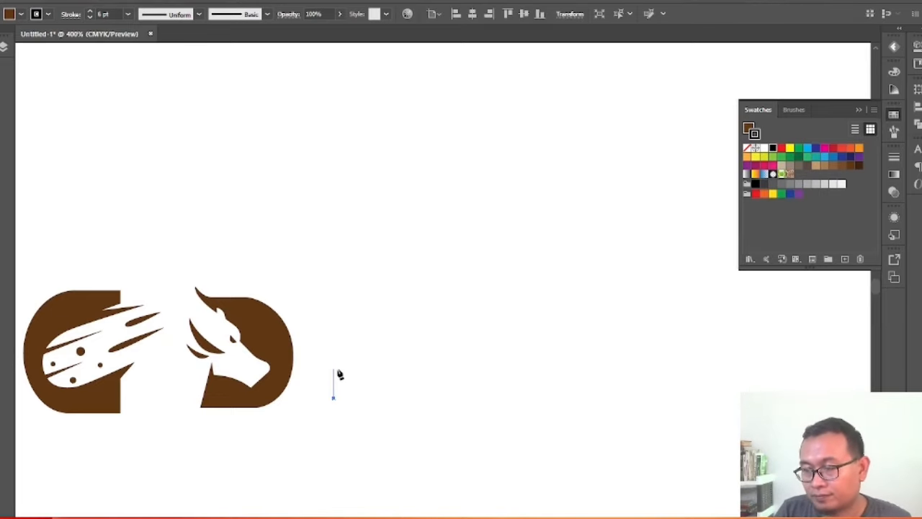
{"action": "key", "text": "ctrl+z"}
Start the F's outline beside the D with no fill and a 2 pt stroke, drawing the stem's right side and base.
{"action": "left_click", "coordinate": [368, 368]}
{"action": "left_click", "coordinate": [368, 410]}
{"action": "key", "text": "ctrl+z"}
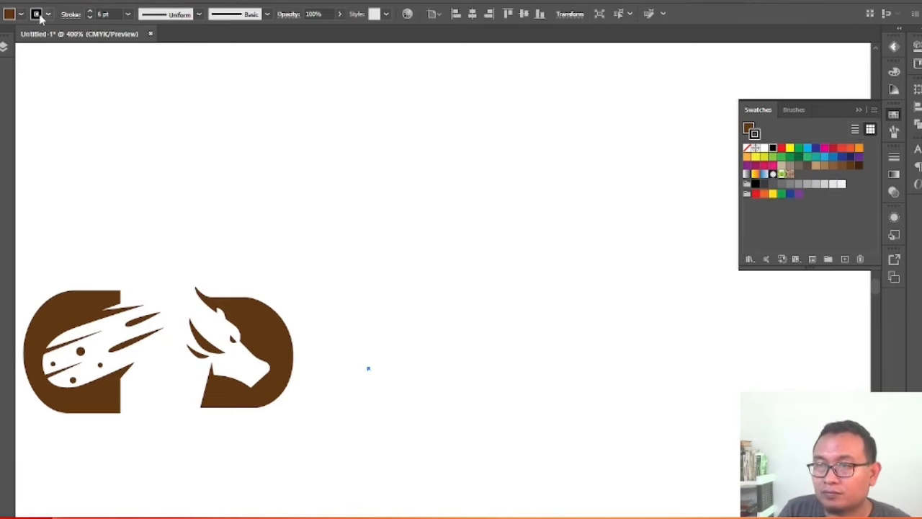
{"action": "left_click", "coordinate": [20, 15]}
{"action": "left_click", "coordinate": [0, 35]}
{"action": "left_click", "coordinate": [128, 15]}
{"action": "left_click", "coordinate": [152, 83]}
{"action": "left_click", "coordinate": [368, 407]}
{"action": "key", "text": "ctrl+z"}
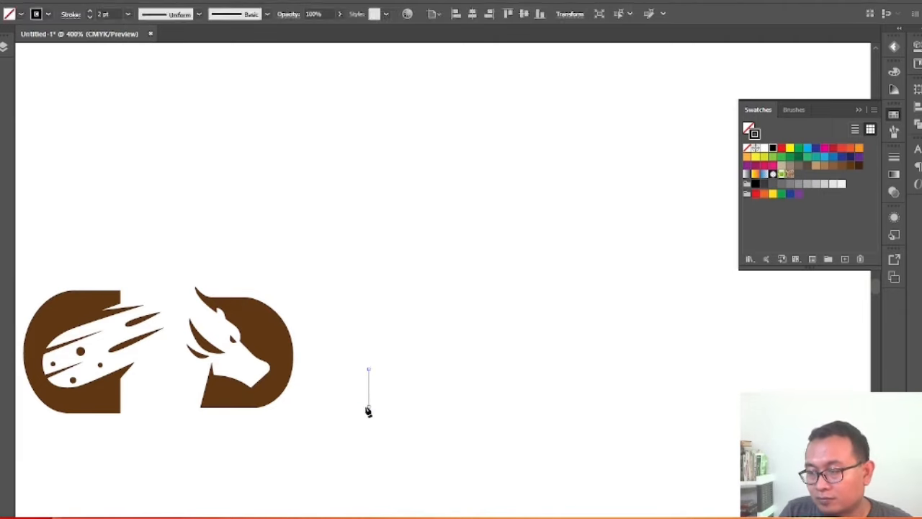
{"action": "left_click", "coordinate": [368, 406]}
{"action": "left_click", "coordinate": [346, 406]}
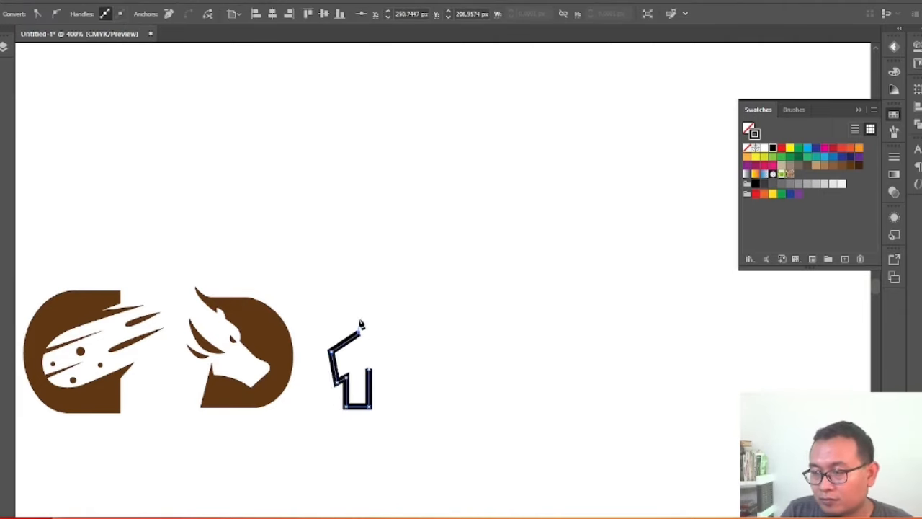
{"action": "left_click", "coordinate": [397, 296]}
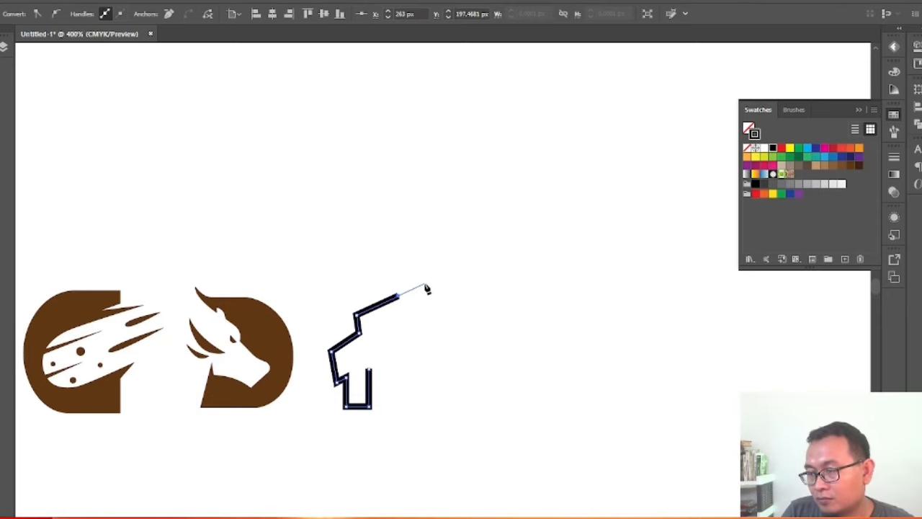
{"action": "scroll", "coordinate": [375, 289], "scroll_direction": "down", "scroll_amount": 4}
{"action": "scroll", "coordinate": [378, 295], "scroll_direction": "up", "scroll_amount": 2}
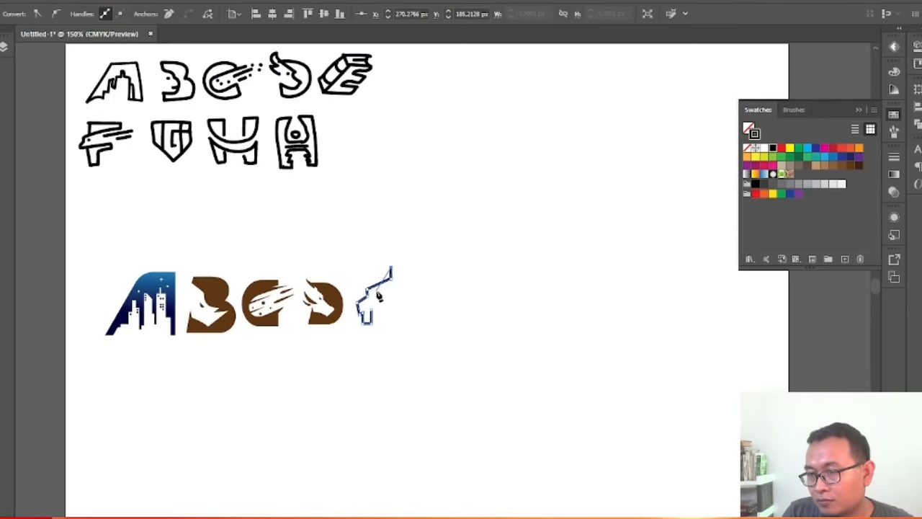
{"action": "key", "text": "ctrl+z"}
{"action": "scroll", "coordinate": [376, 295], "scroll_direction": "up", "scroll_amount": 3}
{"action": "key", "text": "ctrl+z"}
{"action": "key", "text": "ctrl+z"}
{"action": "key", "text": "ctrl+z"}
{"action": "key", "text": "ctrl+z"}
{"action": "key", "text": "ctrl+z"}
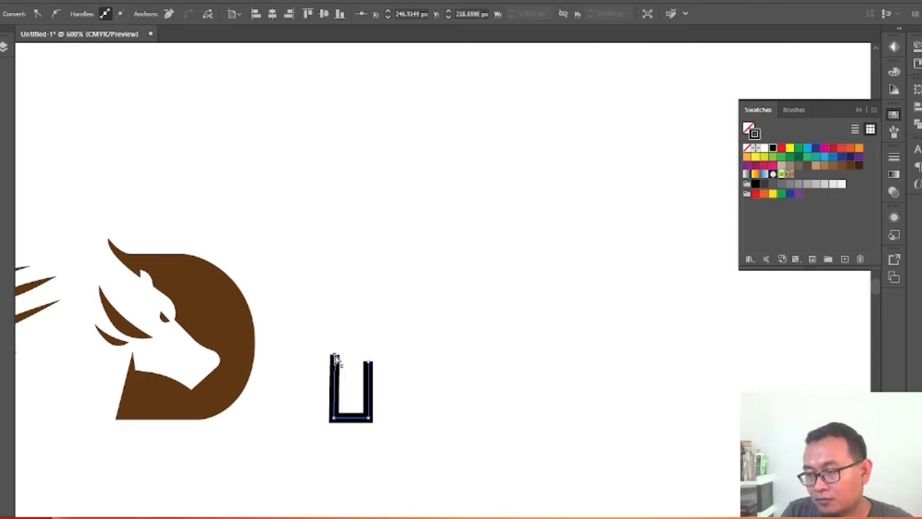
Draw the rest of the F with straight Pen segments: protruding beak-like left end, stepped notch, slanted top arm and short middle bar.
{"action": "left_click", "coordinate": [334, 356]}
{"action": "left_click", "coordinate": [310, 358]}
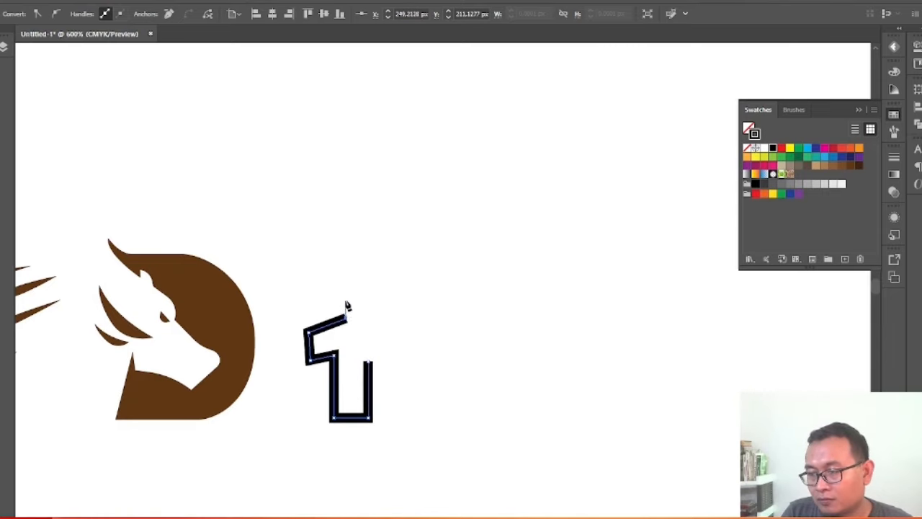
{"action": "left_click", "coordinate": [416, 272]}
{"action": "left_click", "coordinate": [328, 249]}
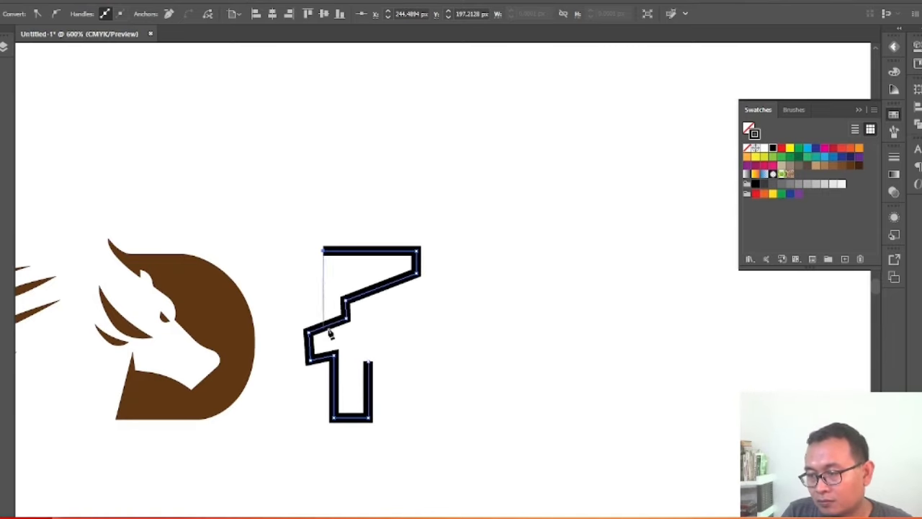
{"action": "left_click", "coordinate": [334, 325]}
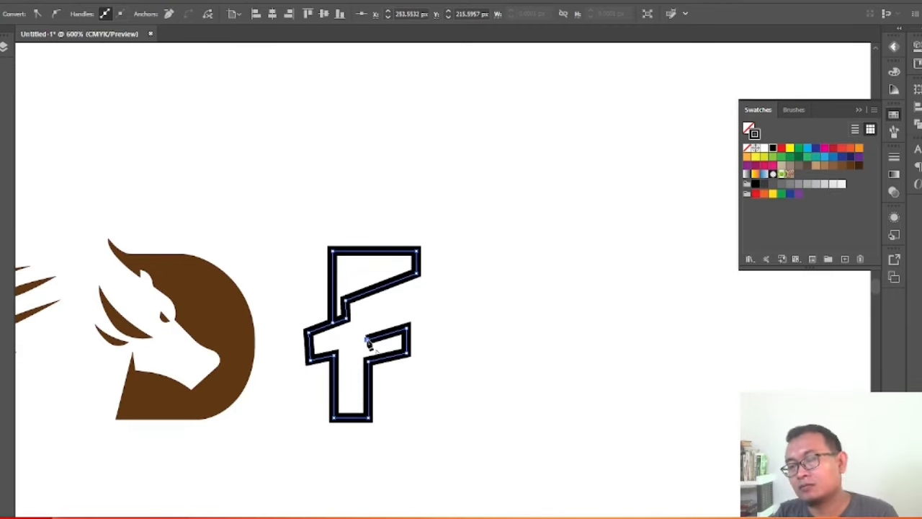
Extend the F's top arm to the right, raise the open bar end slightly and check the upper-left corner anchor.
{"action": "key", "text": "ctrl+plus"}
{"action": "left_click_drag", "start_coordinate": [389, 215], "coordinate": [459, 305]}
{"action": "key", "text": "Right"}
{"action": "key", "text": "Right"}
{"action": "left_click_drag", "start_coordinate": [332, 335], "coordinate": [353, 363]}
{"action": "key", "text": "Up"}
{"action": "left_click_drag", "start_coordinate": [283, 226], "coordinate": [306, 248]}
{"action": "left_click", "coordinate": [417, 223]}
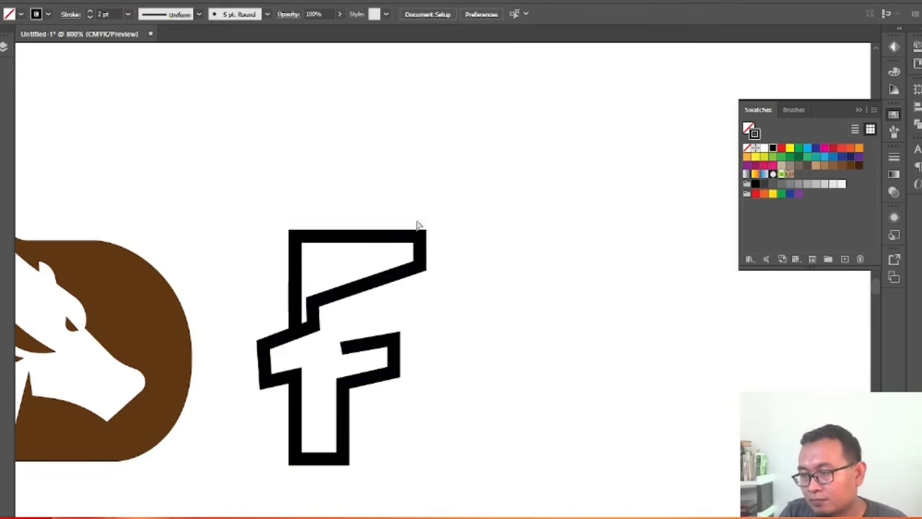
Lower the right end of the F's middle bar and move the path's open end onto the stem's left corner.
{"action": "left_click_drag", "start_coordinate": [381, 391], "coordinate": [401, 396]}
{"action": "key", "text": "Down"}
{"action": "key", "text": "Down"}
{"action": "left_click_drag", "start_coordinate": [330, 325], "coordinate": [420, 365]}
{"action": "key", "text": "Down"}
{"action": "key", "text": "Down"}
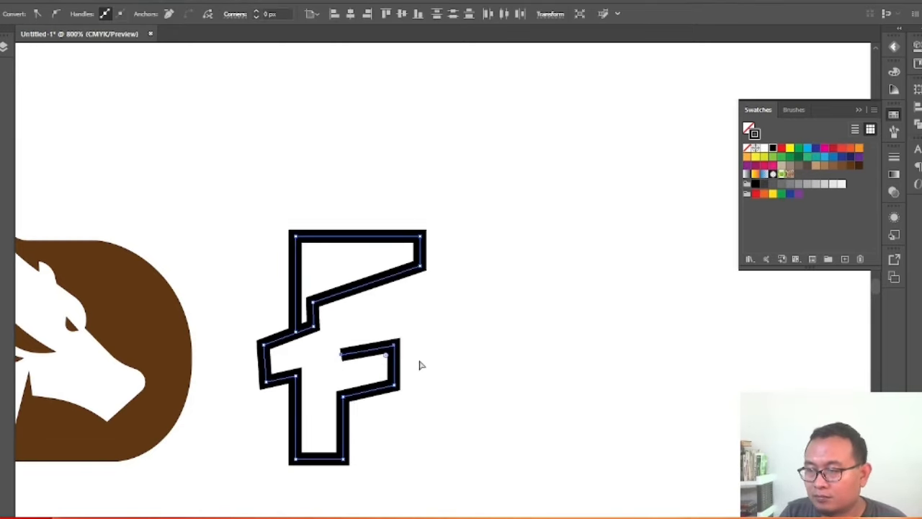
{"action": "left_click", "coordinate": [420, 364]}
{"action": "left_click", "coordinate": [343, 355]}
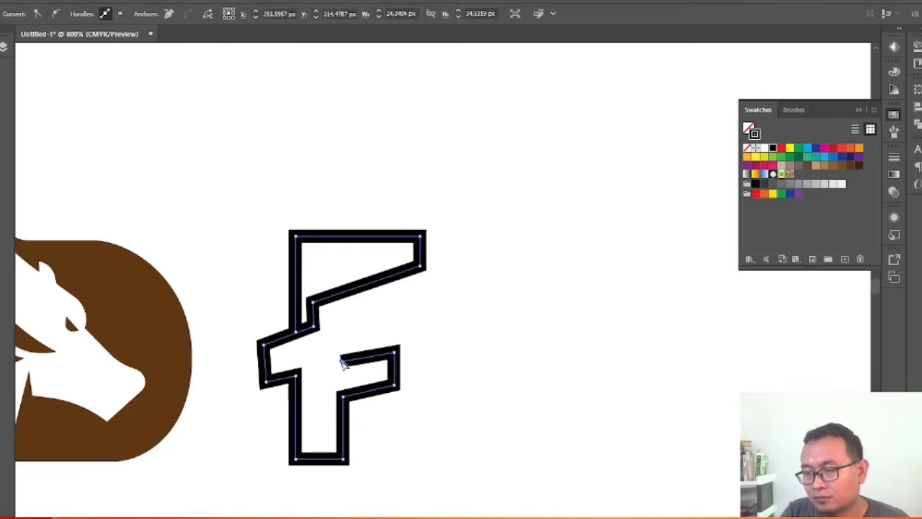
{"action": "left_click_drag", "start_coordinate": [344, 355], "coordinate": [298, 379]}
Nudge the right end of the F's middle bar left and slightly down.
{"action": "left_click_drag", "start_coordinate": [376, 336], "coordinate": [429, 410]}
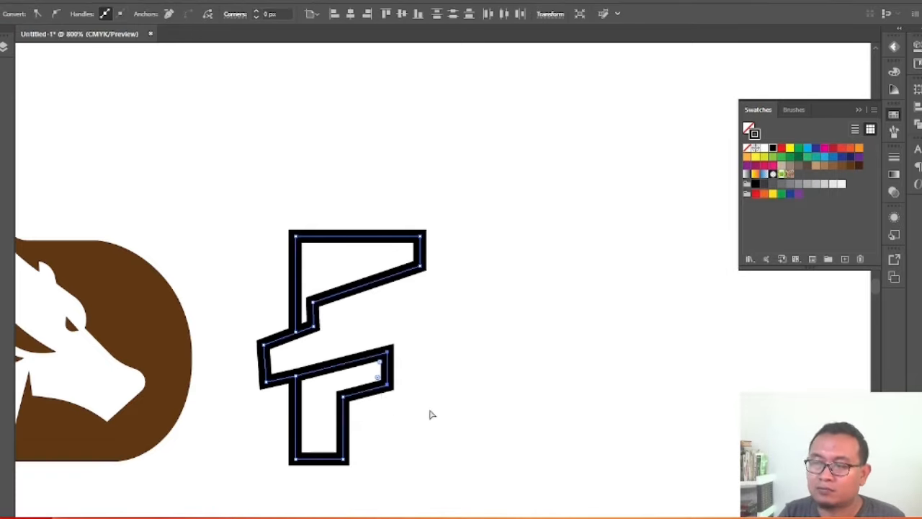
{"action": "key", "text": "Down"}
{"action": "key", "text": "Left"}
{"action": "key", "text": "Left"}
Make the notch's short edge and the protruding left end vertical by centring each pair of anchors horizontally, aligned to selection.
{"action": "left_click_drag", "start_coordinate": [303, 292], "coordinate": [331, 338]}
{"action": "left_click", "coordinate": [311, 14]}
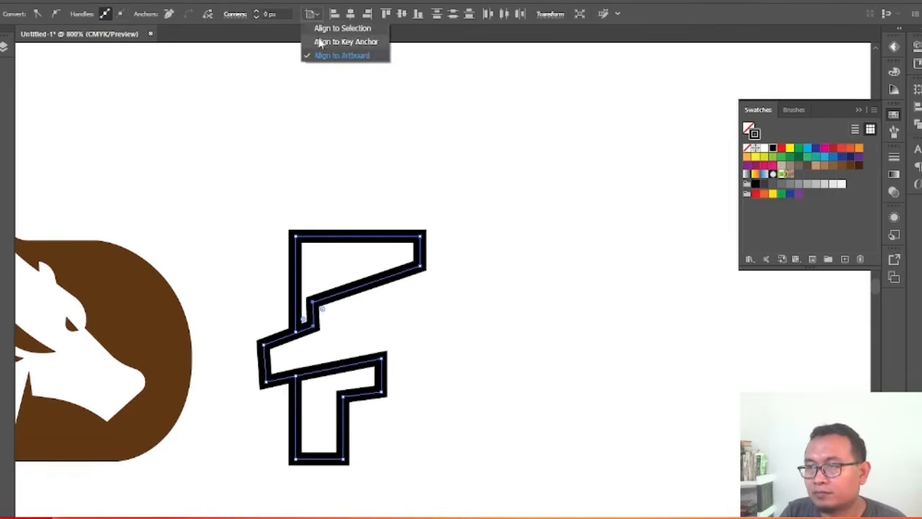
{"action": "left_click", "coordinate": [331, 29]}
{"action": "left_click", "coordinate": [350, 14]}
{"action": "left_click_drag", "start_coordinate": [248, 314], "coordinate": [281, 405]}
{"action": "left_click", "coordinate": [312, 14]}
{"action": "left_click", "coordinate": [333, 29]}
{"action": "left_click", "coordinate": [351, 16]}
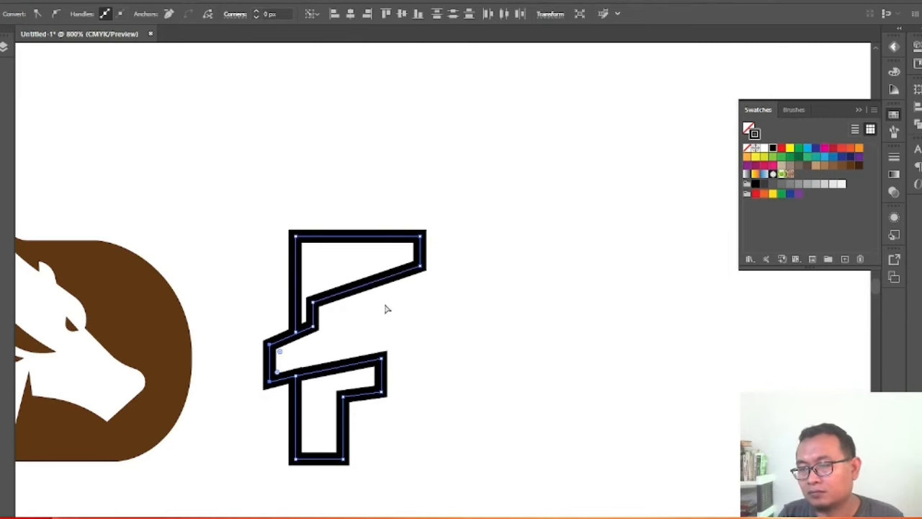
{"action": "scroll", "coordinate": [268, 343], "scroll_direction": "up", "scroll_amount": 2}
{"action": "left_click", "coordinate": [287, 339]}
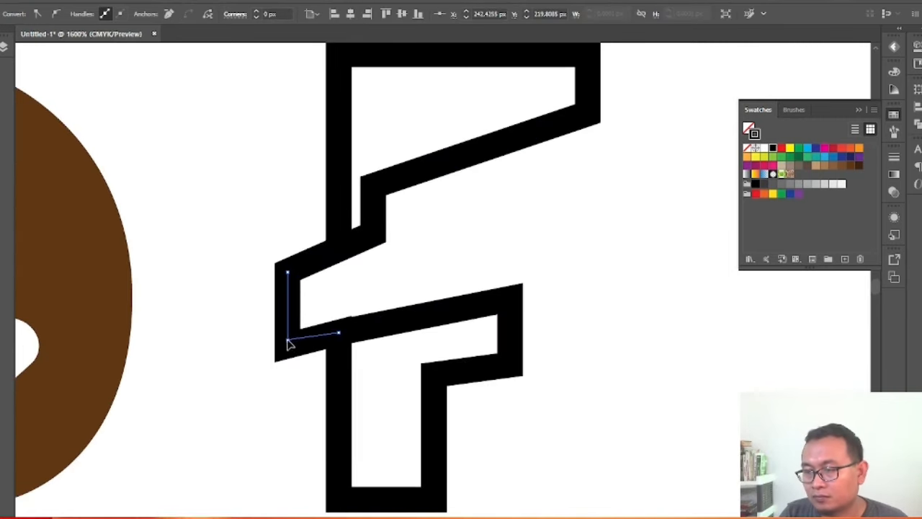
{"action": "left_click", "coordinate": [422, 240]}
{"action": "scroll", "coordinate": [396, 189], "scroll_direction": "down", "scroll_amount": 2}
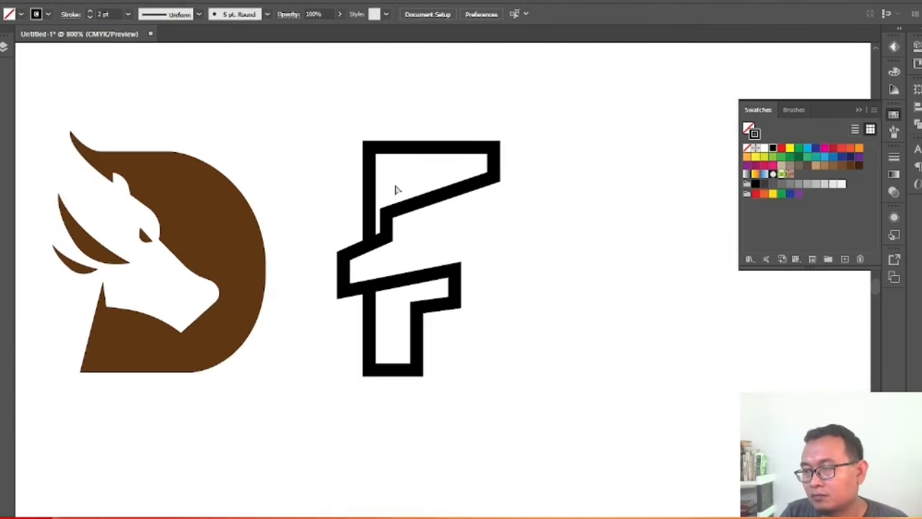
Round the notch's upper corner, the upper corner of the protruding left end and the upper right corner of the middle bar.
{"action": "left_click", "coordinate": [387, 213]}
{"action": "left_click_drag", "start_coordinate": [396, 223], "coordinate": [420, 237]}
{"action": "left_click", "coordinate": [343, 256]}
{"action": "left_click_drag", "start_coordinate": [355, 265], "coordinate": [373, 276]}
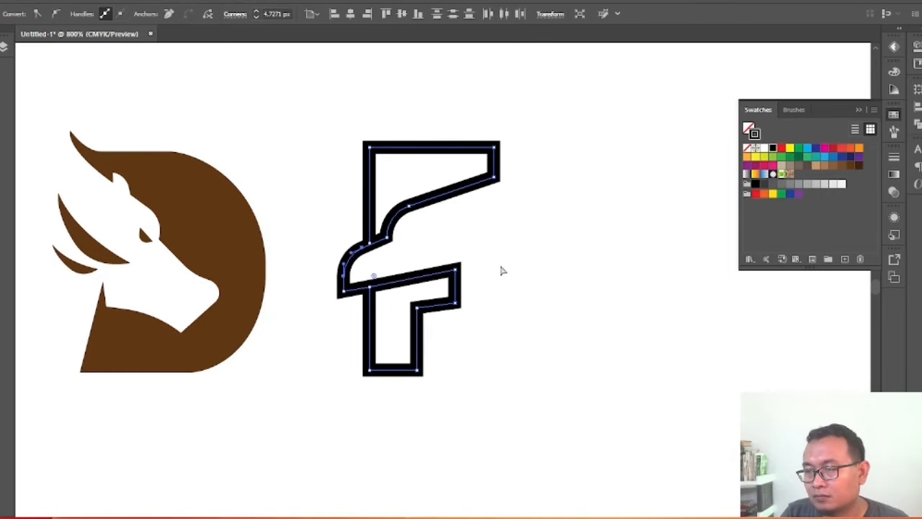
{"action": "left_click", "coordinate": [502, 271]}
{"action": "left_click", "coordinate": [449, 282]}
{"action": "left_click_drag", "start_coordinate": [430, 302], "coordinate": [432, 303]}
{"action": "left_click", "coordinate": [594, 260]}
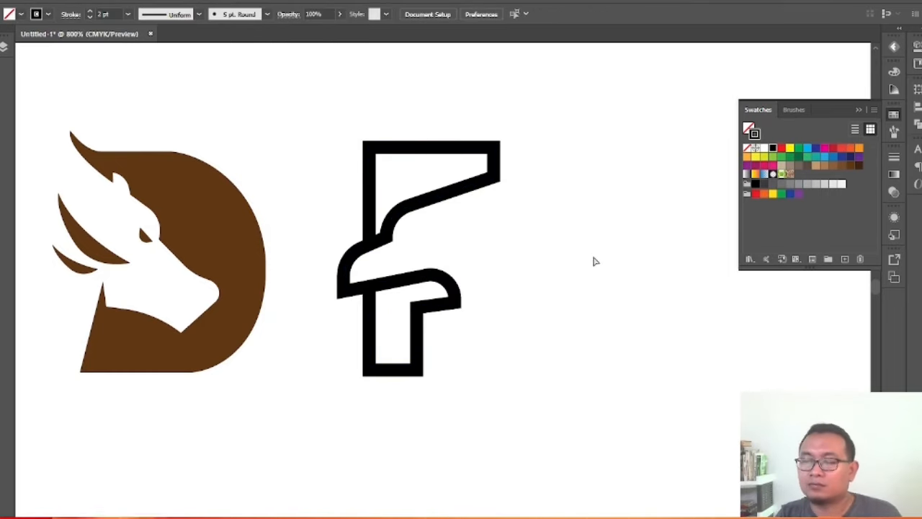
Add two anchors on the F's left edge below the top arm and pull the upper one outward to the left.
{"action": "left_click", "coordinate": [421, 144]}
{"action": "key", "text": "p"}
{"action": "left_click", "coordinate": [369, 193]}
{"action": "key", "text": "ctrl+z"}
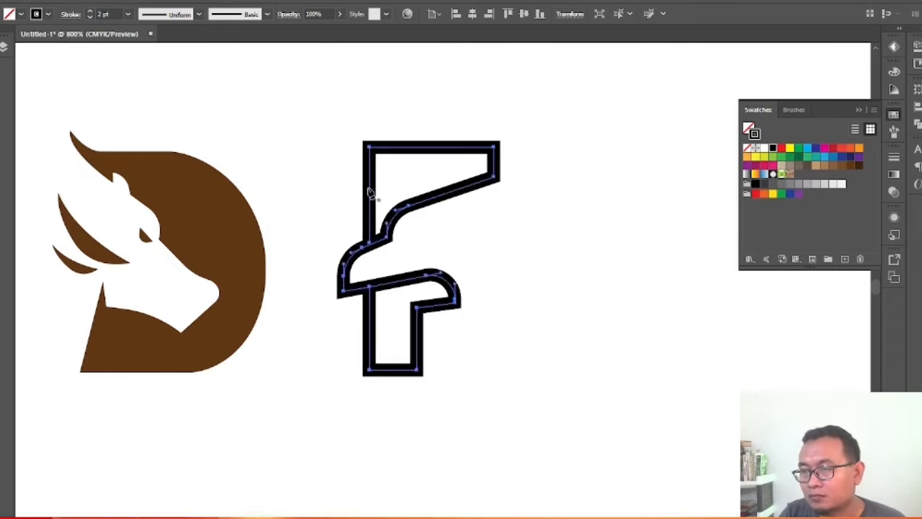
{"action": "left_click", "coordinate": [369, 194]}
{"action": "key", "text": "ctrl+z"}
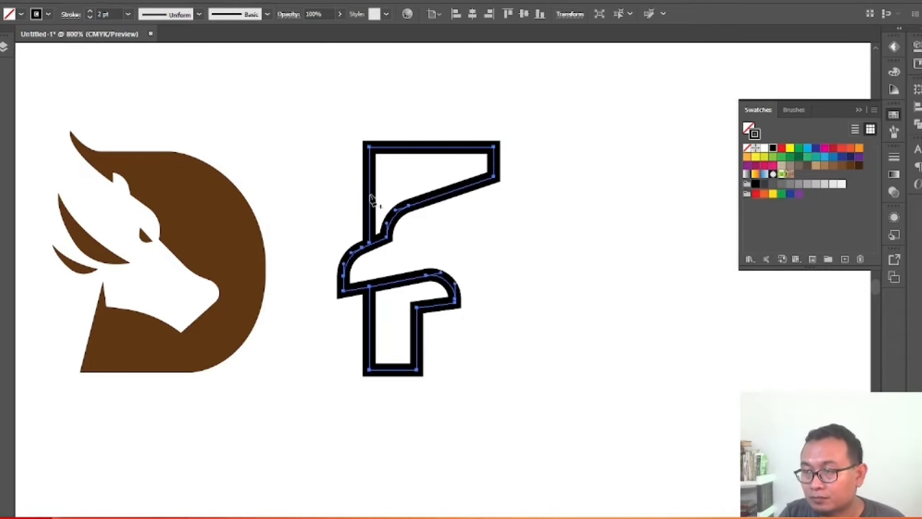
{"action": "left_click", "coordinate": [369, 195]}
{"action": "left_click_drag", "start_coordinate": [369, 176], "coordinate": [344, 174]}
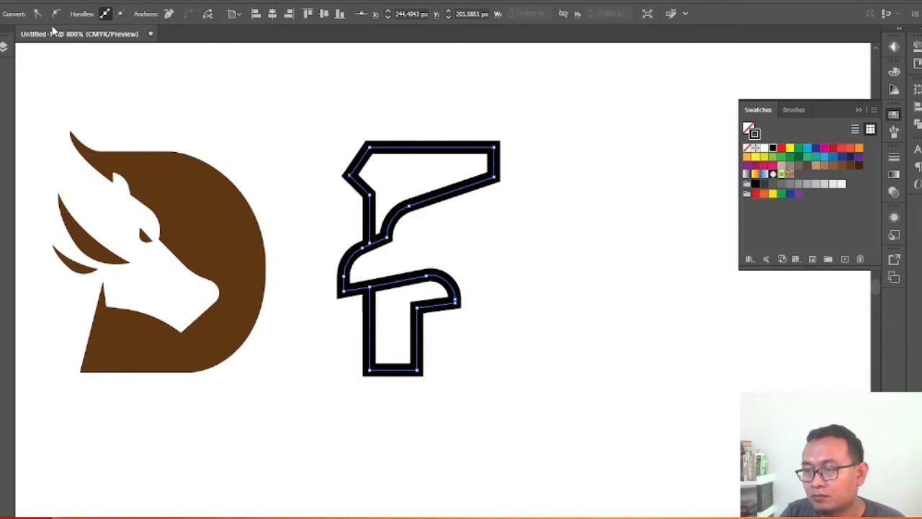
Shift the F's upper-left corner out in line with the protruding end, lower the anchor beneath it and round that corner.
{"action": "key", "text": "Left"}
{"action": "key", "text": "Left"}
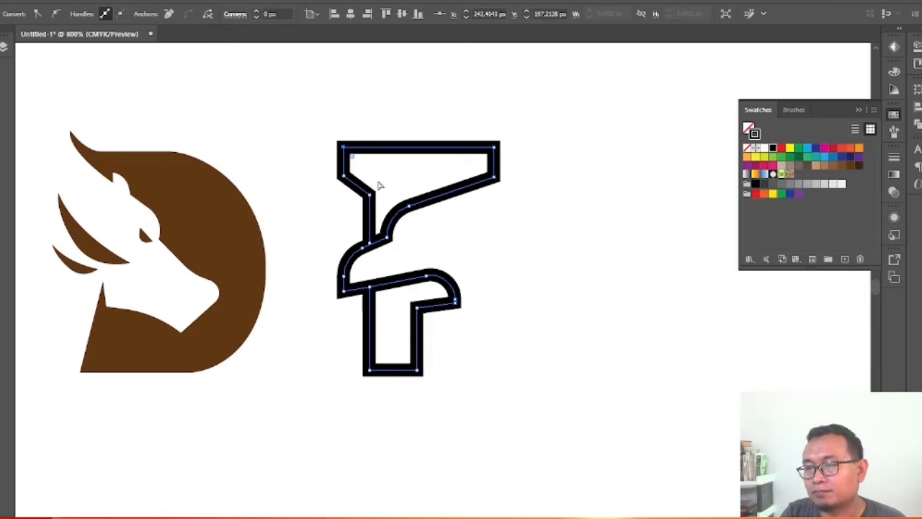
{"action": "left_click", "coordinate": [343, 175]}
{"action": "key", "text": "Down"}
{"action": "left_click_drag", "start_coordinate": [364, 193], "coordinate": [368, 199]}
{"action": "left_click", "coordinate": [559, 273]}
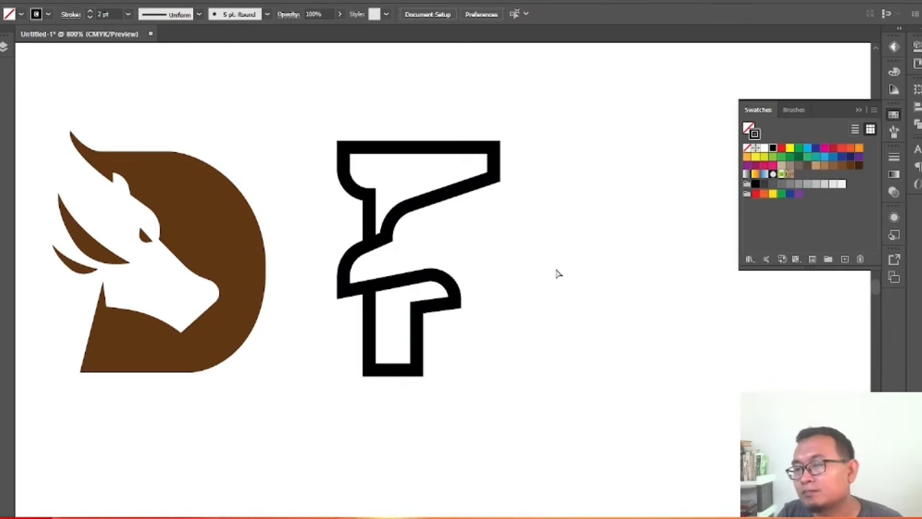
Round the lower left corner of the F's stem and the lower right corner of its top arm.
{"action": "left_click", "coordinate": [430, 376]}
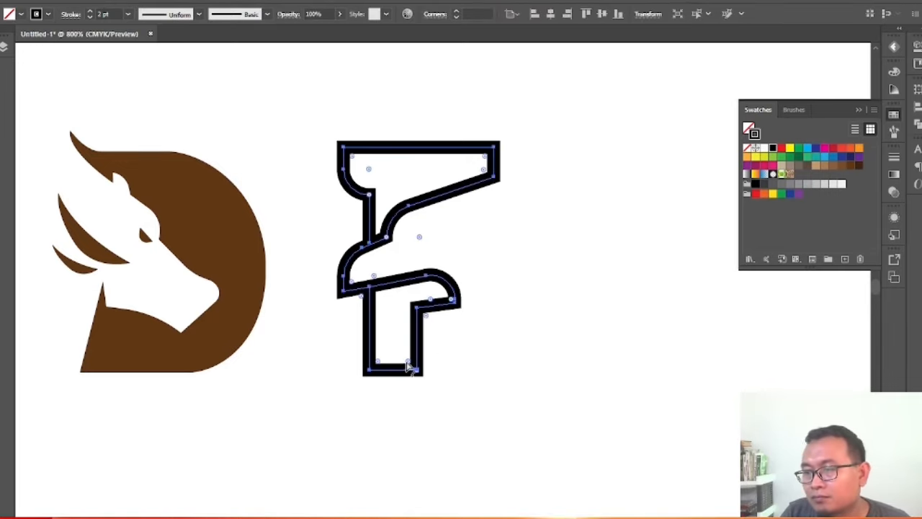
{"action": "left_click_drag", "start_coordinate": [407, 361], "coordinate": [394, 344]}
{"action": "left_click", "coordinate": [377, 360]}
{"action": "left_click", "coordinate": [553, 332]}
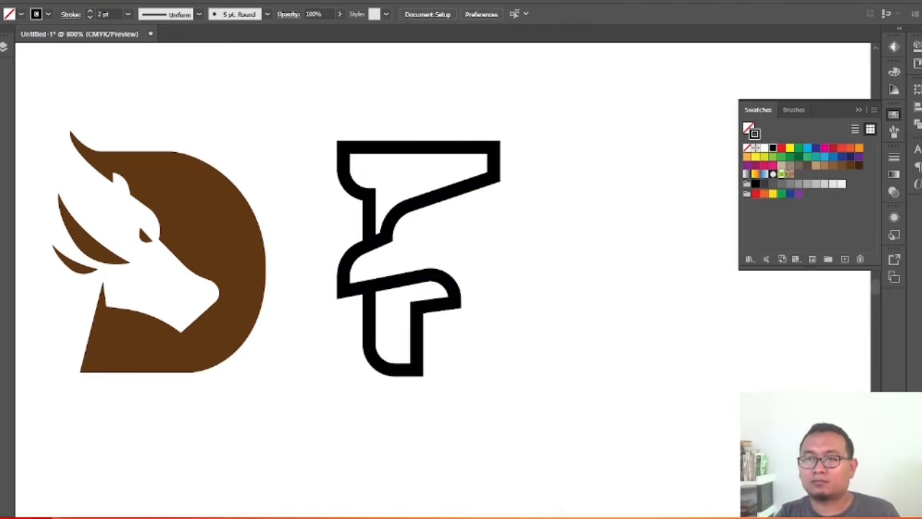
{"action": "key", "text": "v"}
{"action": "left_click_drag", "start_coordinate": [307, 86], "coordinate": [568, 388]}
{"action": "key", "text": "a"}
{"action": "left_click", "coordinate": [486, 171]}
{"action": "left_click_drag", "start_coordinate": [487, 172], "coordinate": [466, 165]}
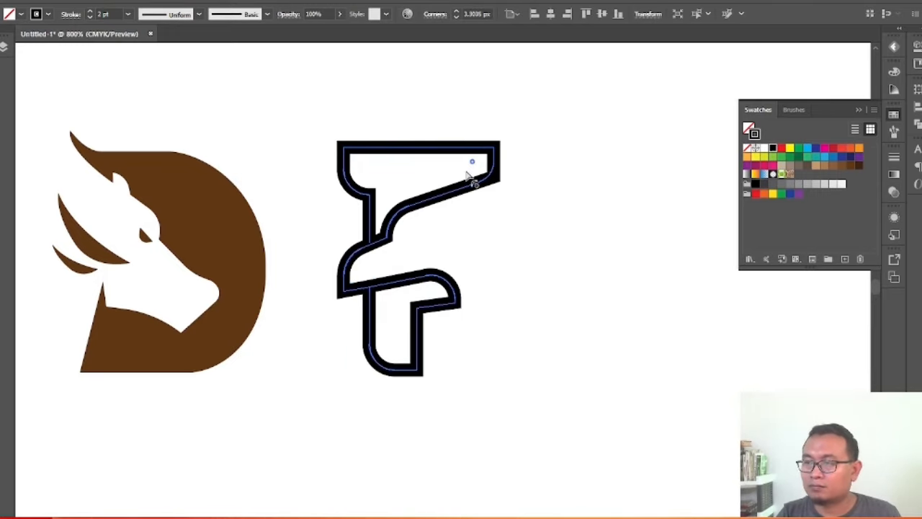
{"action": "left_click", "coordinate": [557, 186]}
Expand the F outline so its stroke becomes a filled shape.
{"action": "left_click_drag", "start_coordinate": [342, 350], "coordinate": [340, 353]}
{"action": "left_click", "coordinate": [47, 2]}
{"action": "left_click", "coordinate": [126, 142]}
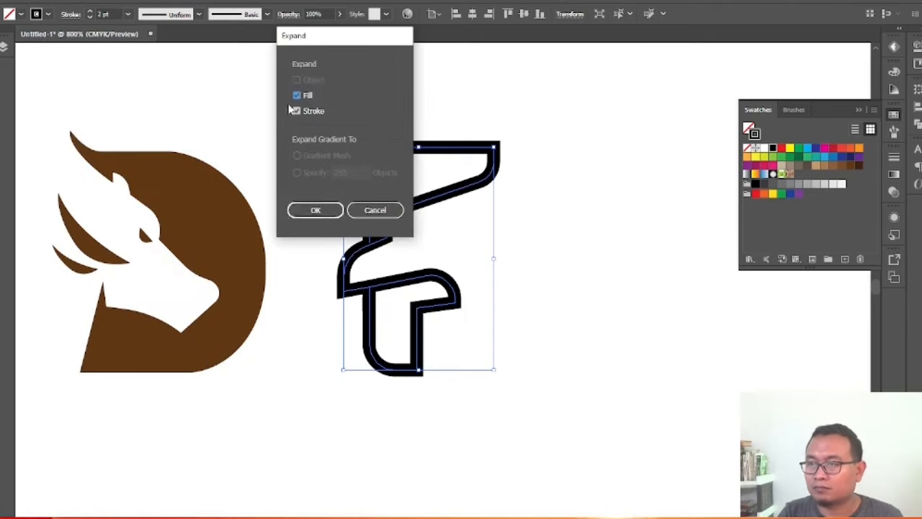
{"action": "left_click", "coordinate": [297, 95]}
{"action": "left_click", "coordinate": [319, 215]}
{"action": "left_click", "coordinate": [304, 256]}
Draw a small triangular eye with the Pen tool behind the beak's brow and round its lower corner.
{"action": "scroll", "coordinate": [347, 185], "scroll_direction": "up", "scroll_amount": 3}
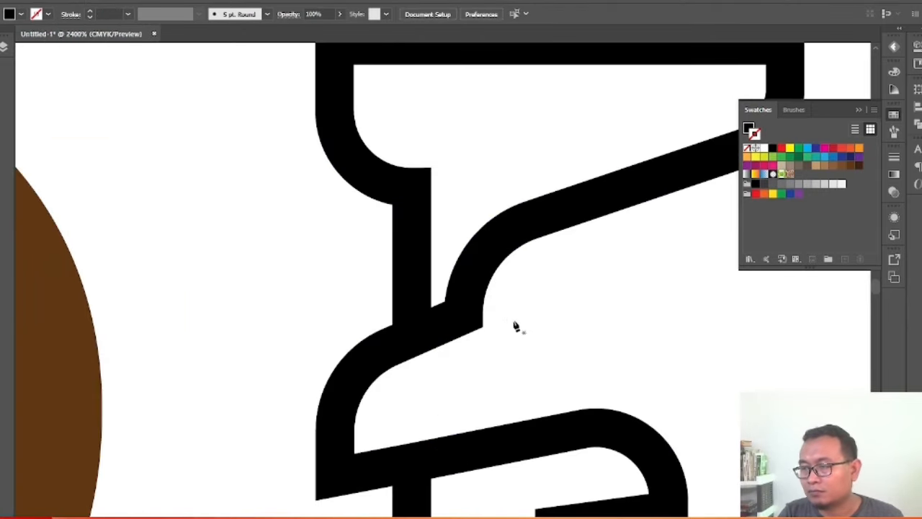
{"action": "key", "text": "p"}
{"action": "left_click", "coordinate": [507, 318]}
{"action": "left_click", "coordinate": [560, 305]}
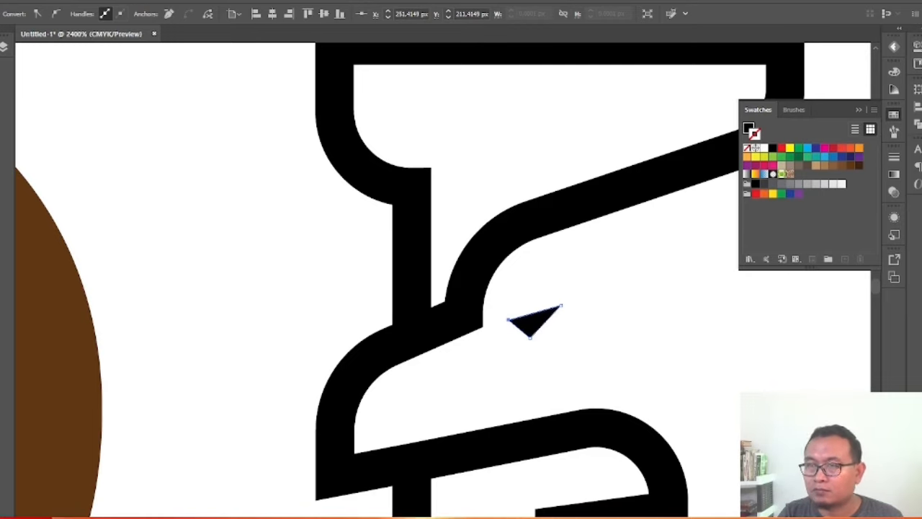
{"action": "left_click", "coordinate": [530, 344]}
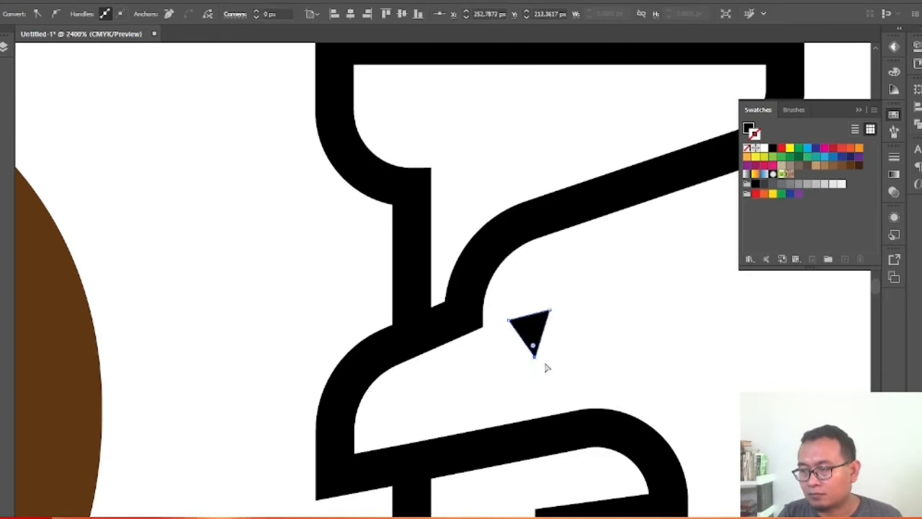
{"action": "left_click", "coordinate": [528, 324]}
{"action": "left_click", "coordinate": [581, 341]}
{"action": "left_click_drag", "start_coordinate": [531, 348], "coordinate": [540, 352]}
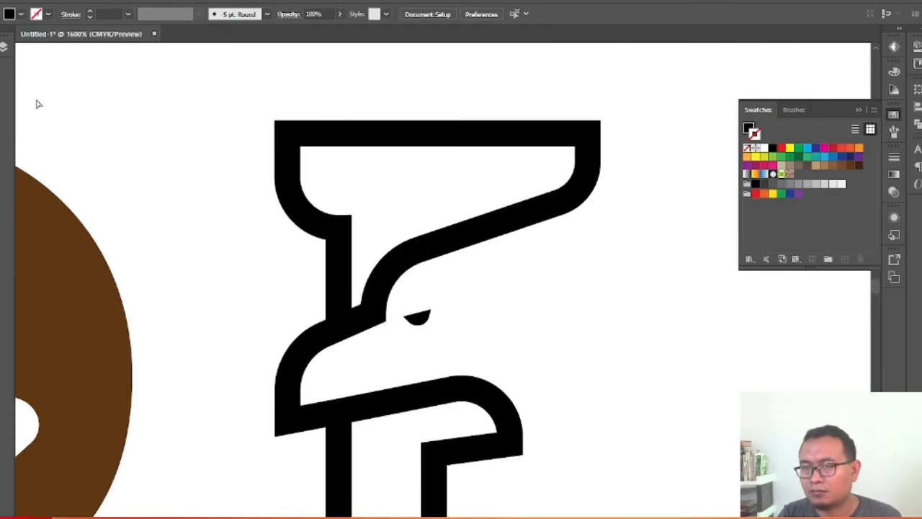
Draw a curved, pointed feather shape to the right of the bird's head below the F's top arm.
{"action": "left_click", "coordinate": [526, 283]}
{"action": "left_click_drag", "start_coordinate": [628, 222], "coordinate": [649, 185]}
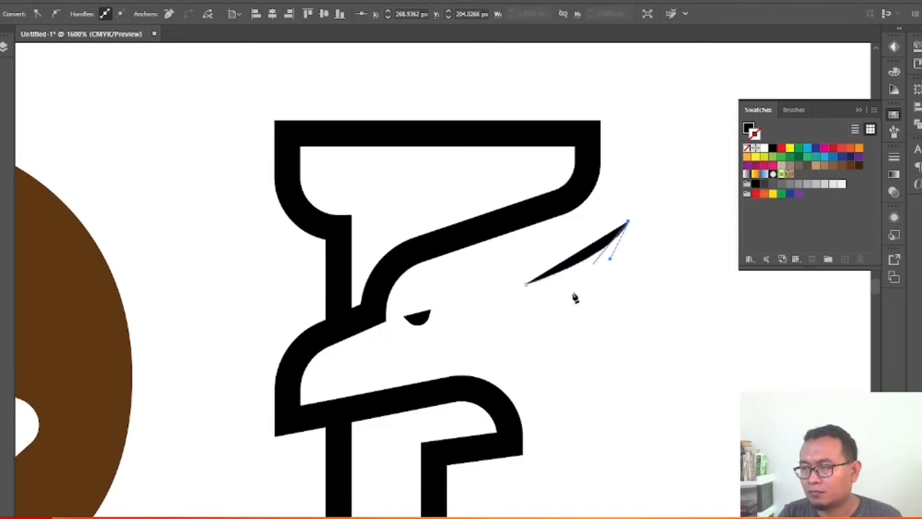
{"action": "left_click", "coordinate": [526, 284]}
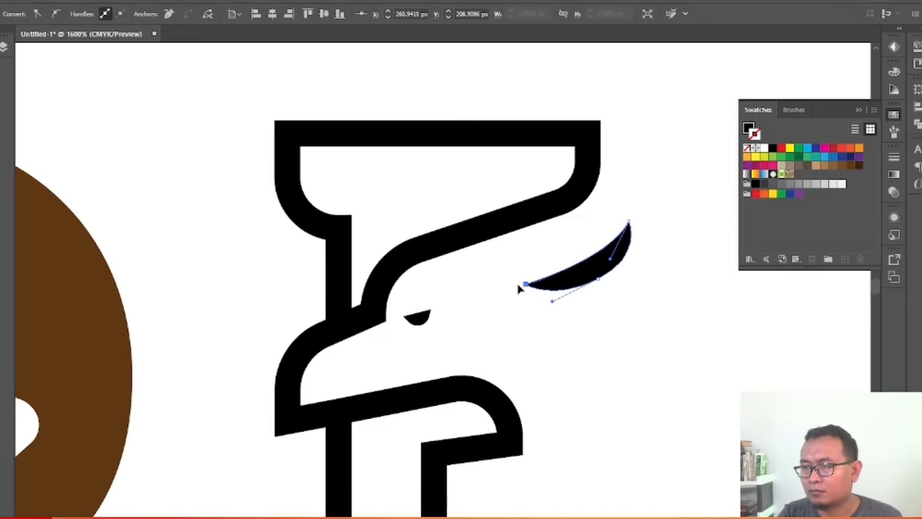
{"action": "left_click_drag", "start_coordinate": [552, 302], "coordinate": [567, 291]}
{"action": "left_click", "coordinate": [631, 300]}
{"action": "scroll", "coordinate": [632, 301], "scroll_direction": "down", "scroll_amount": 2}
{"action": "scroll", "coordinate": [506, 180], "scroll_direction": "up", "scroll_amount": 1}
Move the feather up closer to the top arm and place a rotated copy of it just below.
{"action": "key", "text": "v"}
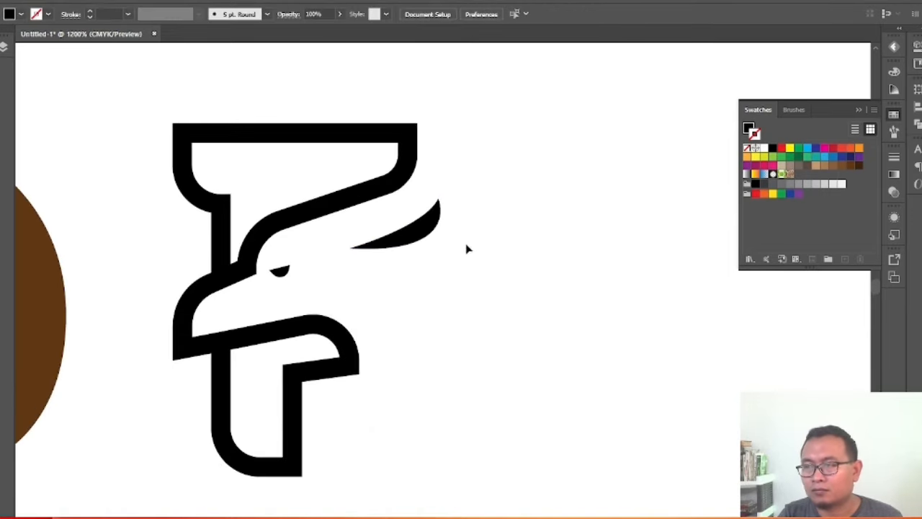
{"action": "left_click_drag", "start_coordinate": [428, 224], "coordinate": [427, 206]}
{"action": "left_click_drag", "start_coordinate": [410, 212], "coordinate": [435, 238]}
{"action": "left_click_drag", "start_coordinate": [466, 204], "coordinate": [458, 222]}
{"action": "left_click", "coordinate": [488, 227]}
{"action": "left_click", "coordinate": [437, 242]}
{"action": "left_click", "coordinate": [330, 310]}
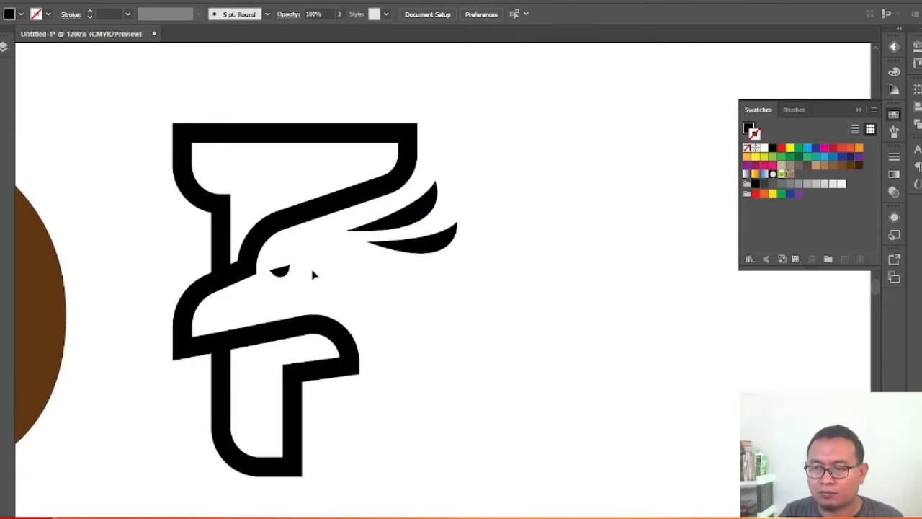
Enlarge the bird's eye slightly and smooth its lower edge.
{"action": "scroll", "coordinate": [264, 235], "scroll_direction": "down", "scroll_amount": 4}
{"action": "scroll", "coordinate": [250, 252], "scroll_direction": "up", "scroll_amount": 4}
{"action": "left_click", "coordinate": [337, 261]}
{"action": "scroll", "coordinate": [346, 263], "scroll_direction": "up", "scroll_amount": 2}
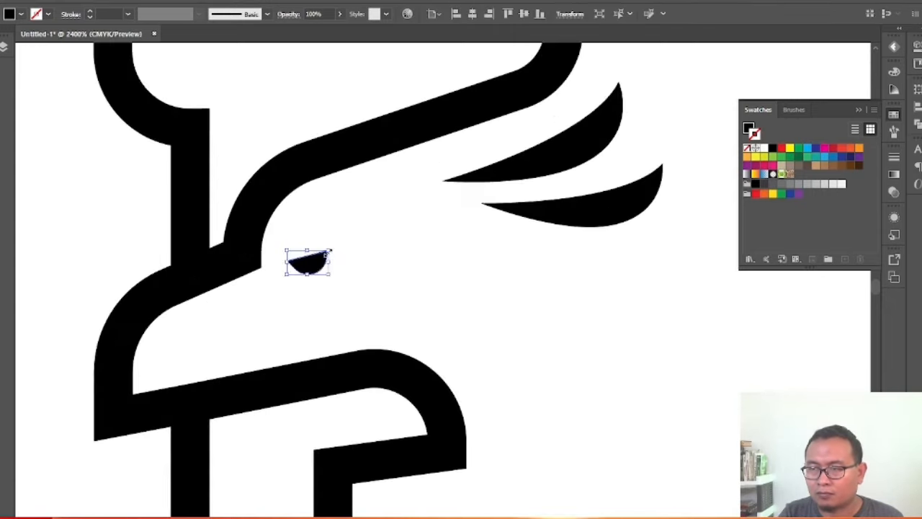
{"action": "left_click_drag", "start_coordinate": [330, 250], "coordinate": [321, 268]}
{"action": "left_click", "coordinate": [421, 301]}
{"action": "scroll", "coordinate": [329, 264], "scroll_direction": "down", "scroll_amount": 4}
{"action": "scroll", "coordinate": [324, 258], "scroll_direction": "up", "scroll_amount": 2}
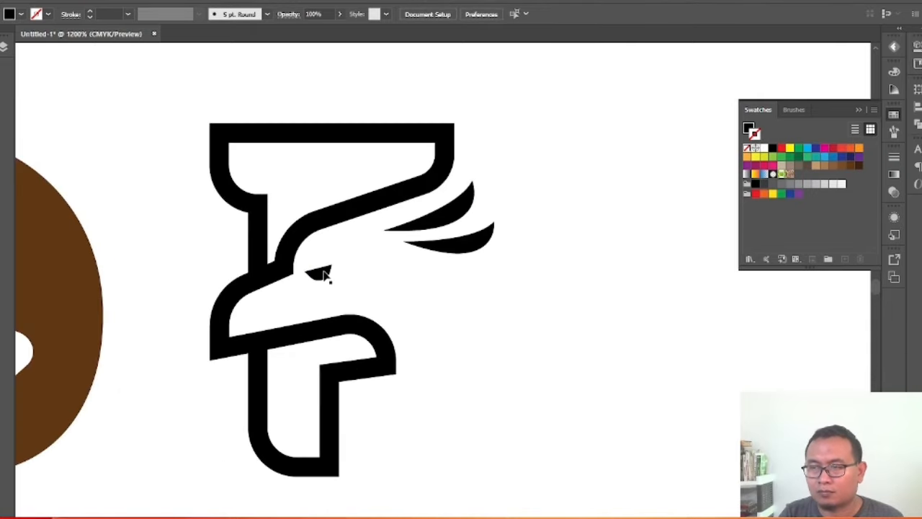
{"action": "left_click", "coordinate": [328, 268]}
{"action": "left_click", "coordinate": [327, 286]}
{"action": "scroll", "coordinate": [321, 275], "scroll_direction": "up", "scroll_amount": 2}
{"action": "left_click", "coordinate": [319, 267]}
Compare the row of finished letters with the sketched concepts above it.
{"action": "scroll", "coordinate": [434, 280], "scroll_direction": "down", "scroll_amount": 8}
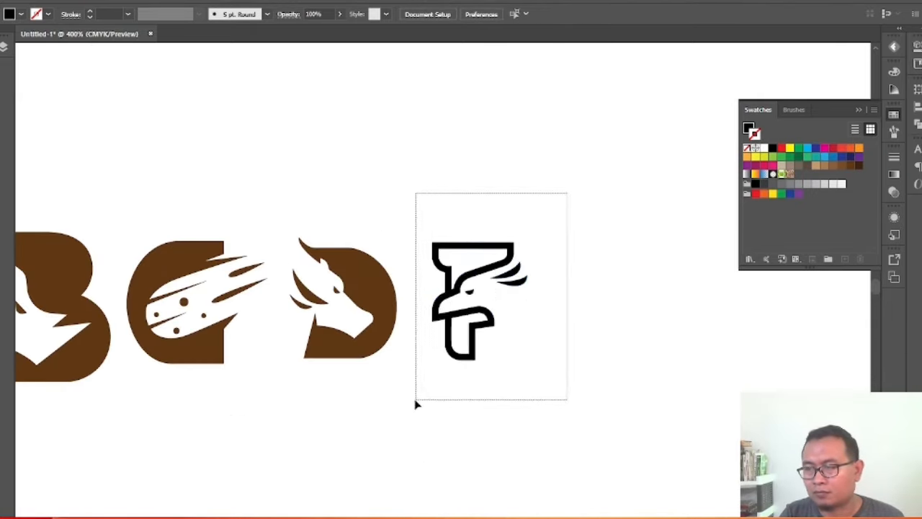
{"action": "scroll", "coordinate": [398, 322], "scroll_direction": "up", "scroll_amount": 2}
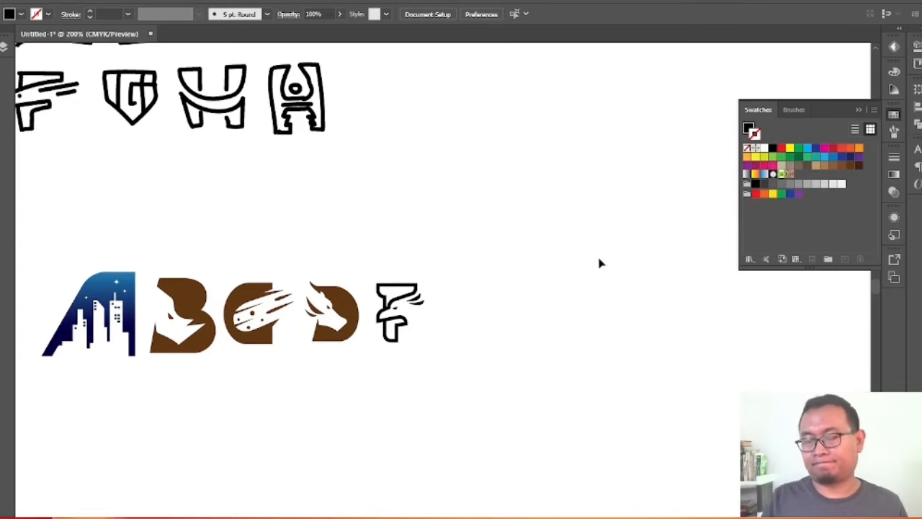
{"action": "scroll", "coordinate": [469, 200], "scroll_direction": "down", "scroll_amount": 1}
{"action": "scroll", "coordinate": [425, 296], "scroll_direction": "up", "scroll_amount": 1}
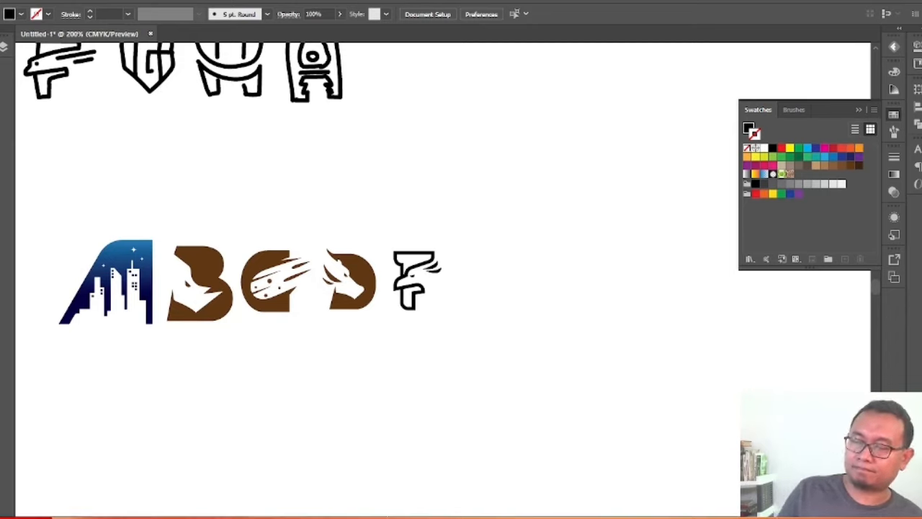
{"action": "scroll", "coordinate": [504, 216], "scroll_direction": "up", "scroll_amount": 3}
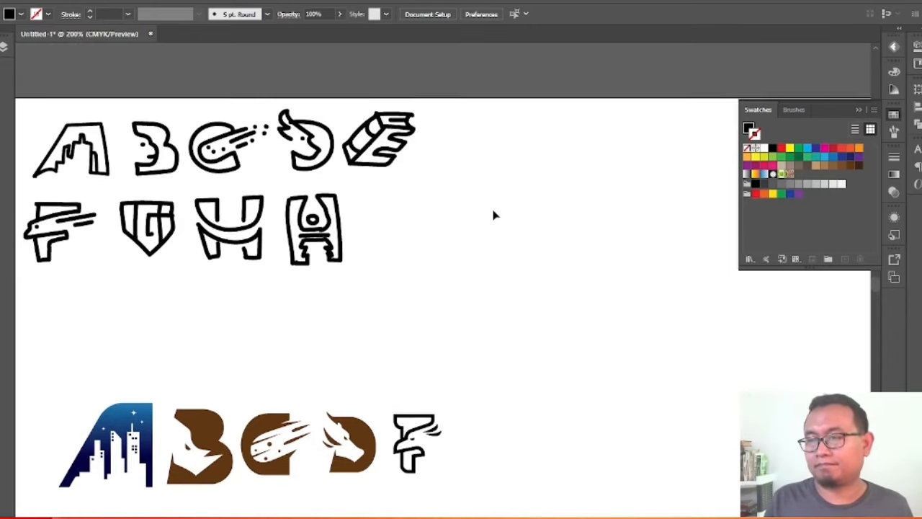
{"action": "scroll", "coordinate": [492, 215], "scroll_direction": "down", "scroll_amount": 1}
{"action": "scroll", "coordinate": [494, 286], "scroll_direction": "down", "scroll_amount": 2}
{"action": "scroll", "coordinate": [526, 355], "scroll_direction": "up", "scroll_amount": 1}
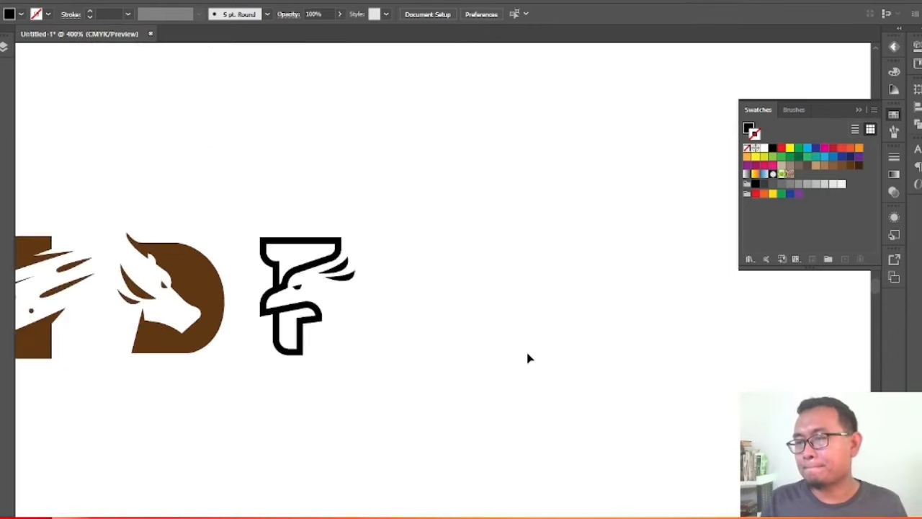
Start a new shape beside the F with a straight left edge, a short top edge and an inward-curving right side.
{"action": "left_click", "coordinate": [386, 350]}
{"action": "left_click", "coordinate": [388, 242]}
{"action": "left_click", "coordinate": [418, 242]}
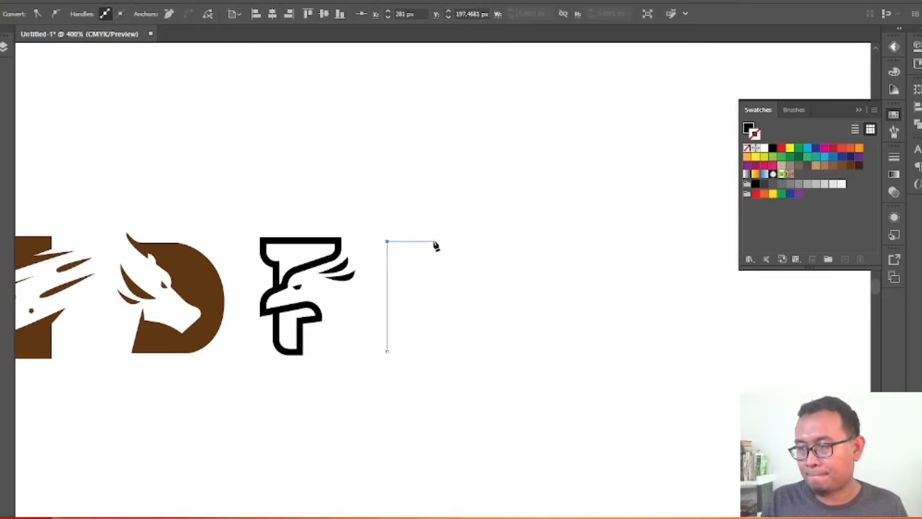
{"action": "left_click", "coordinate": [435, 241]}
{"action": "scroll", "coordinate": [428, 254], "scroll_direction": "up", "scroll_amount": 1}
{"action": "key", "text": "ctrl+z"}
{"action": "left_click", "coordinate": [419, 228]}
{"action": "left_click_drag", "start_coordinate": [394, 357], "coordinate": [440, 438]}
{"action": "key", "text": "ctrl+z"}
Continue the outline with a protruding square tab and jagged flame steps below it, and close the shape at its bottom left corner.
{"action": "left_click", "coordinate": [425, 357]}
{"action": "left_click", "coordinate": [425, 376]}
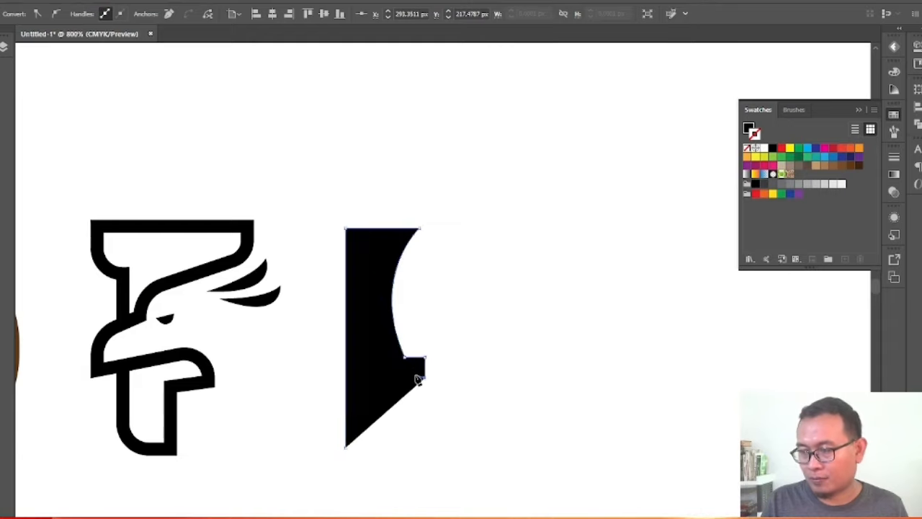
{"action": "left_click", "coordinate": [404, 376]}
{"action": "left_click", "coordinate": [401, 431]}
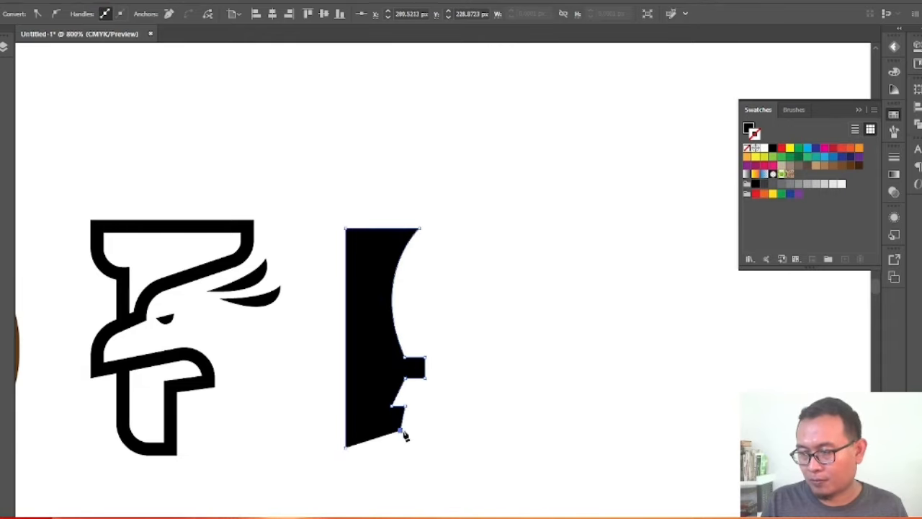
{"action": "left_click", "coordinate": [346, 447]}
{"action": "key", "text": "a"}
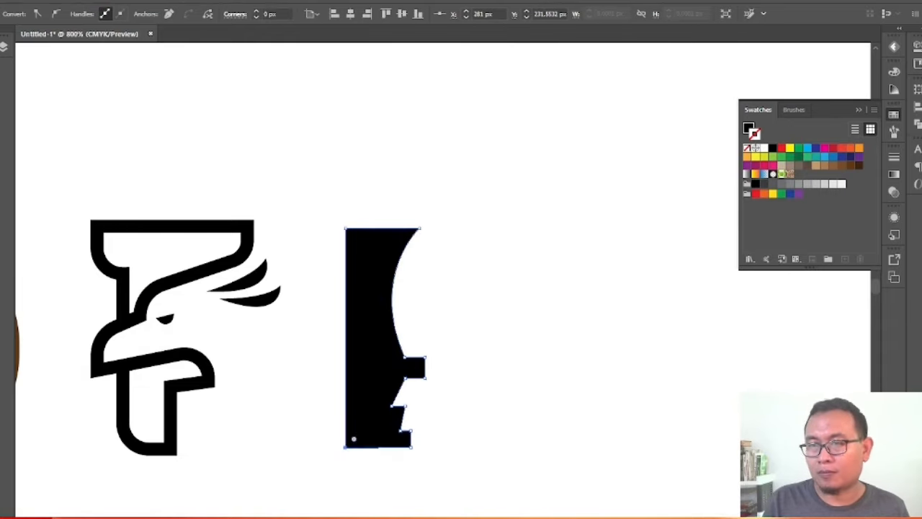
{"action": "scroll", "coordinate": [432, 360], "scroll_direction": "down", "scroll_amount": 1}
{"action": "left_click", "coordinate": [468, 326]}
Nudge the bottom step's right edge outward and the square tab's right edge and the top right corner inward.
{"action": "scroll", "coordinate": [446, 317], "scroll_direction": "up", "scroll_amount": 1}
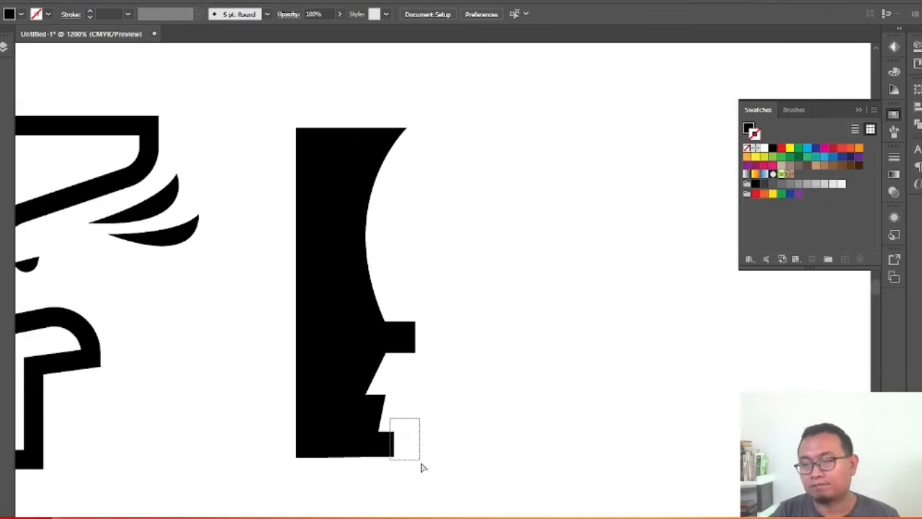
{"action": "left_click_drag", "start_coordinate": [420, 460], "coordinate": [421, 462]}
{"action": "key", "text": "Right"}
{"action": "left_click", "coordinate": [450, 331]}
{"action": "left_click_drag", "start_coordinate": [441, 313], "coordinate": [399, 365]}
{"action": "key", "text": "Left"}
{"action": "left_click_drag", "start_coordinate": [442, 109], "coordinate": [406, 128]}
{"action": "key", "text": "Left"}
{"action": "left_click", "coordinate": [399, 122]}
Line up the outermost right-hand anchors of the half shape on one vertical line, aligned to selection.
{"action": "left_click", "coordinate": [463, 87]}
{"action": "left_click_drag", "start_coordinate": [465, 92], "coordinate": [400, 506]}
{"action": "left_click", "coordinate": [313, 14]}
{"action": "left_click", "coordinate": [339, 29]}
{"action": "left_click", "coordinate": [368, 14]}
{"action": "left_click", "coordinate": [473, 75]}
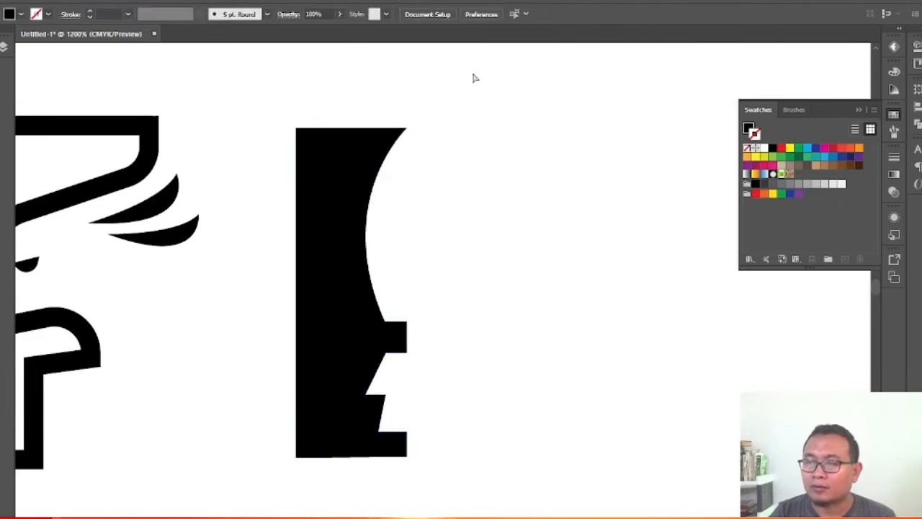
Slant the bottom step by moving its upper right corner inward, and narrow the half shape by shifting its left edge inward.
{"action": "left_click_drag", "start_coordinate": [473, 77], "coordinate": [402, 502]}
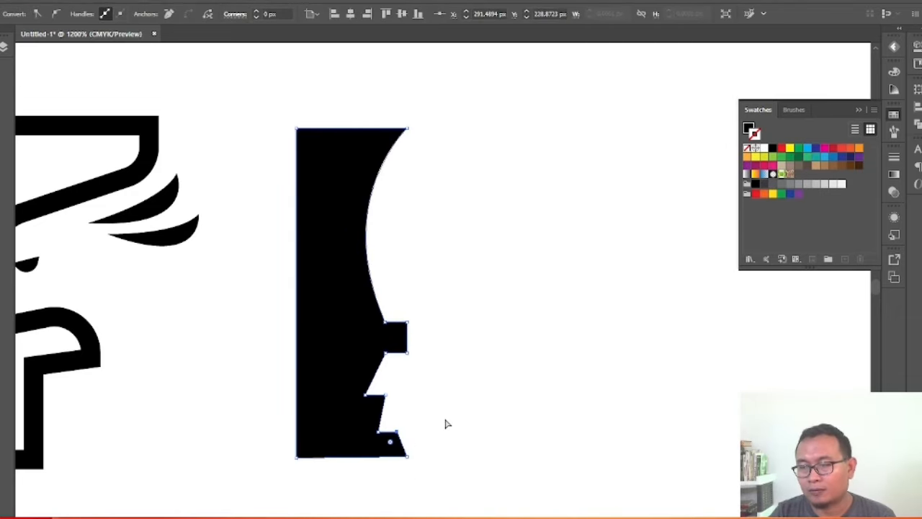
{"action": "left_click", "coordinate": [447, 424]}
{"action": "scroll", "coordinate": [207, 176], "scroll_direction": "down", "scroll_amount": 1}
{"action": "left_click", "coordinate": [292, 189]}
{"action": "left_click_drag", "start_coordinate": [229, 116], "coordinate": [290, 405]}
{"action": "key", "text": "Right"}
{"action": "key", "text": "Right"}
{"action": "key", "text": "Right"}
Nudge the half shape's bottom right corner slightly inward.
{"action": "left_click", "coordinate": [362, 370]}
{"action": "left_click_drag", "start_coordinate": [352, 338], "coordinate": [332, 381]}
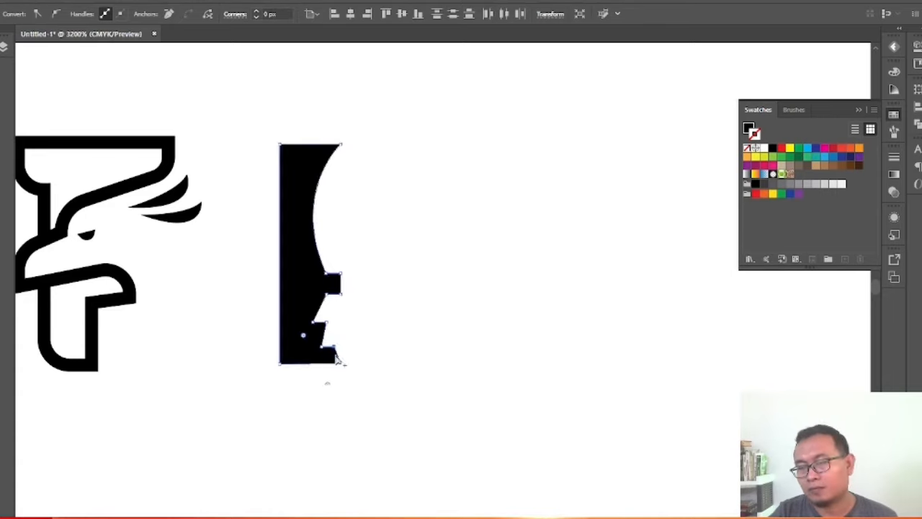
{"action": "scroll", "coordinate": [343, 353], "scroll_direction": "up", "scroll_amount": 4}
{"action": "key", "text": "Left"}
{"action": "key", "text": "Left"}
{"action": "left_click", "coordinate": [375, 317]}
{"action": "scroll", "coordinate": [359, 362], "scroll_direction": "down", "scroll_amount": 3}
{"action": "scroll", "coordinate": [354, 301], "scroll_direction": "down", "scroll_amount": 1}
Copy the half shape to its right and reflect the copy horizontally to form a rocket in the negative space.
{"action": "left_click", "coordinate": [278, 199]}
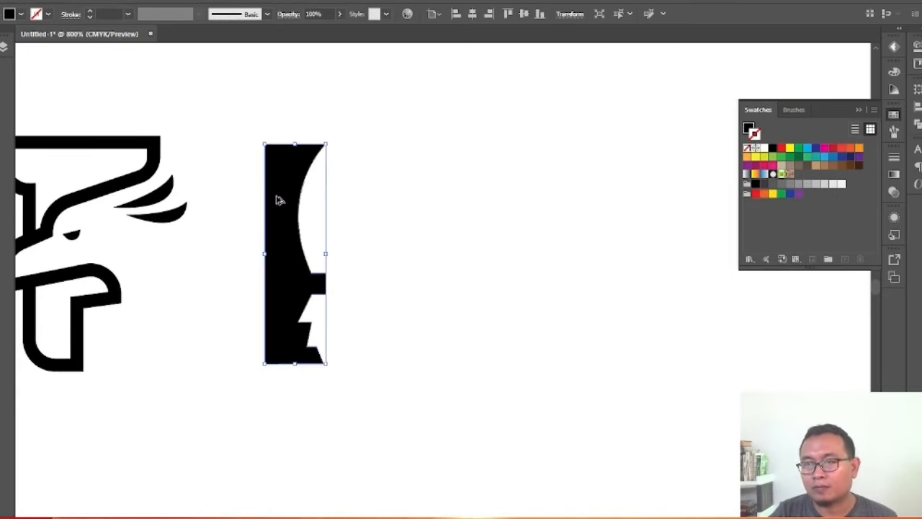
{"action": "left_click_drag", "start_coordinate": [278, 200], "coordinate": [339, 207]}
{"action": "right_click", "coordinate": [339, 207]}
{"action": "mouse_move", "coordinate": [426, 402]}
{"action": "left_click", "coordinate": [497, 443]}
{"action": "left_click", "coordinate": [53, 185]}
{"action": "left_click", "coordinate": [517, 299]}
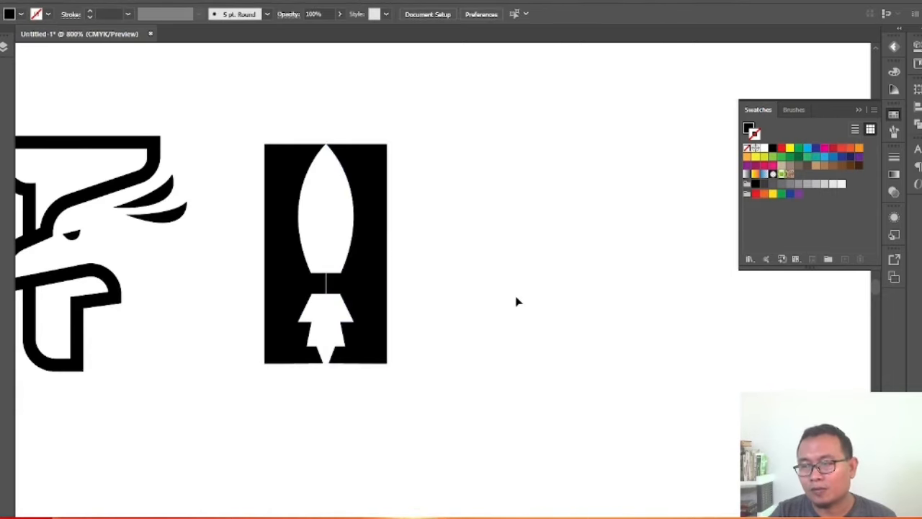
Nudge the mirrored half left to close the gap in the middle crossbar.
{"action": "scroll", "coordinate": [355, 220], "scroll_direction": "up", "scroll_amount": 1}
{"action": "left_click", "coordinate": [383, 321]}
{"action": "scroll", "coordinate": [357, 306], "scroll_direction": "up", "scroll_amount": 1}
{"action": "key", "text": "Left"}
{"action": "key", "text": "Left"}
{"action": "left_click", "coordinate": [476, 254]}
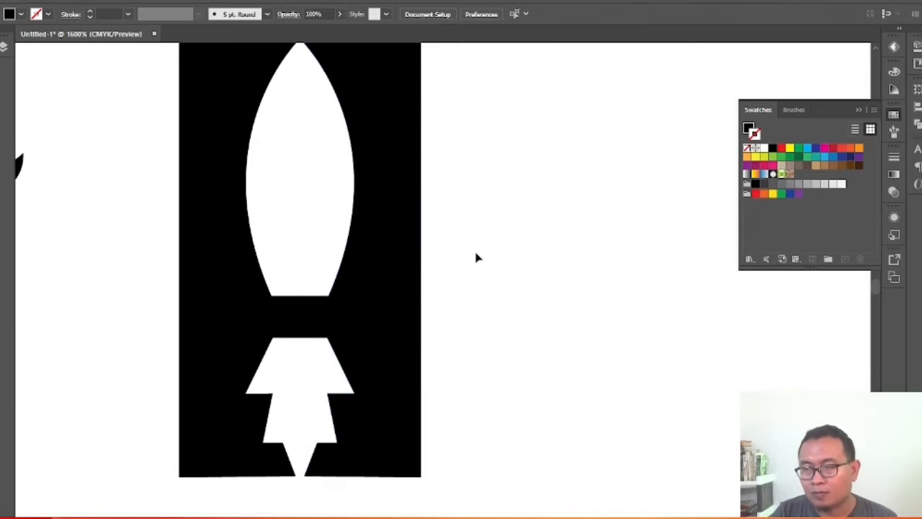
Open up the pointed tip at the top of the rocket's negative space.
{"action": "scroll", "coordinate": [482, 266], "scroll_direction": "down", "scroll_amount": 1}
{"action": "key", "text": "a"}
{"action": "left_click", "coordinate": [346, 99]}
{"action": "left_click", "coordinate": [393, 448]}
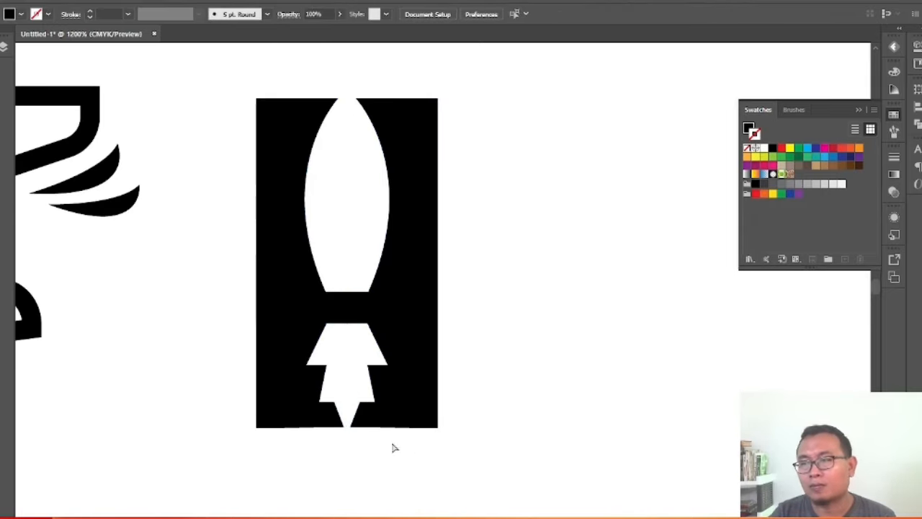
{"action": "left_click_drag", "start_coordinate": [354, 394], "coordinate": [367, 440]}
{"action": "scroll", "coordinate": [358, 419], "scroll_direction": "up", "scroll_amount": 2}
{"action": "left_click", "coordinate": [340, 341]}
{"action": "scroll", "coordinate": [339, 341], "scroll_direction": "down", "scroll_amount": 2}
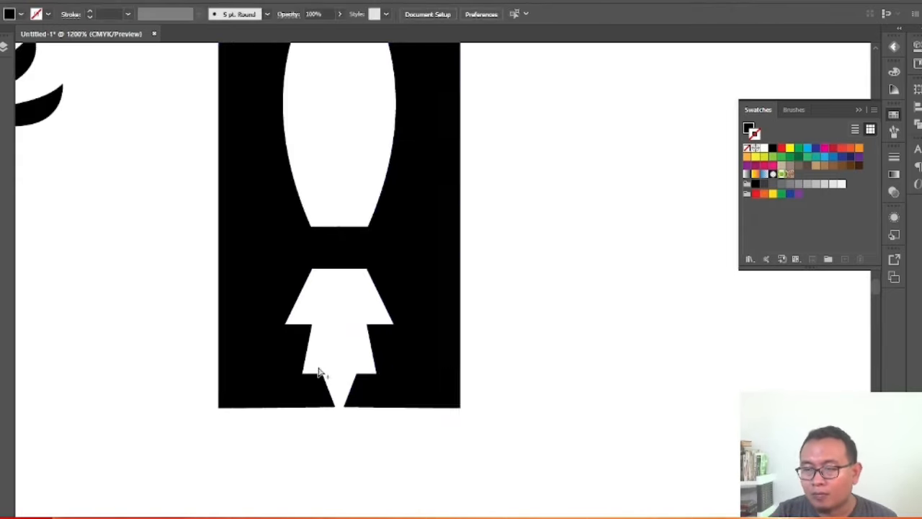
Make the crossbar under the rocket's body thinner by moving its upper edge down.
{"action": "scroll", "coordinate": [321, 303], "scroll_direction": "up", "scroll_amount": 1}
{"action": "left_click", "coordinate": [320, 280]}
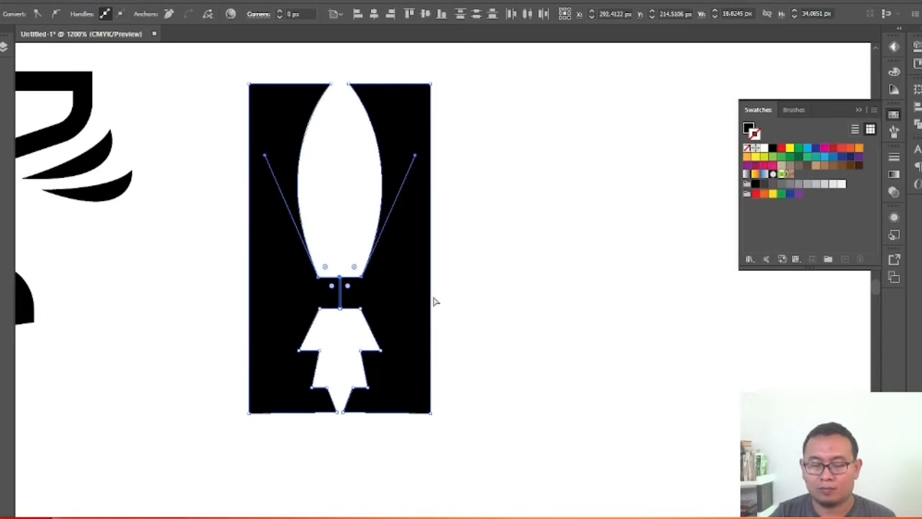
{"action": "key", "text": "Down"}
{"action": "key", "text": "Down"}
{"action": "left_click", "coordinate": [518, 267]}
{"action": "key", "text": "ctrl+z"}
{"action": "scroll", "coordinate": [346, 303], "scroll_direction": "up", "scroll_amount": 3}
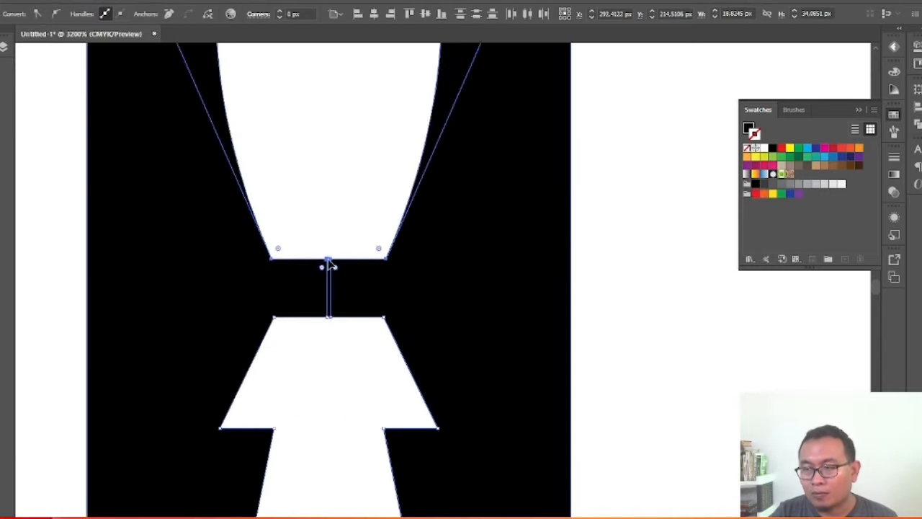
{"action": "left_click_drag", "start_coordinate": [328, 260], "coordinate": [327, 271]}
{"action": "left_click", "coordinate": [311, 230]}
Draw a circular window about 4.64 px across and centre it on the upper part of the rocket's body.
{"action": "scroll", "coordinate": [311, 231], "scroll_direction": "down", "scroll_amount": 2}
{"action": "left_click_drag", "start_coordinate": [0, 109], "coordinate": [29, 142]}
{"action": "left_click_drag", "start_coordinate": [264, 182], "coordinate": [326, 243]}
{"action": "key", "text": "v"}
{"action": "left_click_drag", "start_coordinate": [294, 212], "coordinate": [290, 212]}
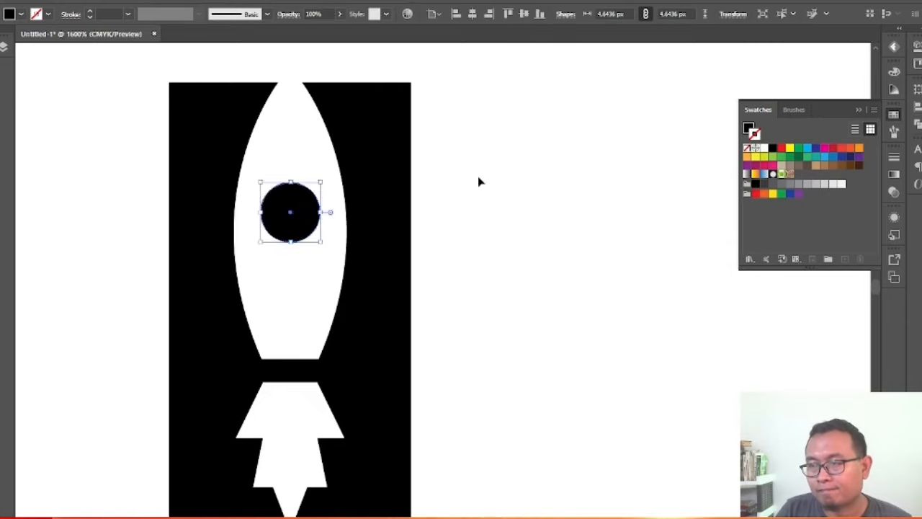
Unite the two mirrored halves of the rocket block into a single shape.
{"action": "left_click", "coordinate": [478, 178]}
{"action": "scroll", "coordinate": [440, 145], "scroll_direction": "down", "scroll_amount": 2}
{"action": "left_click_drag", "start_coordinate": [420, 213], "coordinate": [289, 264]}
{"action": "left_click", "coordinate": [917, 125]}
{"action": "left_click", "coordinate": [775, 118]}
{"action": "left_click", "coordinate": [504, 119]}
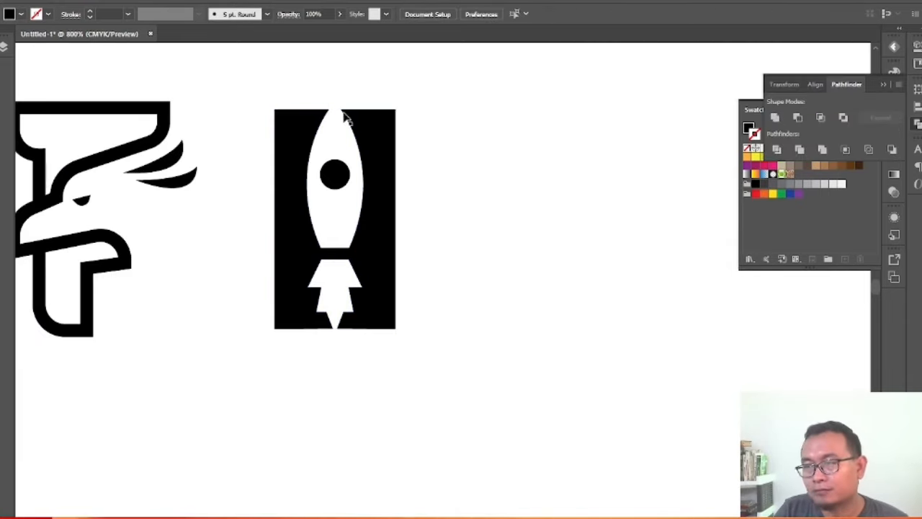
{"action": "left_click", "coordinate": [889, 517]}
{"action": "left_click", "coordinate": [597, 372]}
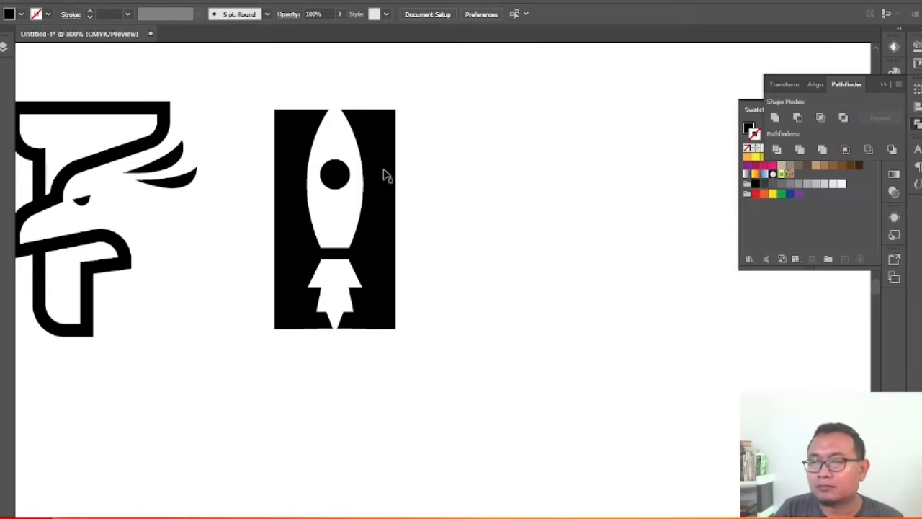
Raise the block's two lower outer corners so the bottom edges slope down toward the flame tip.
{"action": "scroll", "coordinate": [385, 219], "scroll_direction": "up", "scroll_amount": 1}
{"action": "left_click_drag", "start_coordinate": [451, 363], "coordinate": [385, 405]}
{"action": "left_click", "coordinate": [190, 363]}
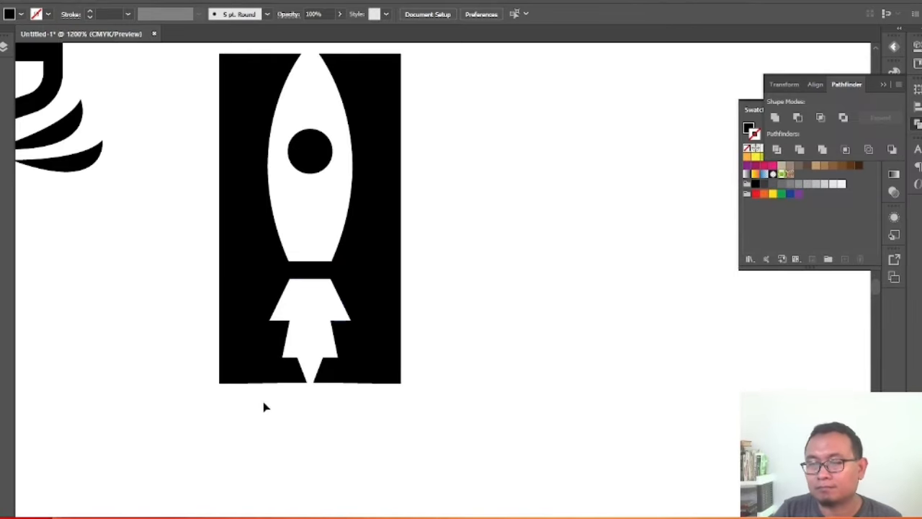
{"action": "left_click_drag", "start_coordinate": [250, 406], "coordinate": [251, 407]}
{"action": "left_click_drag", "start_coordinate": [377, 358], "coordinate": [418, 390]}
{"action": "key", "text": "Up"}
{"action": "key", "text": "Up"}
Lower the block's two upper outer corners so the top edges slope up toward the rocket's nose.
{"action": "left_click_drag", "start_coordinate": [378, 48], "coordinate": [418, 76]}
{"action": "left_click_drag", "start_coordinate": [202, 47], "coordinate": [241, 78]}
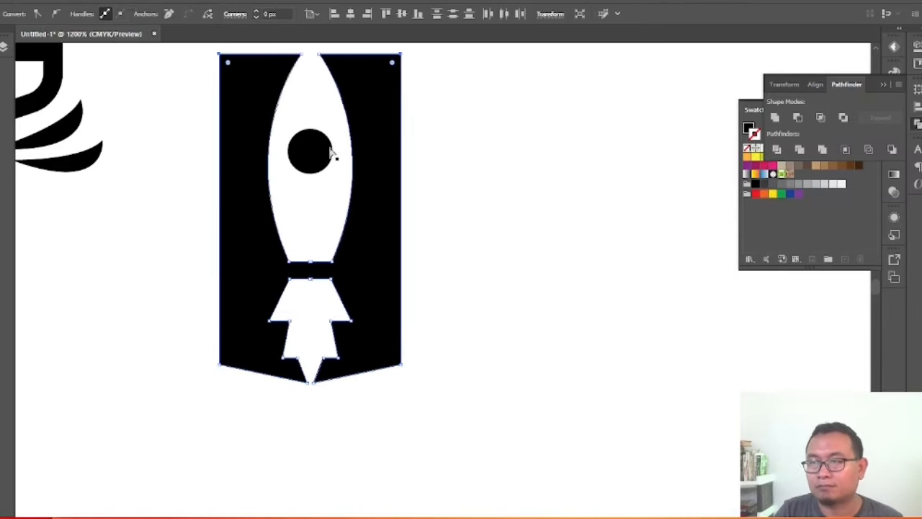
{"action": "key", "text": "Down"}
{"action": "left_click", "coordinate": [488, 242]}
{"action": "scroll", "coordinate": [266, 252], "scroll_direction": "down", "scroll_amount": 2}
{"action": "key", "text": "v"}
{"action": "scroll", "coordinate": [318, 193], "scroll_direction": "up", "scroll_amount": 2}
{"action": "left_click", "coordinate": [464, 241]}
{"action": "mouse_move", "coordinate": [267, 213]}
{"action": "left_mouse_down"}
{"action": "mouse_move", "coordinate": [267, 227]}
{"action": "mouse_move", "coordinate": [270, 218]}
{"action": "left_mouse_up"}
{"action": "left_click", "coordinate": [472, 211]}
{"action": "scroll", "coordinate": [479, 206], "scroll_direction": "down", "scroll_amount": 2}
{"action": "scroll", "coordinate": [378, 216], "scroll_direction": "up", "scroll_amount": 4}
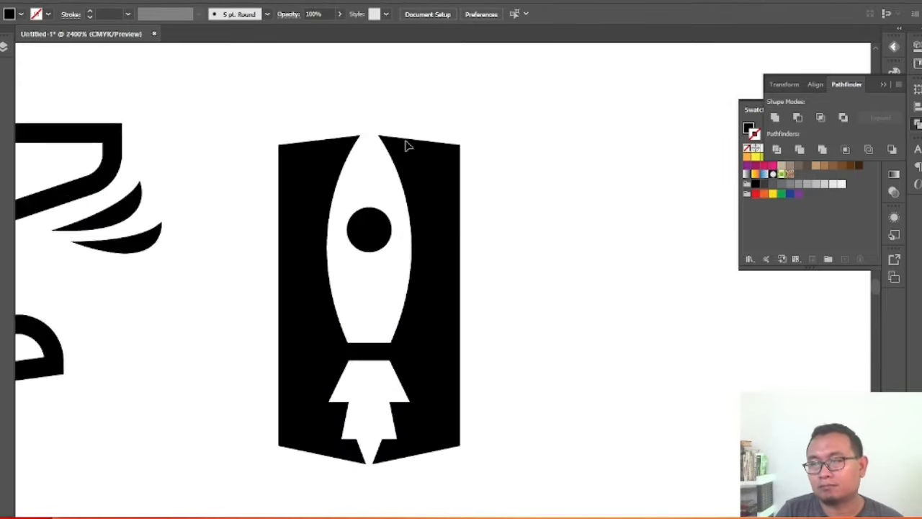
{"action": "scroll", "coordinate": [357, 167], "scroll_direction": "down", "scroll_amount": 4}
Widen the lowest flame section by moving its two upper inner corners outward.
{"action": "scroll", "coordinate": [347, 319], "scroll_direction": "up", "scroll_amount": 5}
{"action": "left_click_drag", "start_coordinate": [366, 235], "coordinate": [413, 335]}
{"action": "left_click", "coordinate": [432, 335]}
{"action": "scroll", "coordinate": [431, 335], "scroll_direction": "up", "scroll_amount": 1}
{"action": "key", "text": "a"}
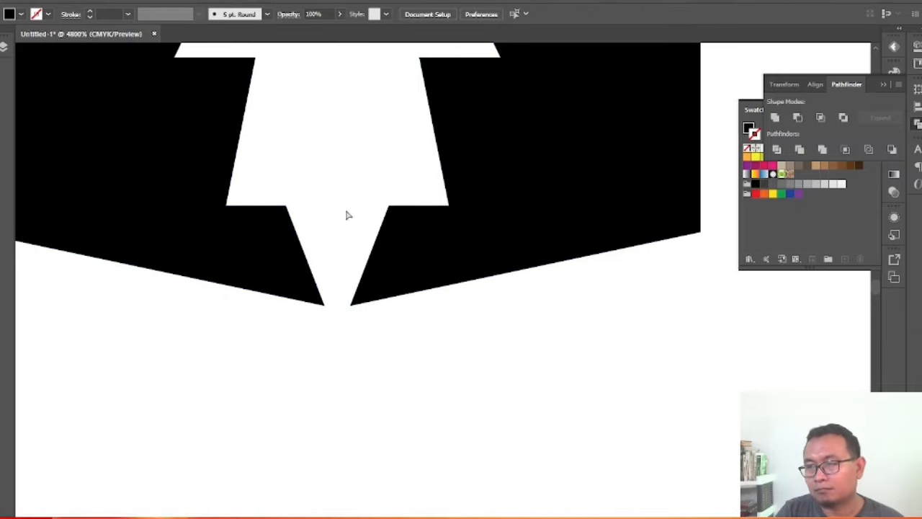
{"action": "left_click_drag", "start_coordinate": [338, 178], "coordinate": [407, 329]}
{"action": "scroll", "coordinate": [394, 242], "scroll_direction": "up", "scroll_amount": 2}
{"action": "left_click_drag", "start_coordinate": [418, 175], "coordinate": [426, 175]}
{"action": "left_click_drag", "start_coordinate": [343, 117], "coordinate": [217, 354]}
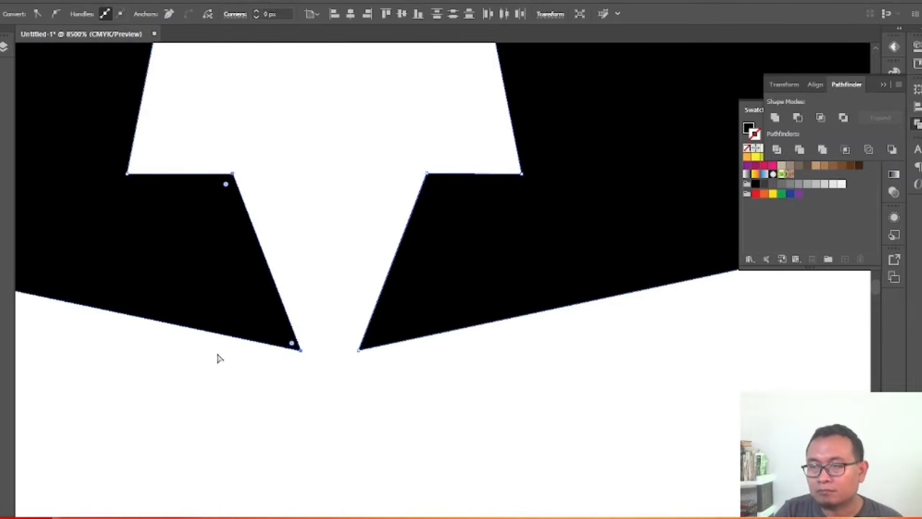
{"action": "left_click_drag", "start_coordinate": [232, 174], "coordinate": [222, 174]}
{"action": "left_click", "coordinate": [280, 415]}
{"action": "scroll", "coordinate": [285, 463], "scroll_direction": "down", "scroll_amount": 5}
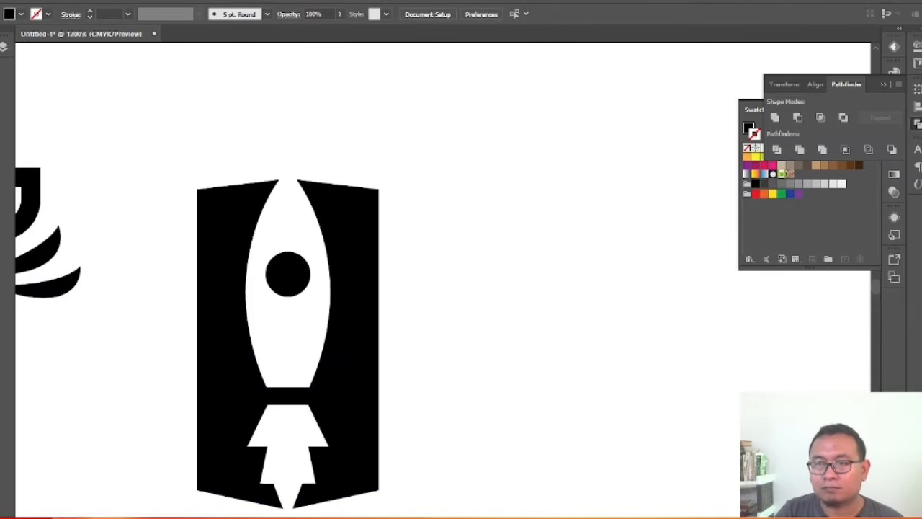
Draw a circle about 1.72 px across in the window's upper-right area and fill it white as a highlight.
{"action": "scroll", "coordinate": [316, 262], "scroll_direction": "up", "scroll_amount": 3}
{"action": "left_click_drag", "start_coordinate": [304, 237], "coordinate": [344, 281]}
{"action": "left_click", "coordinate": [755, 135]}
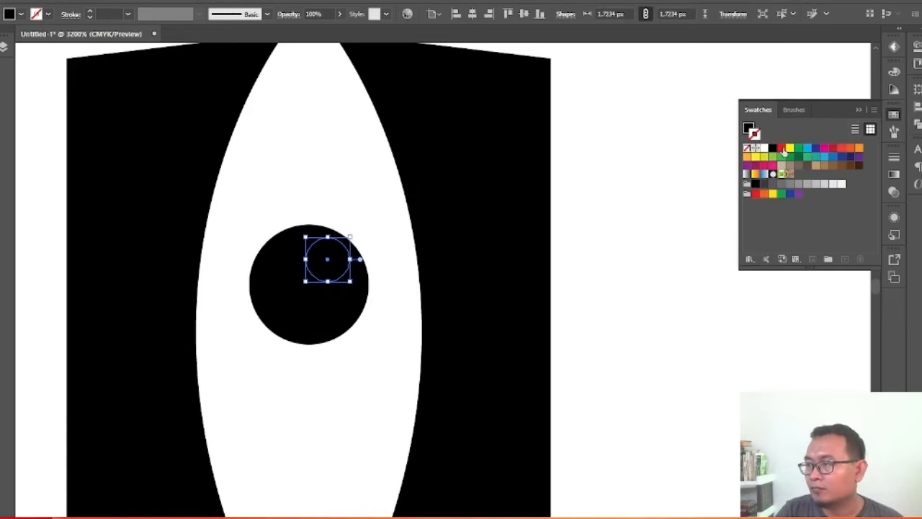
{"action": "left_click", "coordinate": [764, 148]}
{"action": "key", "text": "v"}
{"action": "left_click", "coordinate": [576, 191]}
{"action": "left_click", "coordinate": [333, 281]}
{"action": "left_click", "coordinate": [764, 147]}
{"action": "left_click", "coordinate": [619, 195]}
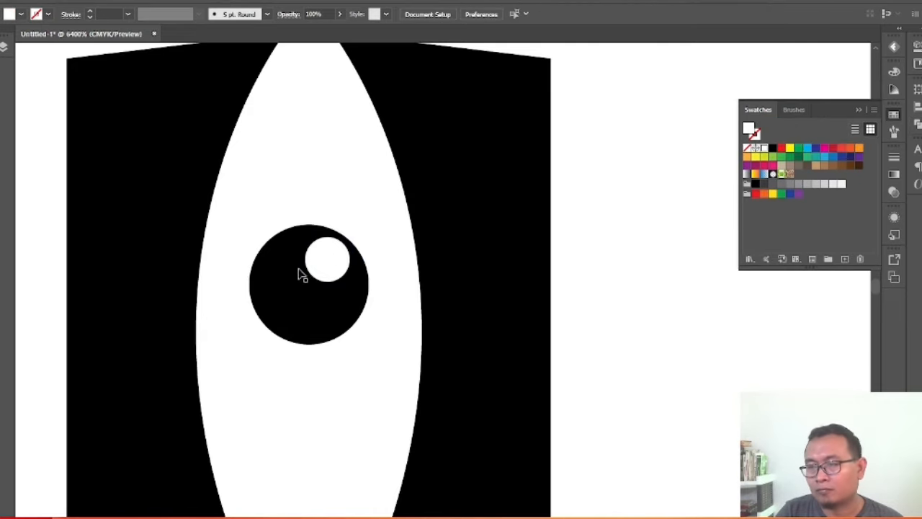
Add a smaller white highlight circle about 0.68 px across in the window's lower-left area.
{"action": "scroll", "coordinate": [330, 241], "scroll_direction": "up", "scroll_amount": 1}
{"action": "left_click_drag", "start_coordinate": [366, 294], "coordinate": [306, 405]}
{"action": "left_click_drag", "start_coordinate": [307, 345], "coordinate": [246, 388]}
{"action": "left_click", "coordinate": [386, 262]}
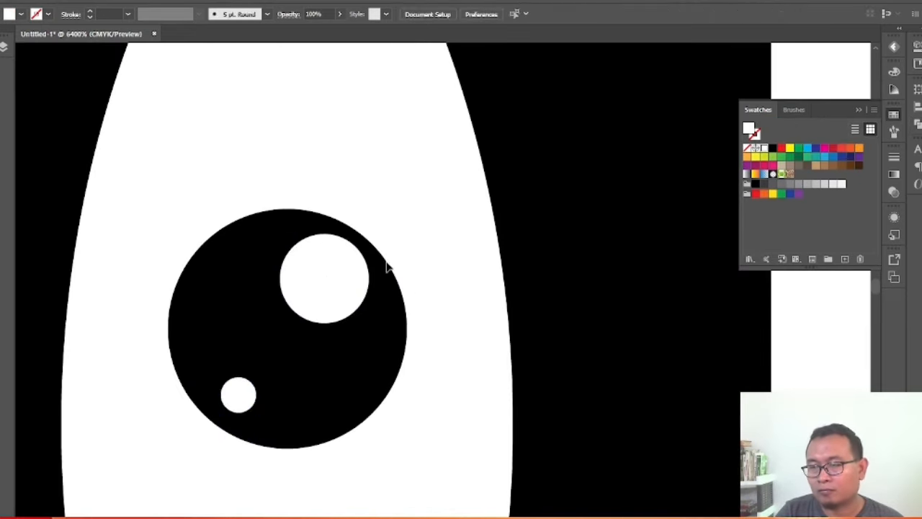
Nudge the larger highlight slightly left and up inside the window.
{"action": "scroll", "coordinate": [381, 181], "scroll_direction": "down", "scroll_amount": 5}
{"action": "scroll", "coordinate": [367, 240], "scroll_direction": "up", "scroll_amount": 1}
{"action": "left_click", "coordinate": [277, 232]}
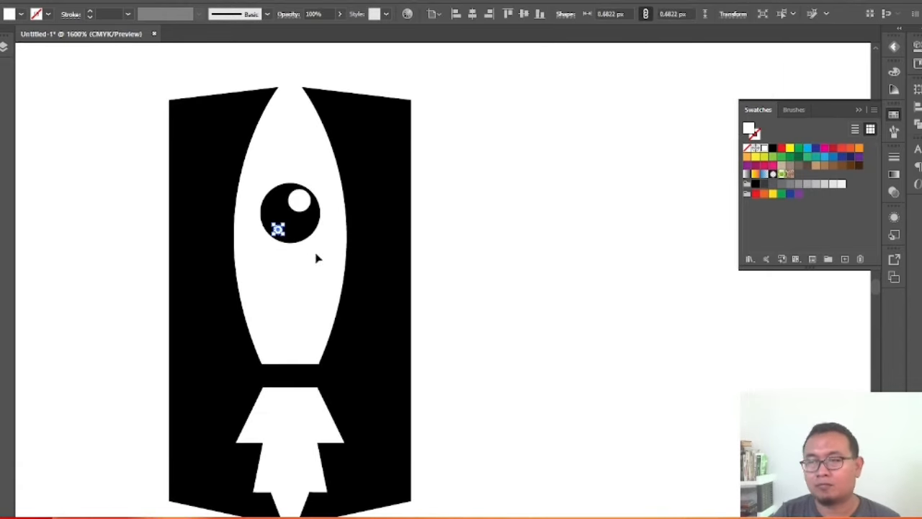
{"action": "scroll", "coordinate": [317, 258], "scroll_direction": "up", "scroll_amount": 3}
{"action": "left_click", "coordinate": [319, 216]}
{"action": "left_click", "coordinate": [398, 267]}
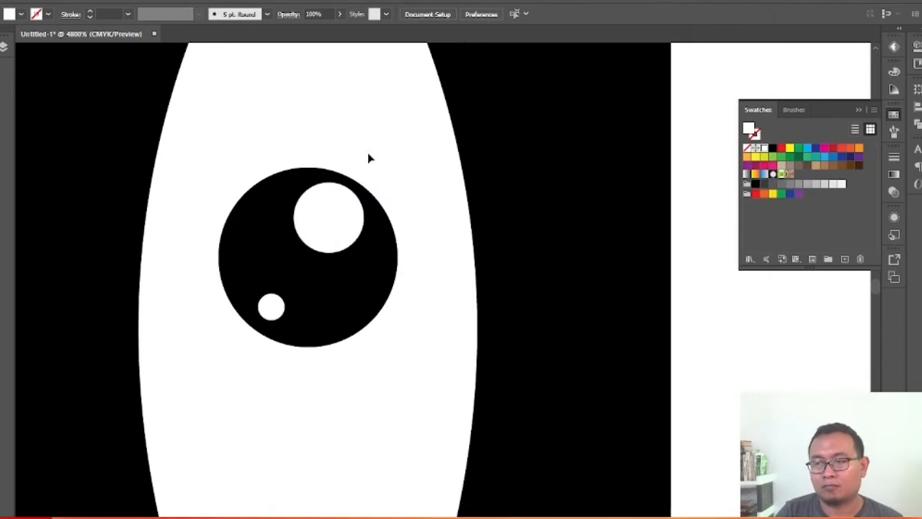
Cut both highlights out of the window circle with Minus Front and nudge the window down on the rocket's body.
{"action": "scroll", "coordinate": [252, 221], "scroll_direction": "down", "scroll_amount": 2}
{"action": "left_click", "coordinate": [290, 220]}
{"action": "left_click", "coordinate": [261, 264], "text": "shift"}
{"action": "left_click", "coordinate": [916, 124]}
{"action": "left_click", "coordinate": [315, 243], "text": "shift"}
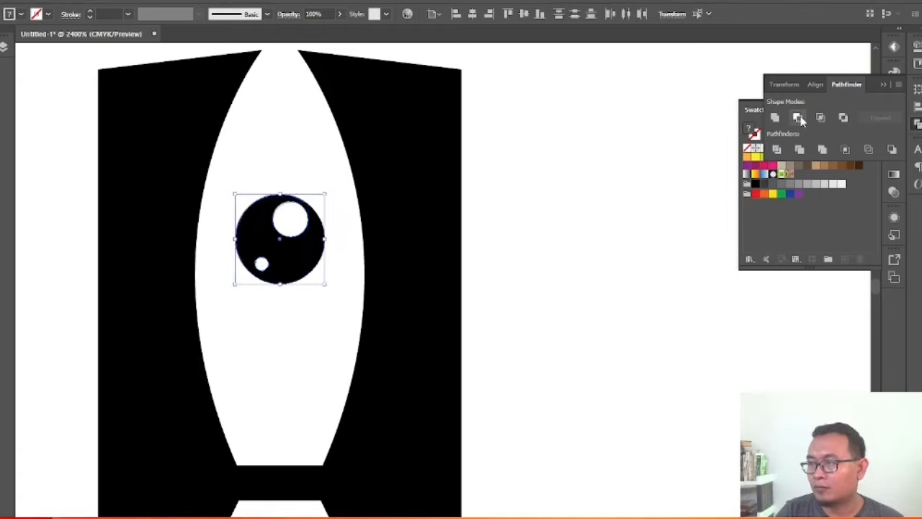
{"action": "left_click", "coordinate": [797, 117]}
{"action": "scroll", "coordinate": [500, 162], "scroll_direction": "down", "scroll_amount": 3}
{"action": "key", "text": "Down"}
{"action": "left_click", "coordinate": [377, 217]}
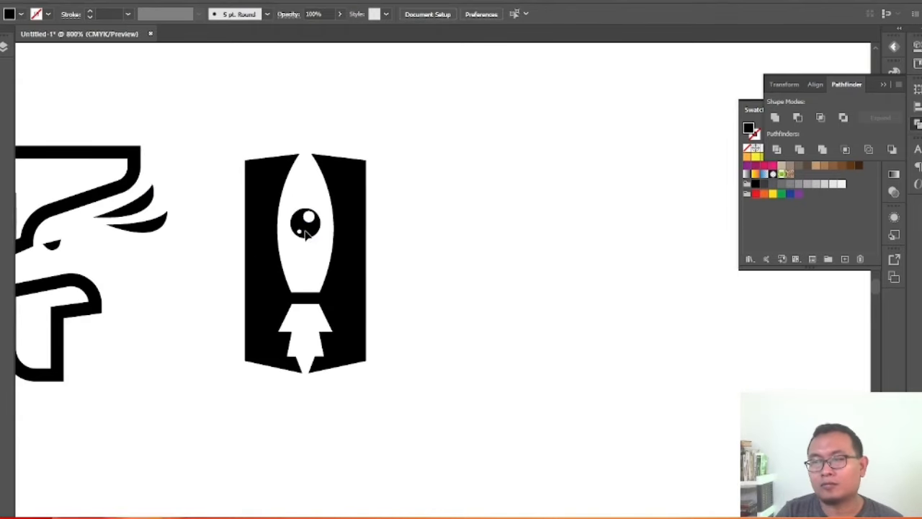
Centre the window horizontally on the rocket block and group the two shapes.
{"action": "scroll", "coordinate": [291, 230], "scroll_direction": "up", "scroll_amount": 1}
{"action": "left_click", "coordinate": [321, 229]}
{"action": "left_click_drag", "start_coordinate": [350, 246], "coordinate": [358, 256]}
{"action": "left_click_drag", "start_coordinate": [461, 260], "coordinate": [338, 227]}
{"action": "left_click", "coordinate": [472, 14]}
{"action": "key", "text": "ctrl+g"}
{"action": "scroll", "coordinate": [556, 216], "scroll_direction": "down", "scroll_amount": 3}
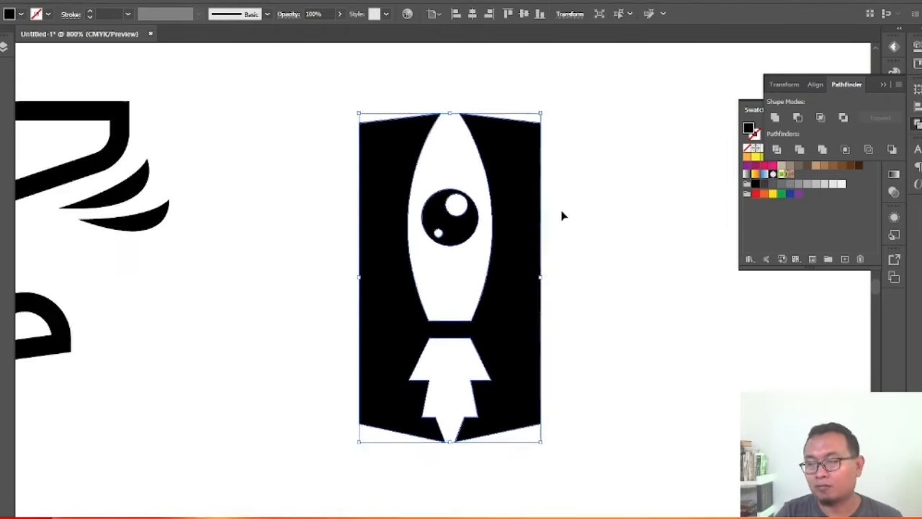
Move the grouped rocket letter left, closer to the bird-head F.
{"action": "left_click_drag", "start_coordinate": [547, 224], "coordinate": [482, 224]}
{"action": "left_click", "coordinate": [496, 221]}
{"action": "scroll", "coordinate": [459, 218], "scroll_direction": "up", "scroll_amount": 2}
Round the two upper outer corners of the rocket block.
{"action": "left_click", "coordinate": [463, 220]}
{"action": "key", "text": "a"}
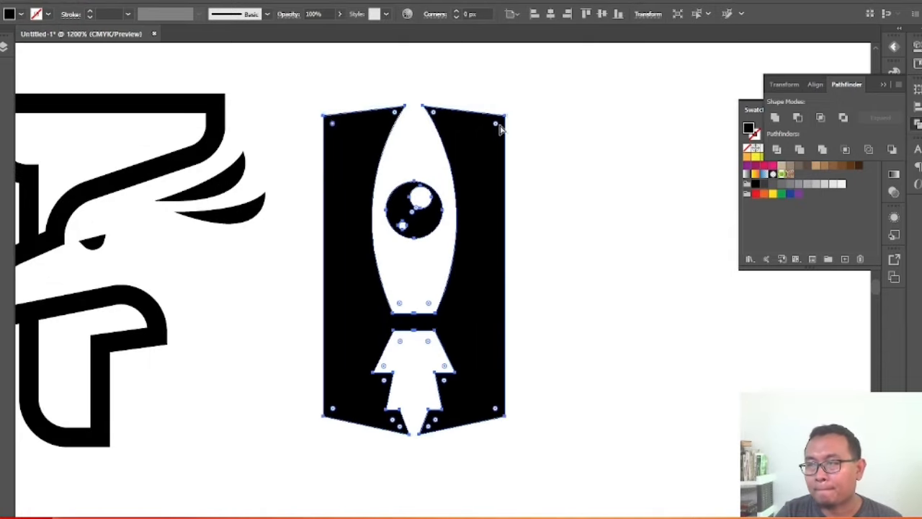
{"action": "left_click_drag", "start_coordinate": [497, 126], "coordinate": [480, 202]}
{"action": "scroll", "coordinate": [568, 134], "scroll_direction": "down", "scroll_amount": 2}
Shorten the rocket letter by moving its upper part down and its lower part up.
{"action": "left_click_drag", "start_coordinate": [441, 93], "coordinate": [566, 194]}
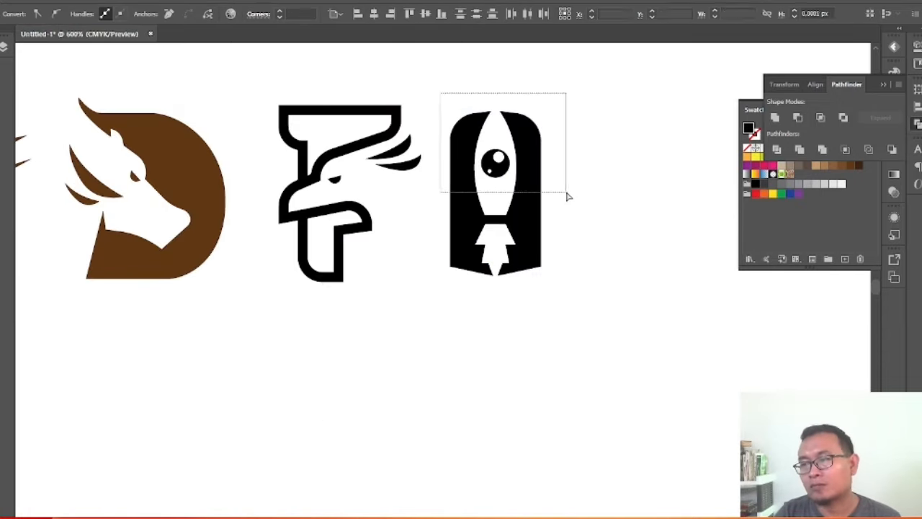
{"action": "key", "text": "Down"}
{"action": "key", "text": "Down"}
{"action": "left_click", "coordinate": [540, 283]}
{"action": "left_click_drag", "start_coordinate": [431, 293], "coordinate": [570, 238]}
{"action": "key", "text": "Up"}
{"action": "left_click_drag", "start_coordinate": [408, 321], "coordinate": [555, 252]}
{"action": "key", "text": "Up"}
{"action": "left_click", "coordinate": [592, 252]}
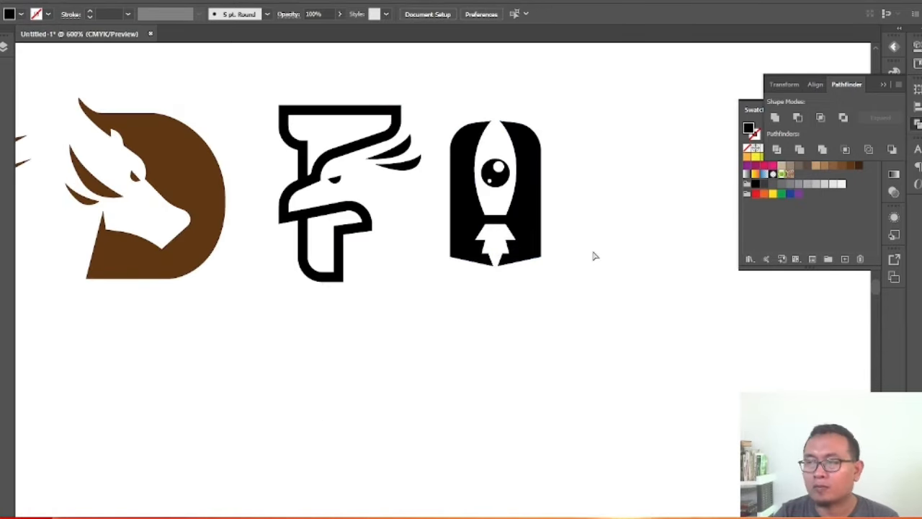
{"action": "scroll", "coordinate": [595, 180], "scroll_direction": "up", "scroll_amount": 2}
{"action": "left_click", "coordinate": [391, 166]}
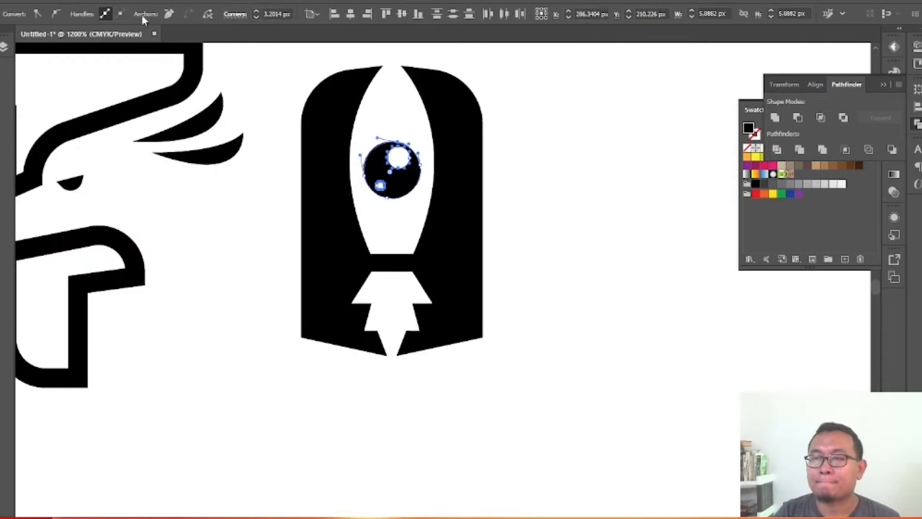
{"action": "left_click", "coordinate": [594, 193]}
Scale the rocket letter up proportionally to suit the size of the other letters in the row.
{"action": "scroll", "coordinate": [342, 288], "scroll_direction": "down", "scroll_amount": 6}
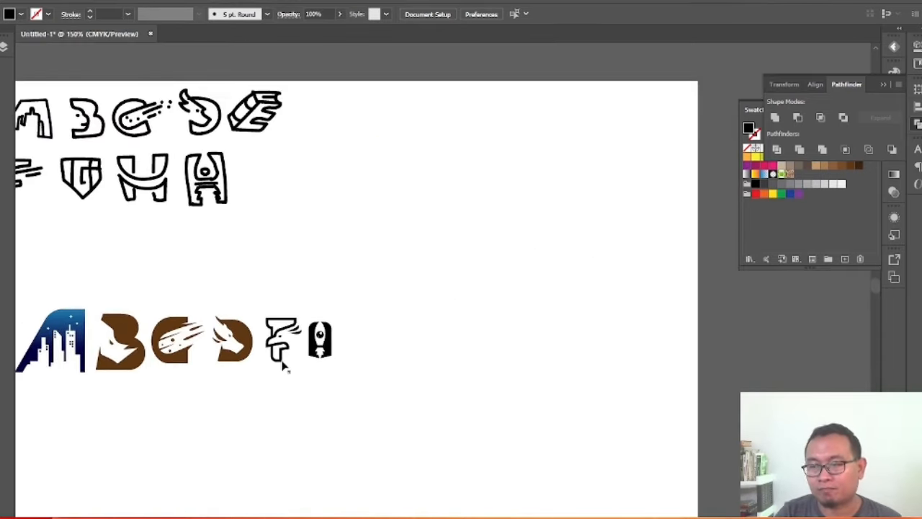
{"action": "scroll", "coordinate": [283, 367], "scroll_direction": "up", "scroll_amount": 2}
{"action": "left_click", "coordinate": [345, 324]}
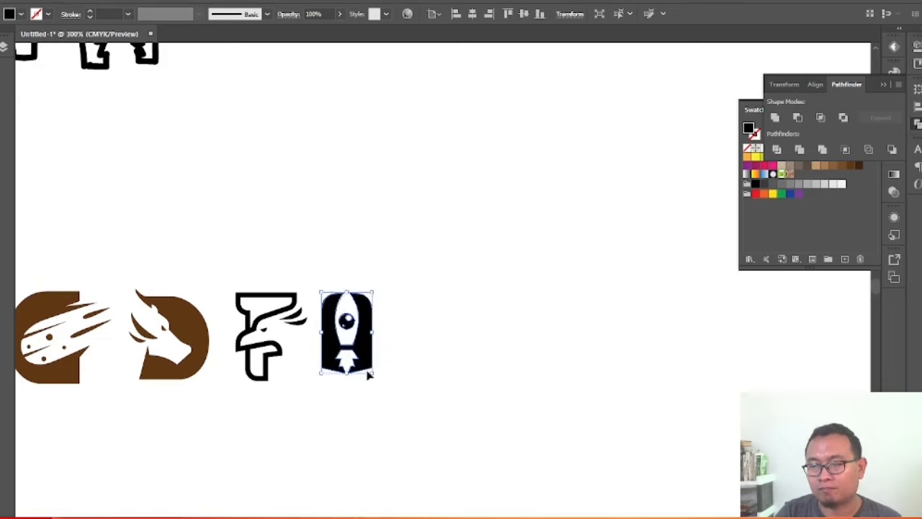
{"action": "scroll", "coordinate": [525, 360], "scroll_direction": "down", "scroll_amount": 2}
{"action": "scroll", "coordinate": [193, 396], "scroll_direction": "up", "scroll_amount": 1}
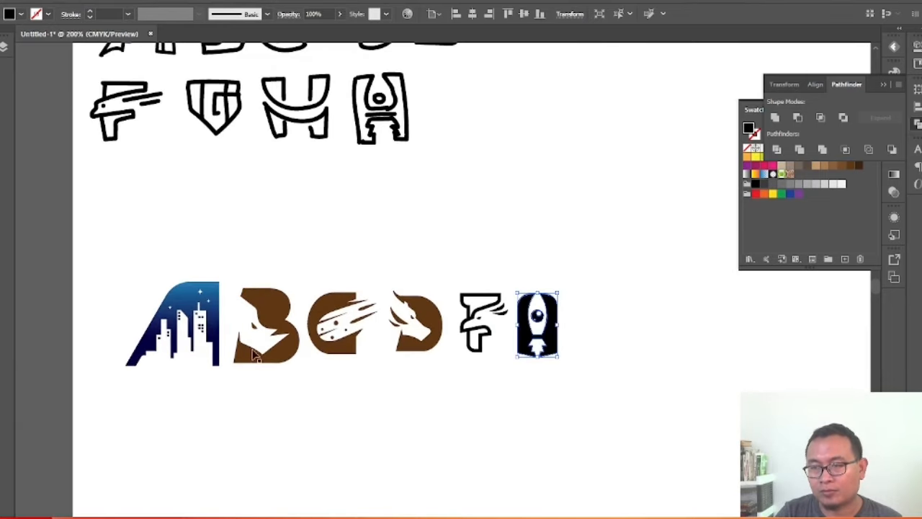